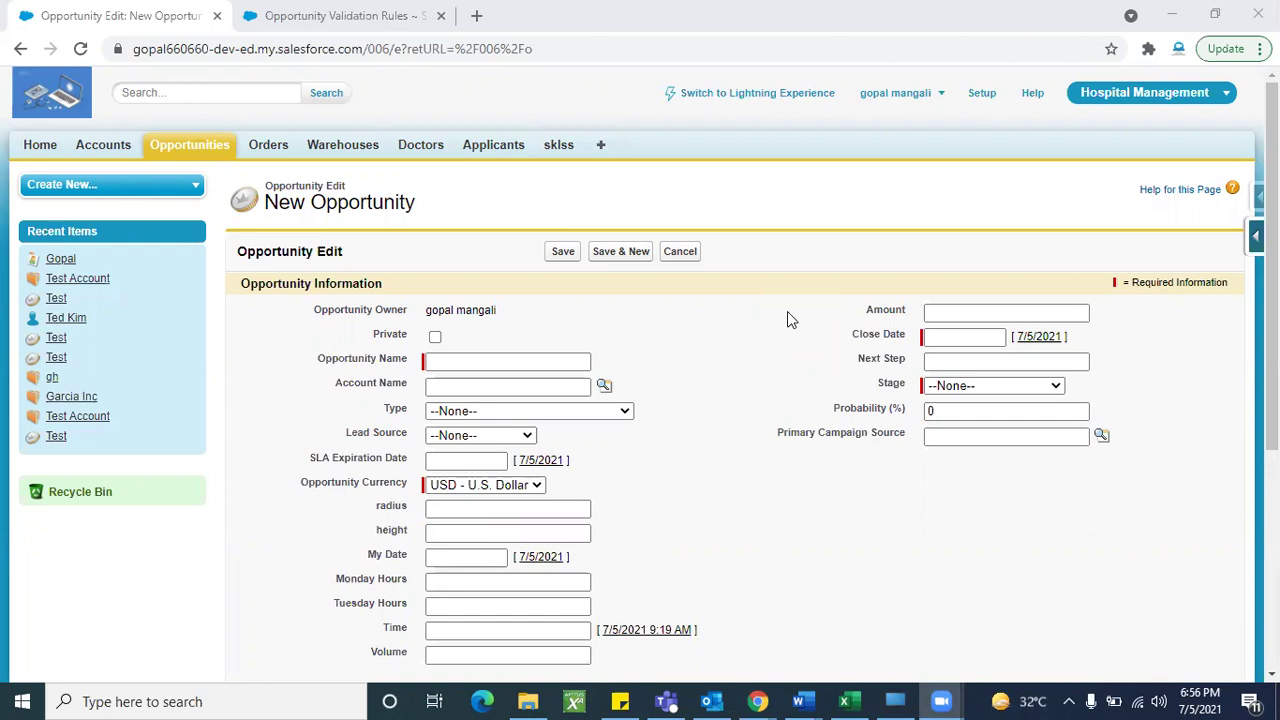
# Open the Opportunity object's field list from the new opportunity form and review its standard and custom fields.
pyautogui.hotkey('ctrl', 'Tab')
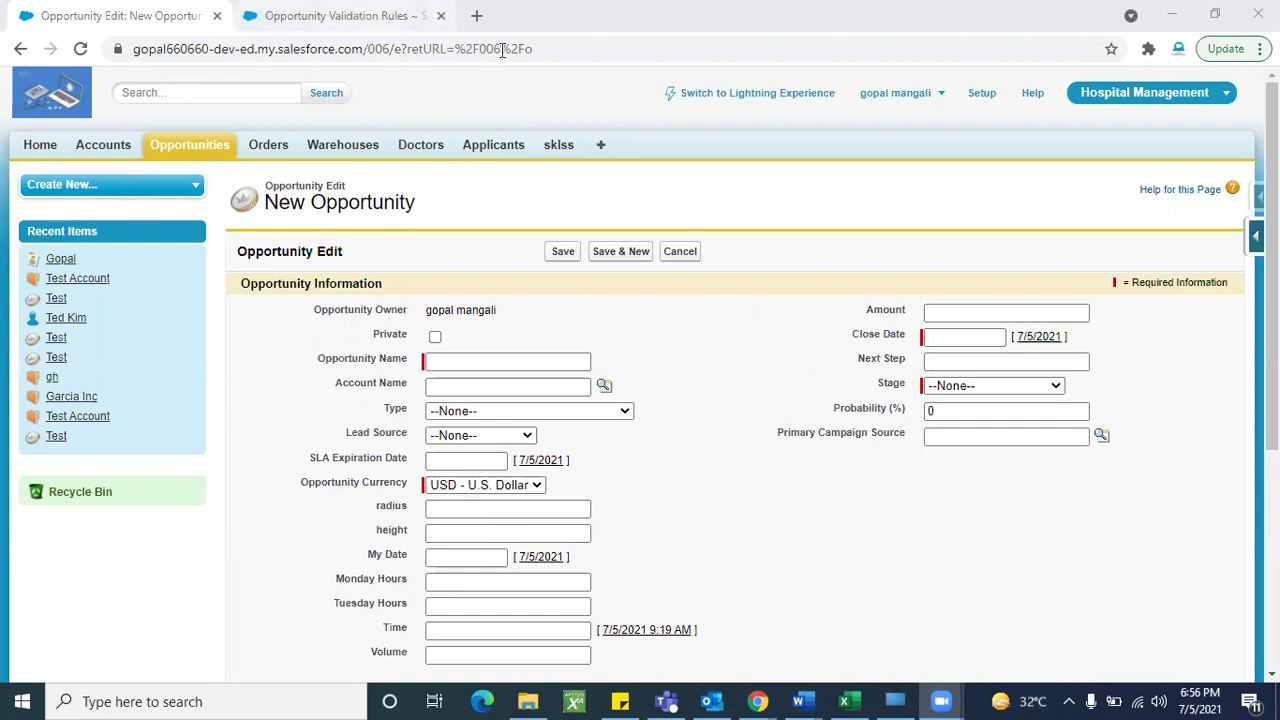
pyautogui.click(155, 14)
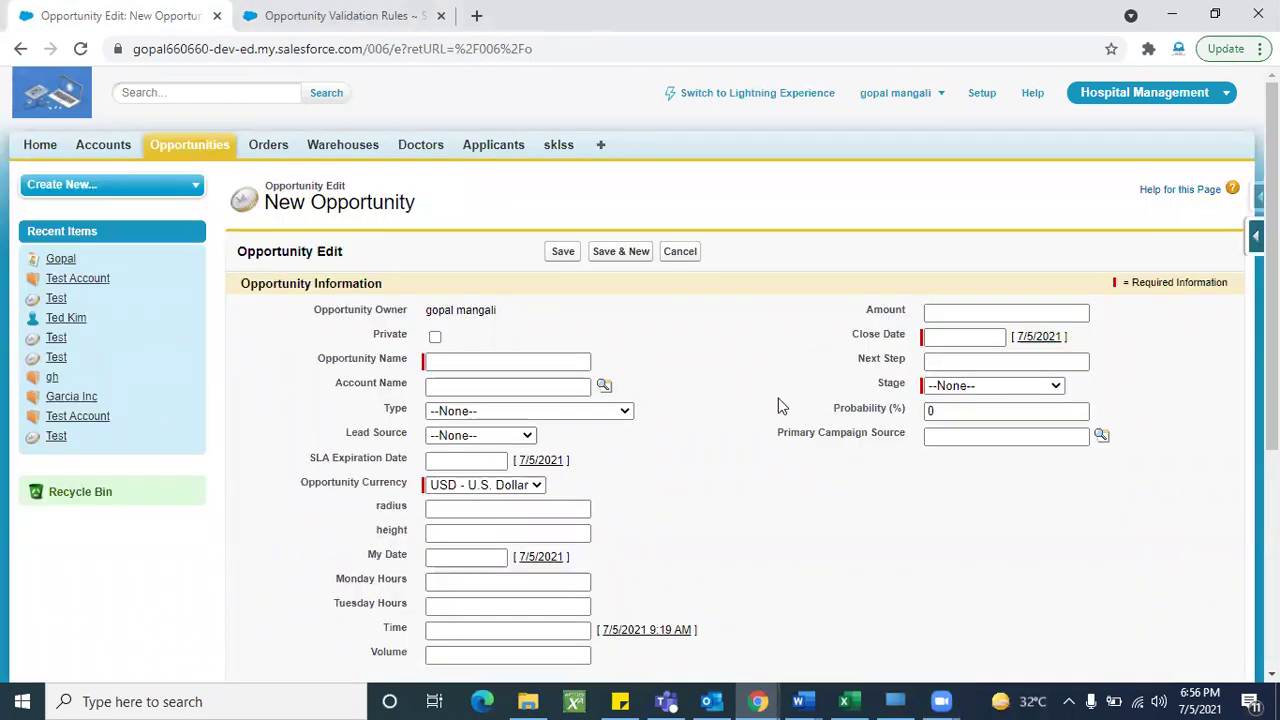
pyautogui.scroll(-4, 778, 400)
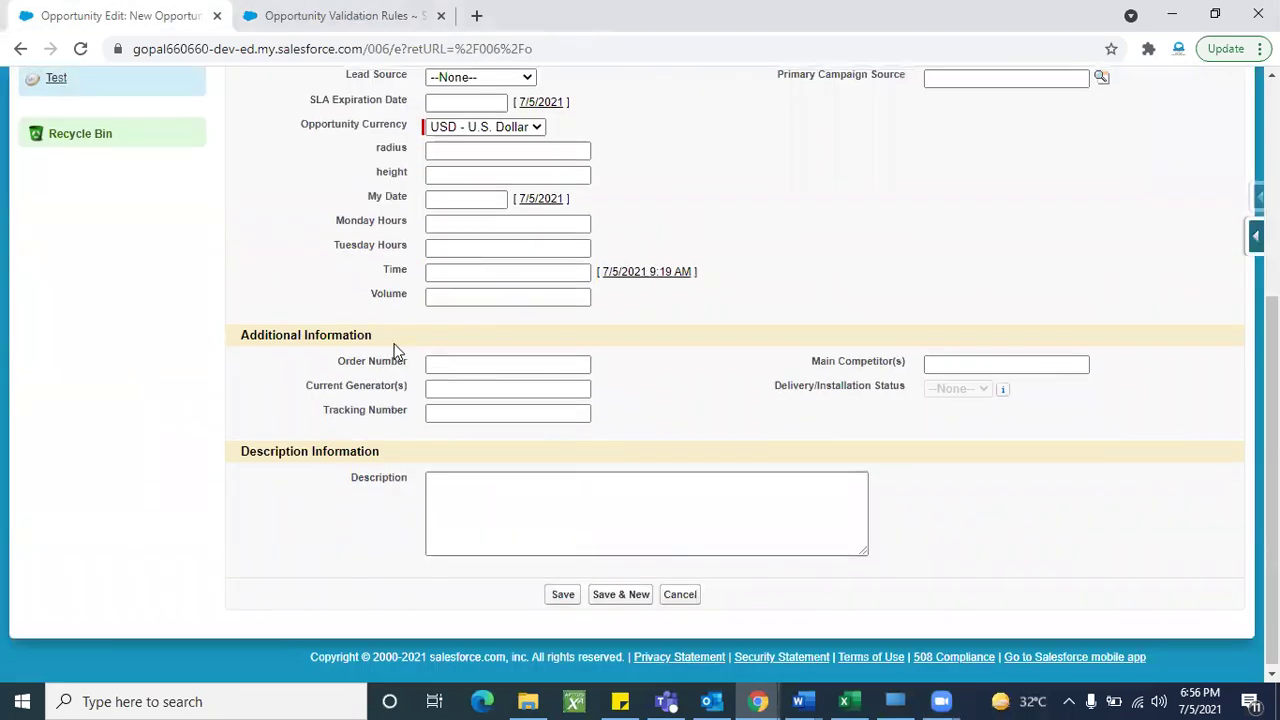
pyautogui.scroll(1, 392, 349)
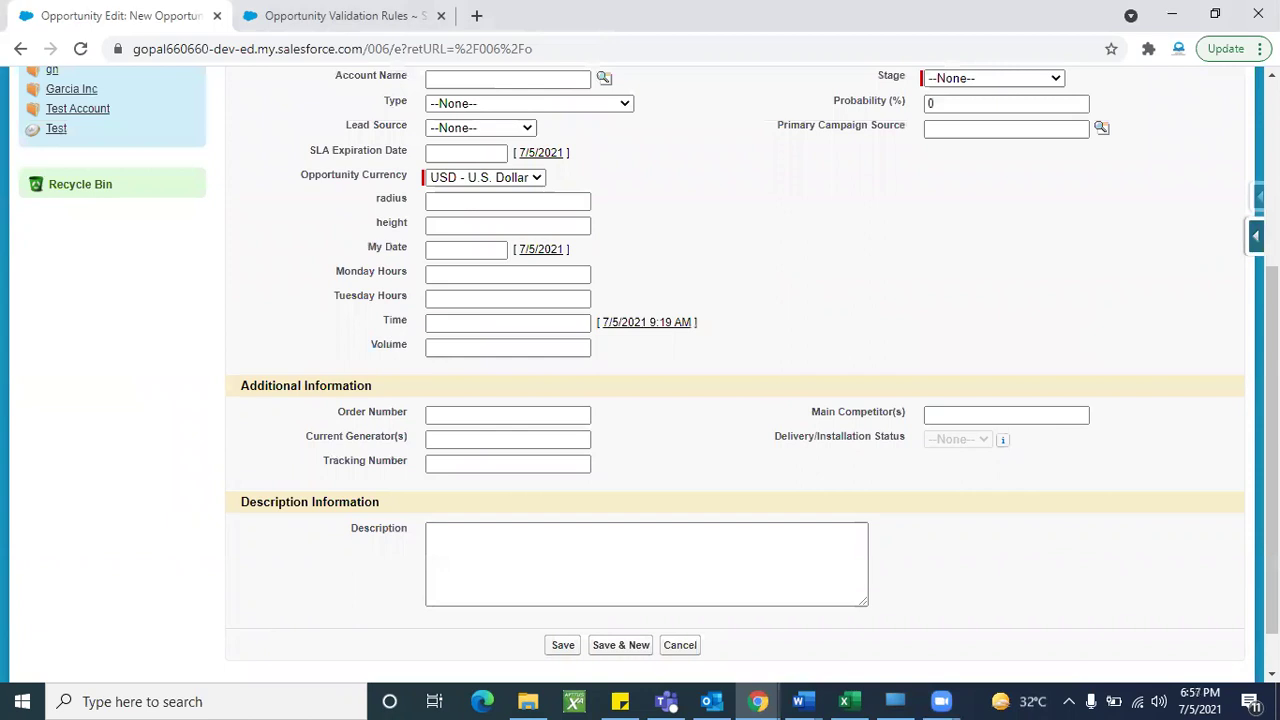
pyautogui.click(1255, 236)
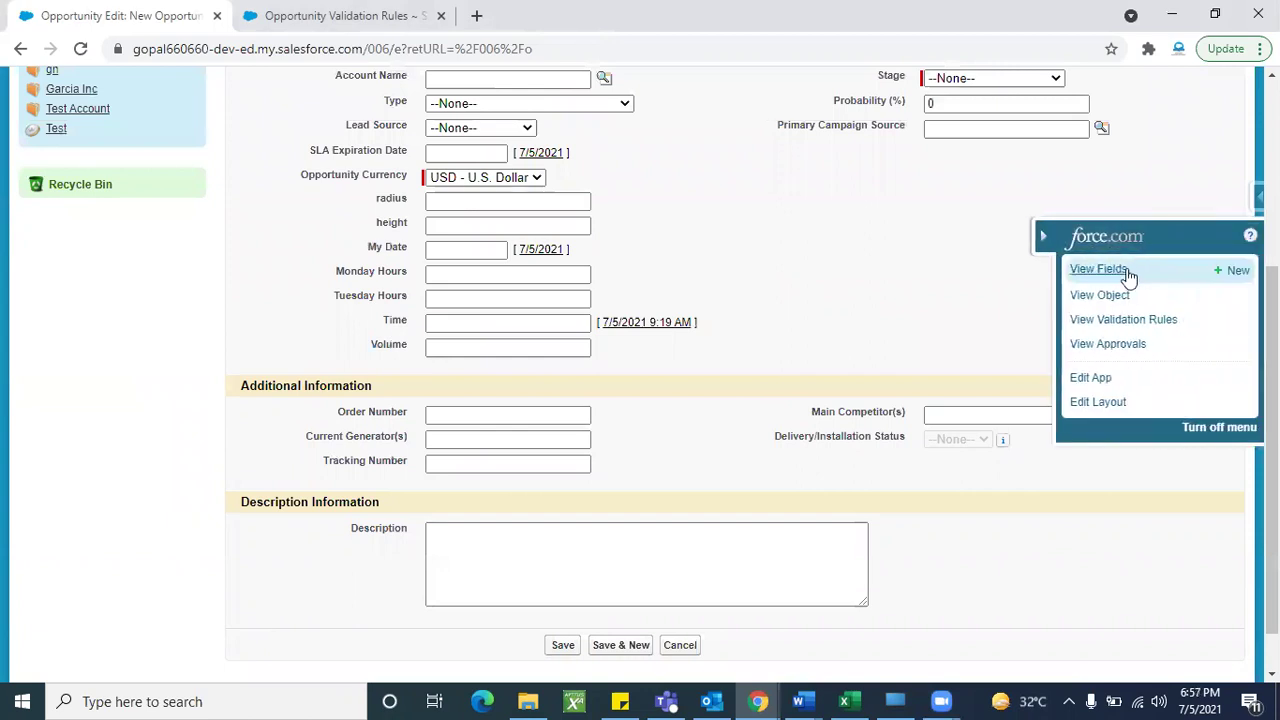
pyautogui.click(1122, 274)
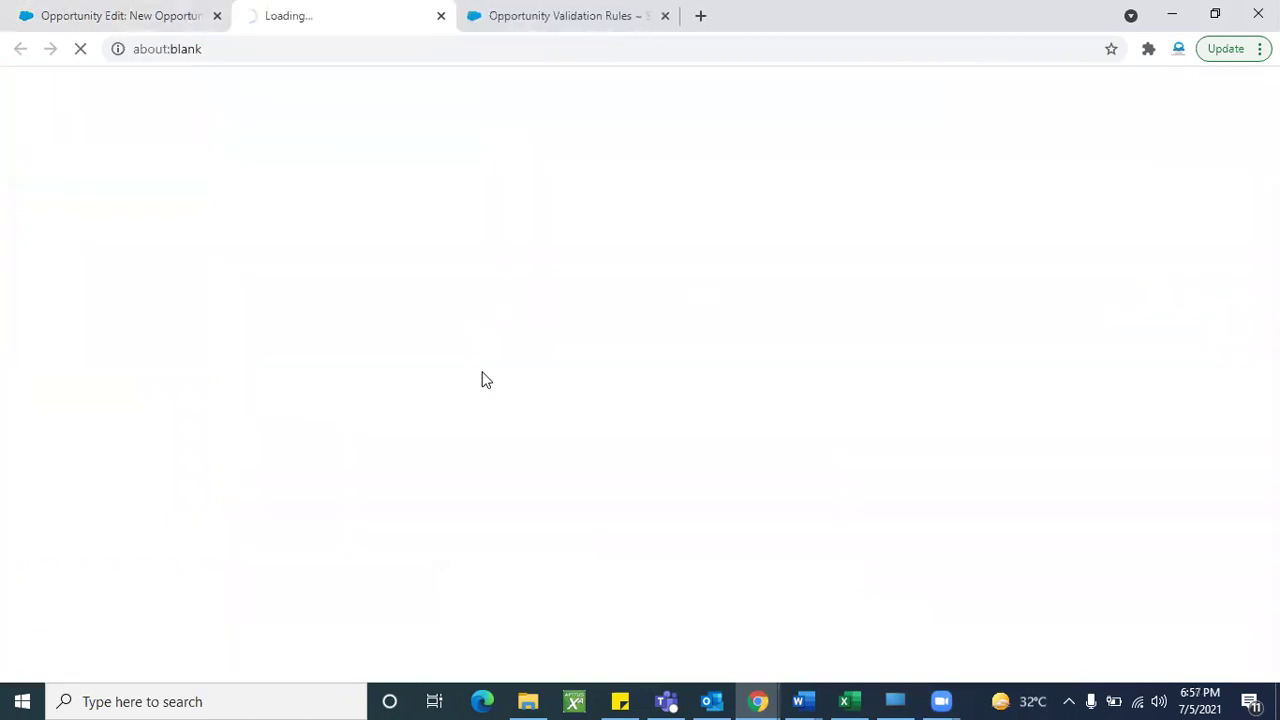
pyautogui.scroll(-4, 511, 510)
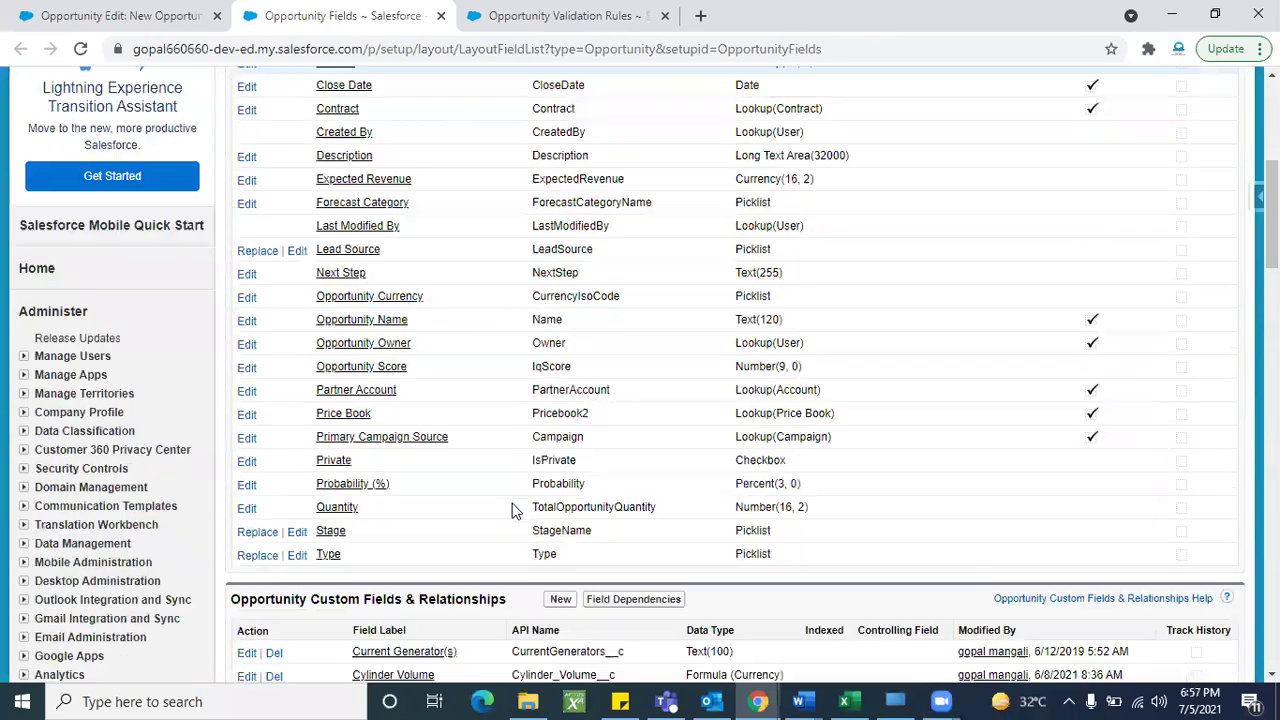
pyautogui.scroll(-5, 511, 510)
pyautogui.scroll(2, 511, 510)
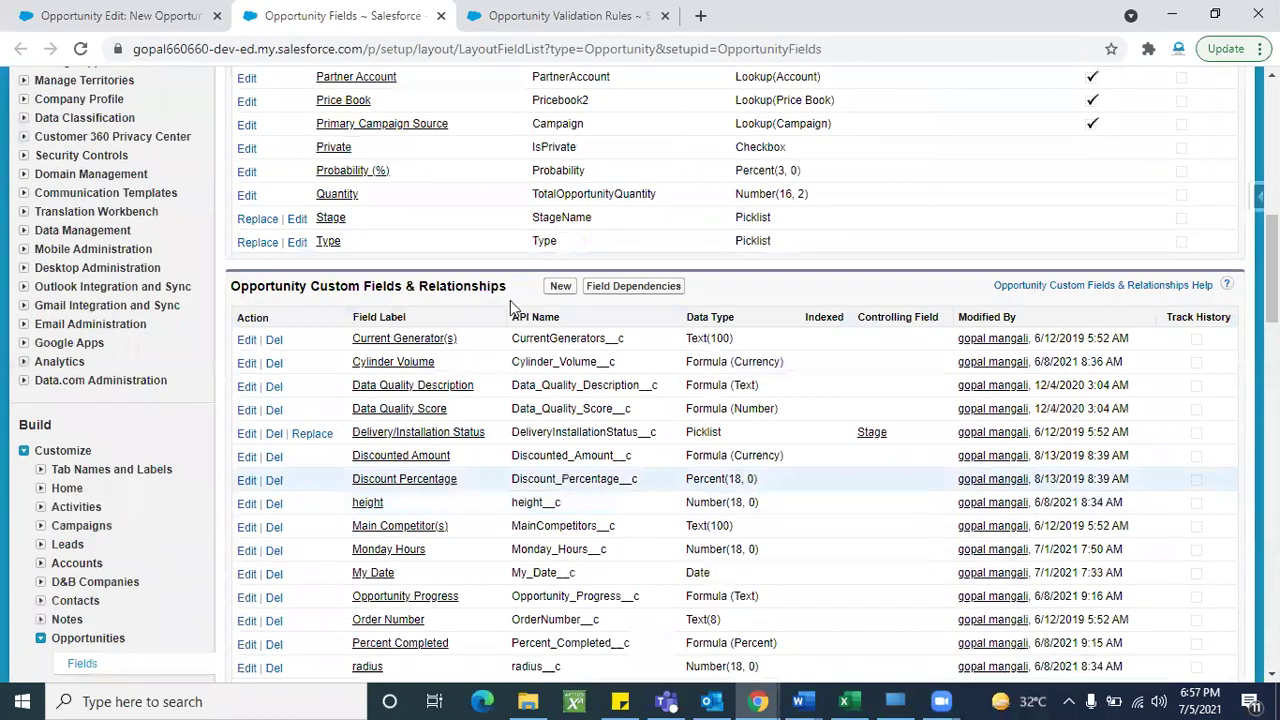
pyautogui.scroll(-4, 480, 362)
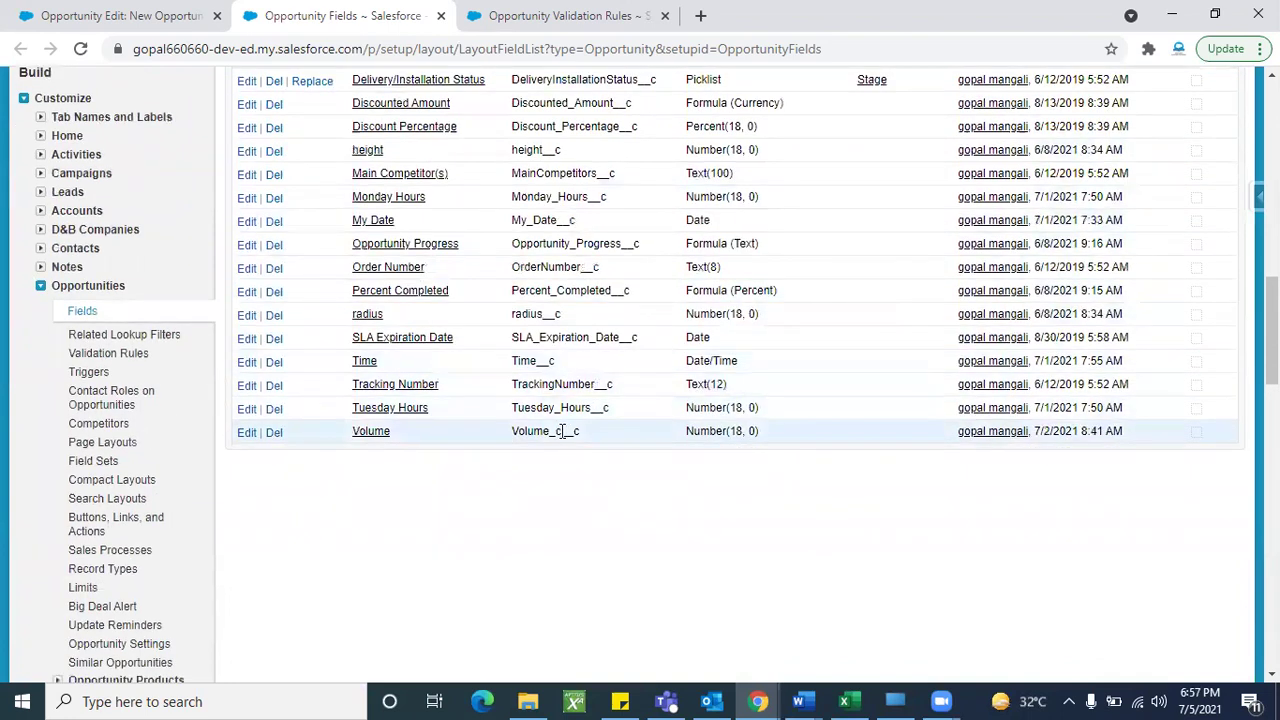
pyautogui.scroll(10, 457, 494)
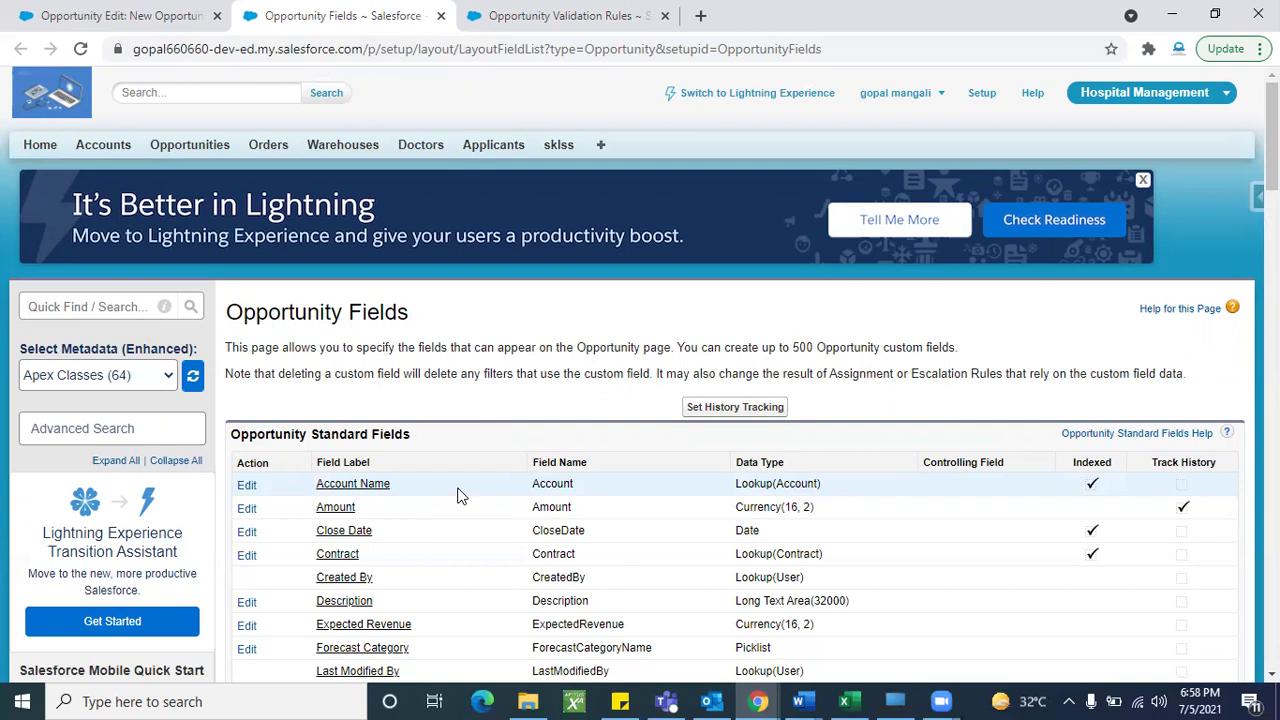
# Return to the new opportunity form and examine its fields from Opportunity Information through Description Information.
pyautogui.click(105, 15)
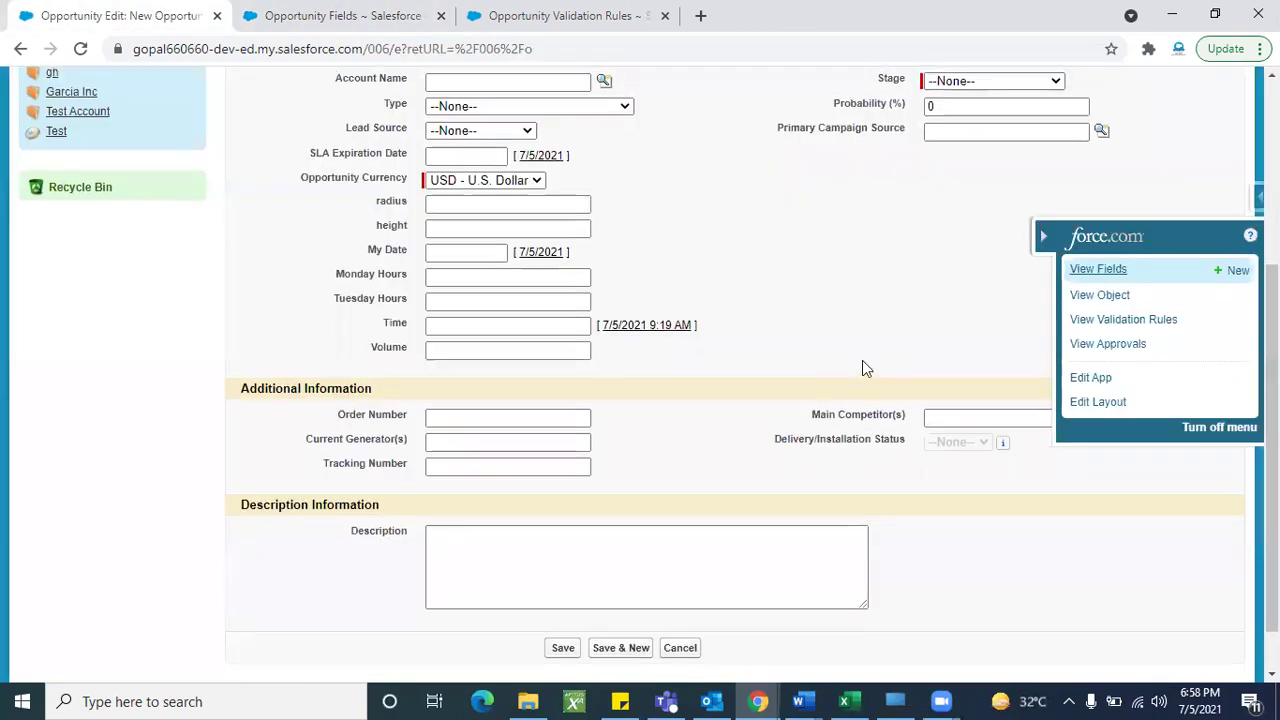
pyautogui.scroll(3, 862, 366)
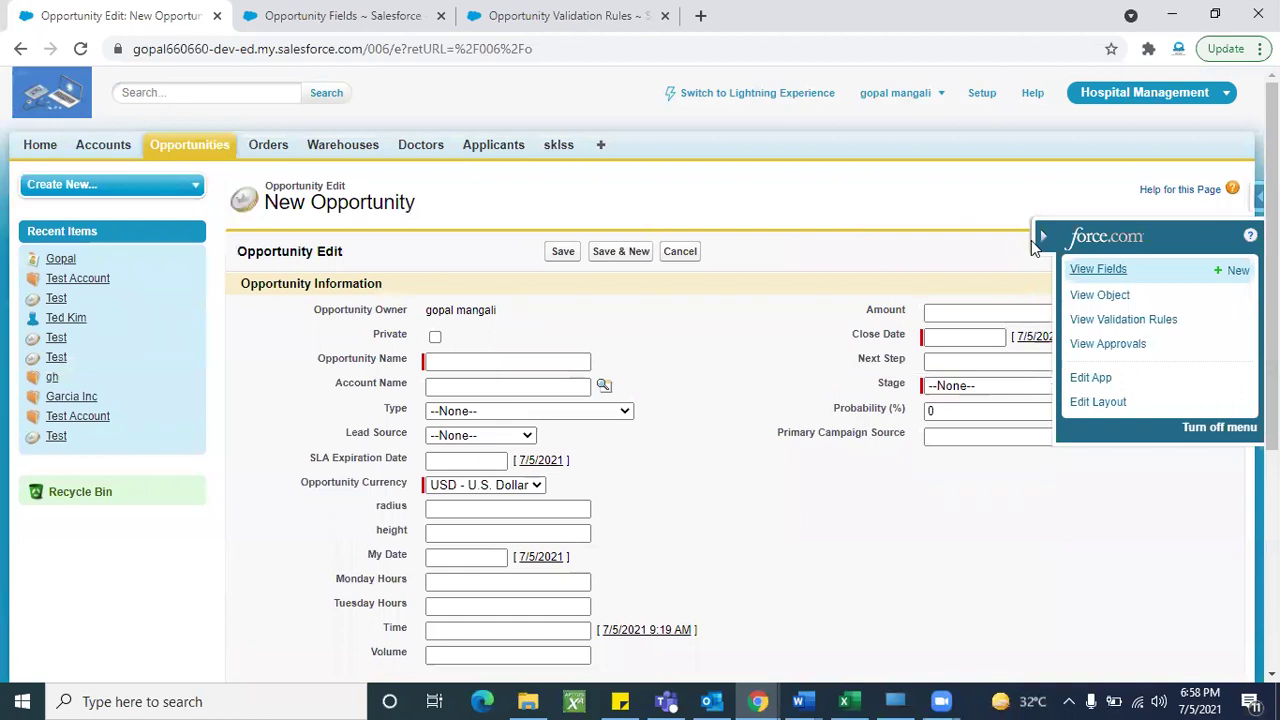
pyautogui.scroll(-3, 786, 423)
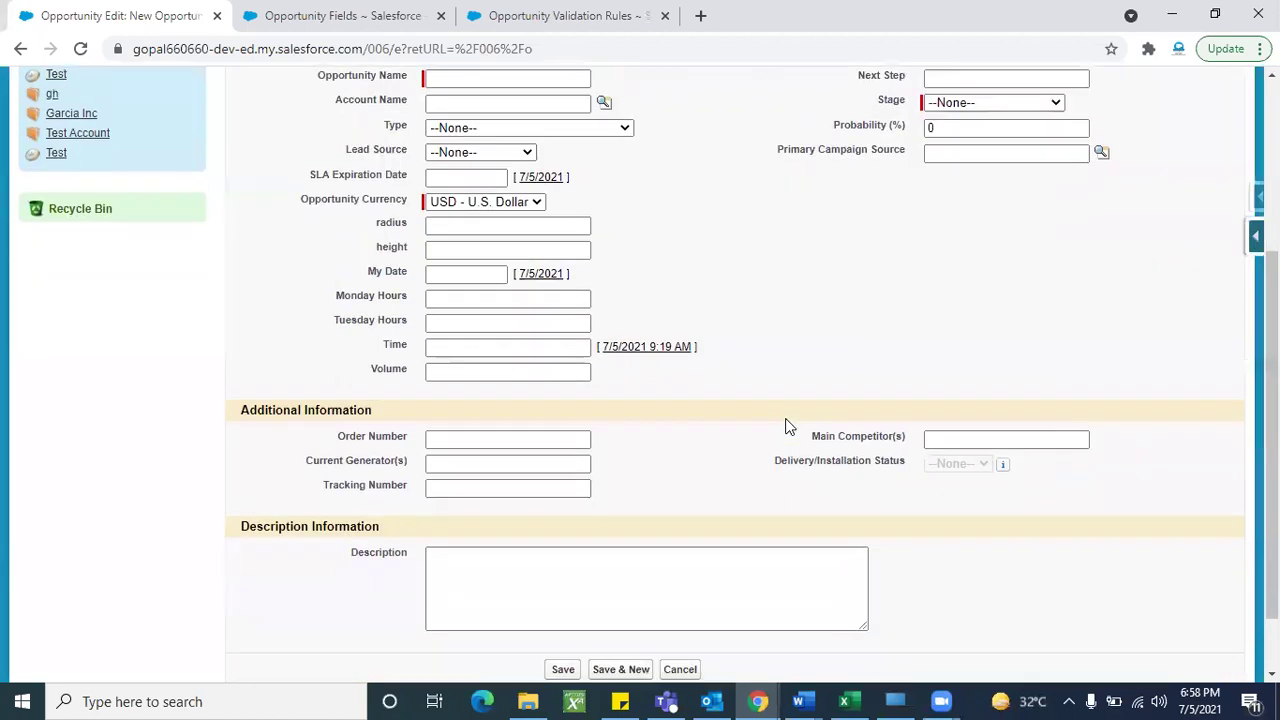
pyautogui.scroll(-1, 786, 426)
pyautogui.scroll(4, 786, 426)
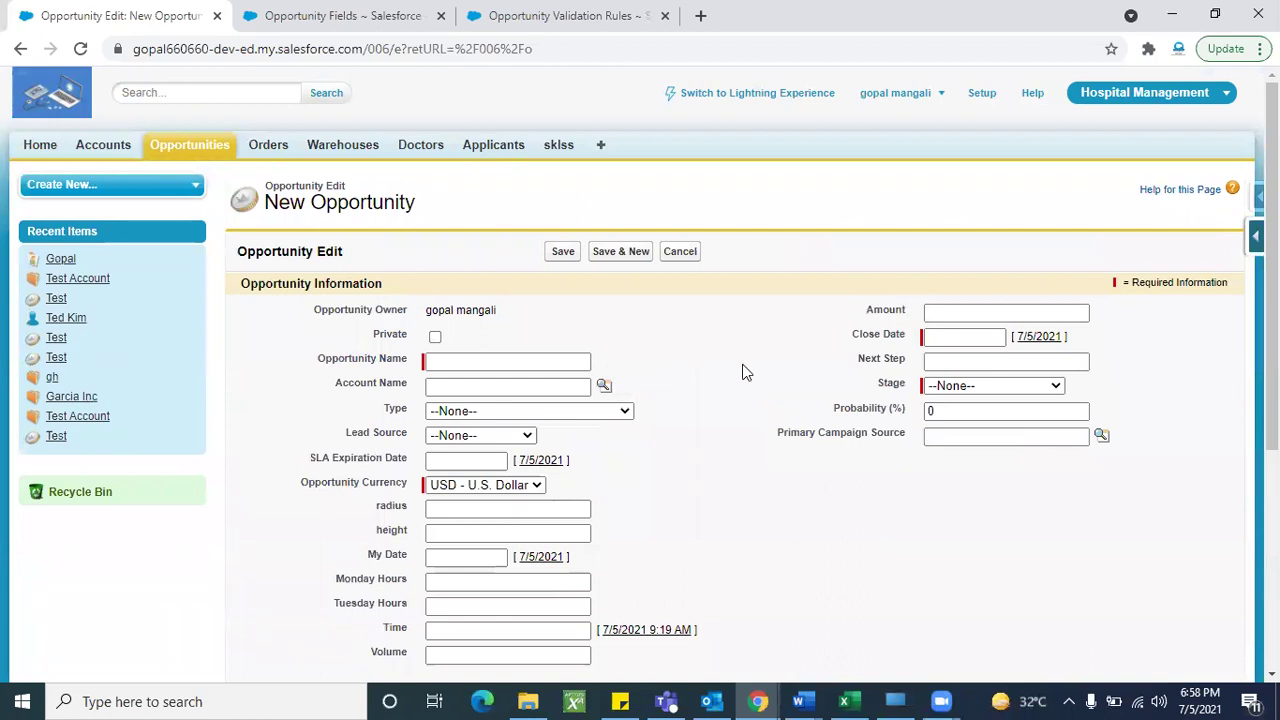
pyautogui.scroll(-4, 656, 499)
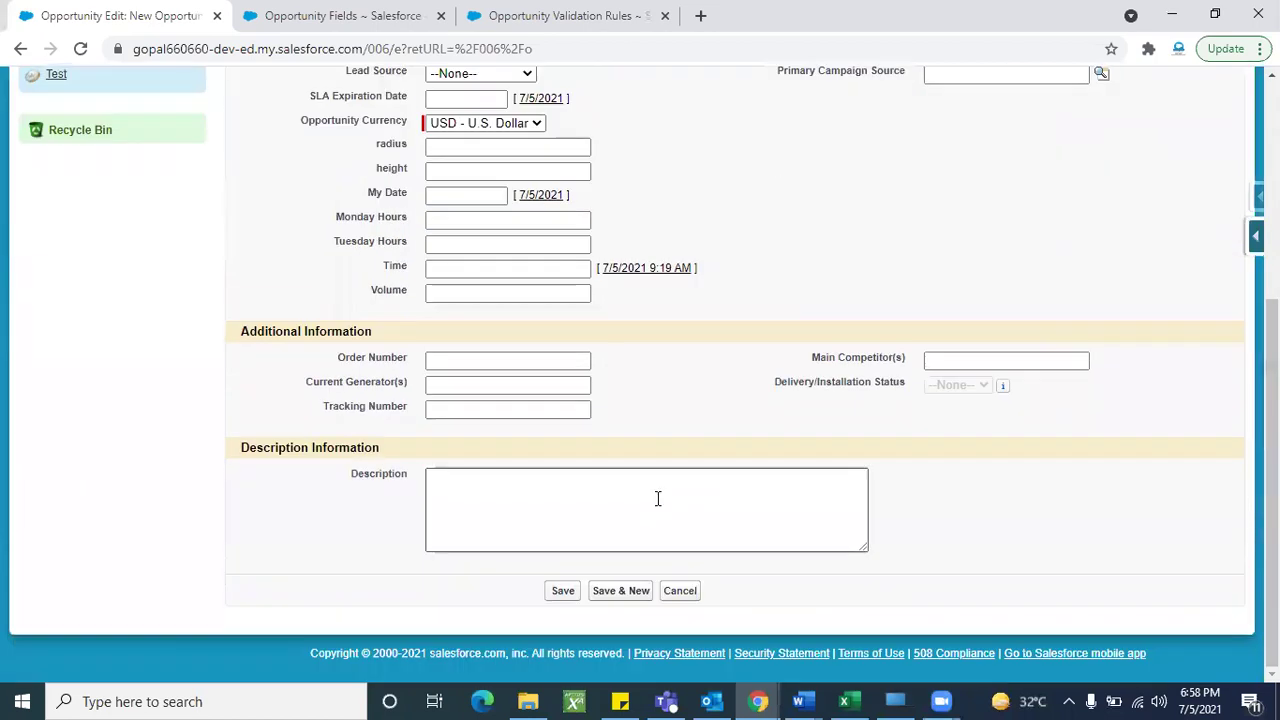
pyautogui.scroll(4, 656, 499)
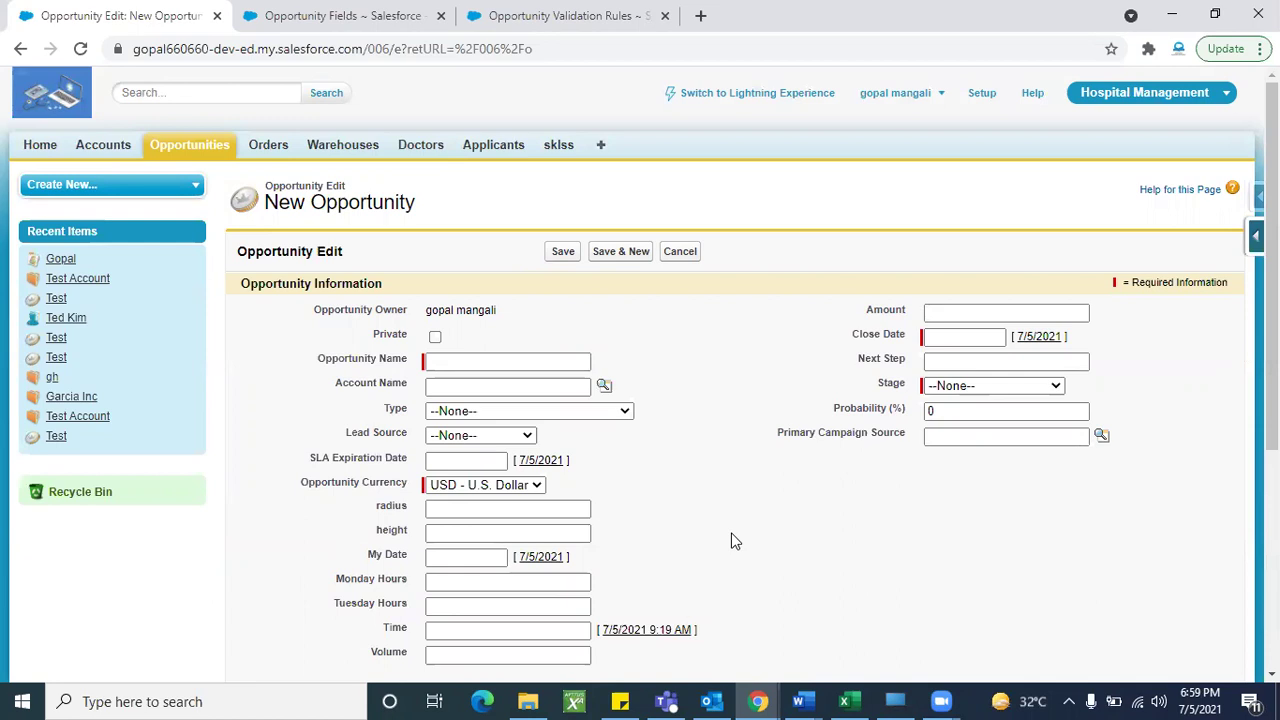
pyautogui.scroll(-4, 731, 541)
pyautogui.scroll(4, 731, 541)
pyautogui.scroll(-4, 786, 517)
pyautogui.scroll(4, 786, 517)
# Try to save the new opportunity with all fields left blank and check which fields are required.
pyautogui.click(560, 253)
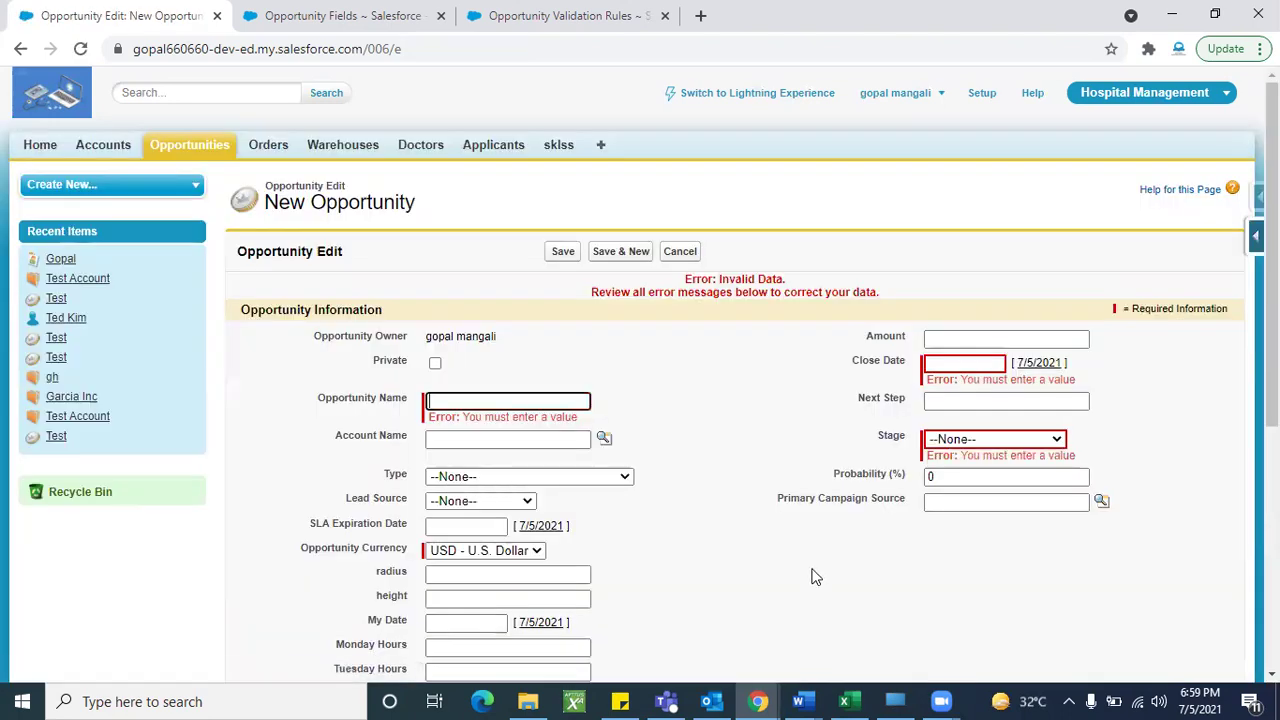
pyautogui.scroll(-3, 812, 580)
pyautogui.scroll(2, 812, 583)
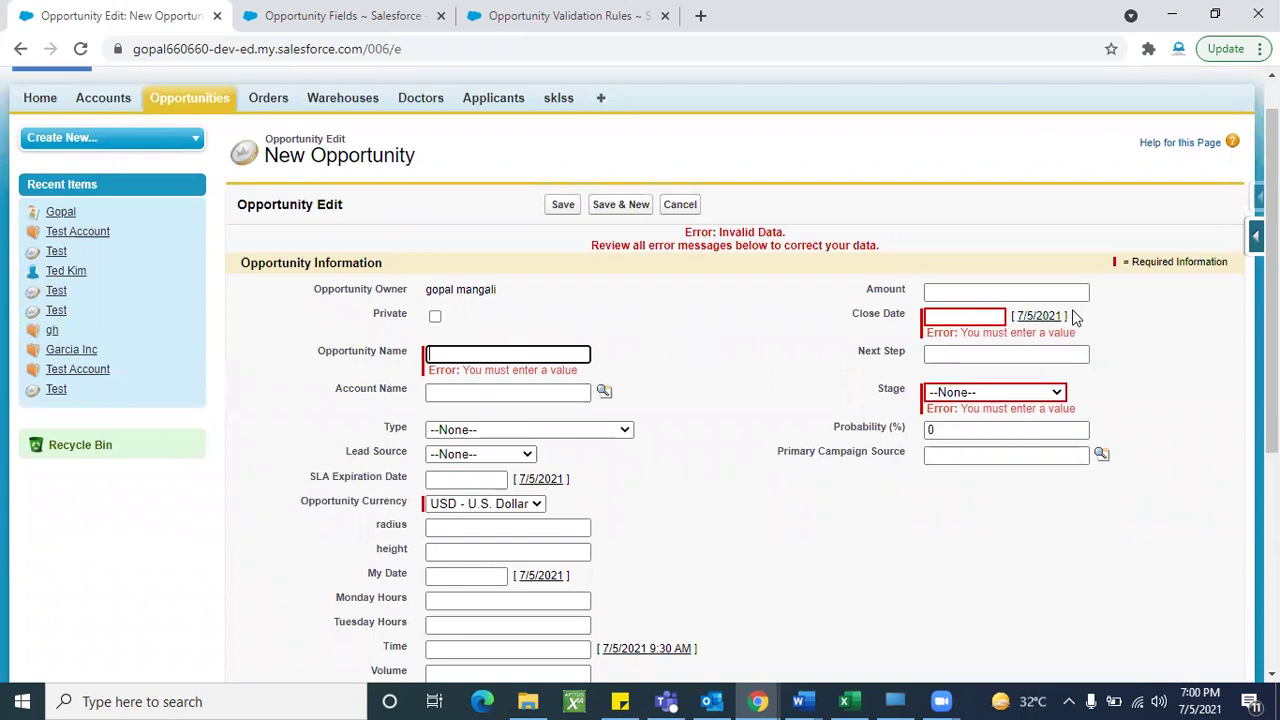
pyautogui.scroll(-3, 795, 545)
pyautogui.scroll(-2, 795, 549)
pyautogui.scroll(5, 795, 549)
# Set the opportunity's stage to Qualification, close date to 7/5/2021 and name to Test, and save the record.
pyautogui.click(993, 430)
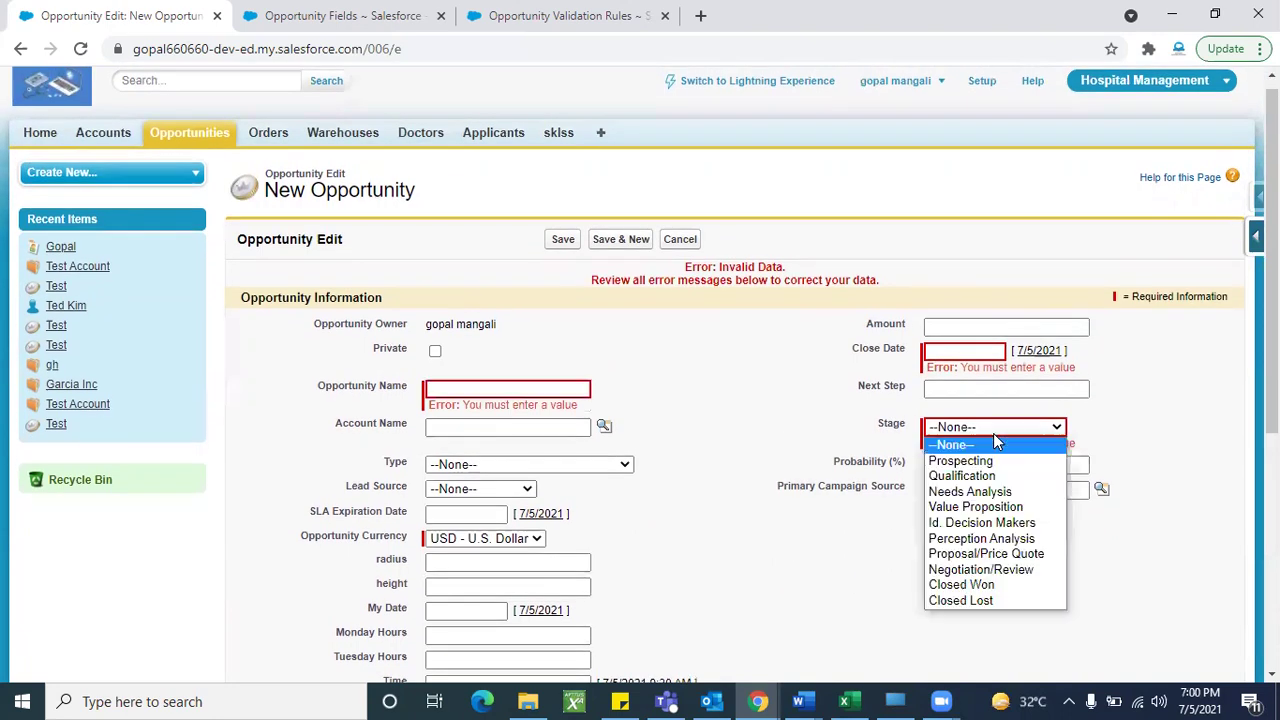
pyautogui.click(980, 478)
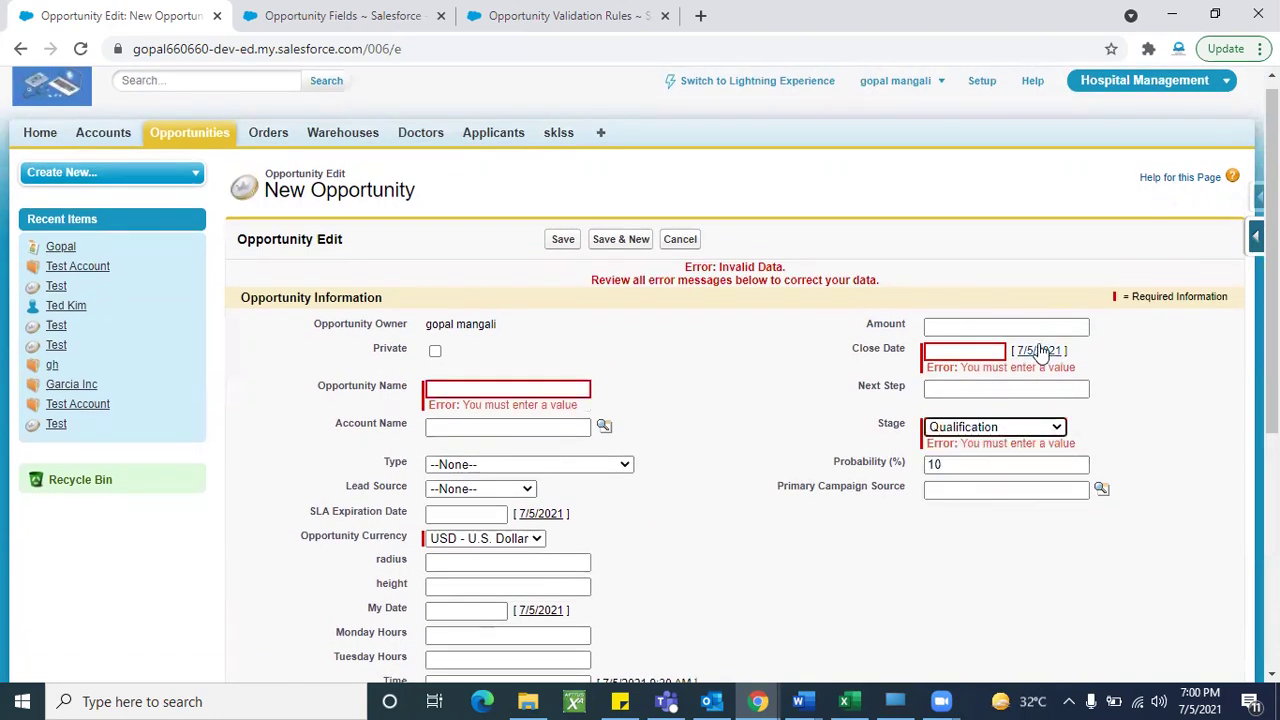
pyautogui.click(1038, 350)
pyautogui.click(534, 394)
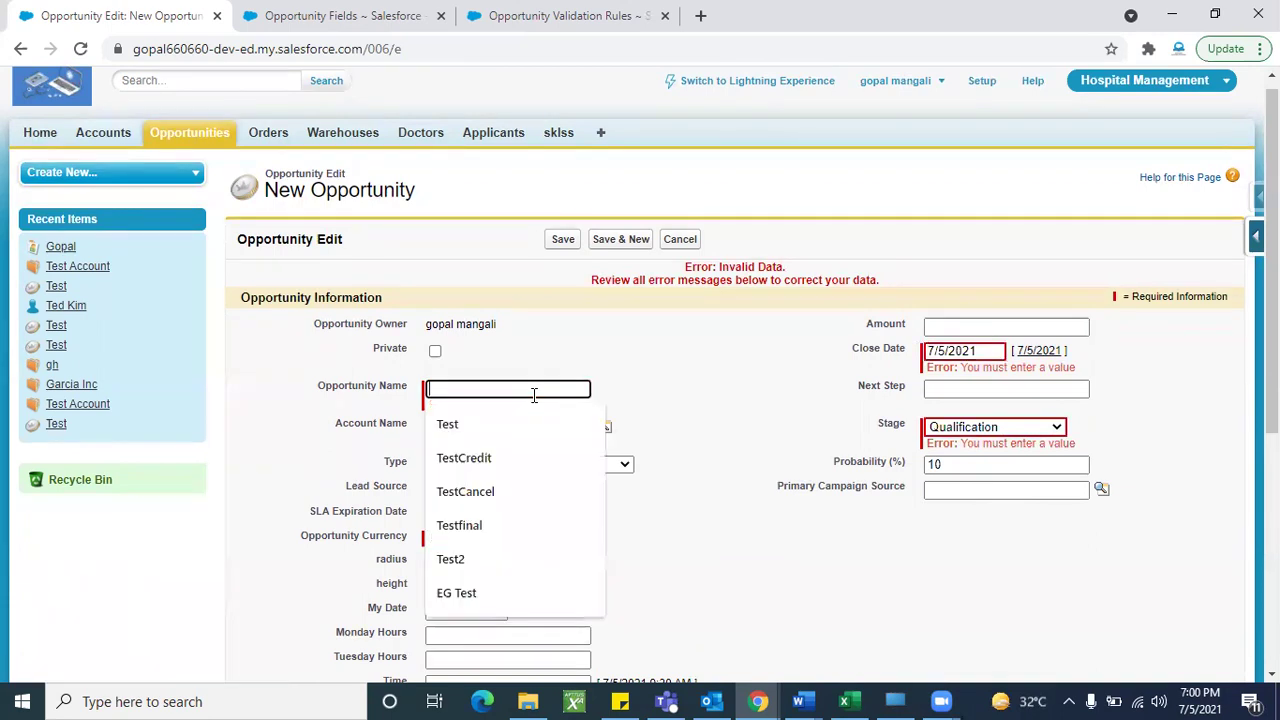
pyautogui.click(495, 420)
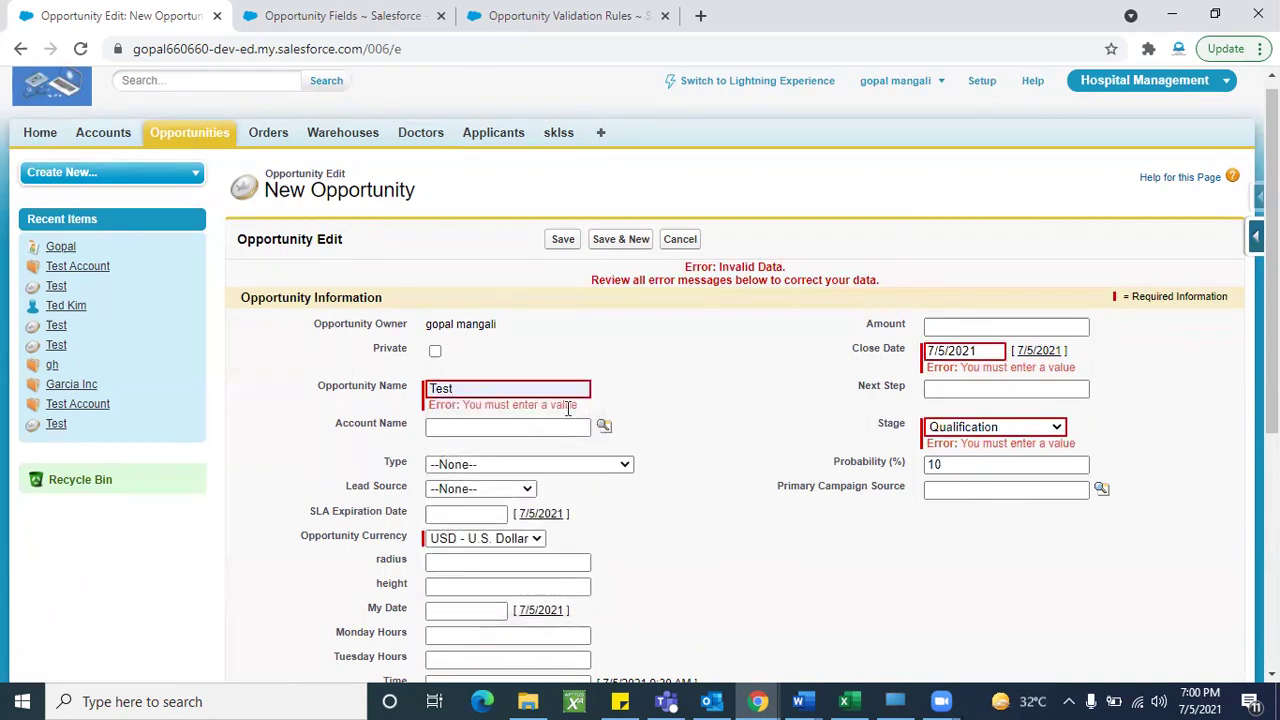
pyautogui.click(558, 240)
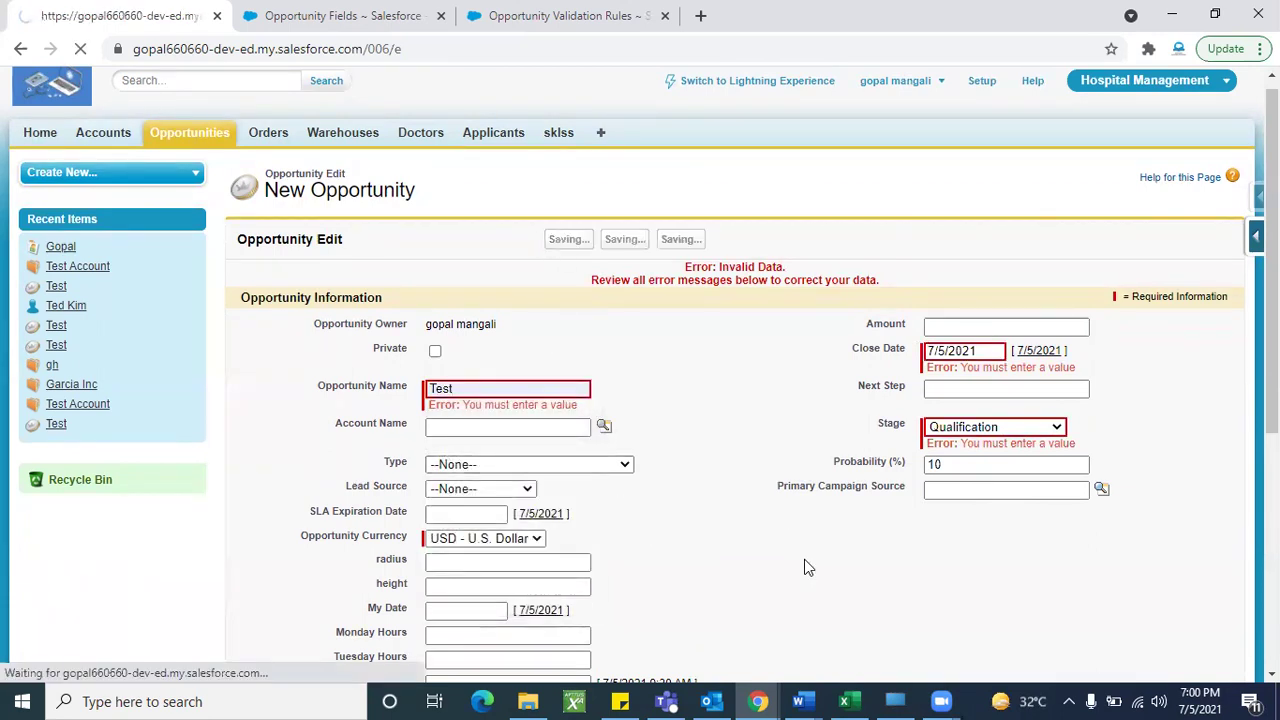
# Review the saved Test opportunity's details and open the record for editing.
pyautogui.scroll(-3, 686, 617)
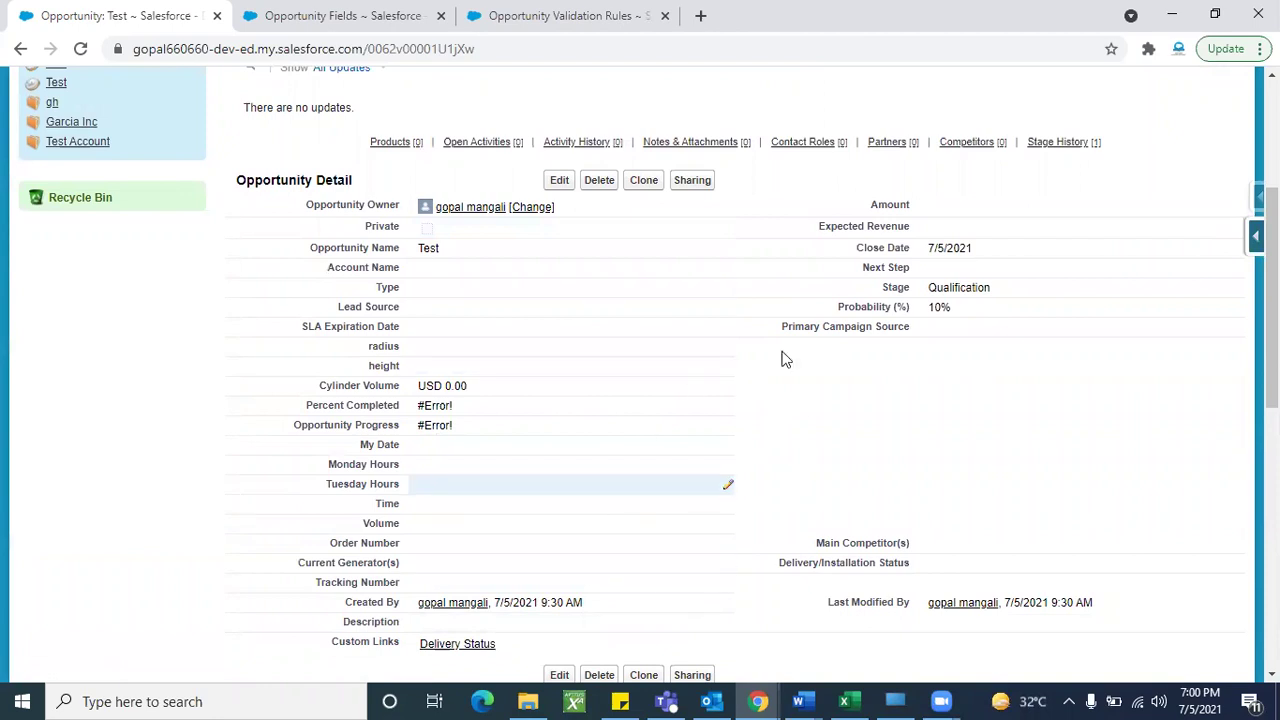
pyautogui.scroll(3, 759, 477)
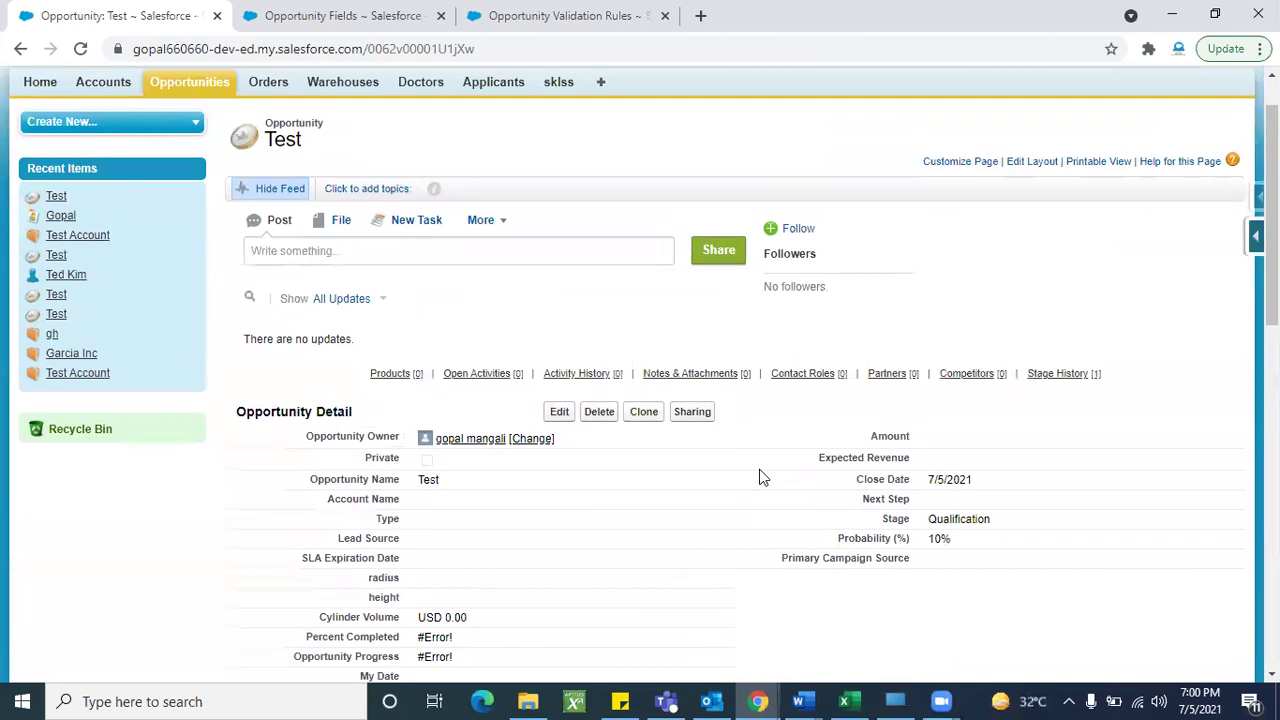
pyautogui.click(380, 16)
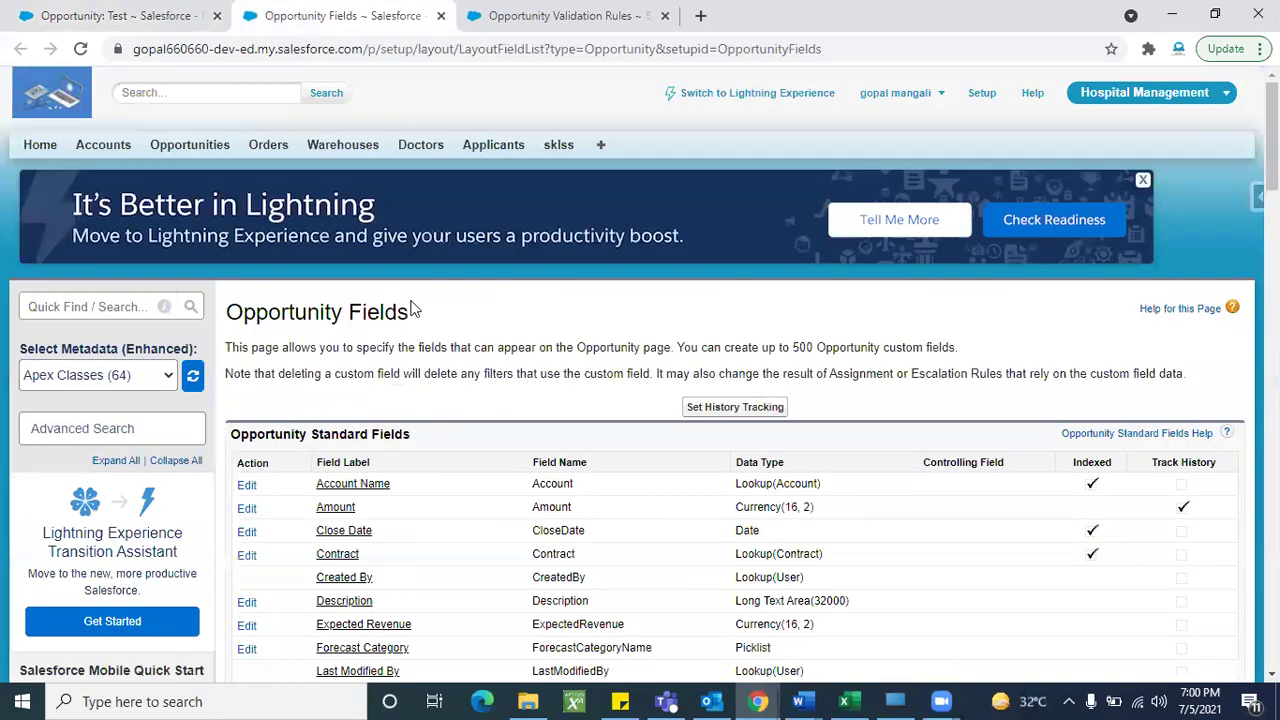
pyautogui.click(138, 12)
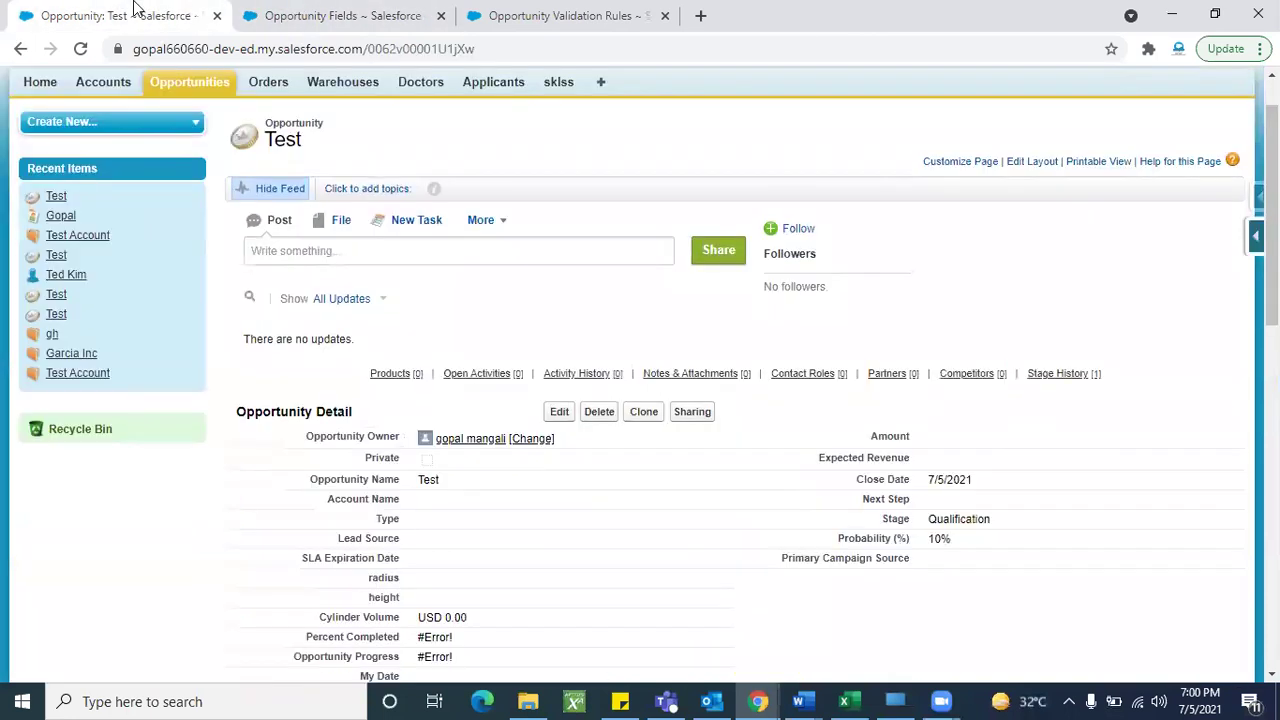
pyautogui.click(561, 413)
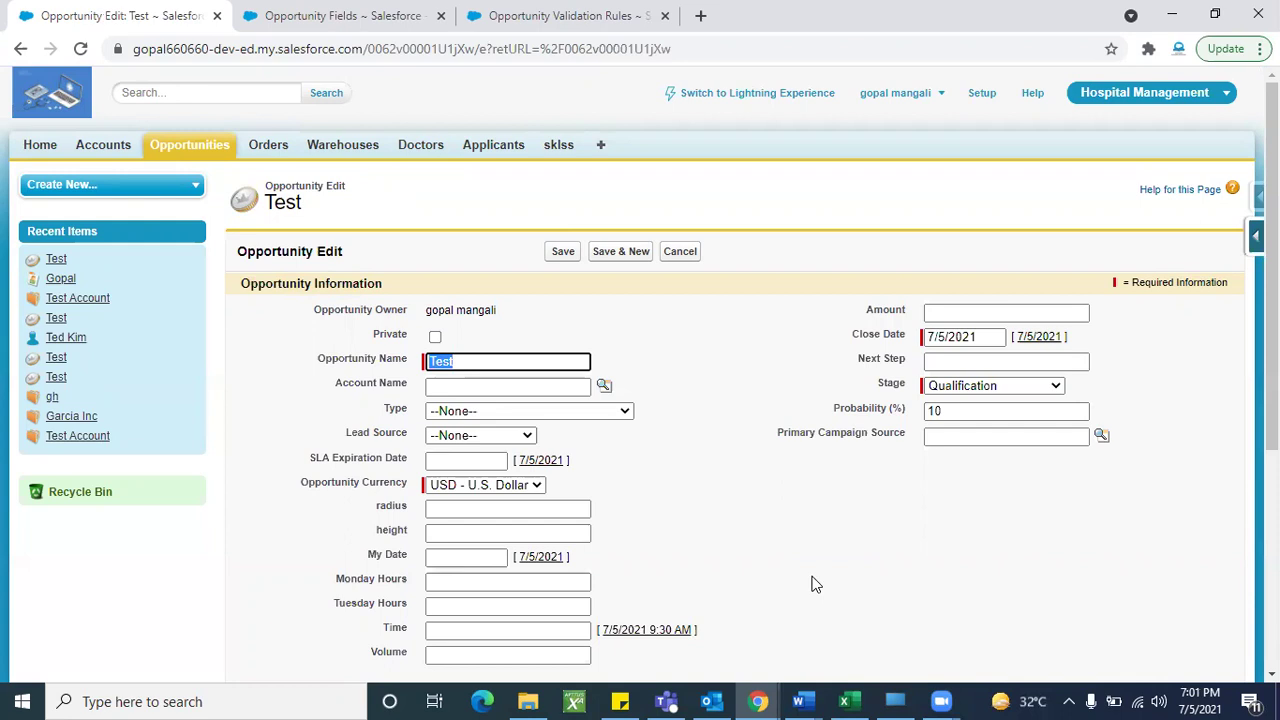
# Examine the Test opportunity's edit form, especially the Stage, radius and Volume fields.
pyautogui.click(955, 393)
pyautogui.click(955, 393)
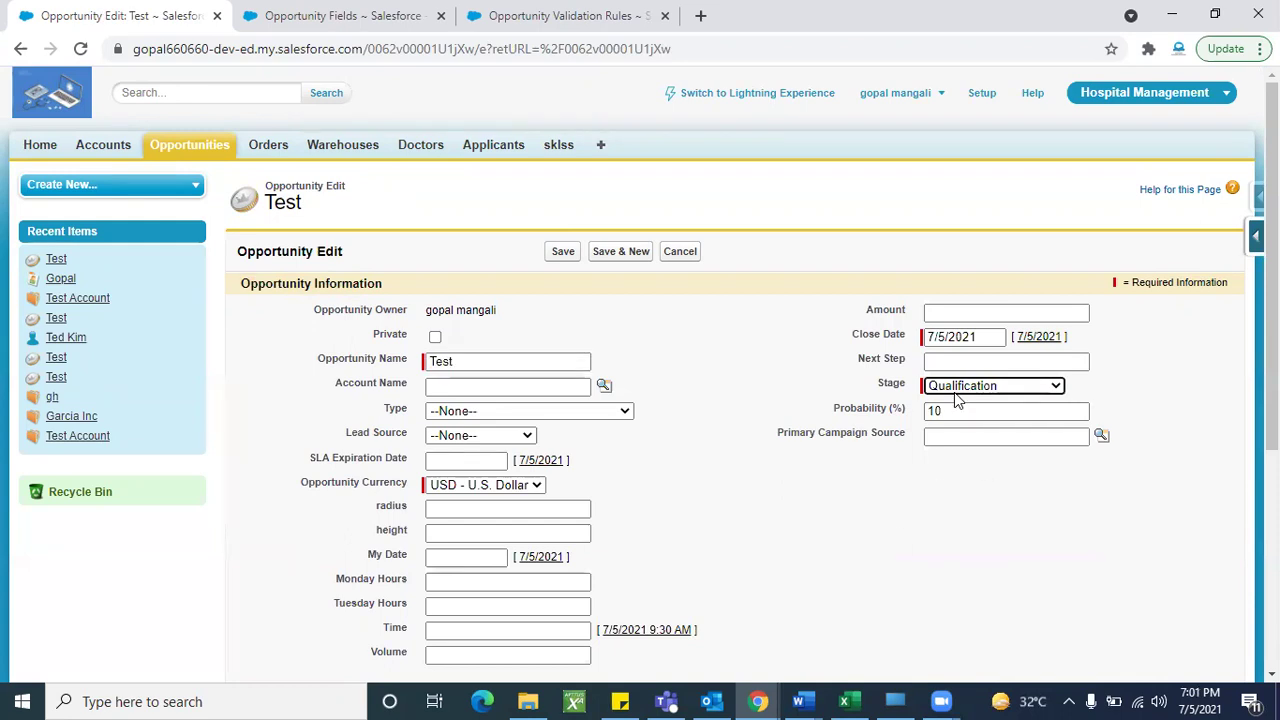
pyautogui.click(956, 393)
pyautogui.click(705, 540)
pyautogui.click(508, 510)
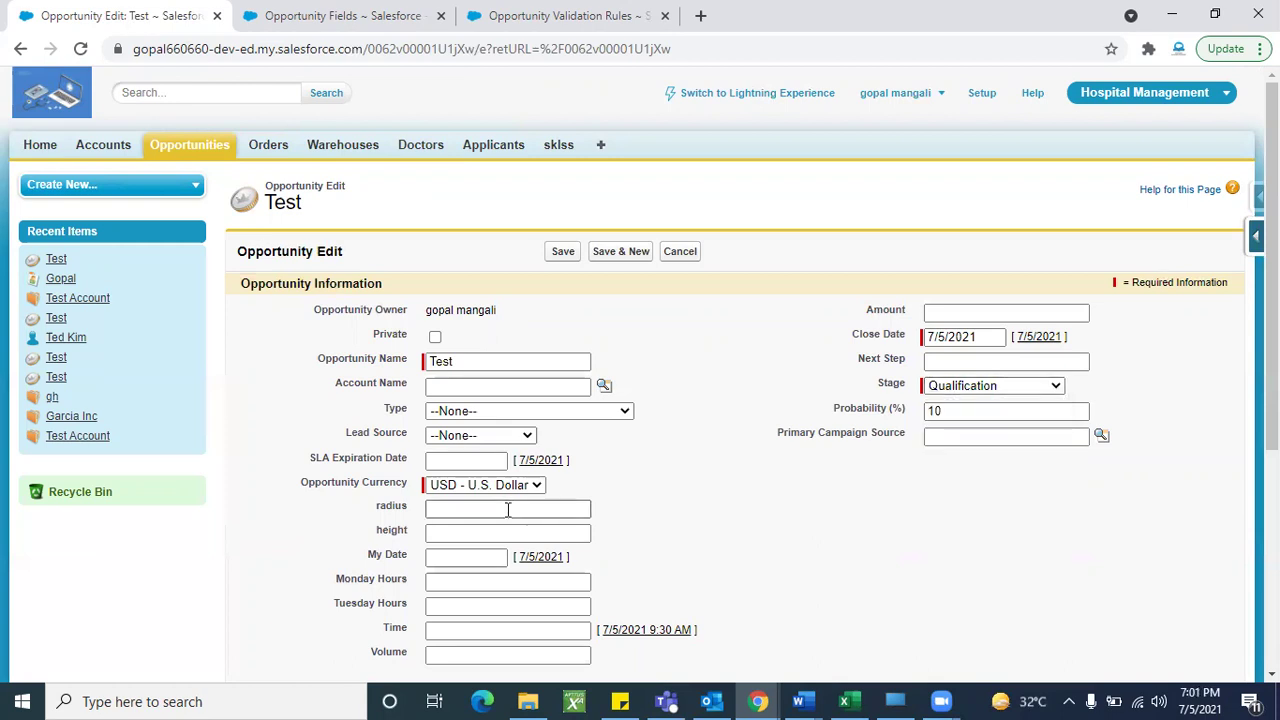
pyautogui.scroll(-1, 666, 534)
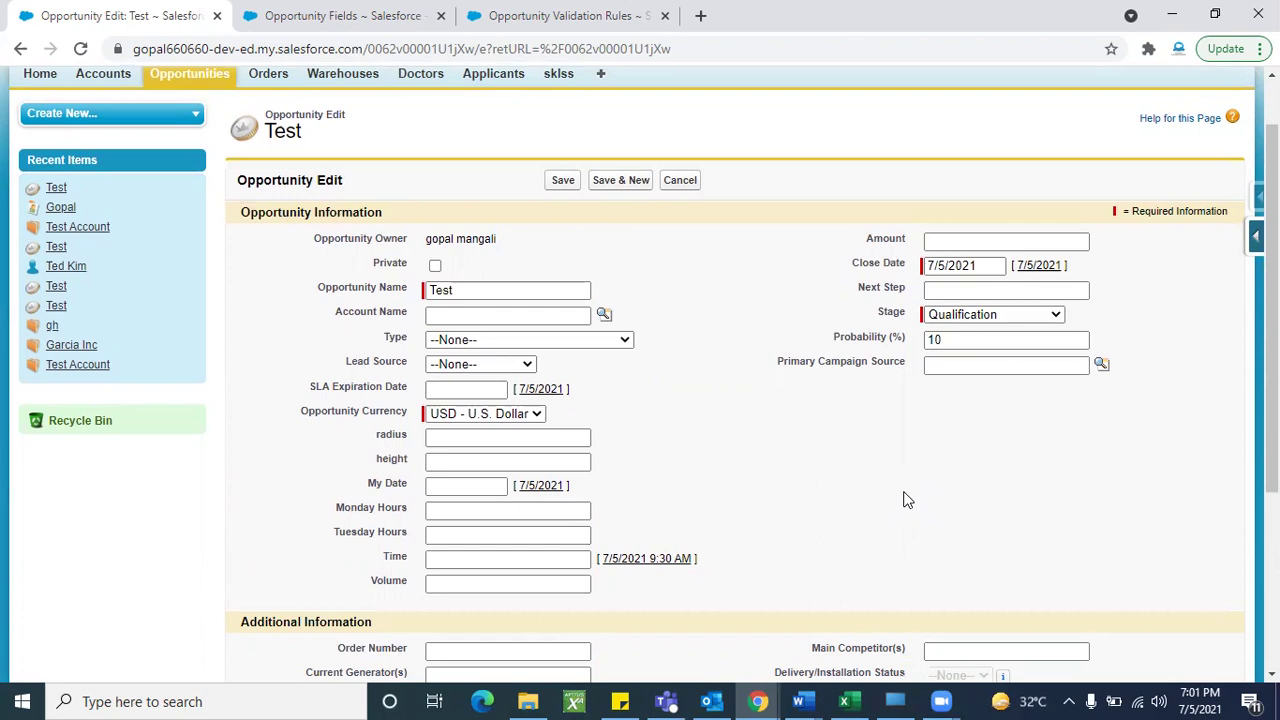
pyautogui.scroll(1, 826, 500)
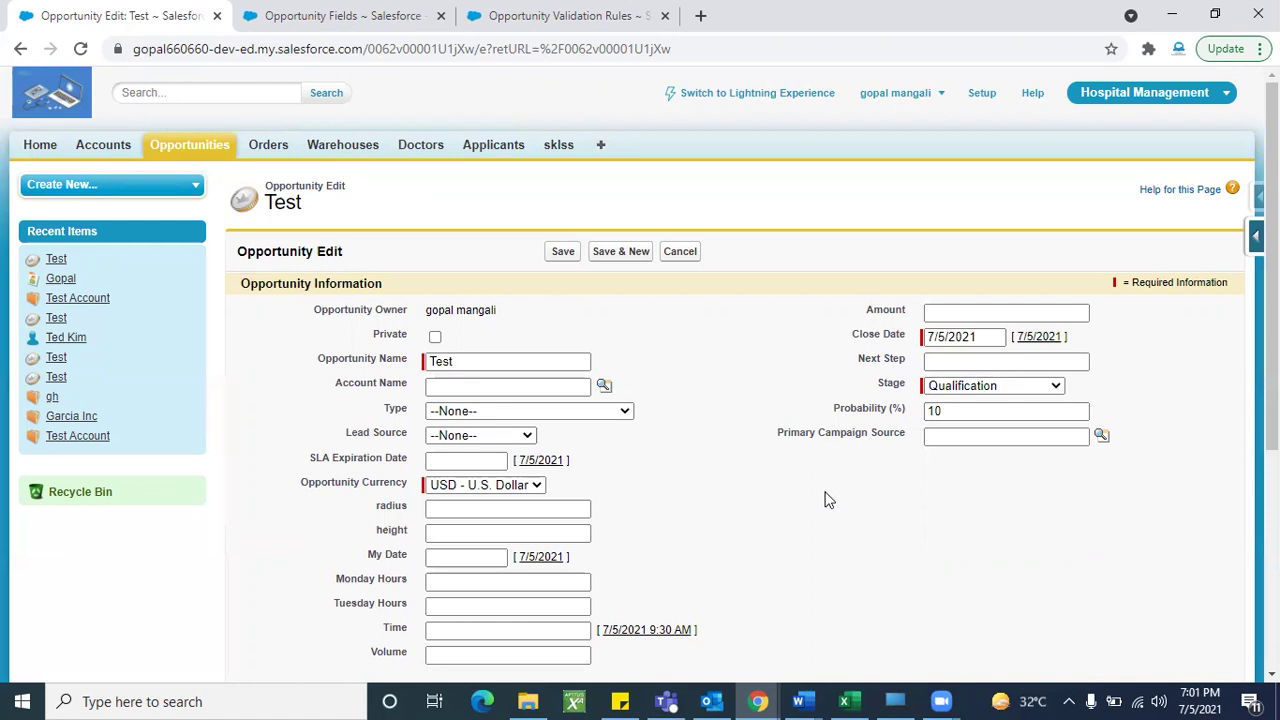
pyautogui.scroll(-4, 487, 274)
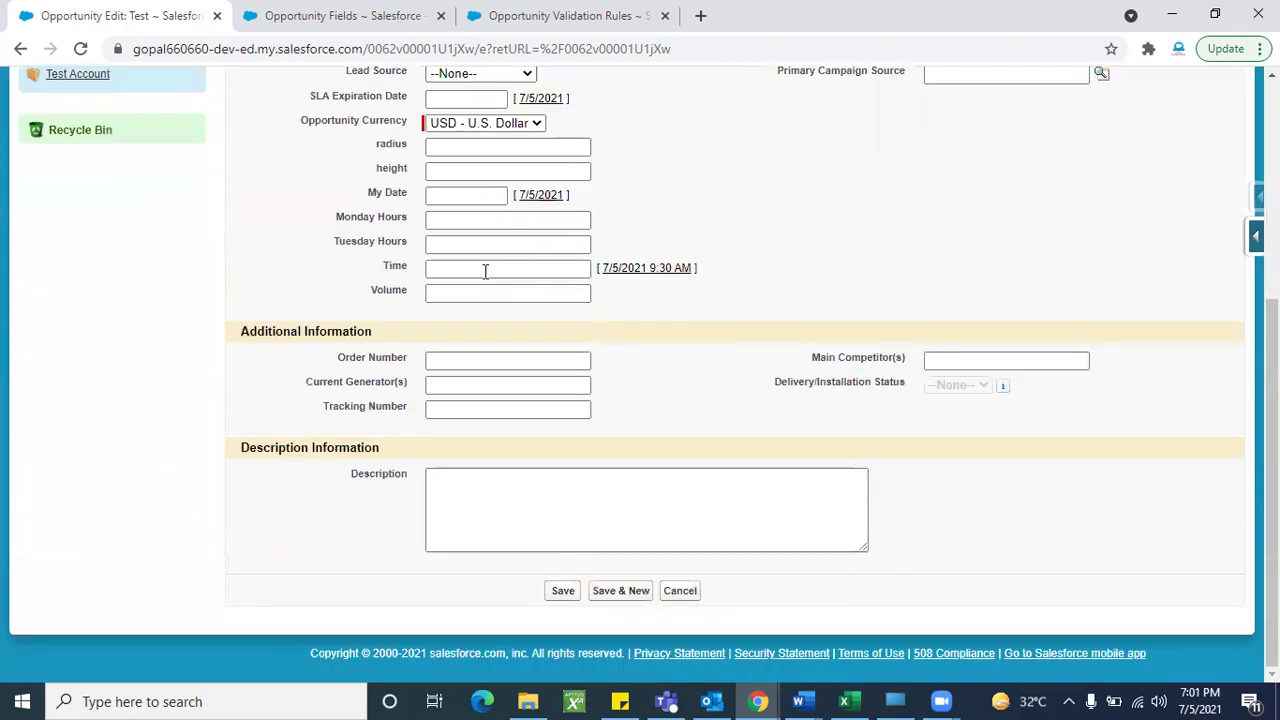
pyautogui.doubleClick(400, 297)
pyautogui.click(443, 294)
pyautogui.click(443, 294)
pyautogui.click(632, 318)
pyautogui.scroll(4, 709, 357)
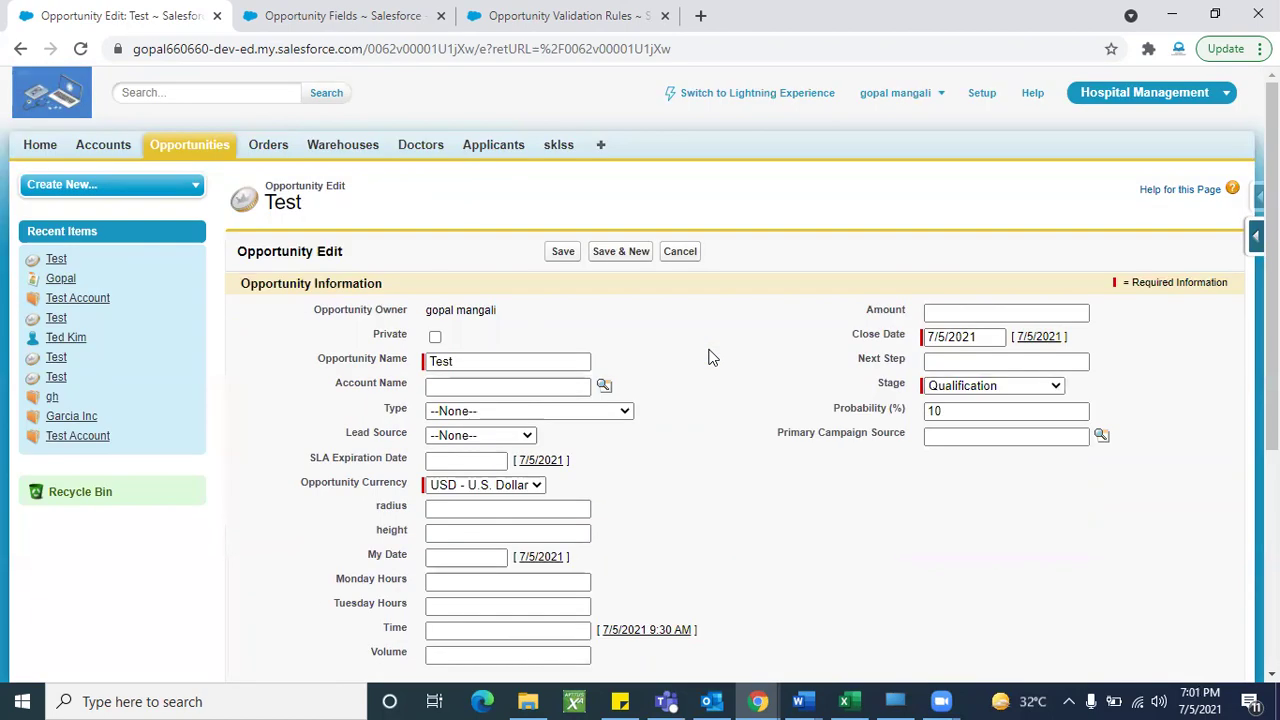
# Start a new Opportunity validation rule and name it Test123.
pyautogui.click(488, 22)
pyautogui.scroll(-2, 545, 460)
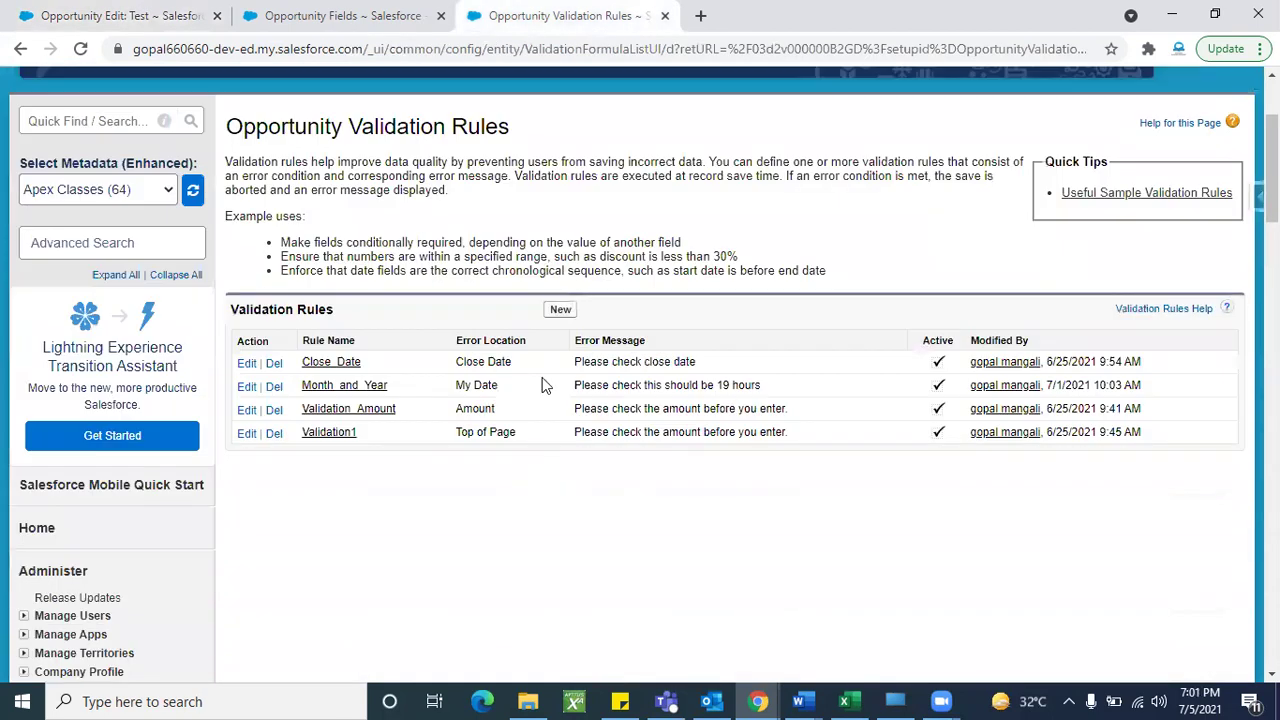
pyautogui.click(561, 310)
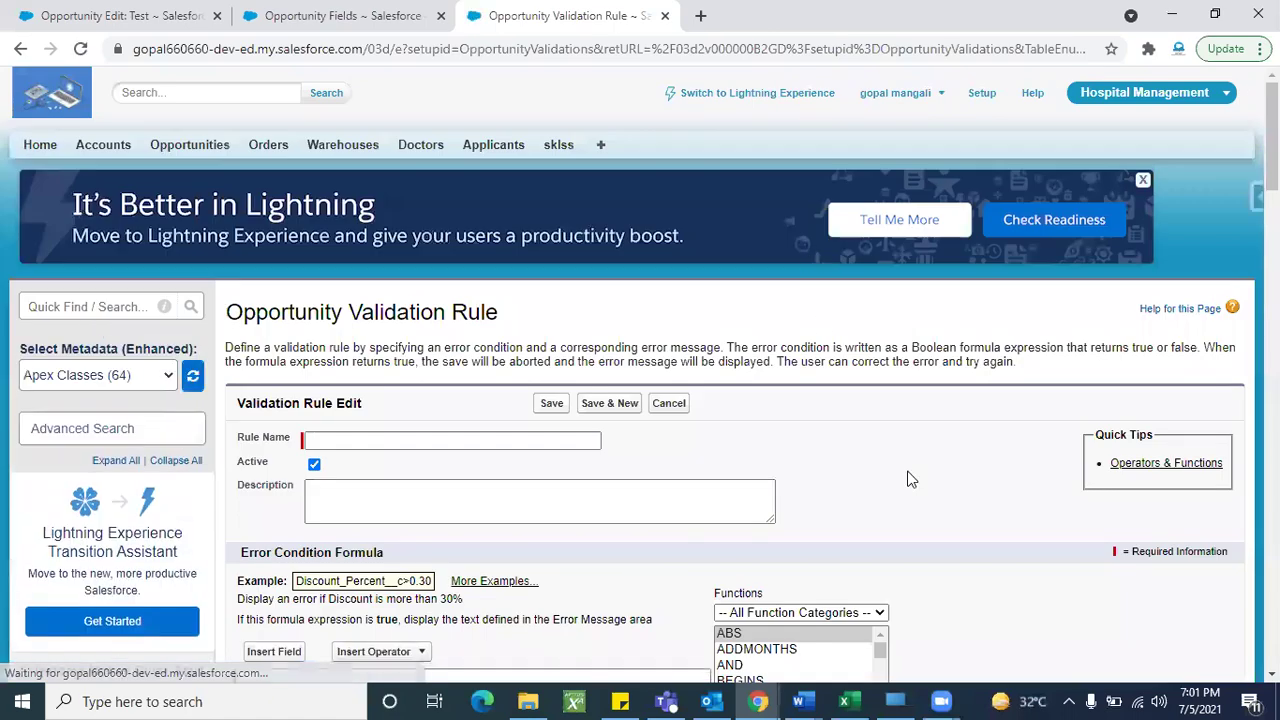
pyautogui.scroll(-1, 908, 477)
pyautogui.click(494, 293)
pyautogui.write('Test123')
pyautogui.click(715, 340)
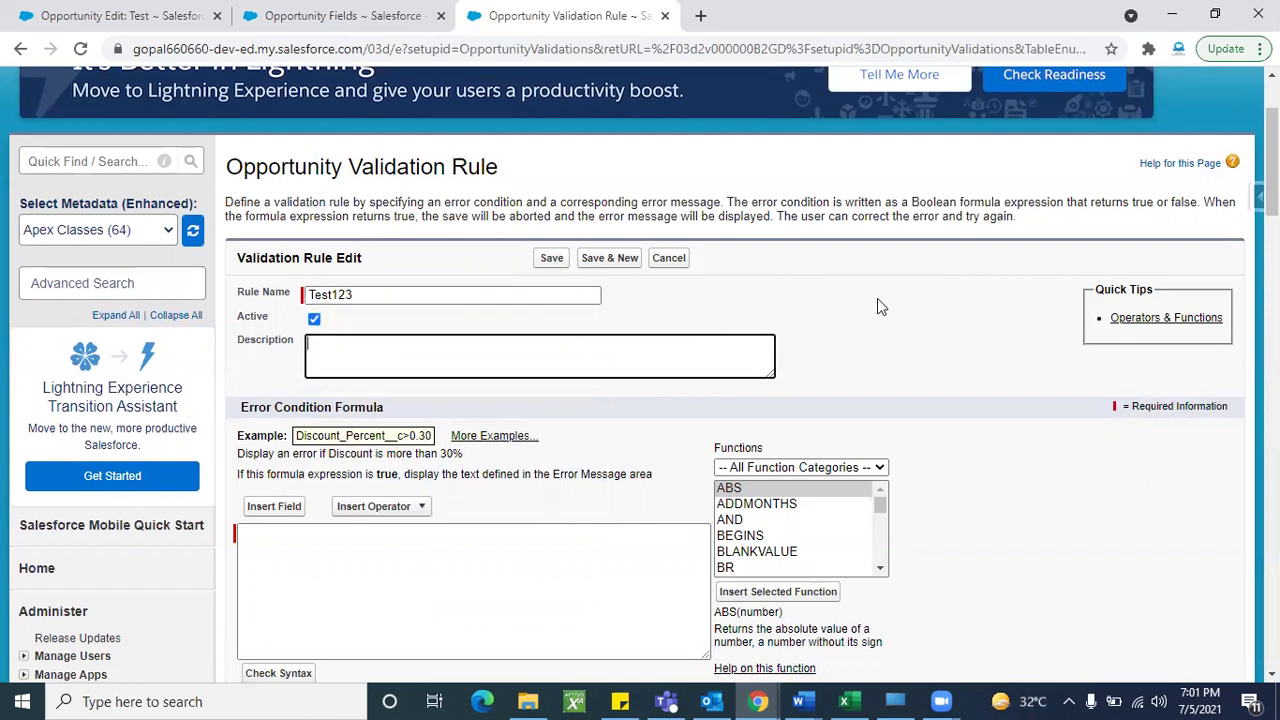
# Insert the ABS function from the Math category at the start of the rule's error condition formula.
pyautogui.scroll(-1, 881, 300)
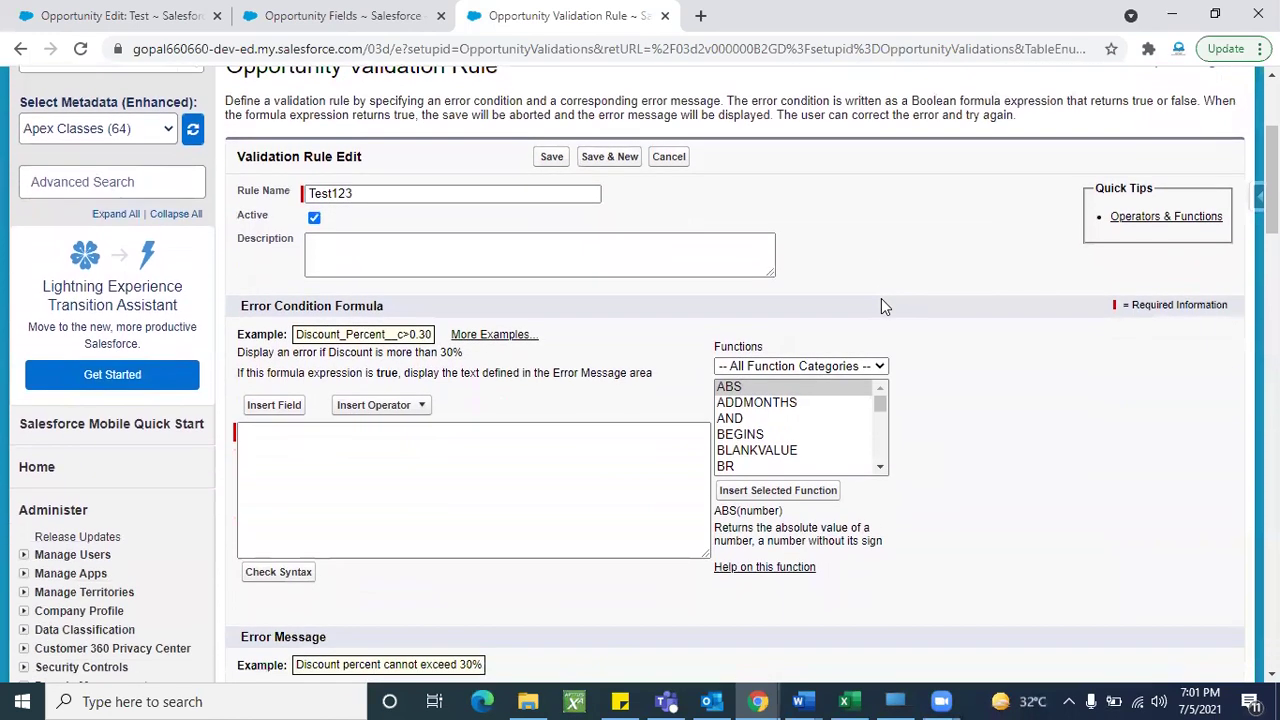
pyautogui.click(766, 367)
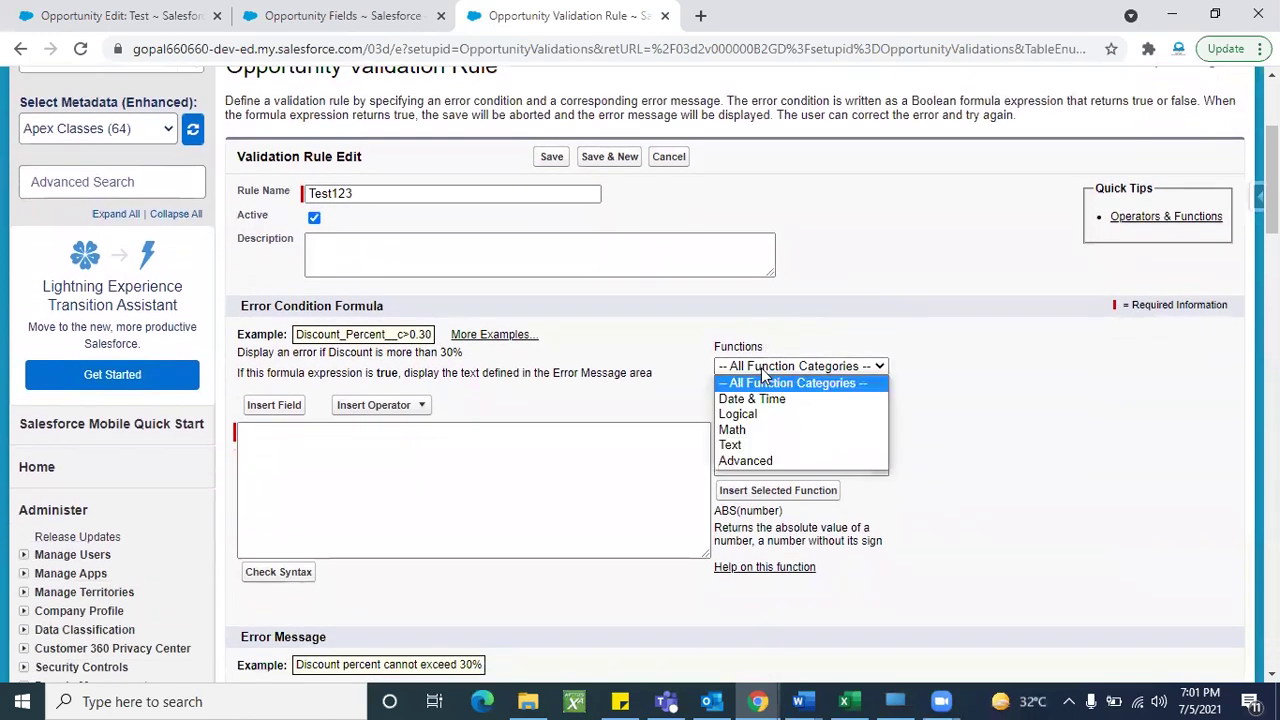
pyautogui.click(757, 432)
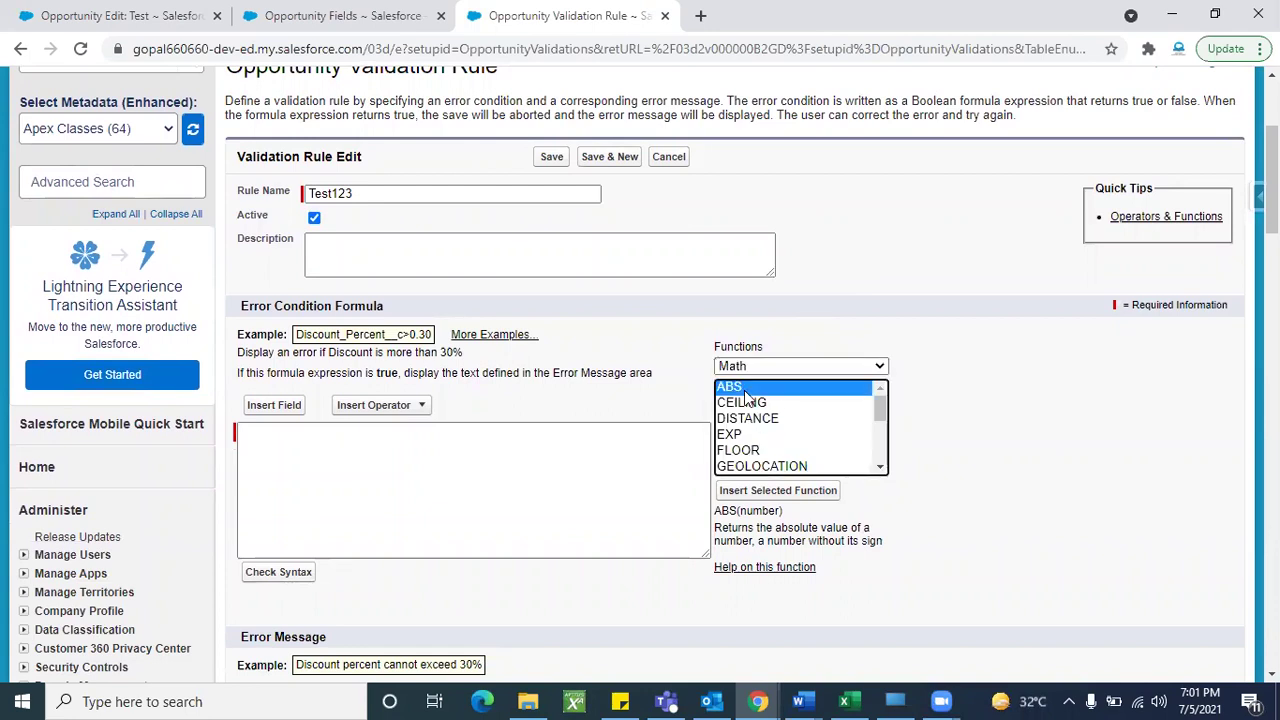
pyautogui.doubleClick(752, 511)
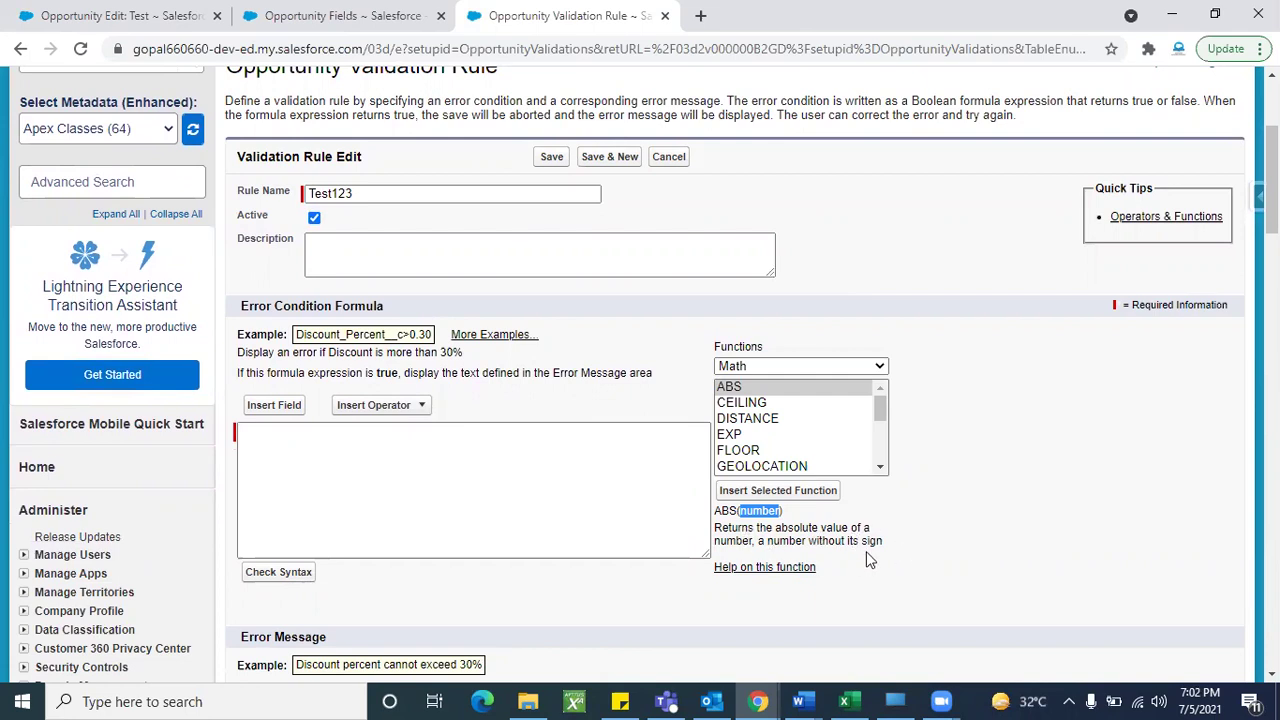
pyautogui.click(908, 555)
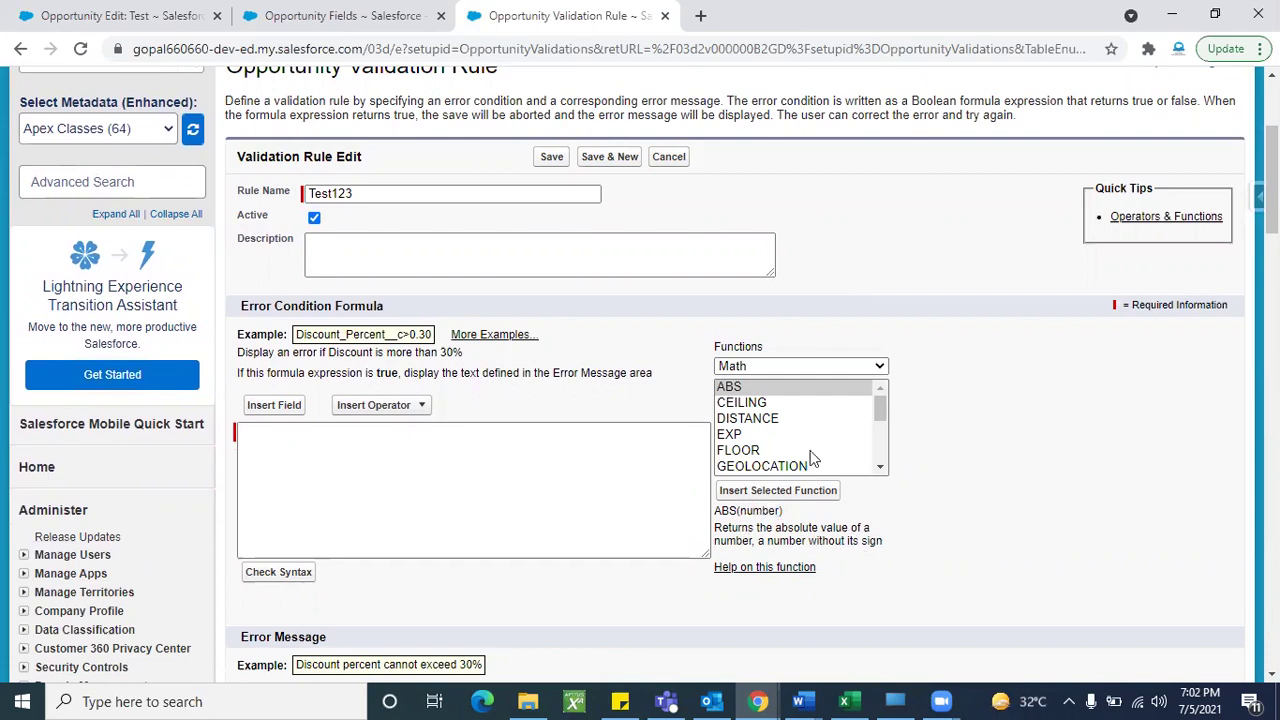
pyautogui.click(752, 396)
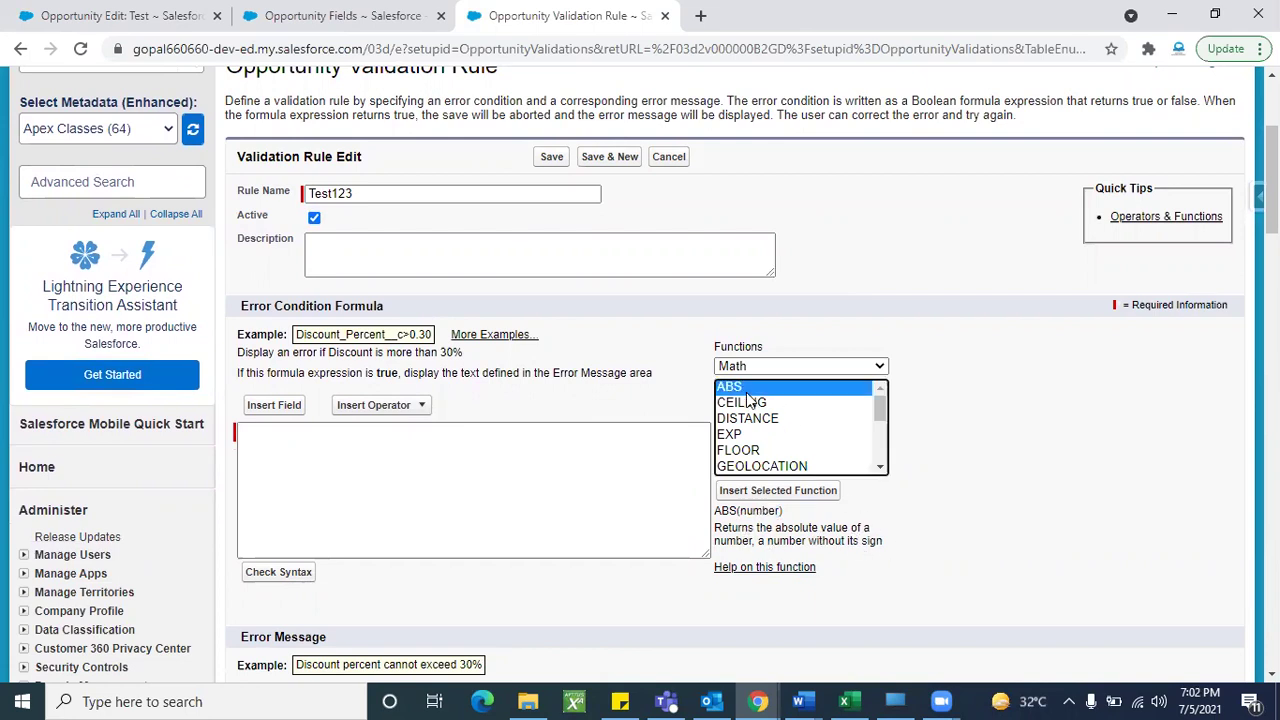
pyautogui.click(777, 491)
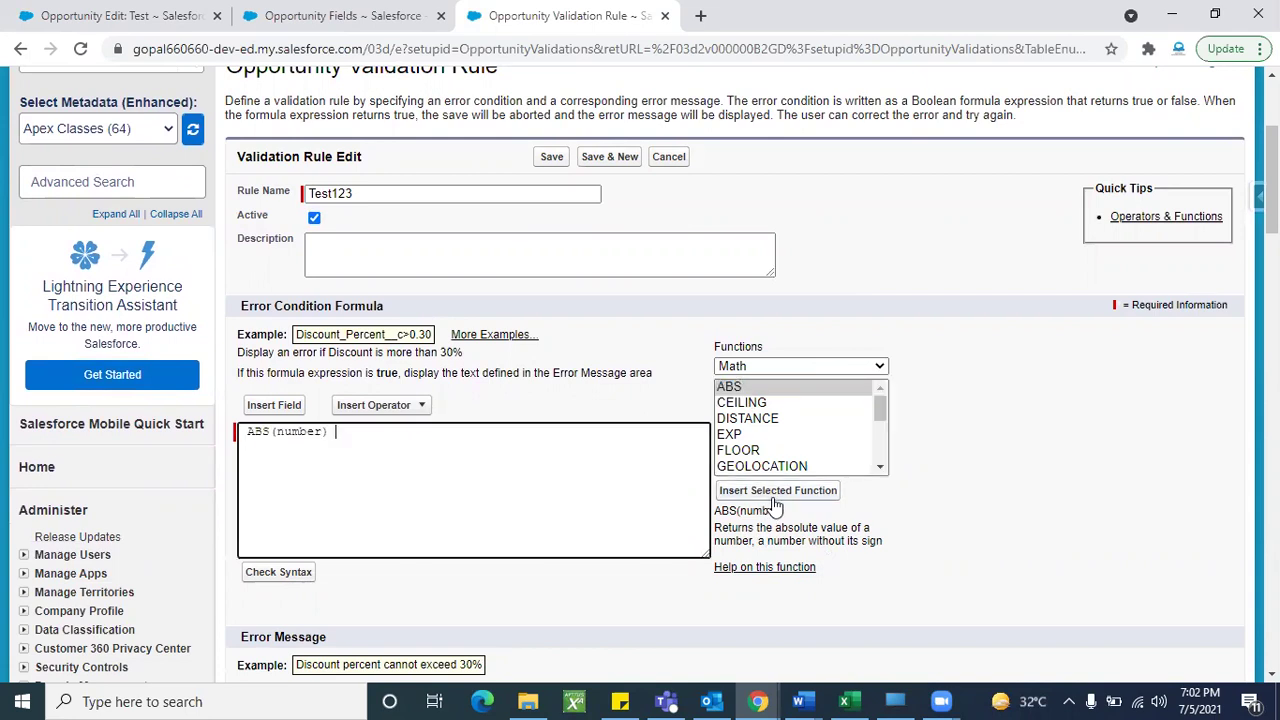
pyautogui.click(249, 431)
pyautogui.press('BackSpace')
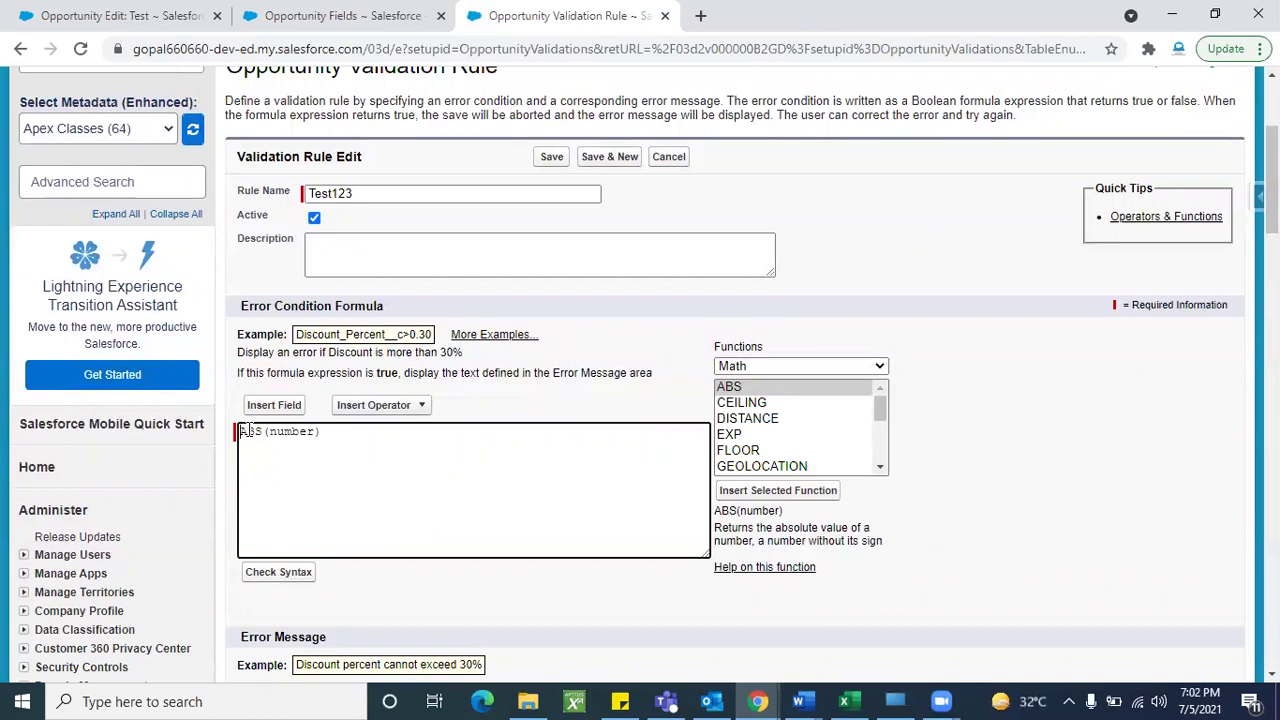
# Look at the Volume field and its suggested entries on the Test opportunity's edit form.
pyautogui.click(180, 14)
pyautogui.scroll(-2, 641, 458)
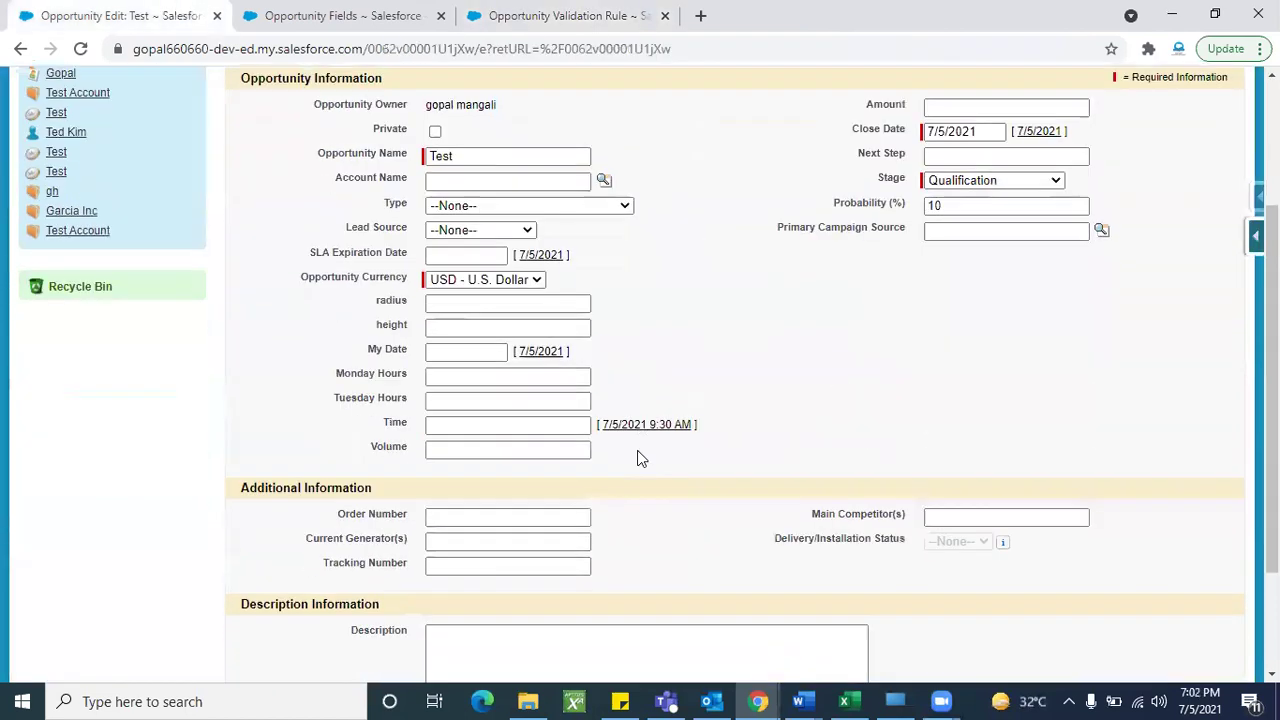
pyautogui.click(438, 451)
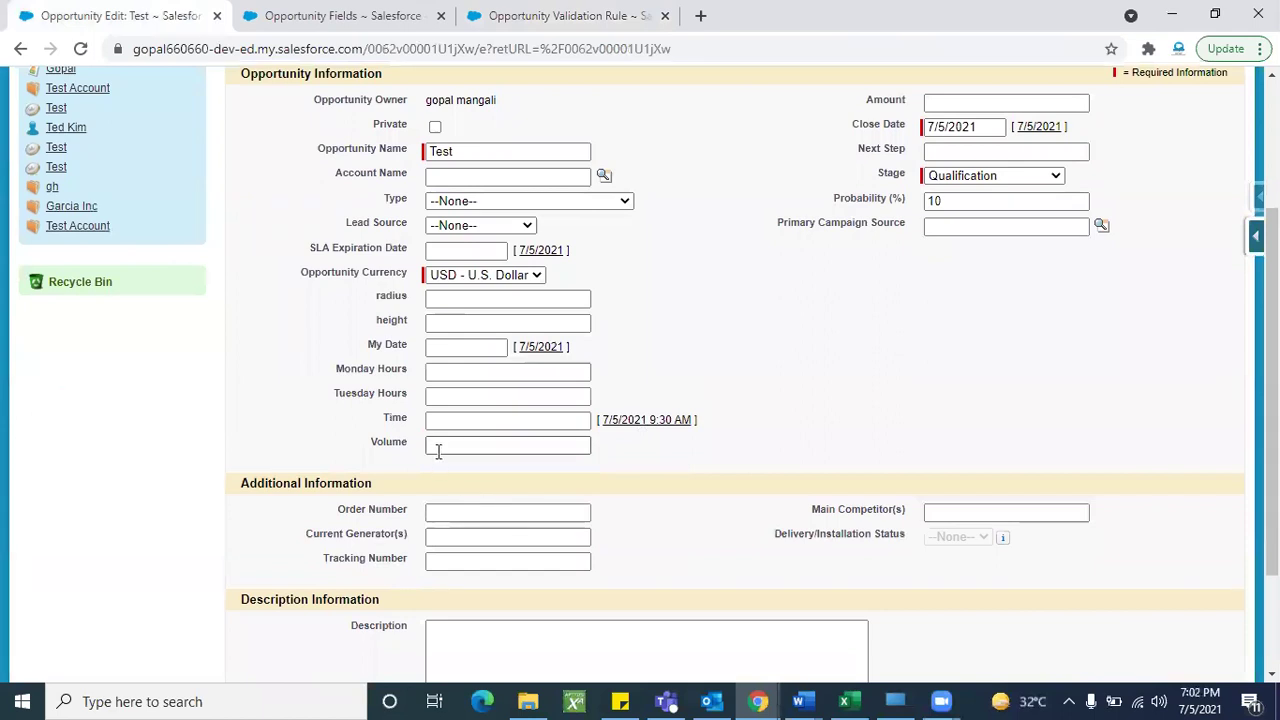
pyautogui.click(438, 451)
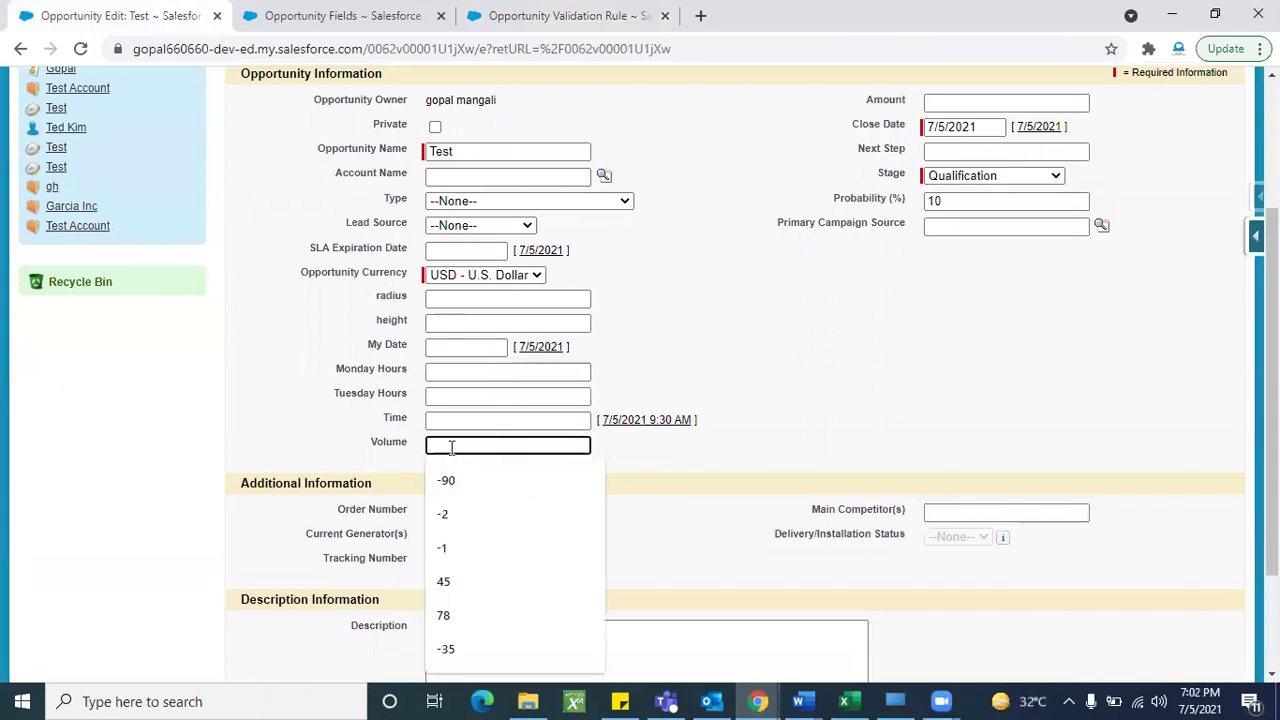
pyautogui.click(708, 490)
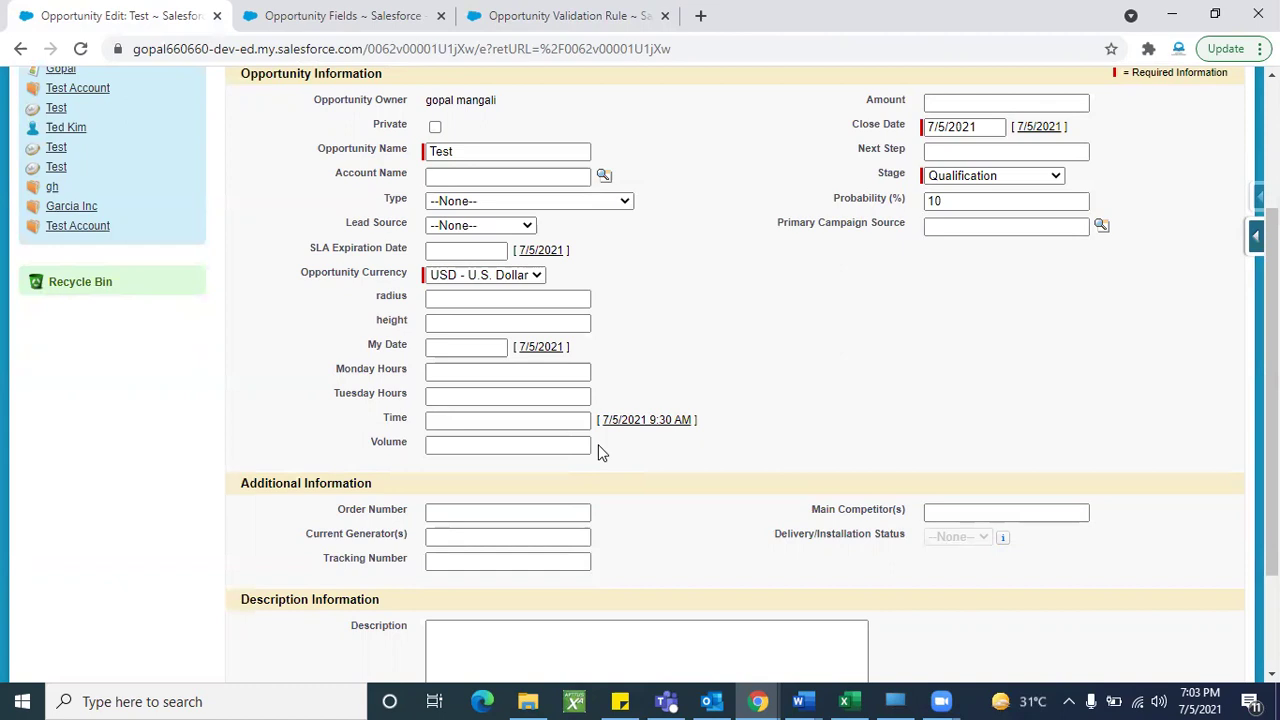
# Replace the ABS argument with the opportunity's Volume field and complete the condition as ABS( Volume_c__c) >50.
pyautogui.click(470, 18)
pyautogui.click(252, 431)
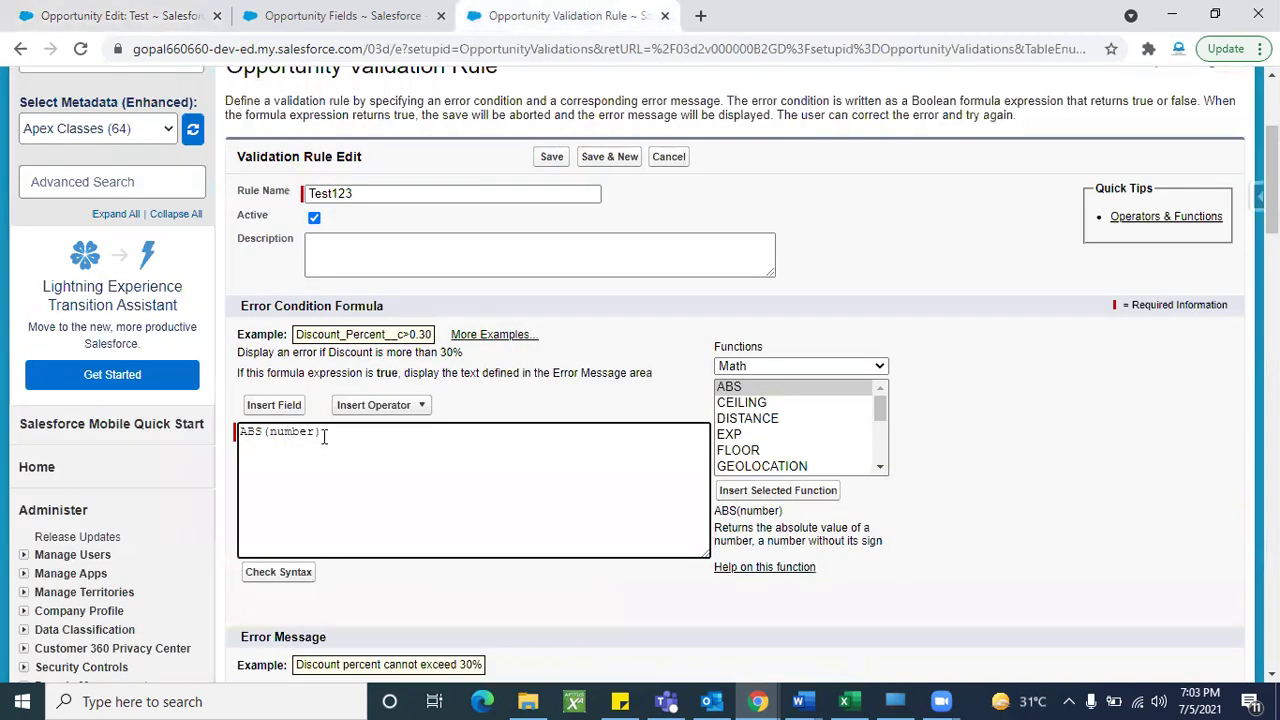
pyautogui.scroll(-1, 344, 450)
pyautogui.doubleClick(286, 397)
pyautogui.press('BackSpace')
pyautogui.click(285, 372)
pyautogui.scroll(-10, 446, 360)
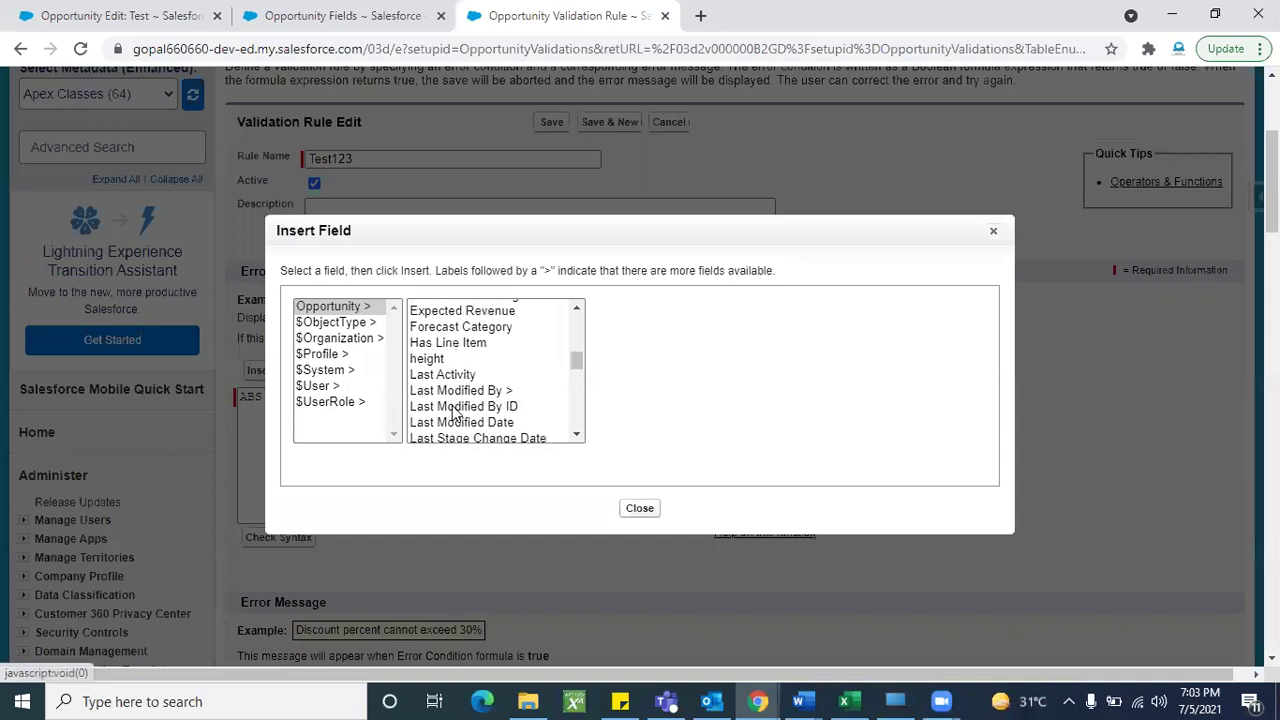
pyautogui.scroll(-3, 450, 400)
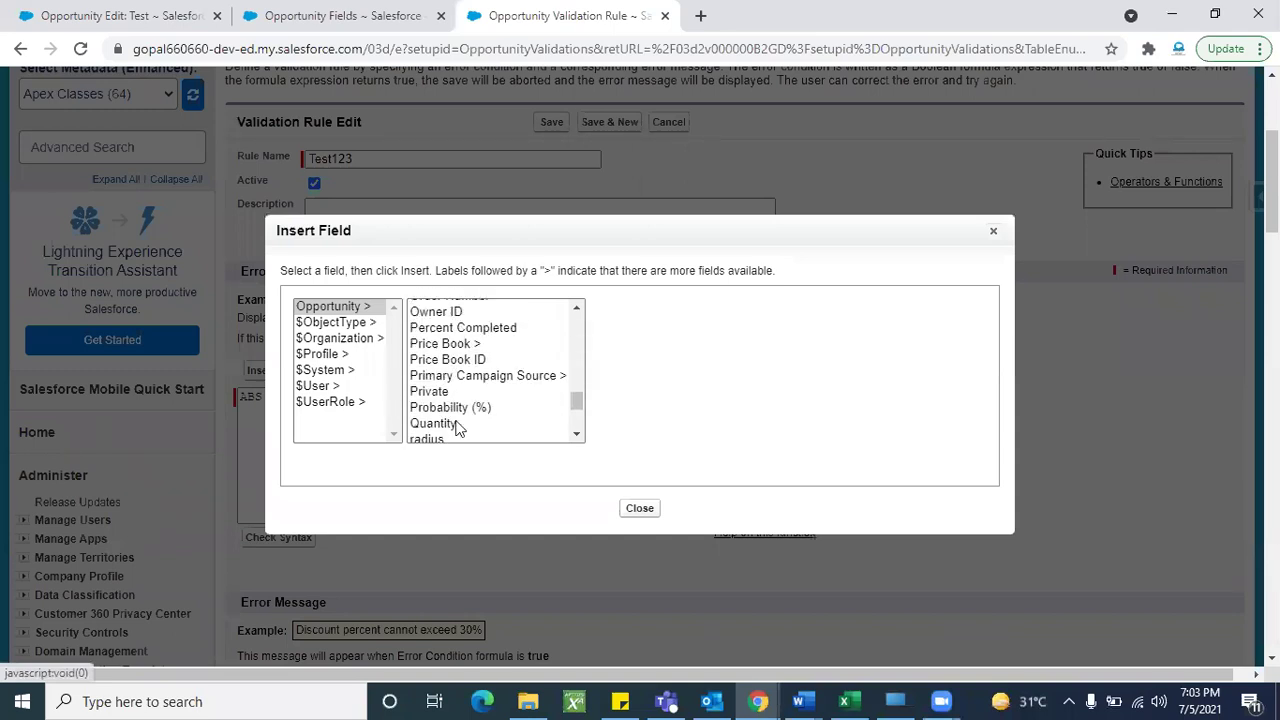
pyautogui.click(432, 423)
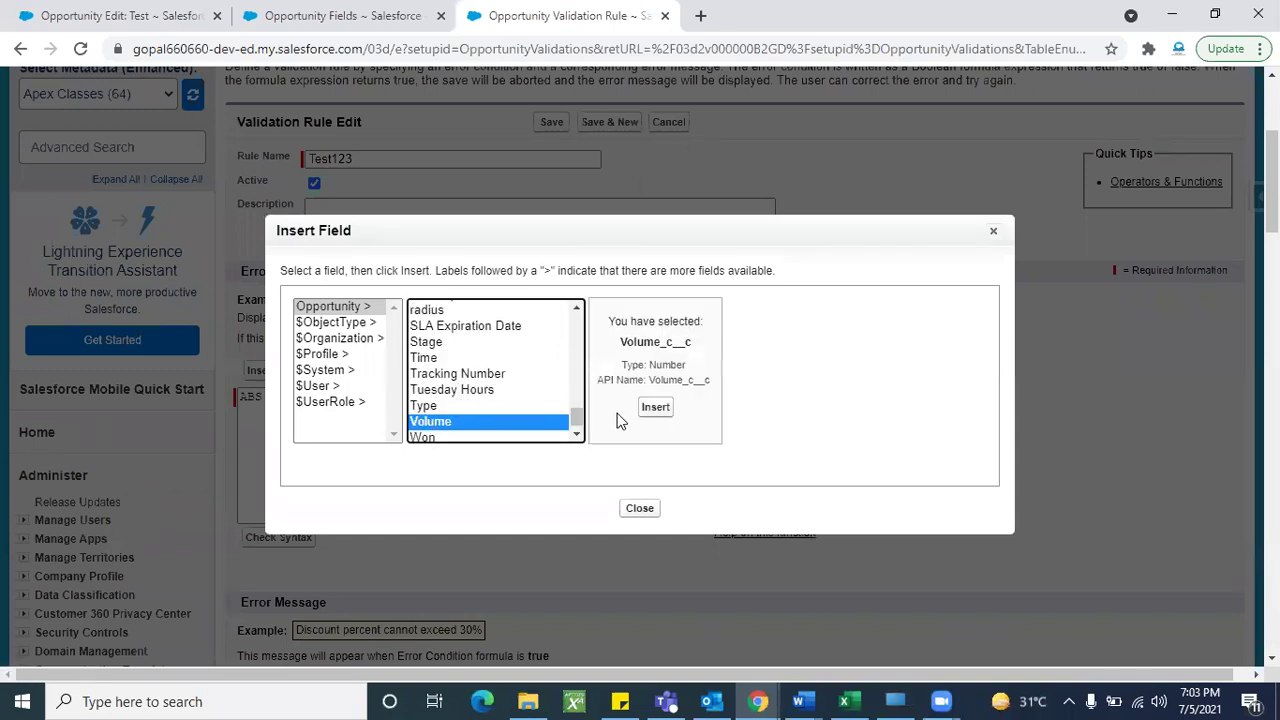
pyautogui.click(654, 410)
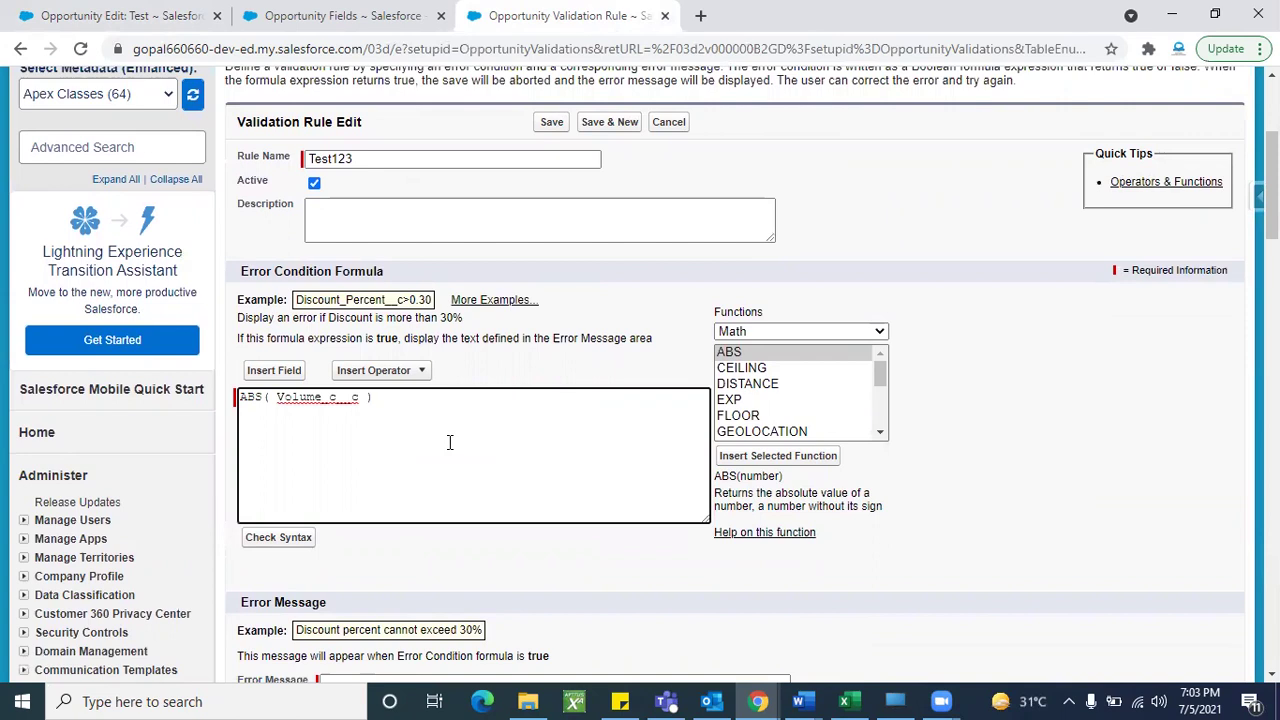
pyautogui.press('BackSpace')
pyautogui.write('>50')
# Enter the error message "Volume must be b/n -50 to +50" and set its location to Top of Page.
pyautogui.scroll(-1, 428, 408)
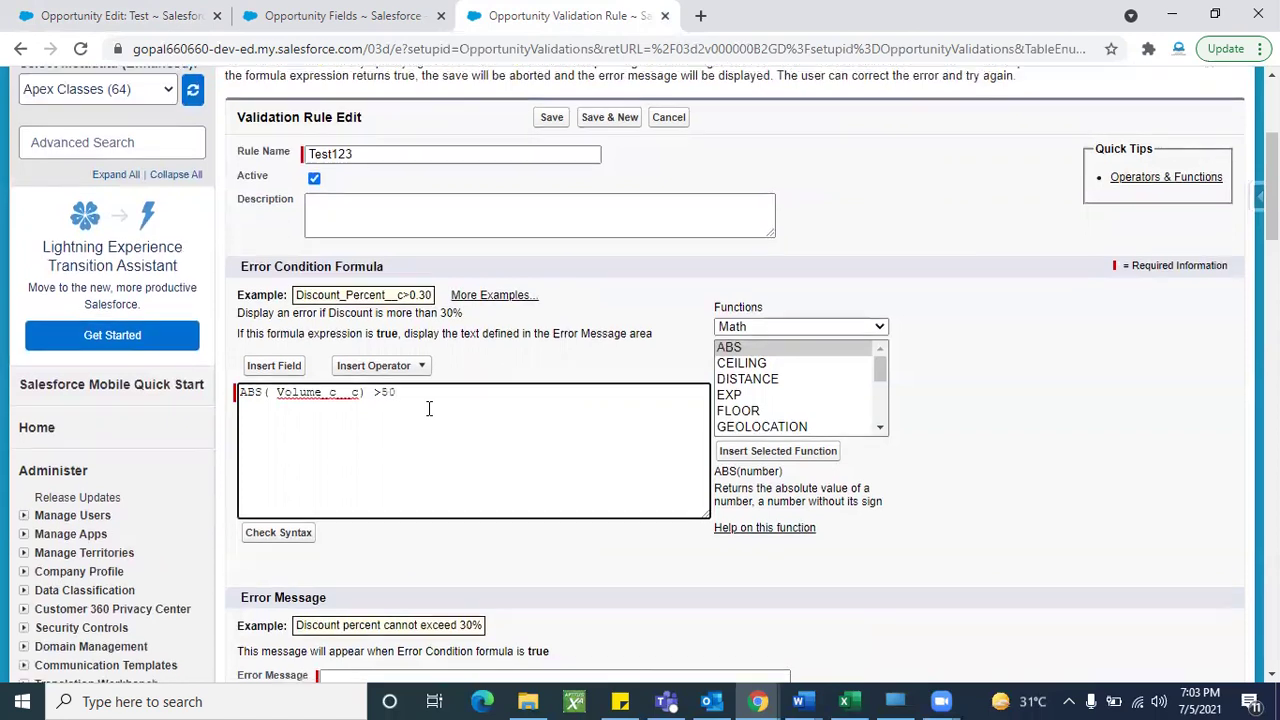
pyautogui.scroll(-2, 428, 408)
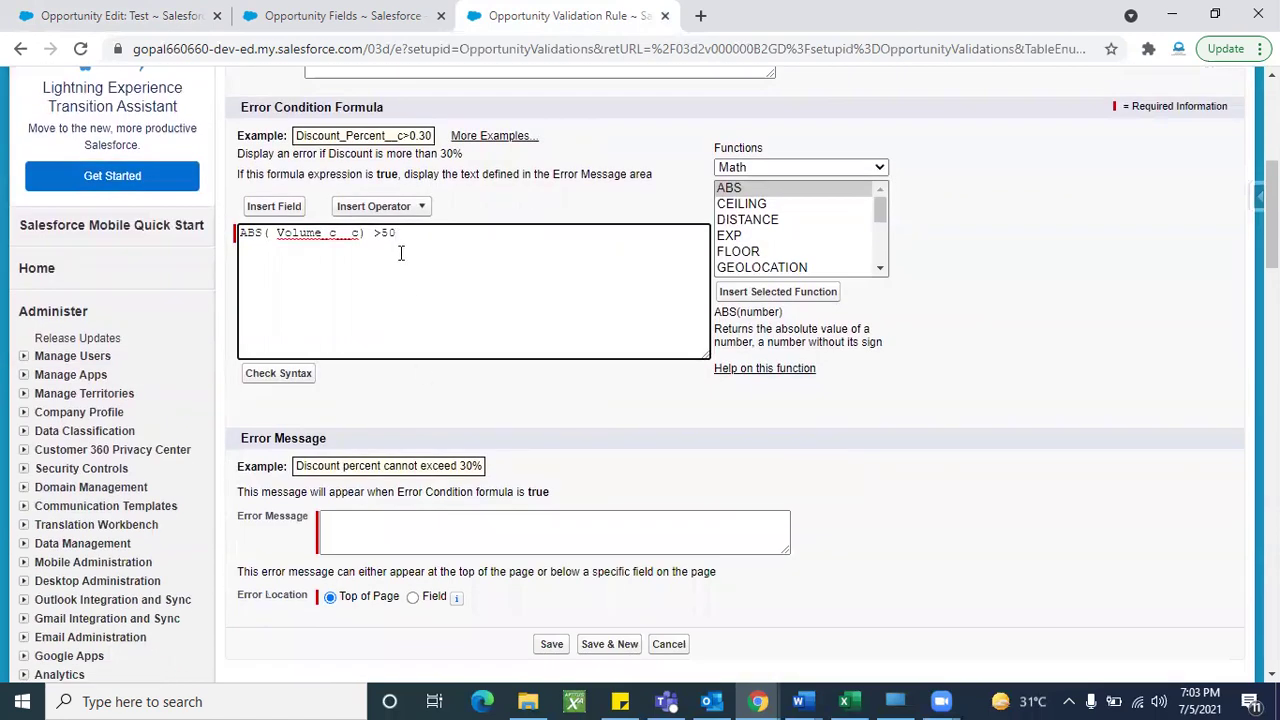
pyautogui.scroll(-1, 500, 486)
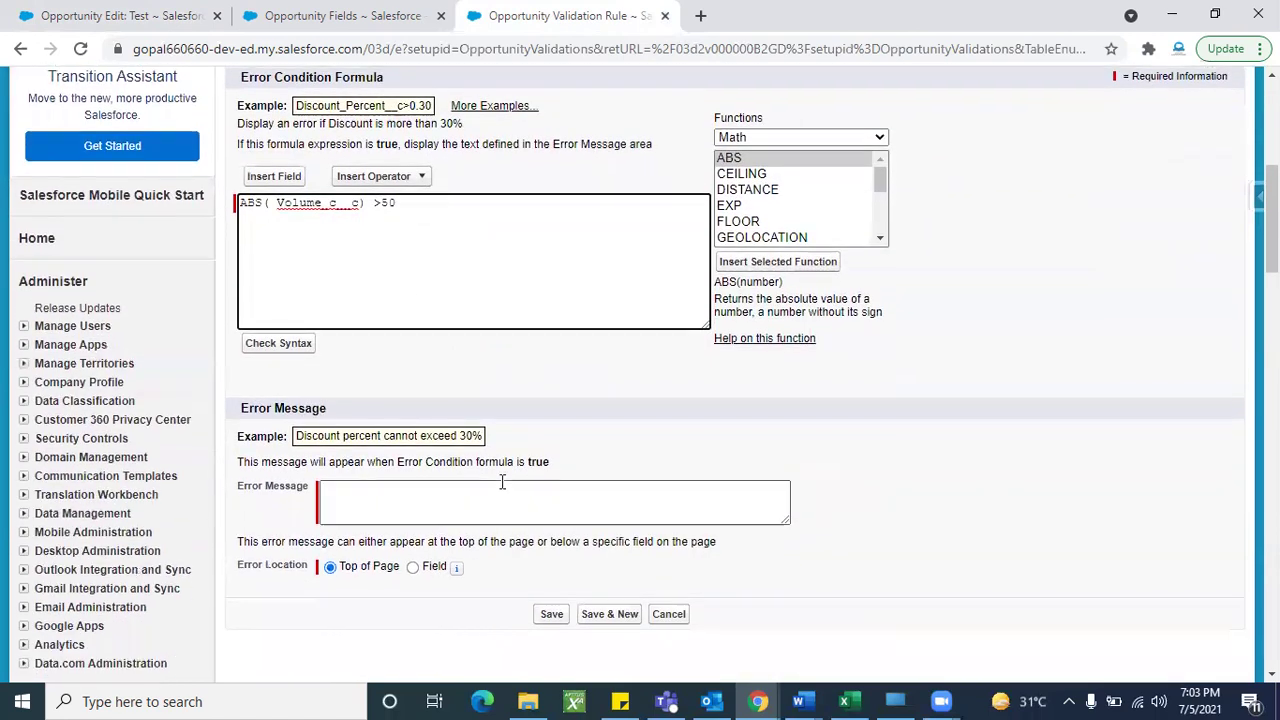
pyautogui.click(380, 515)
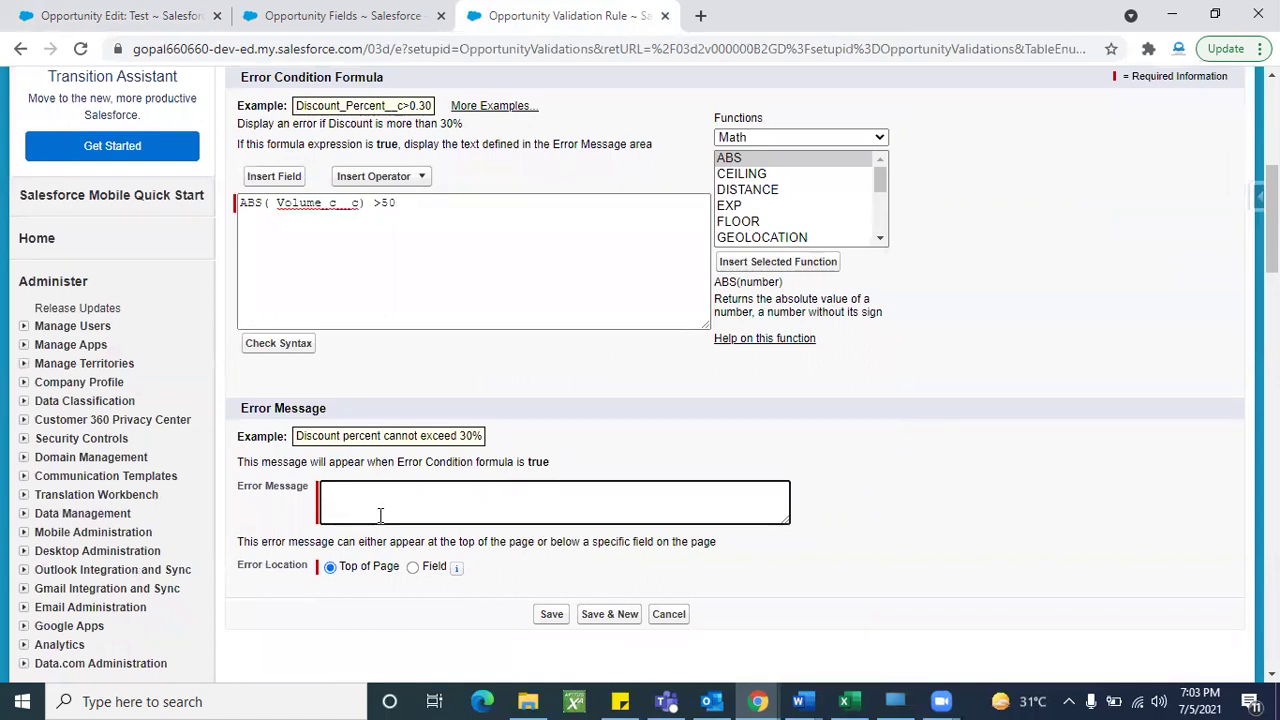
pyautogui.write('Volume')
pyautogui.press('BackSpace')
pyautogui.press('BackSpace')
pyautogui.write('e must be b/n -50 to +50')
pyautogui.scroll(-1, 463, 501)
pyautogui.click(412, 497)
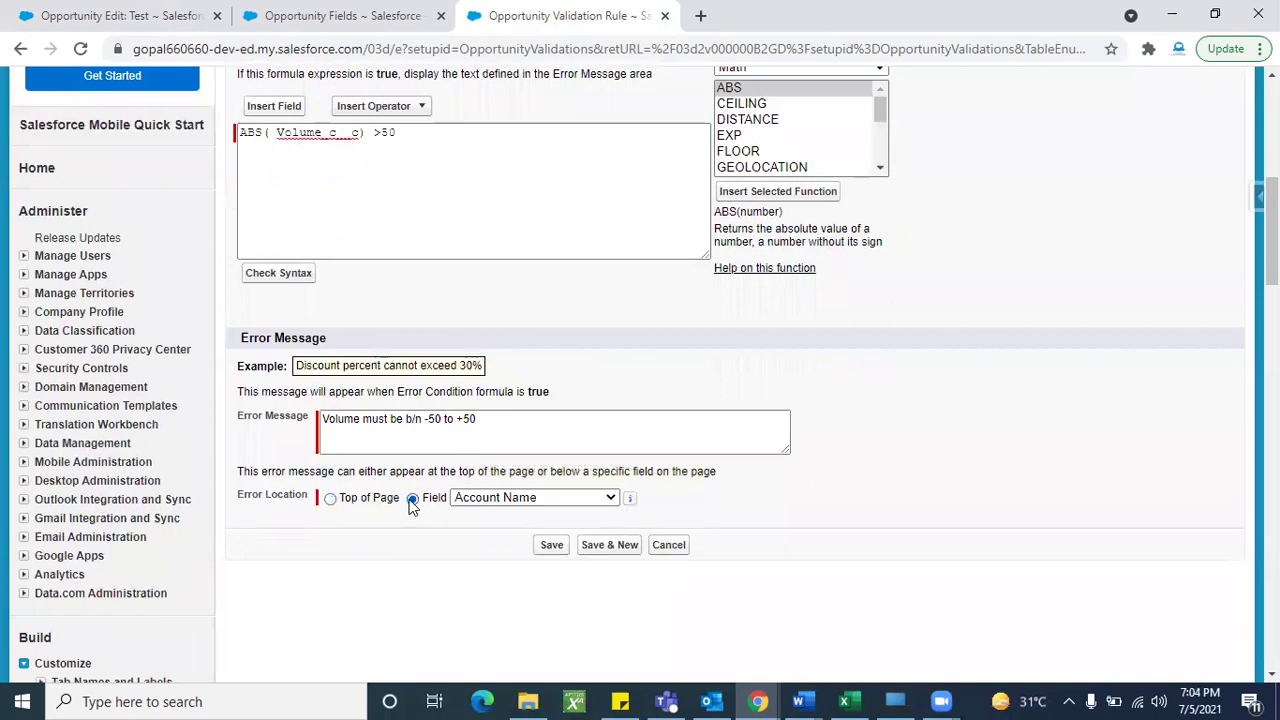
pyautogui.click(330, 499)
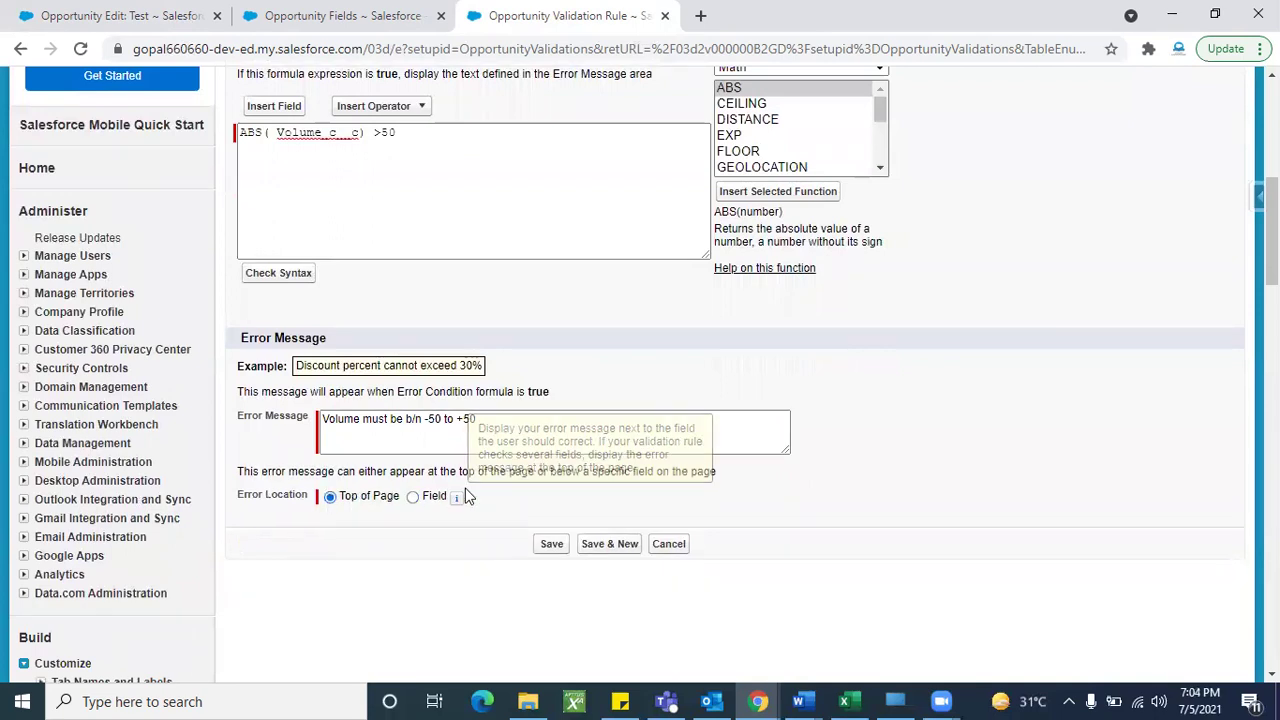
# Check the syntax of the error condition formula and save the Test123 validation rule.
pyautogui.click(305, 277)
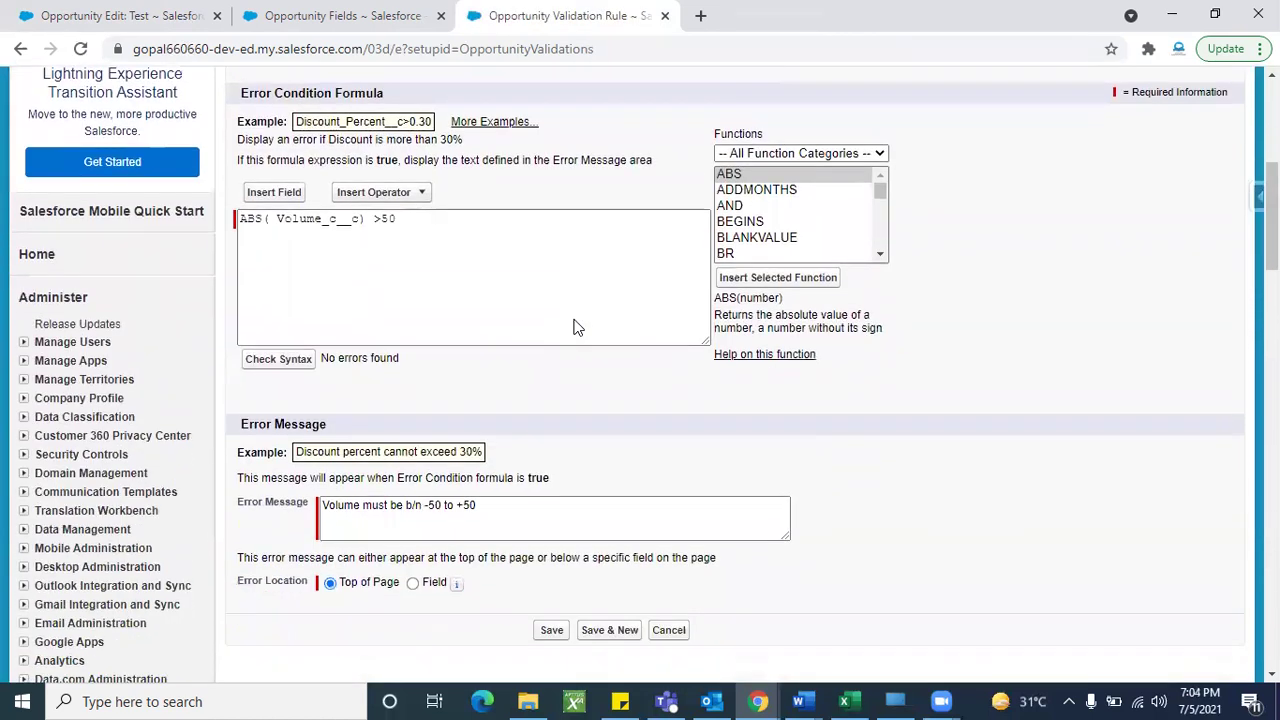
pyautogui.scroll(2, 630, 358)
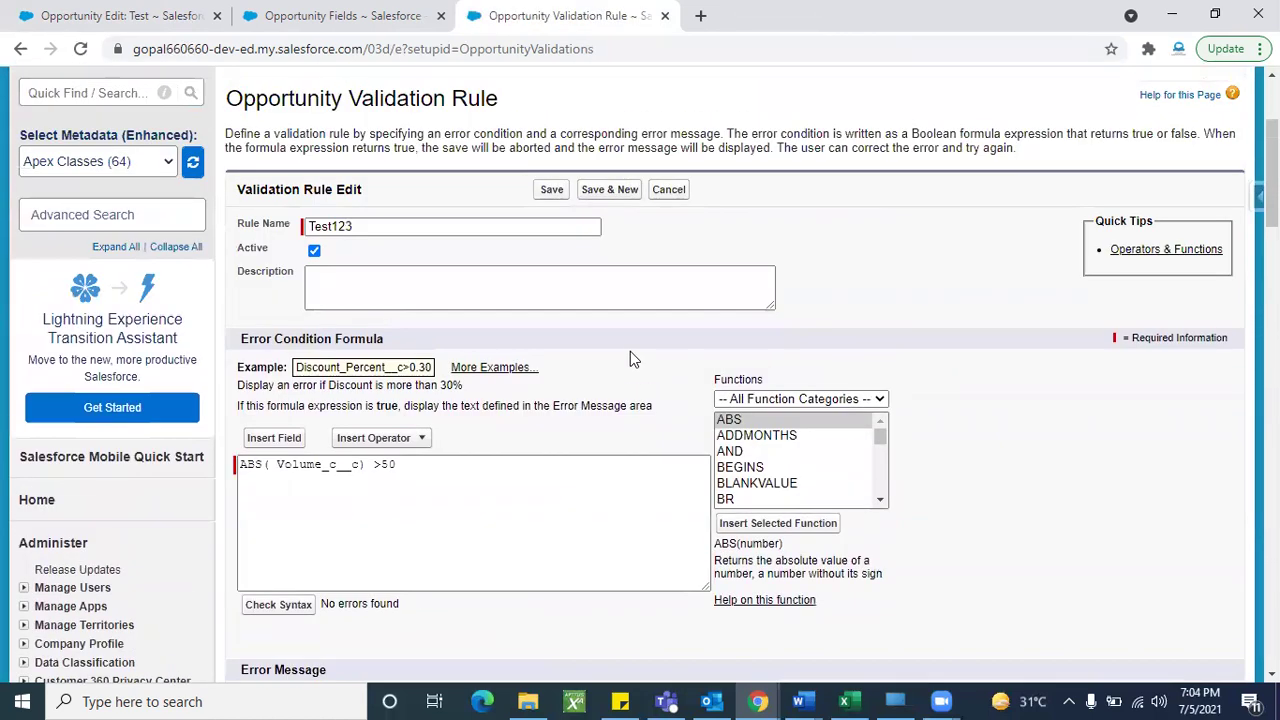
pyautogui.click(555, 191)
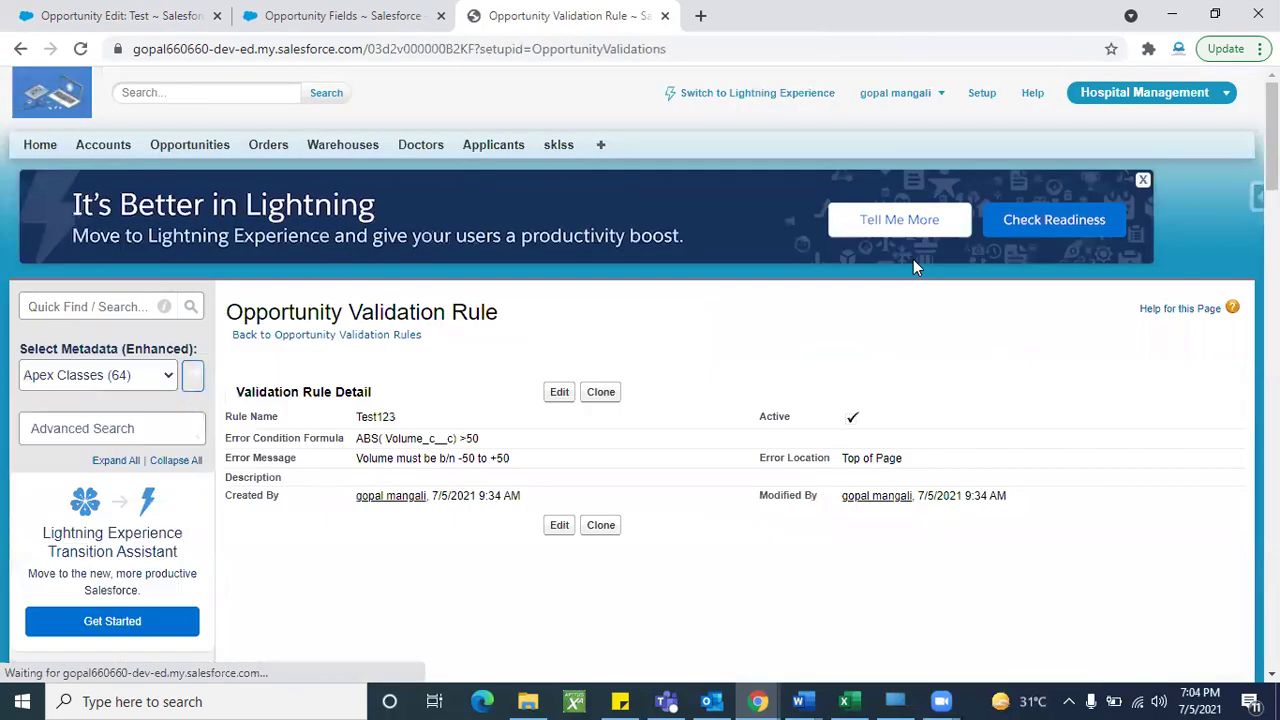
# Examine the saved Test123 rule's error condition formula, especially the Volume field's API name.
pyautogui.scroll(-1, 716, 540)
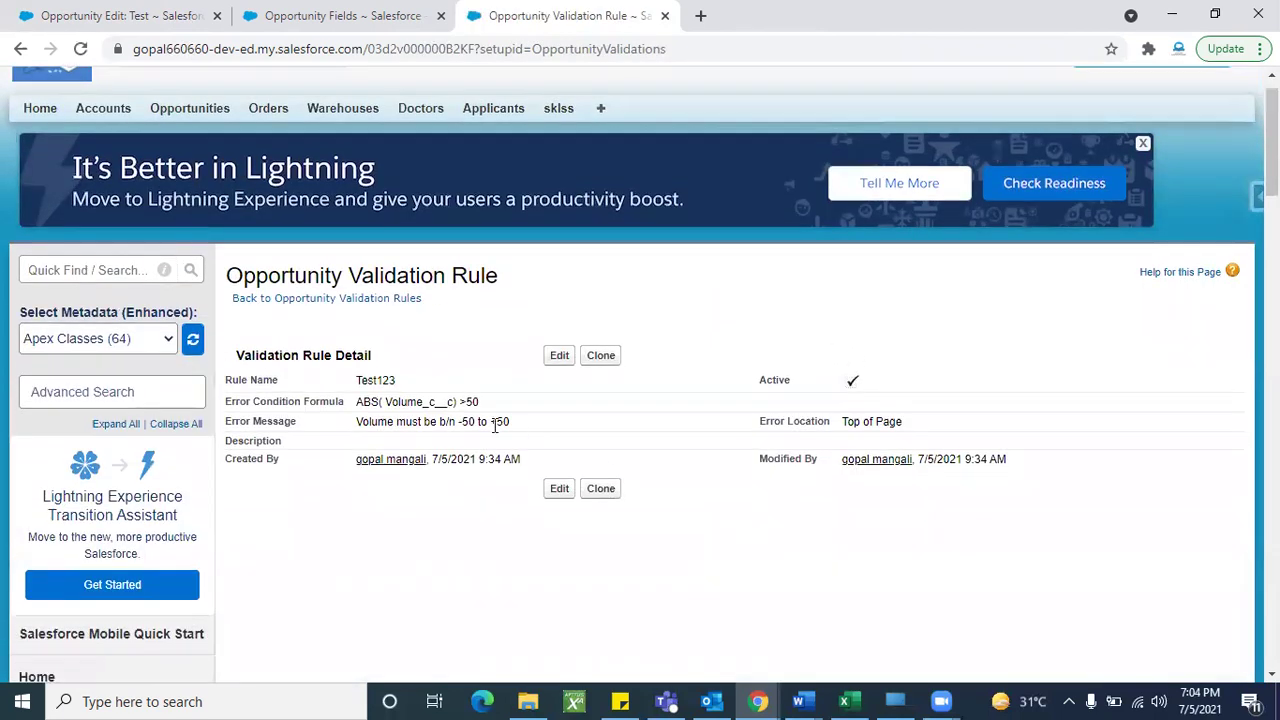
pyautogui.tripleClick(362, 401)
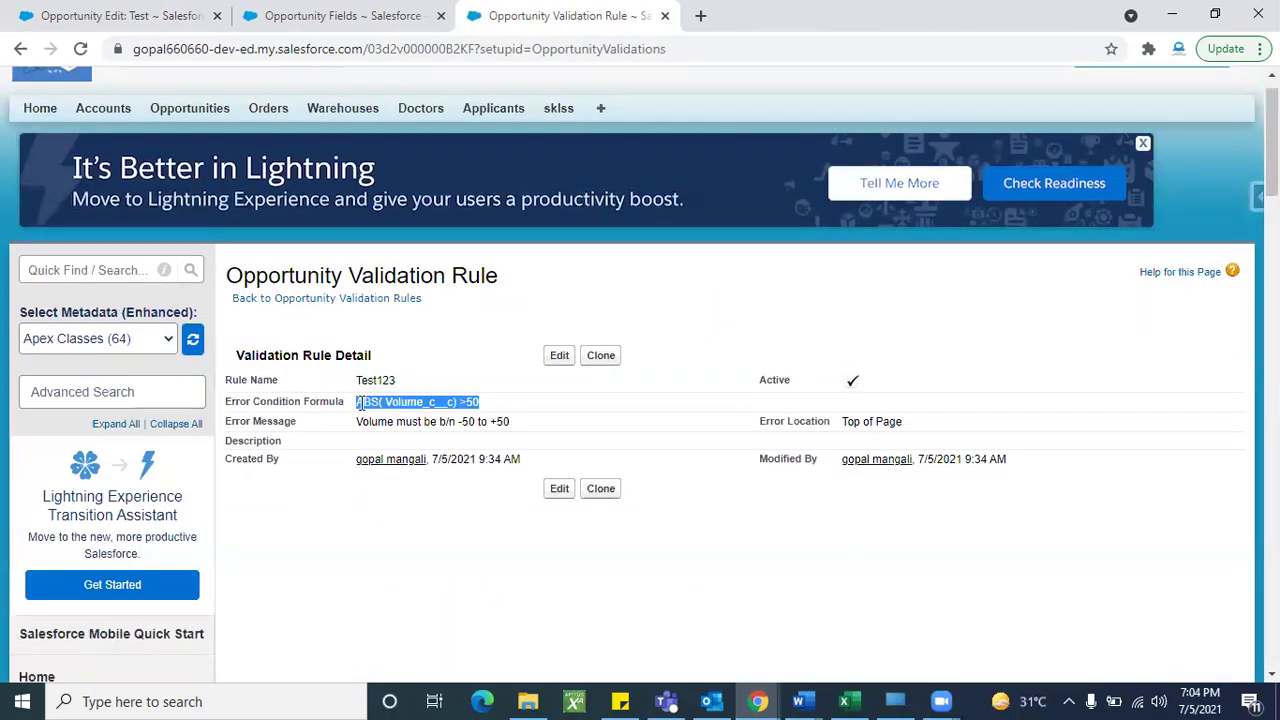
pyautogui.click(400, 402)
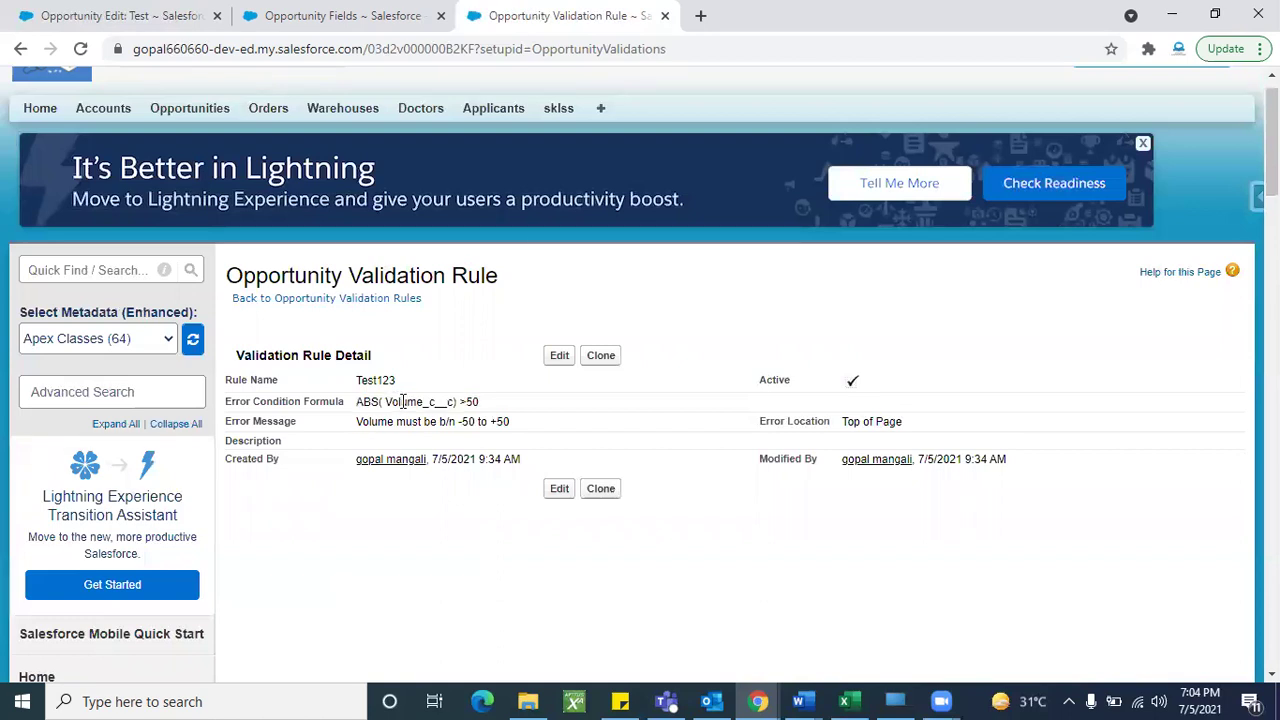
pyautogui.doubleClick(403, 402)
pyautogui.click(405, 402)
pyautogui.scroll(5, 410, 402)
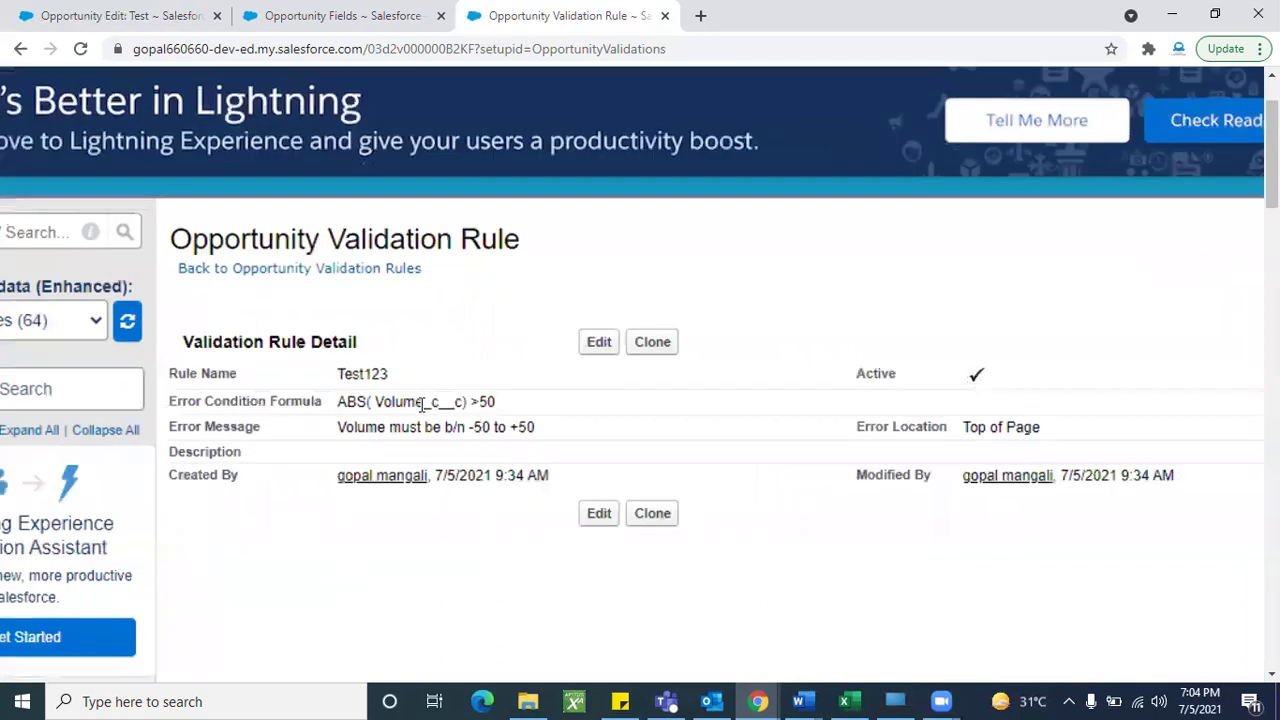
pyautogui.doubleClick(437, 401)
pyautogui.click(437, 401)
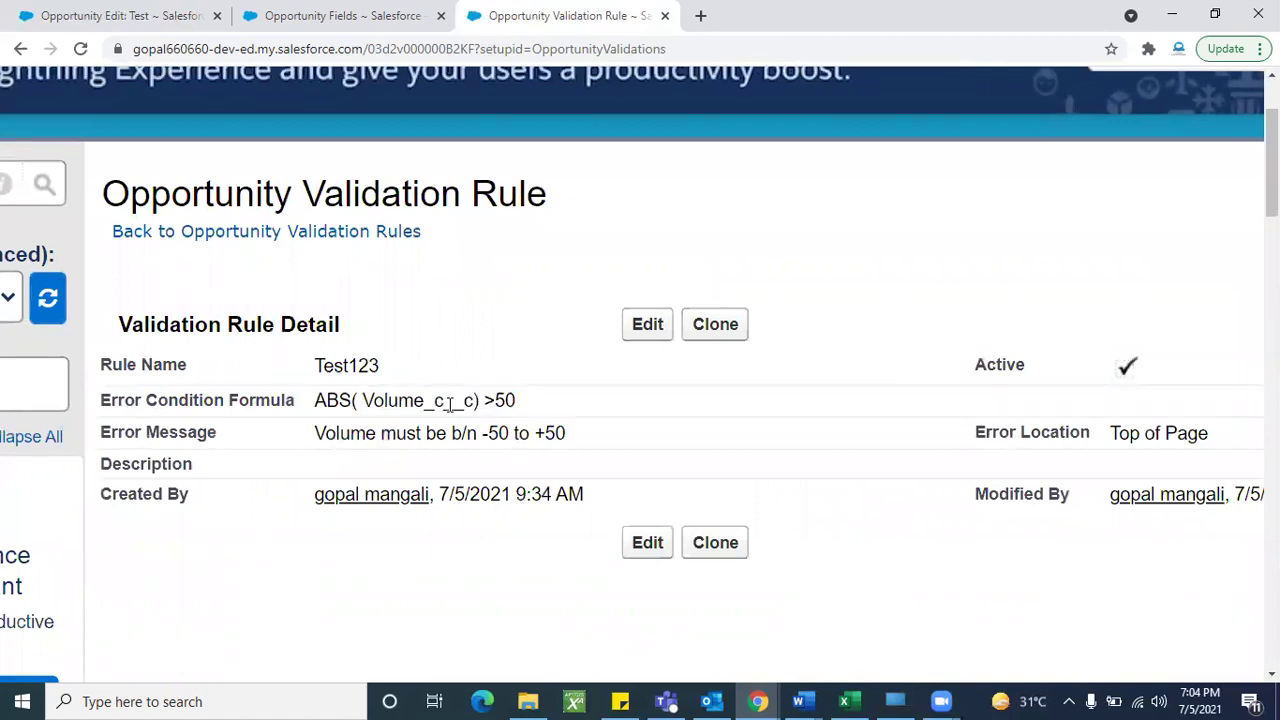
pyautogui.moveTo(443, 402); pyautogui.dragTo(424, 402)
pyautogui.click(449, 346)
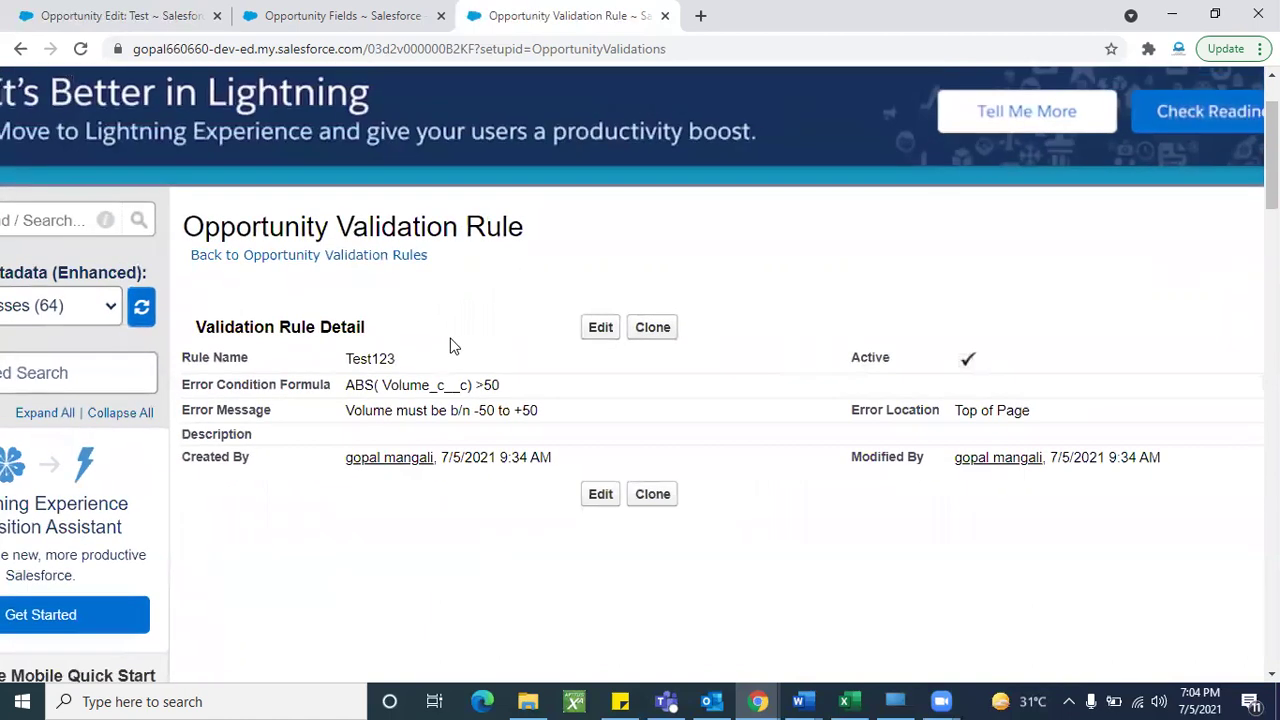
pyautogui.scroll(4, 449, 346)
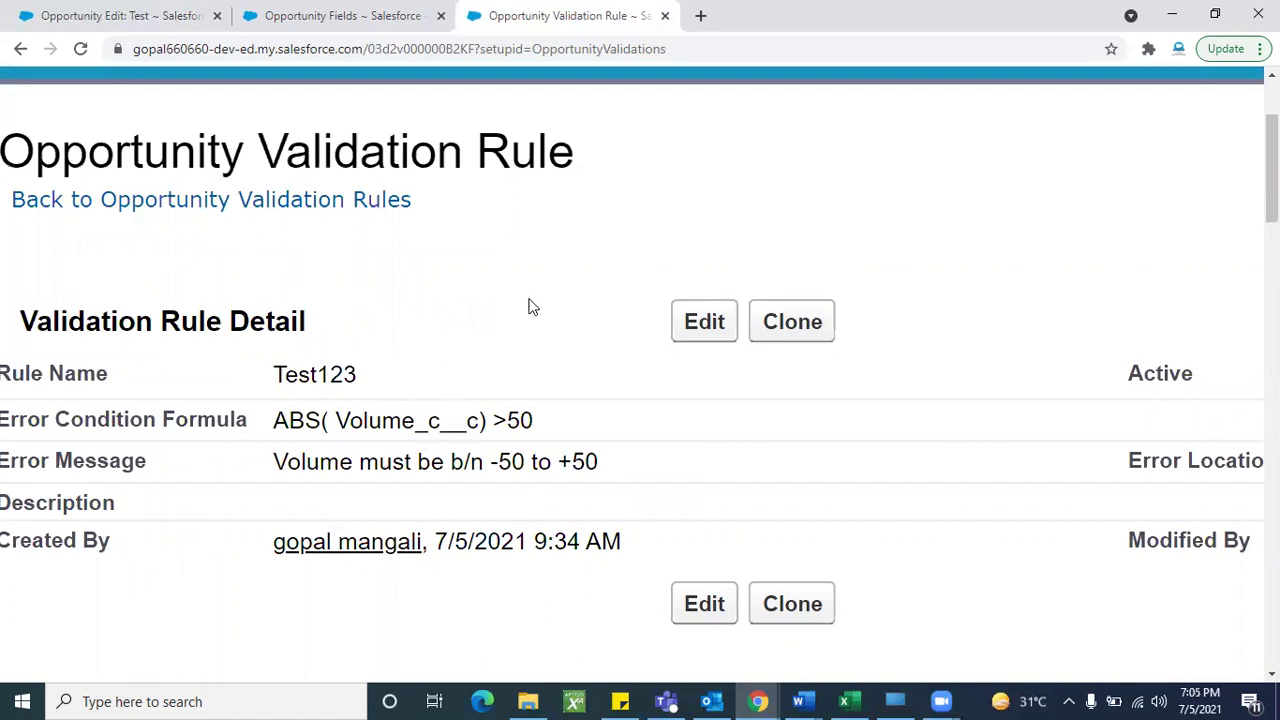
pyautogui.scroll(-1, 508, 287)
pyautogui.scroll(-2, 508, 287)
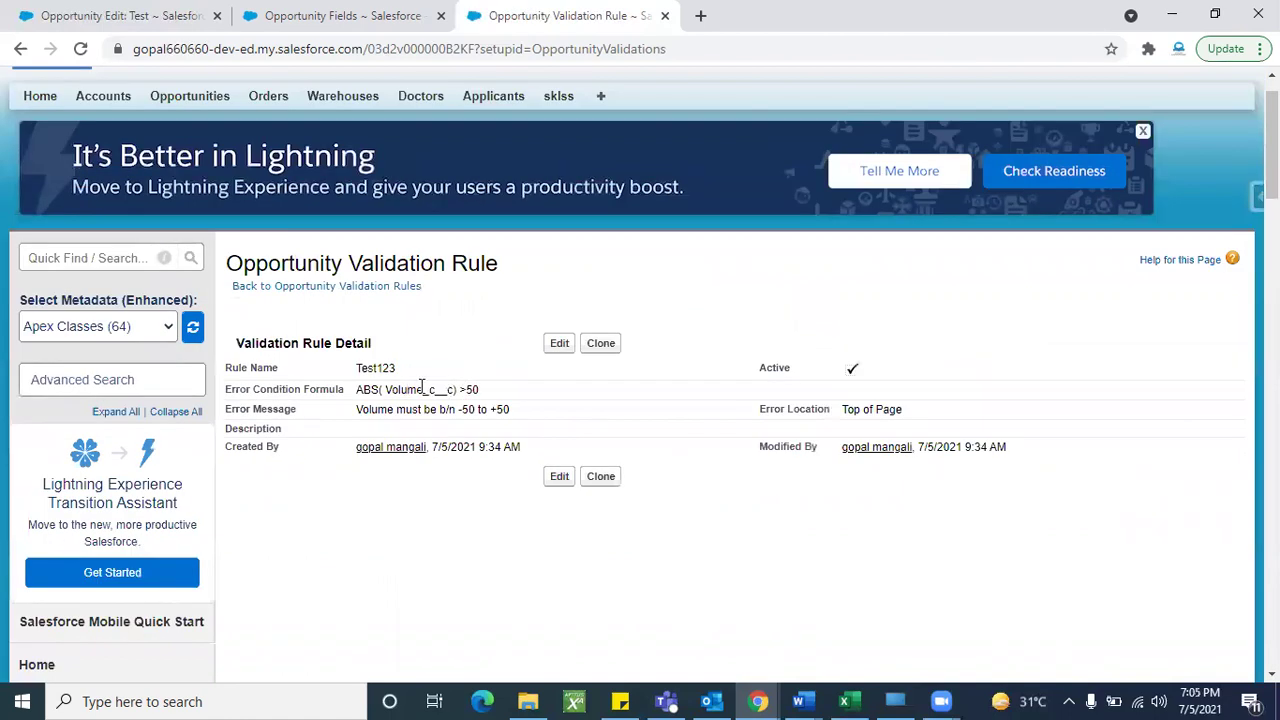
# Return to the Test opportunity's edit form and save the record with the Volume field left blank.
pyautogui.click(108, 22)
pyautogui.scroll(-2, 423, 363)
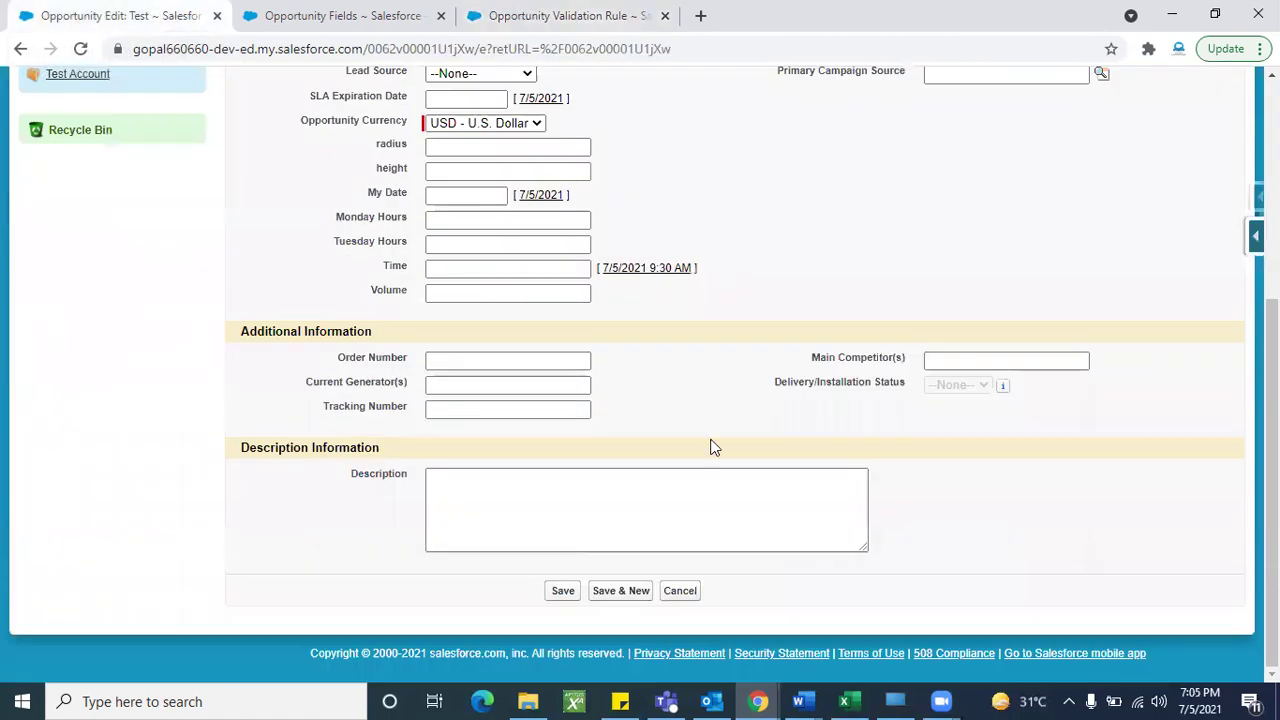
pyautogui.scroll(4, 711, 446)
pyautogui.scroll(-2, 711, 446)
pyautogui.scroll(1, 714, 430)
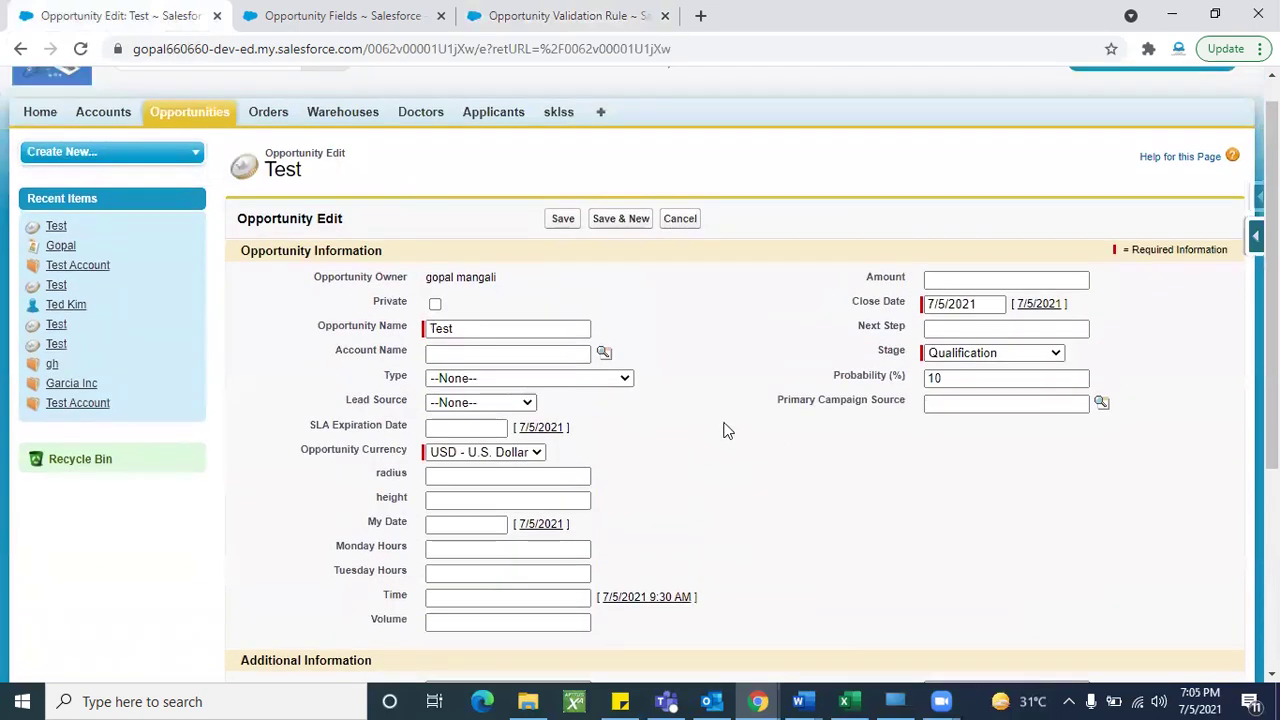
pyautogui.scroll(-2, 725, 430)
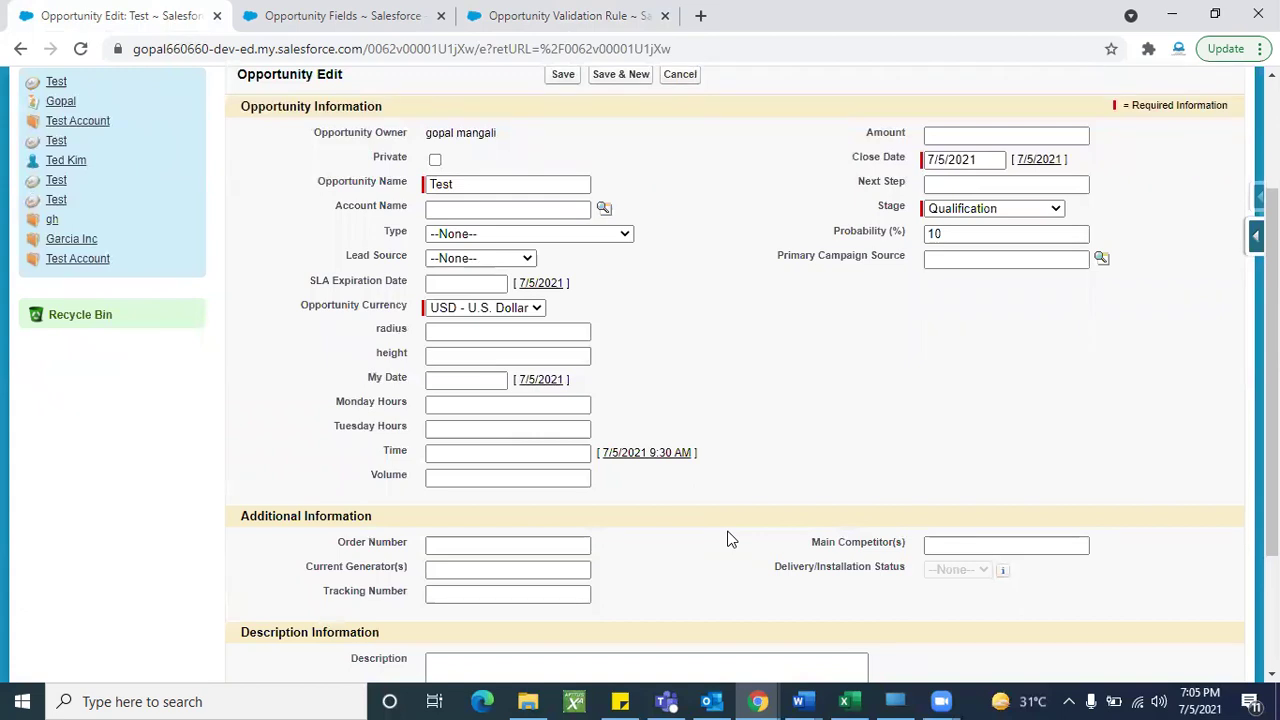
pyautogui.scroll(2, 728, 540)
pyautogui.scroll(-1, 728, 540)
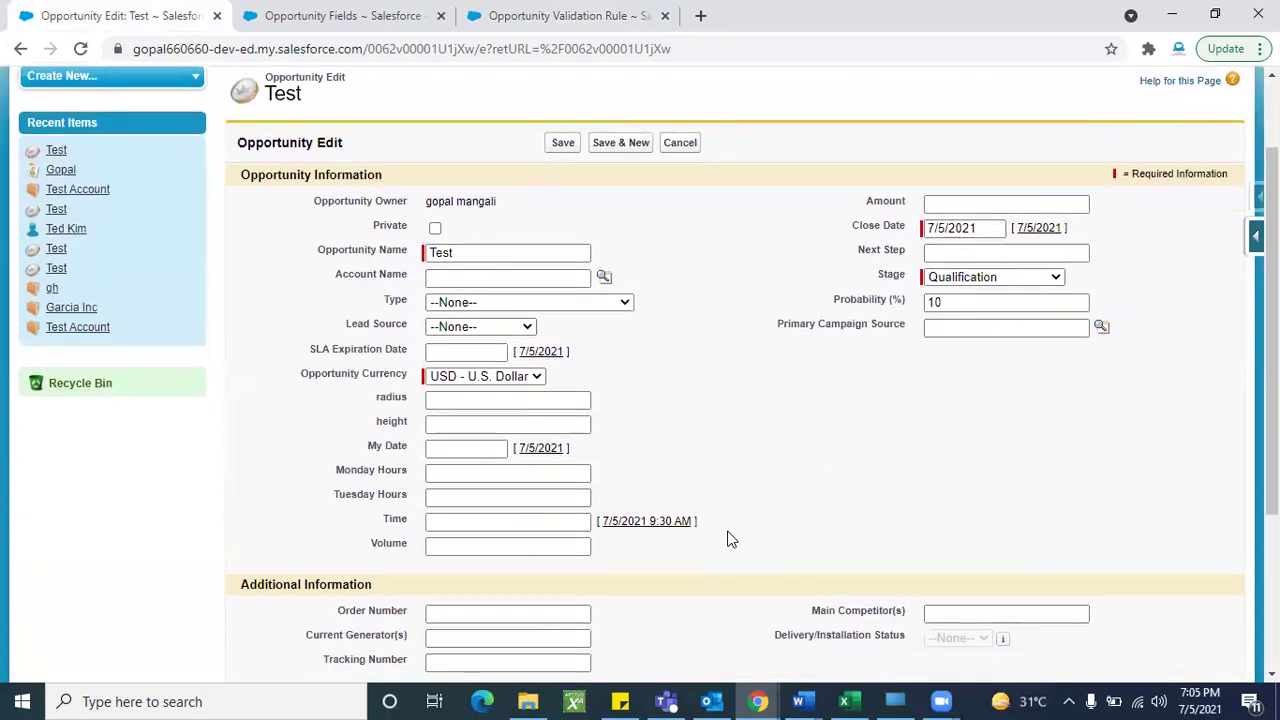
pyautogui.scroll(-1, 728, 540)
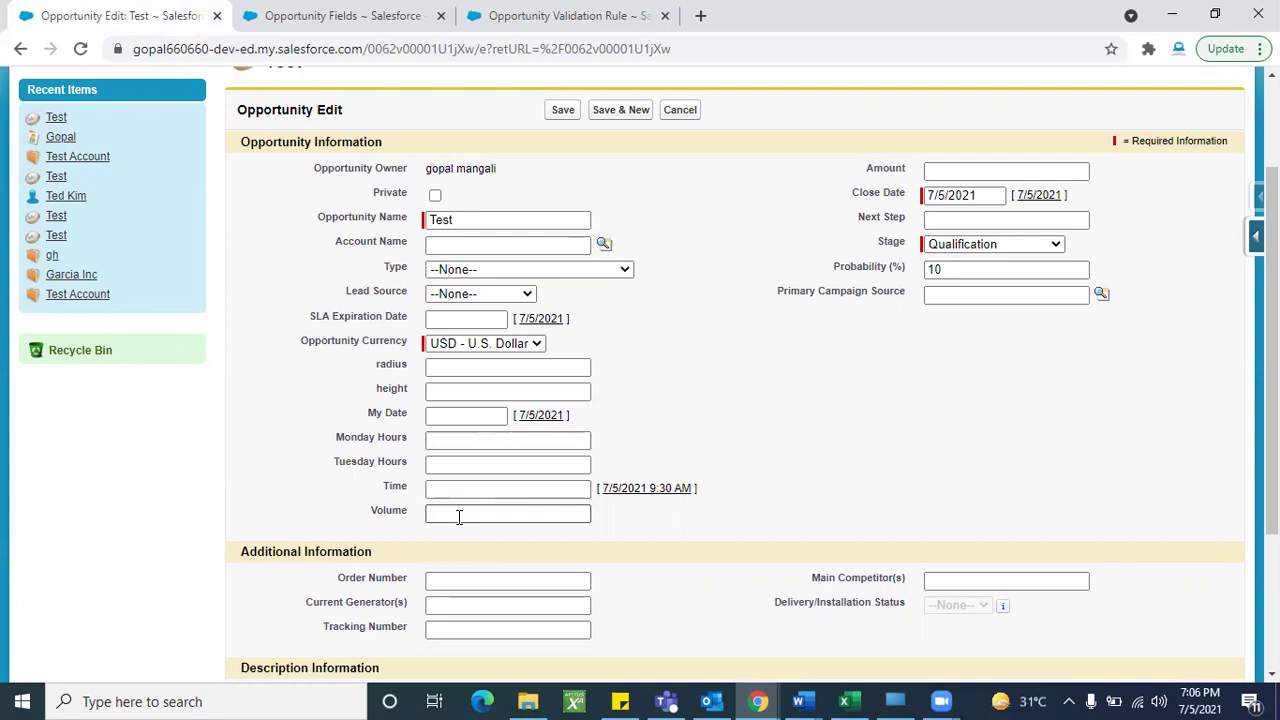
pyautogui.click(563, 110)
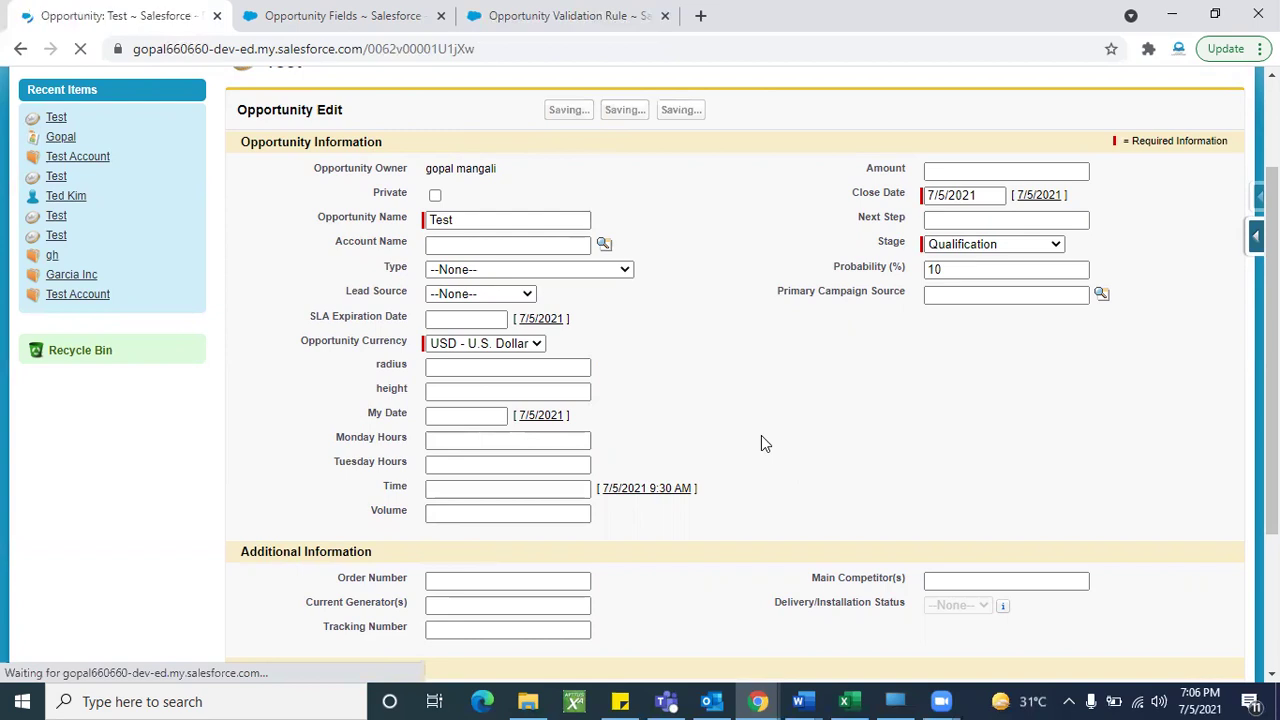
pyautogui.scroll(-4, 530, 550)
pyautogui.scroll(1, 515, 580)
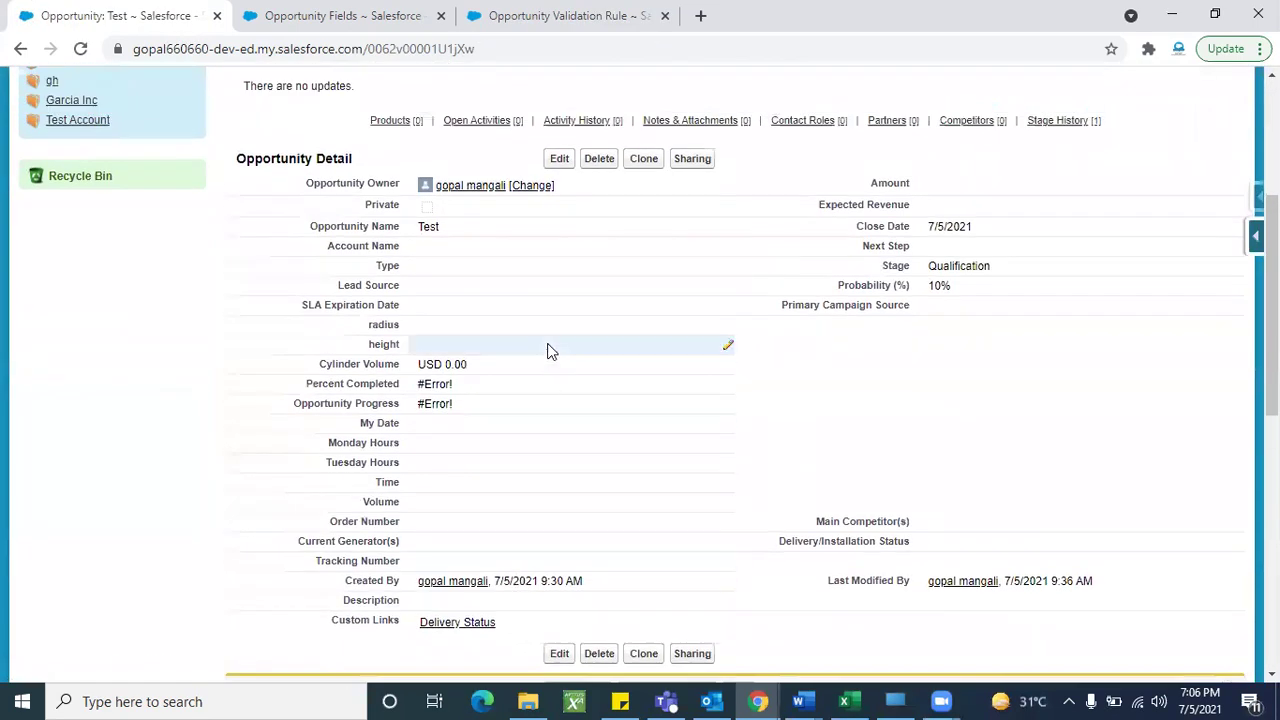
# Edit the Test opportunity again and try to save it with a Volume of 78.
pyautogui.click(563, 165)
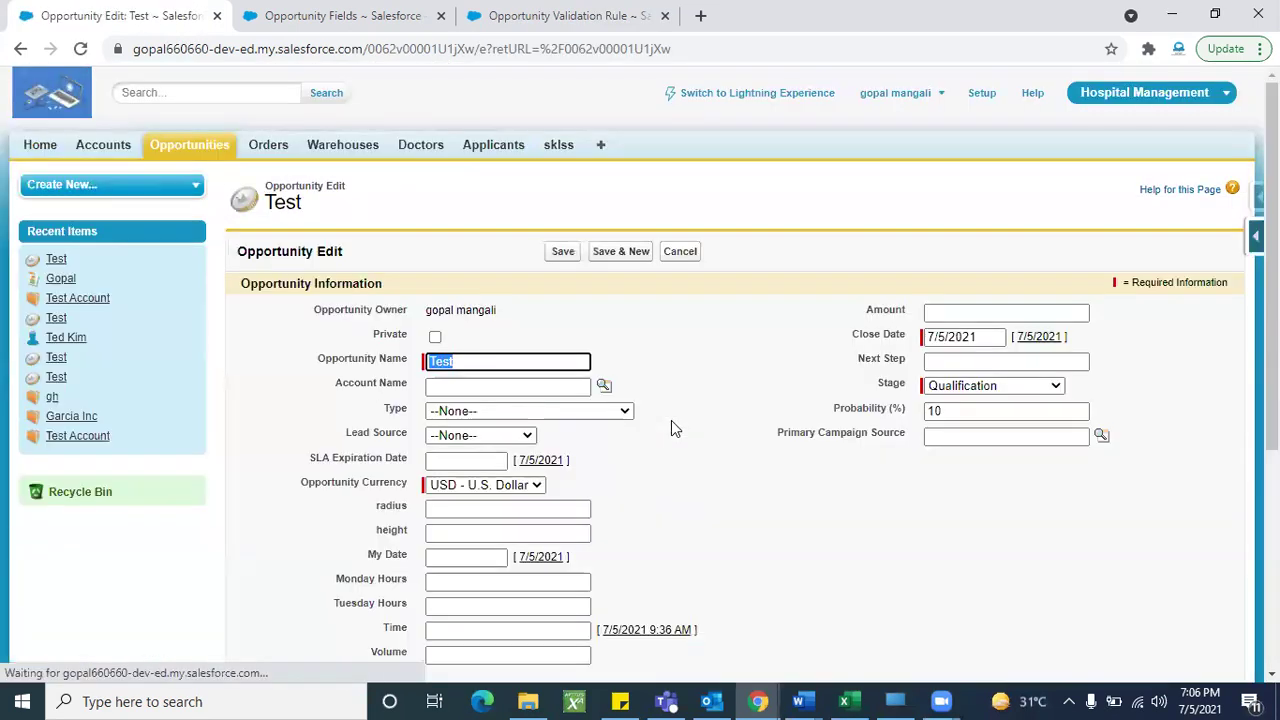
pyautogui.scroll(-3, 761, 490)
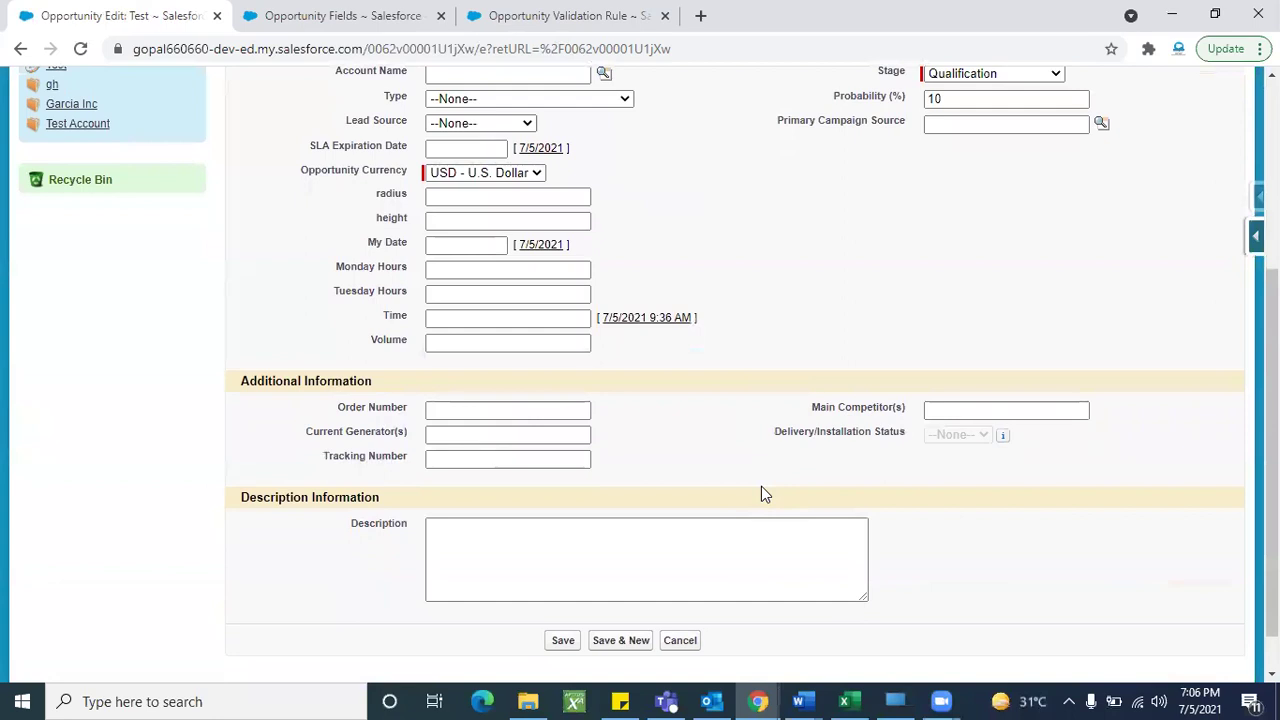
pyautogui.click(510, 342)
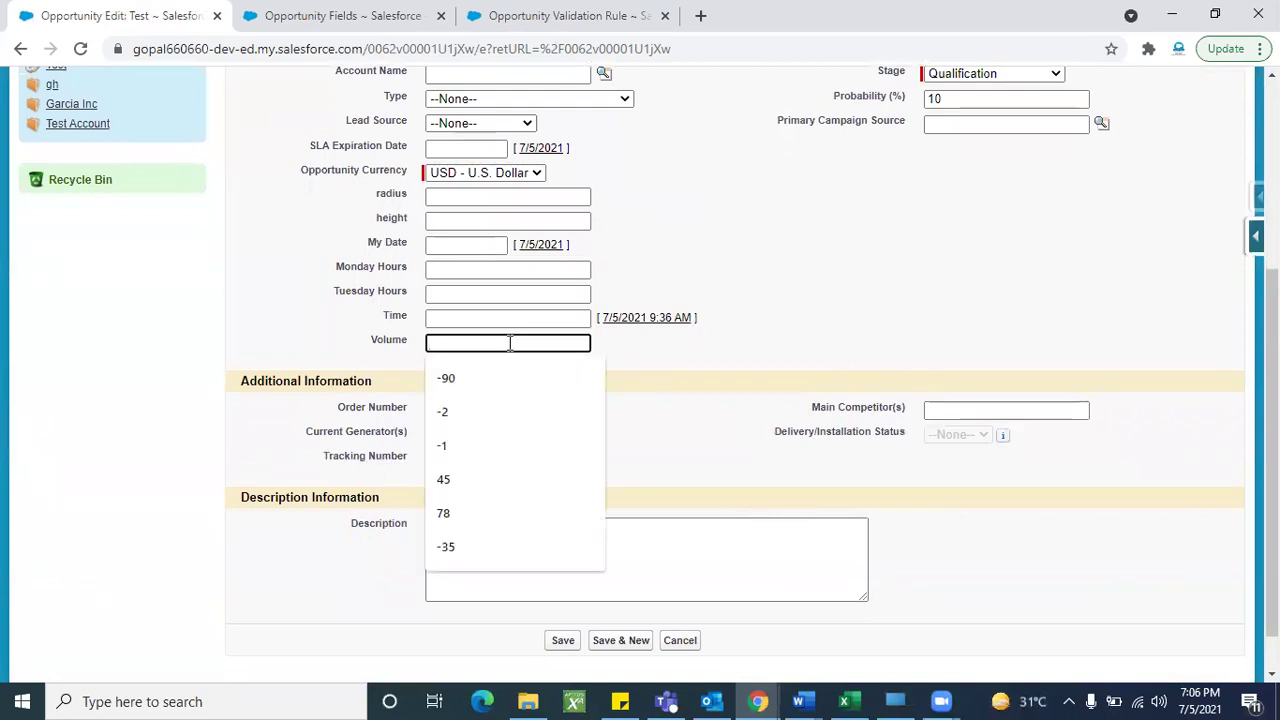
pyautogui.click(449, 514)
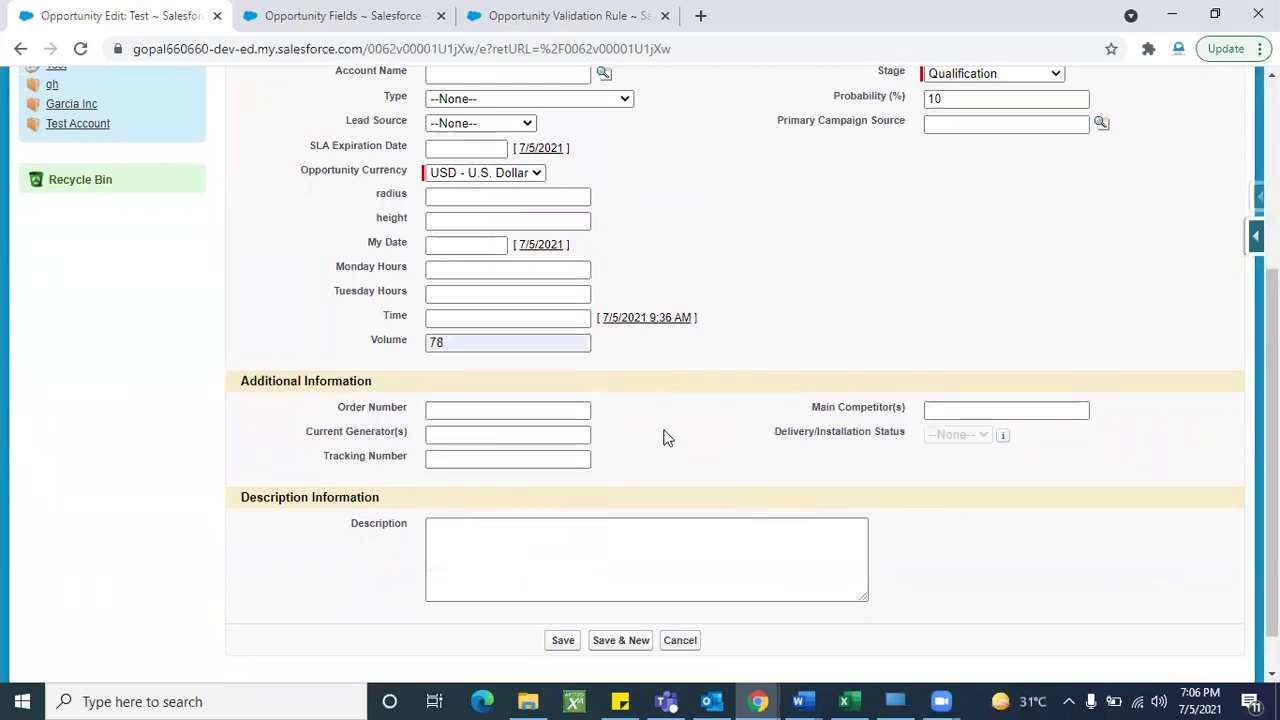
pyautogui.scroll(3, 667, 438)
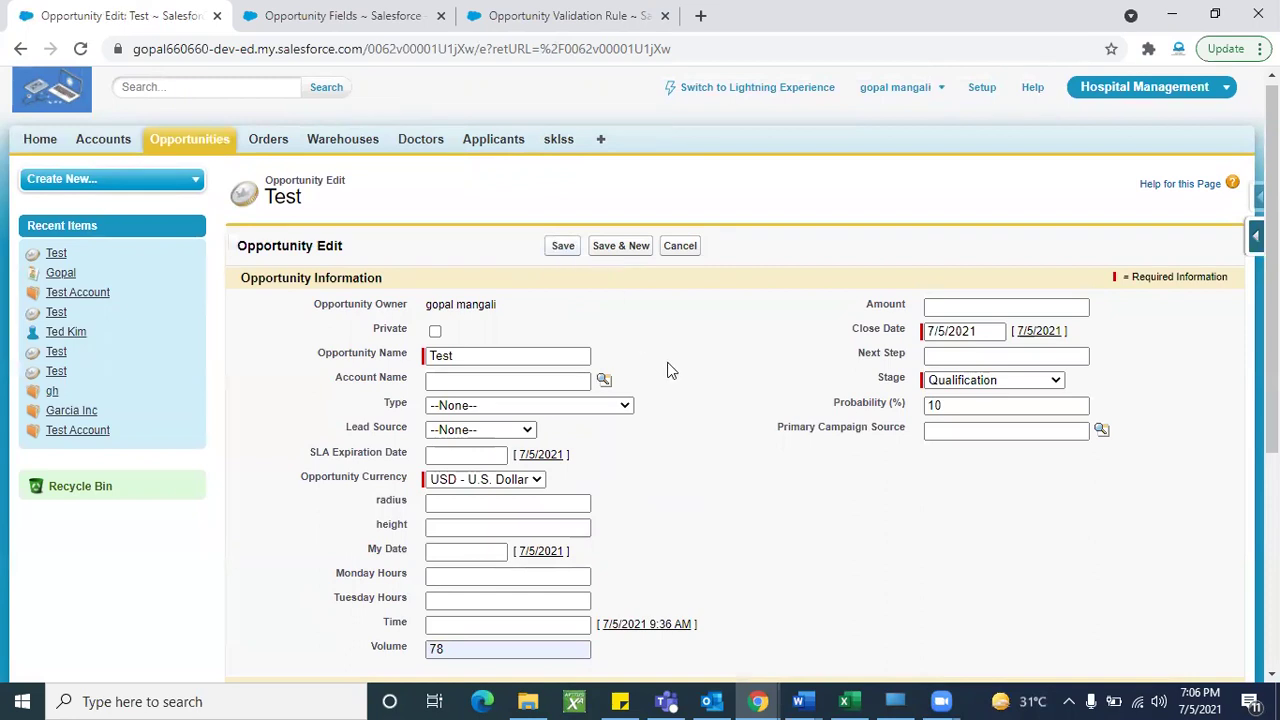
pyautogui.click(560, 247)
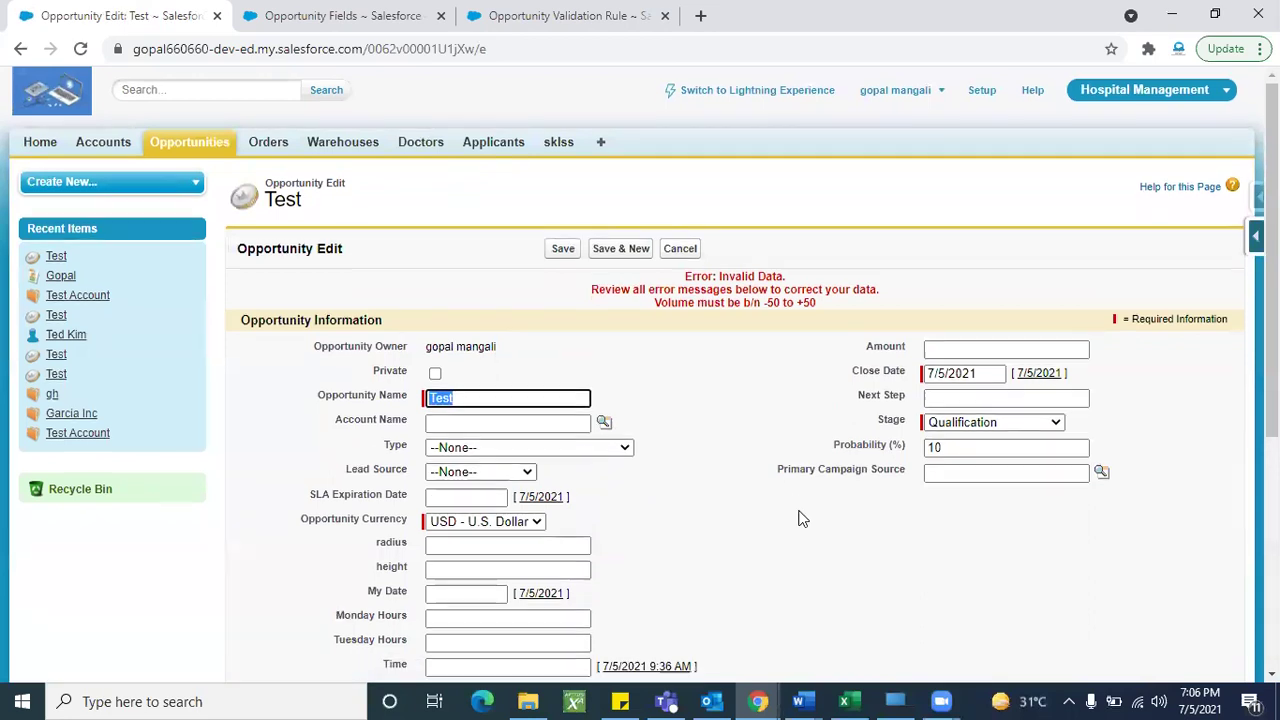
# Replace the rejected Volume value with 49 and save the Test opportunity.
pyautogui.scroll(-1, 800, 518)
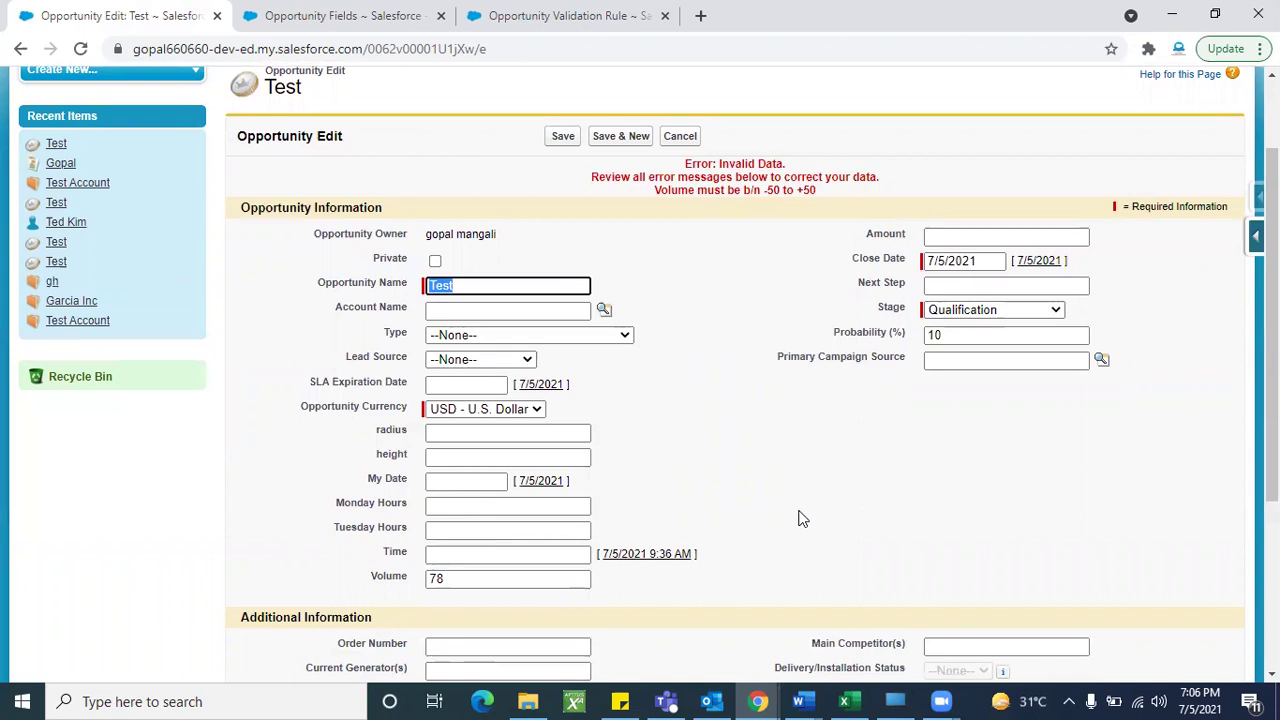
pyautogui.scroll(-1, 800, 518)
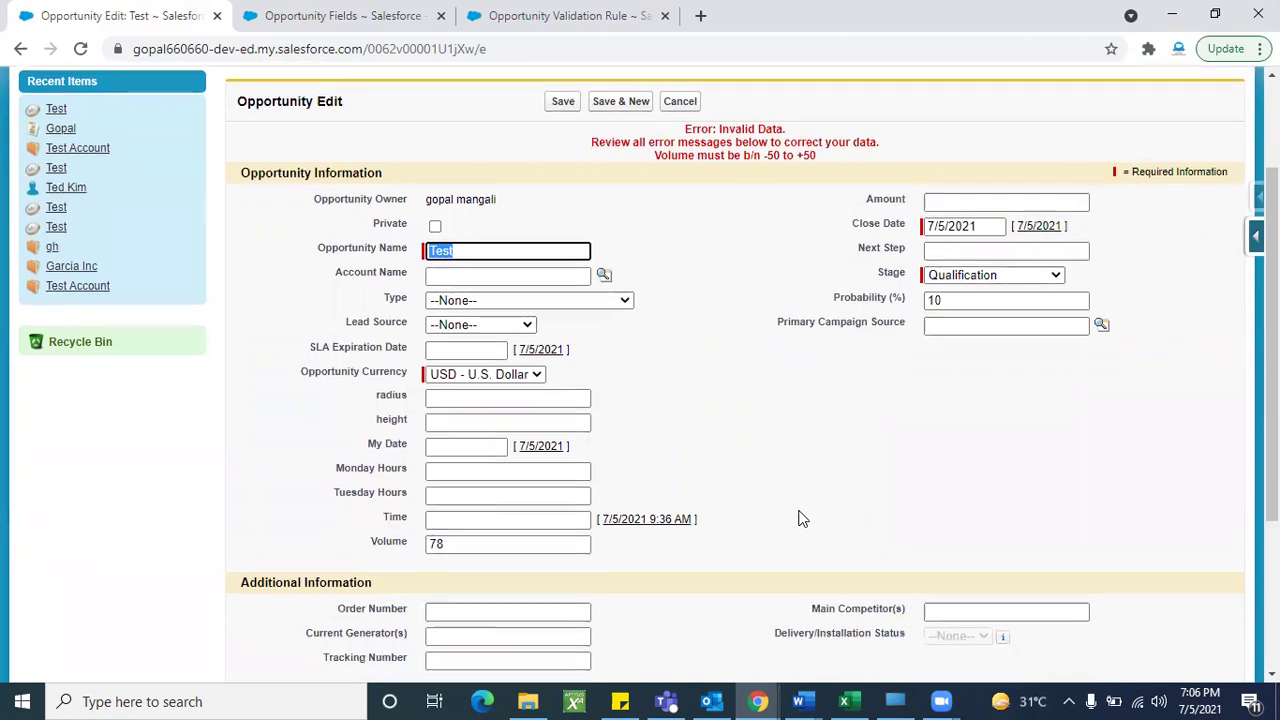
pyautogui.press('BackSpace')
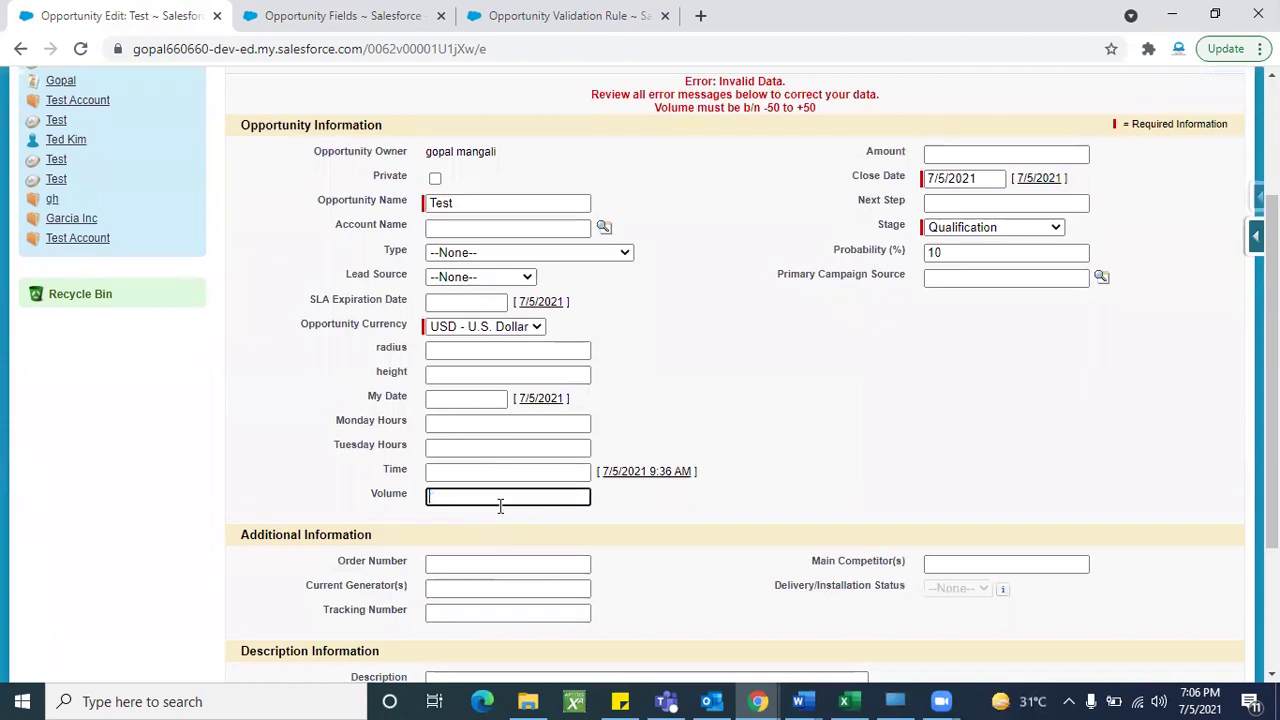
pyautogui.write('49')
pyautogui.scroll(1, 671, 268)
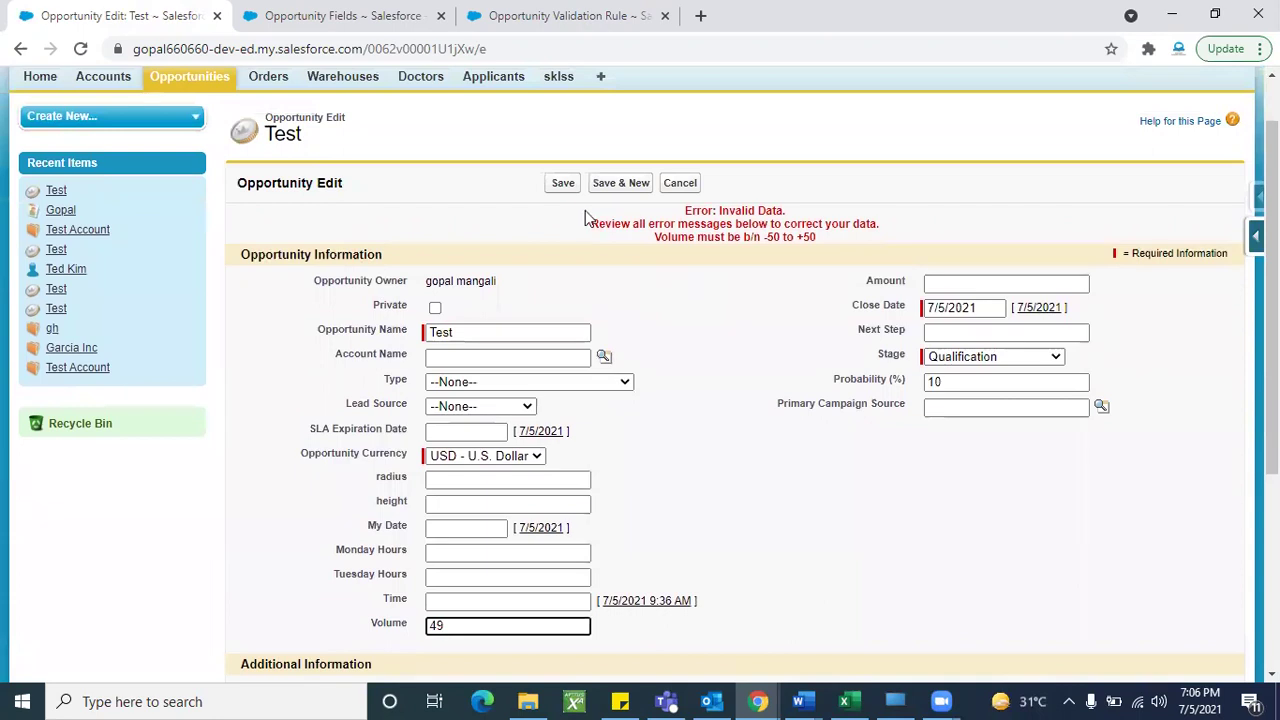
pyautogui.click(565, 188)
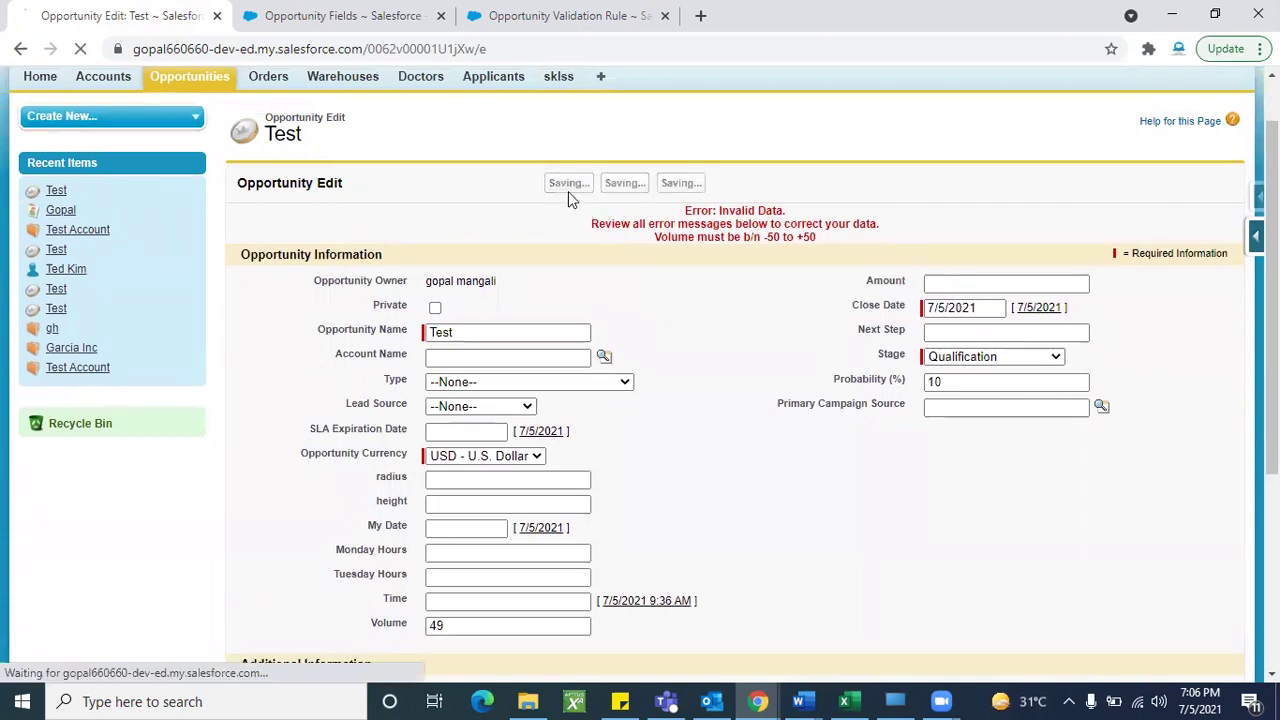
pyautogui.scroll(-3, 826, 517)
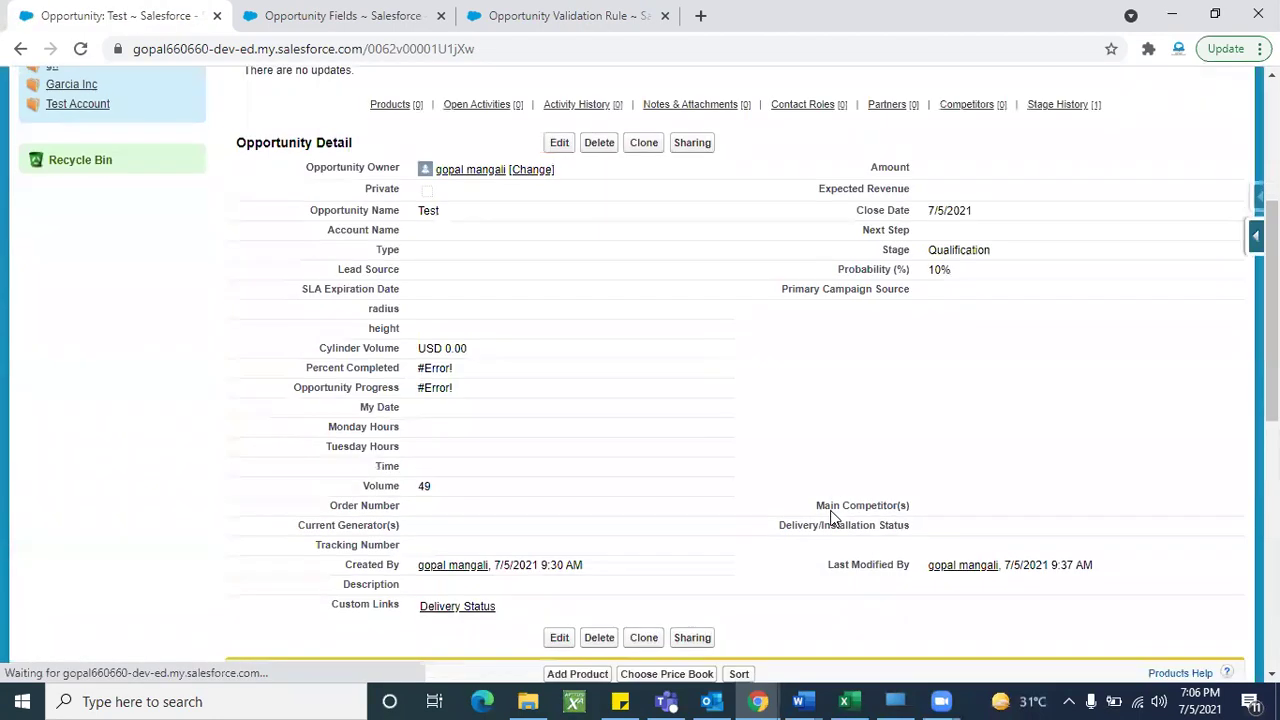
# Edit the Volume field inline on the opportunity detail page, set it to -49 and save.
pyautogui.doubleClick(506, 481)
pyautogui.press('BackSpace')
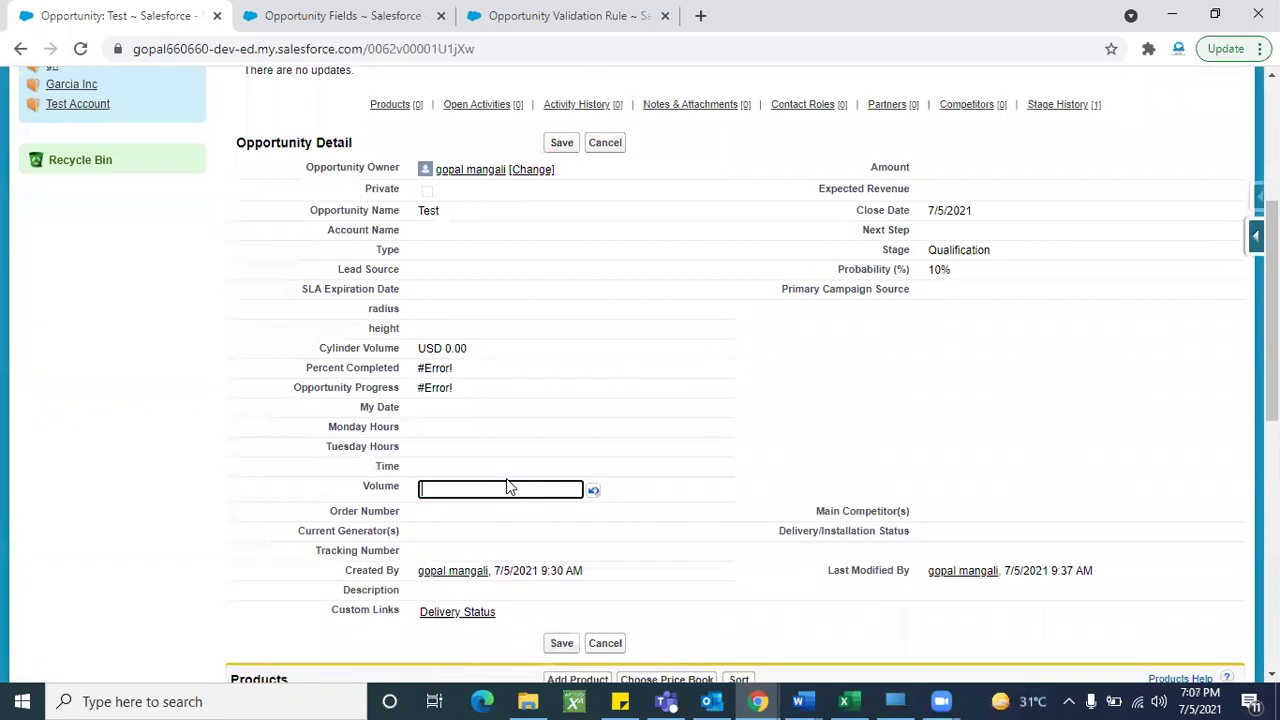
pyautogui.write('-')
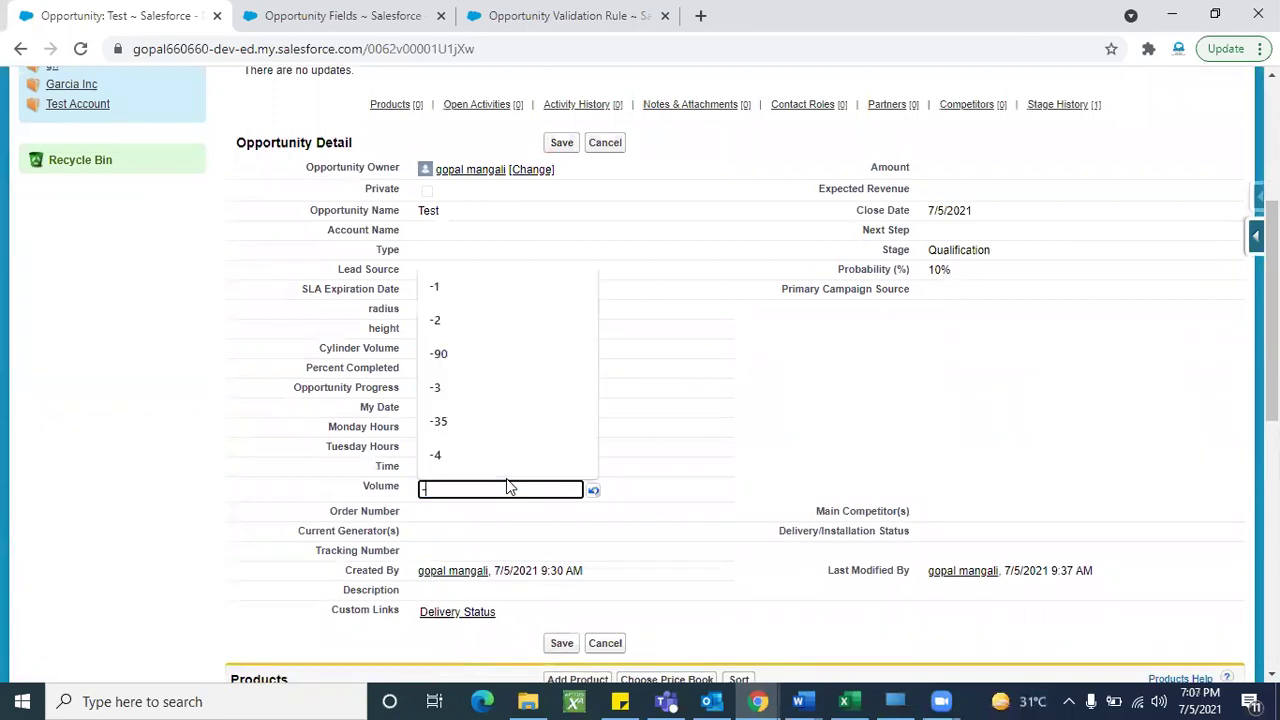
pyautogui.write('49')
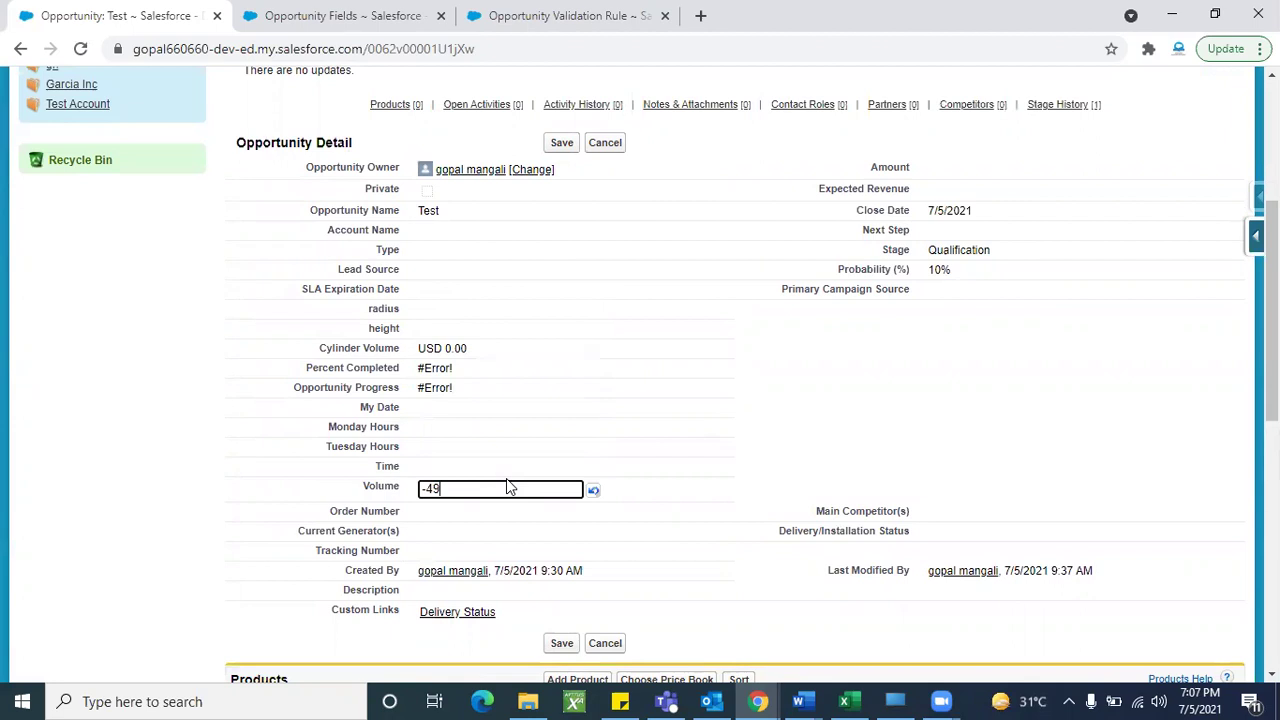
pyautogui.scroll(1, 506, 478)
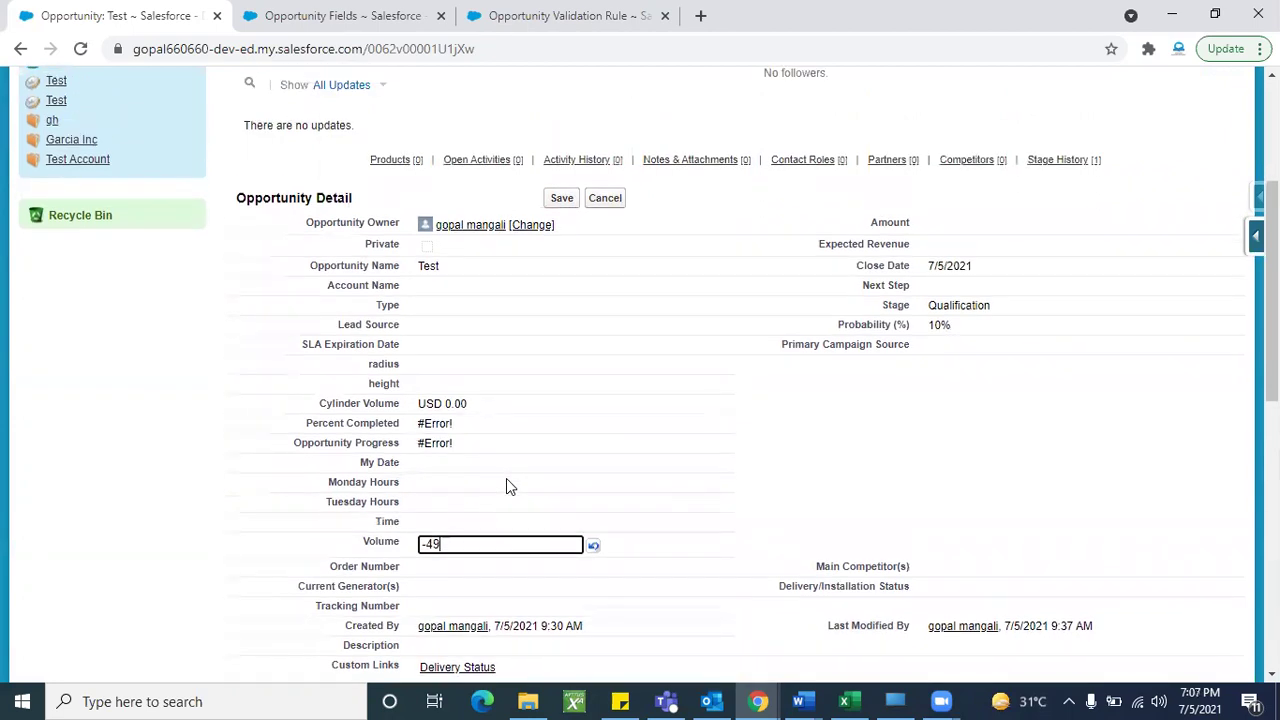
pyautogui.click(562, 198)
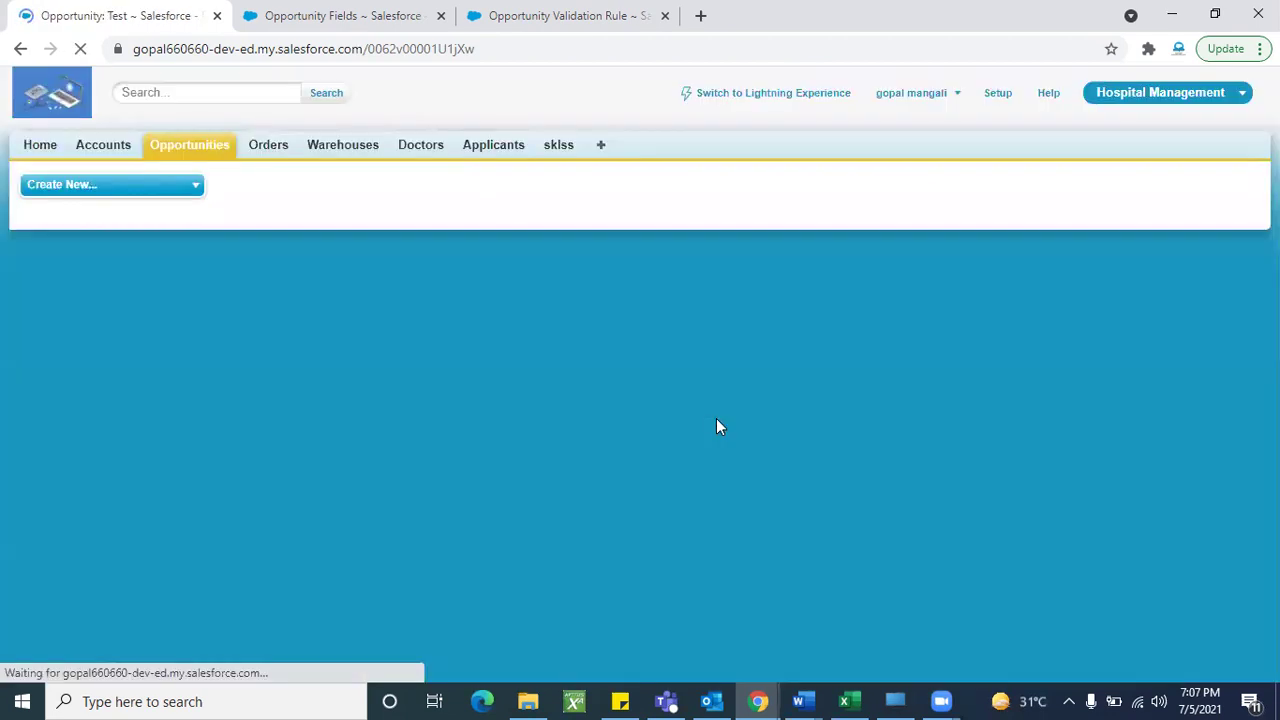
pyautogui.scroll(-3, 716, 548)
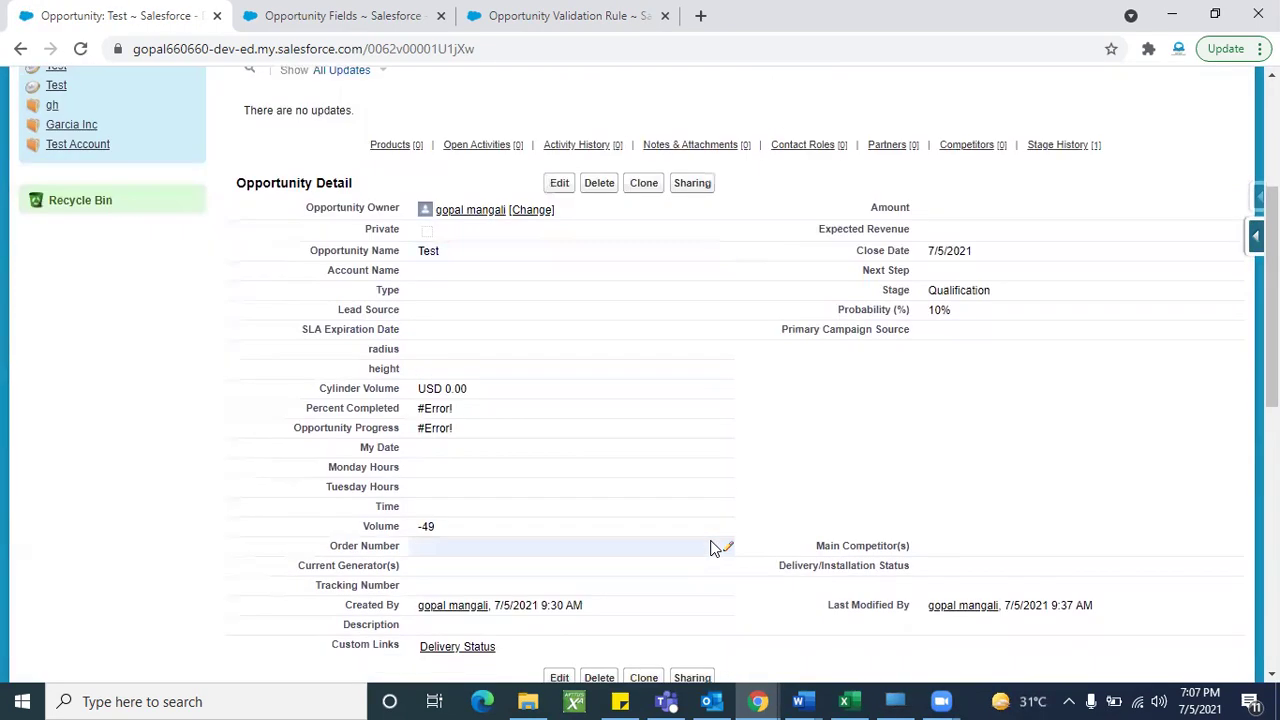
# Try to save the opportunity with its Volume changed inline to -51.
pyautogui.doubleClick(486, 530)
pyautogui.press('BackSpace')
pyautogui.write('-51')
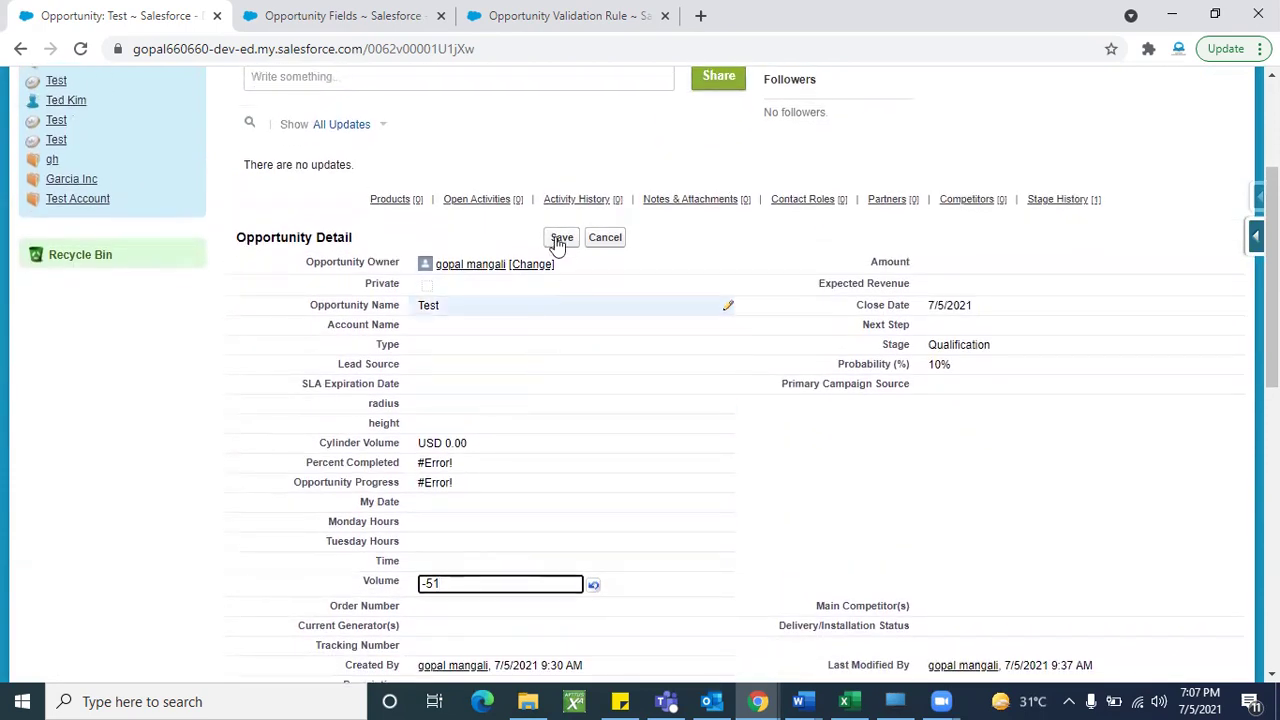
pyautogui.click(561, 237)
pyautogui.scroll(-1, 786, 446)
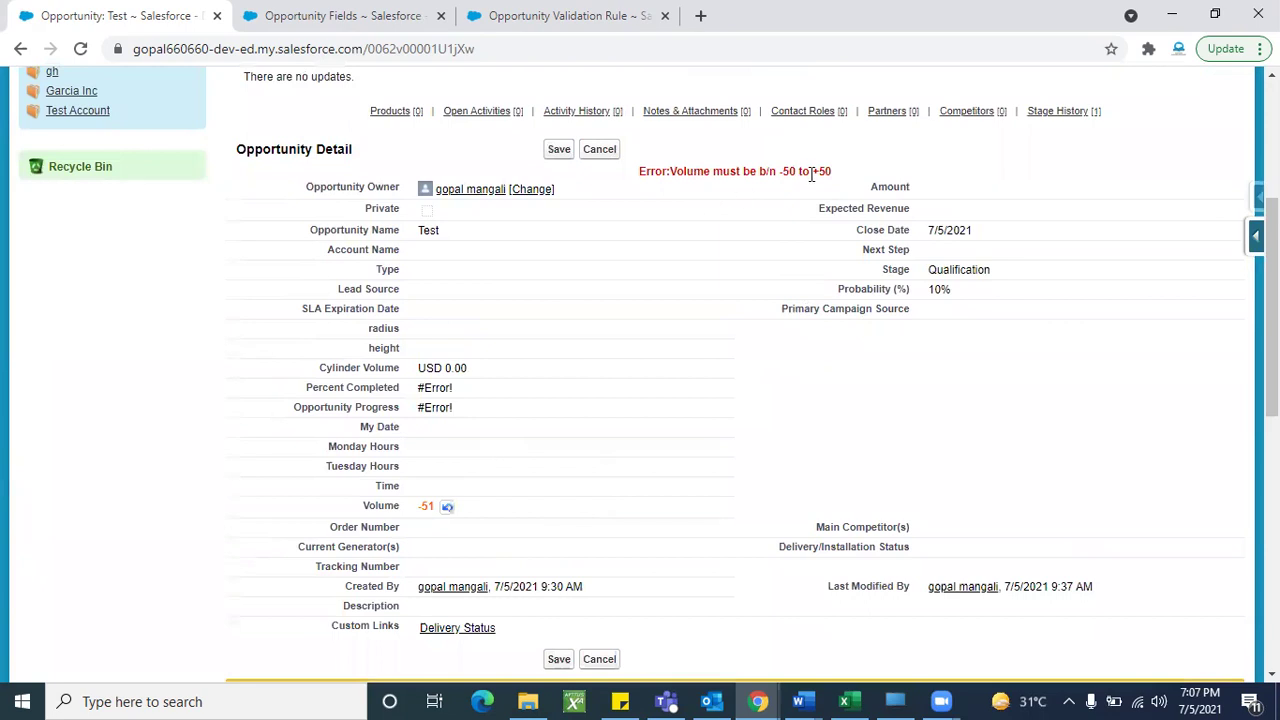
# Correct the rejected Volume value to -1 and save the opportunity.
pyautogui.doubleClick(504, 507)
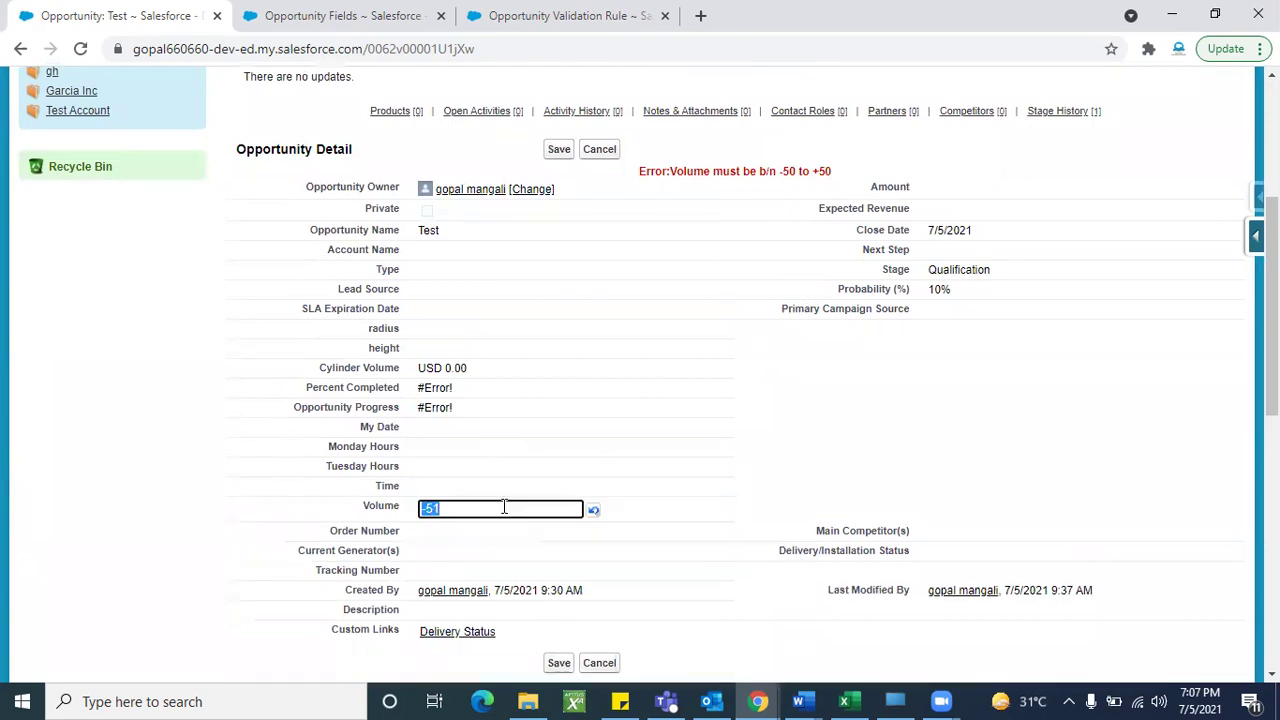
pyautogui.press('BackSpace')
pyautogui.write('-1')
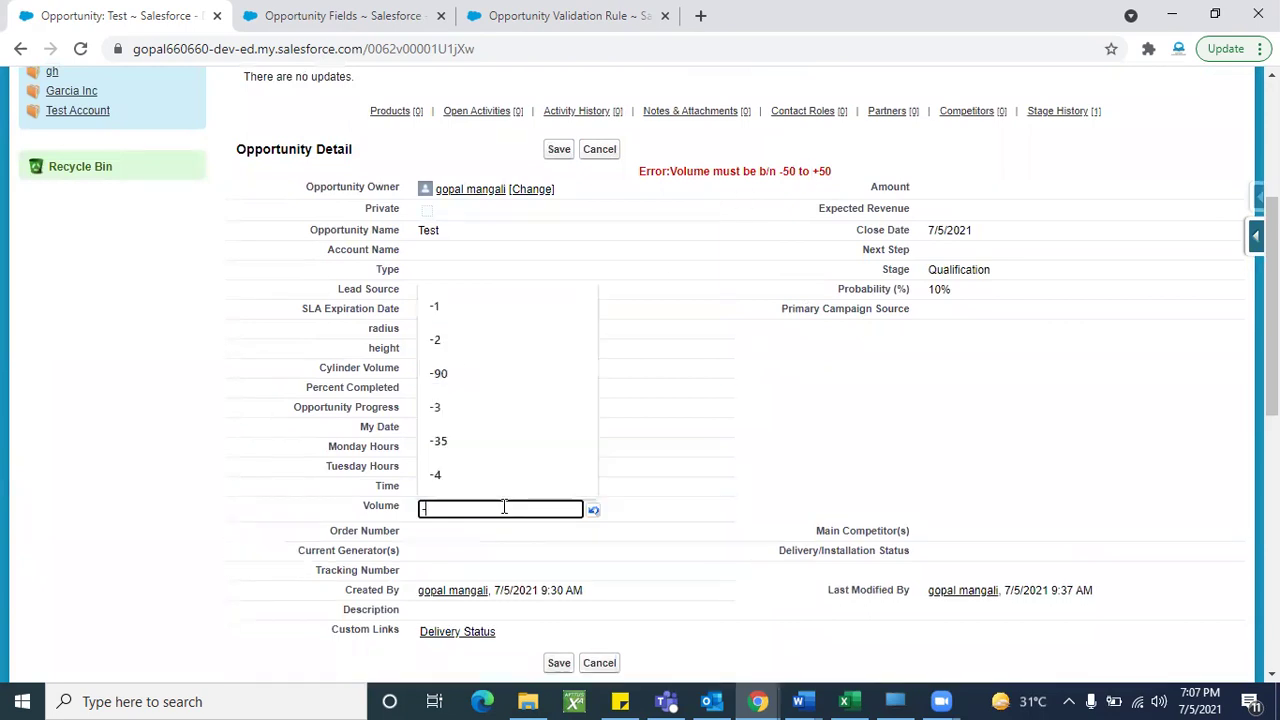
pyautogui.click(563, 156)
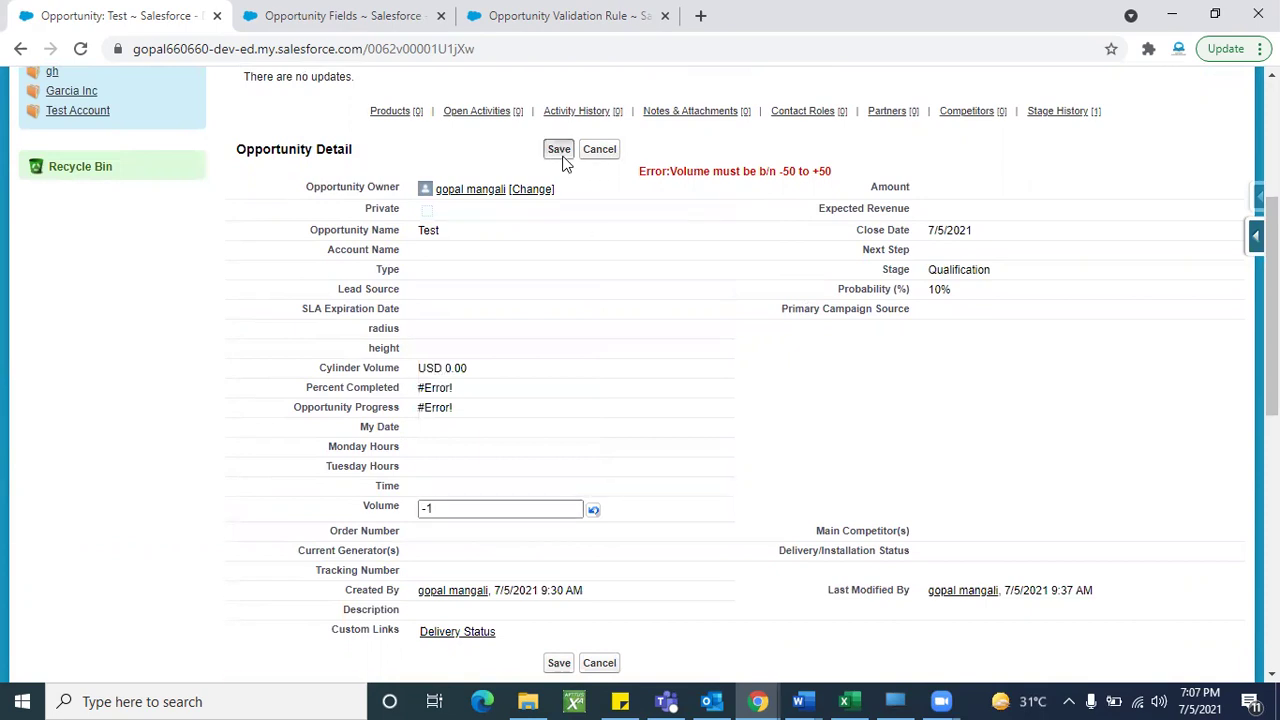
pyautogui.scroll(-4, 620, 486)
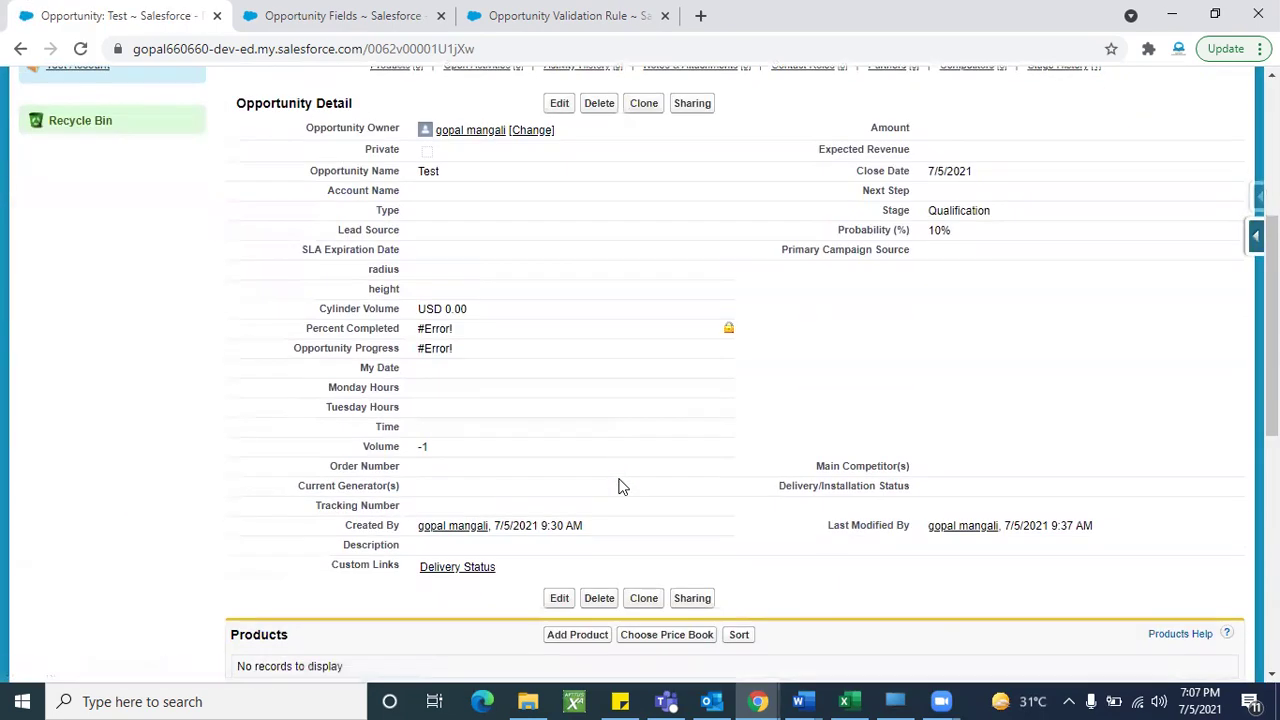
# Change the Test opportunity's Volume inline to 1 and save the record.
pyautogui.doubleClick(512, 453)
pyautogui.press('BackSpace')
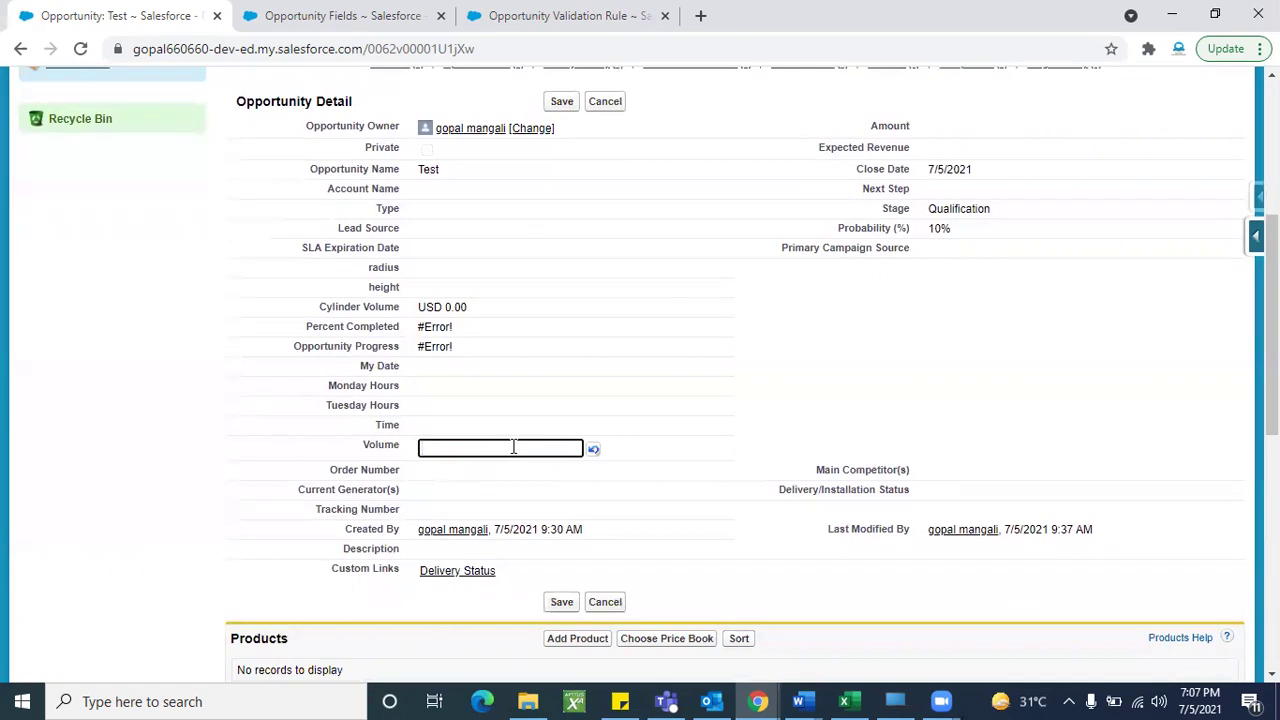
pyautogui.write('1')
pyautogui.scroll(1, 513, 445)
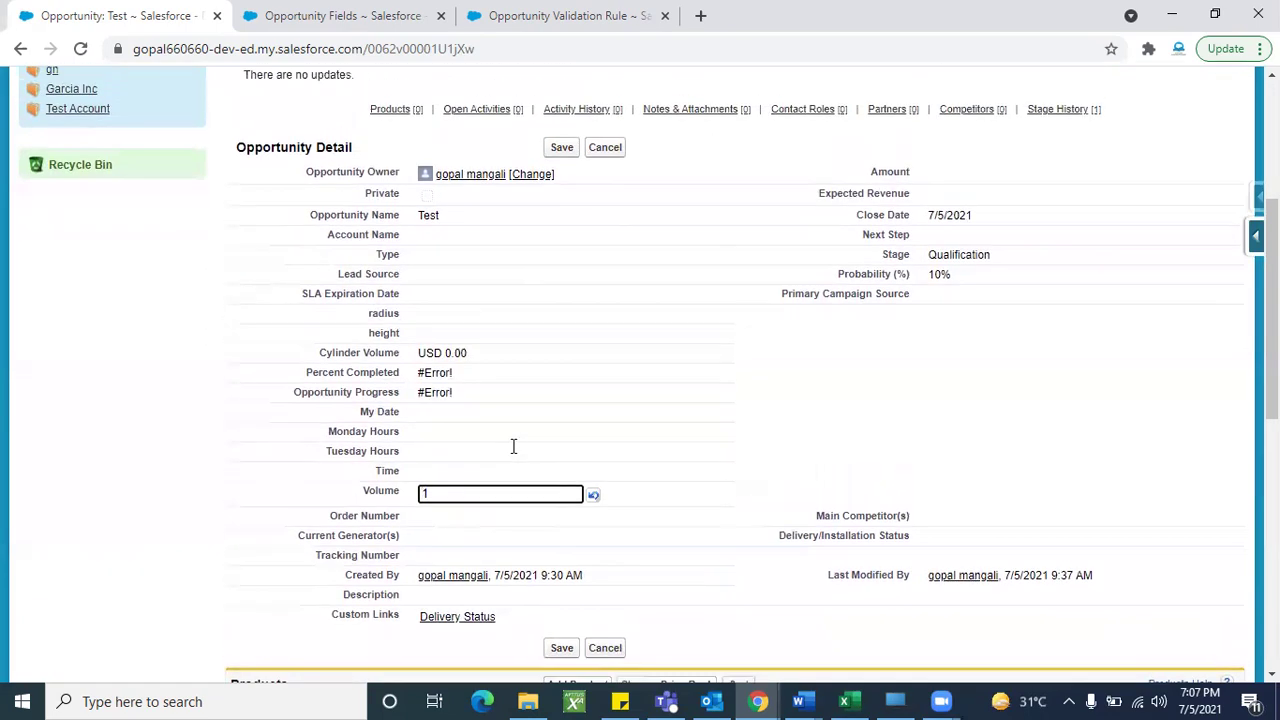
pyautogui.click(561, 151)
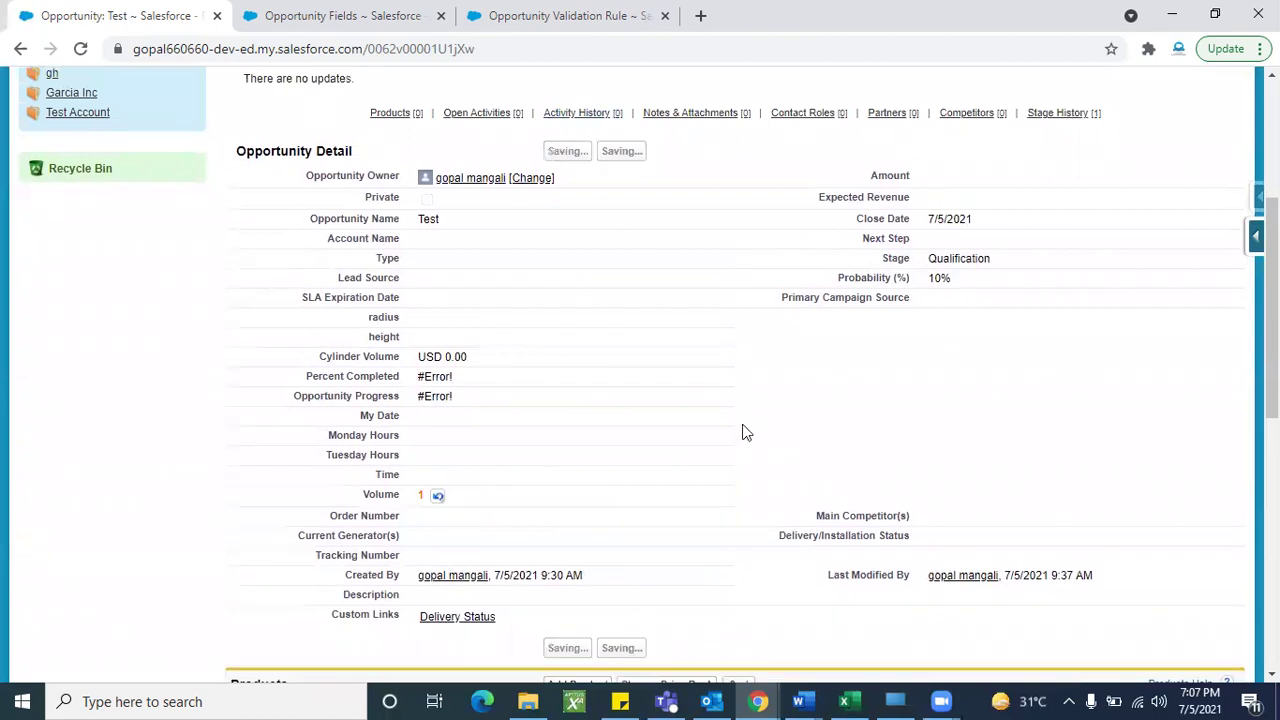
pyautogui.scroll(-2, 846, 471)
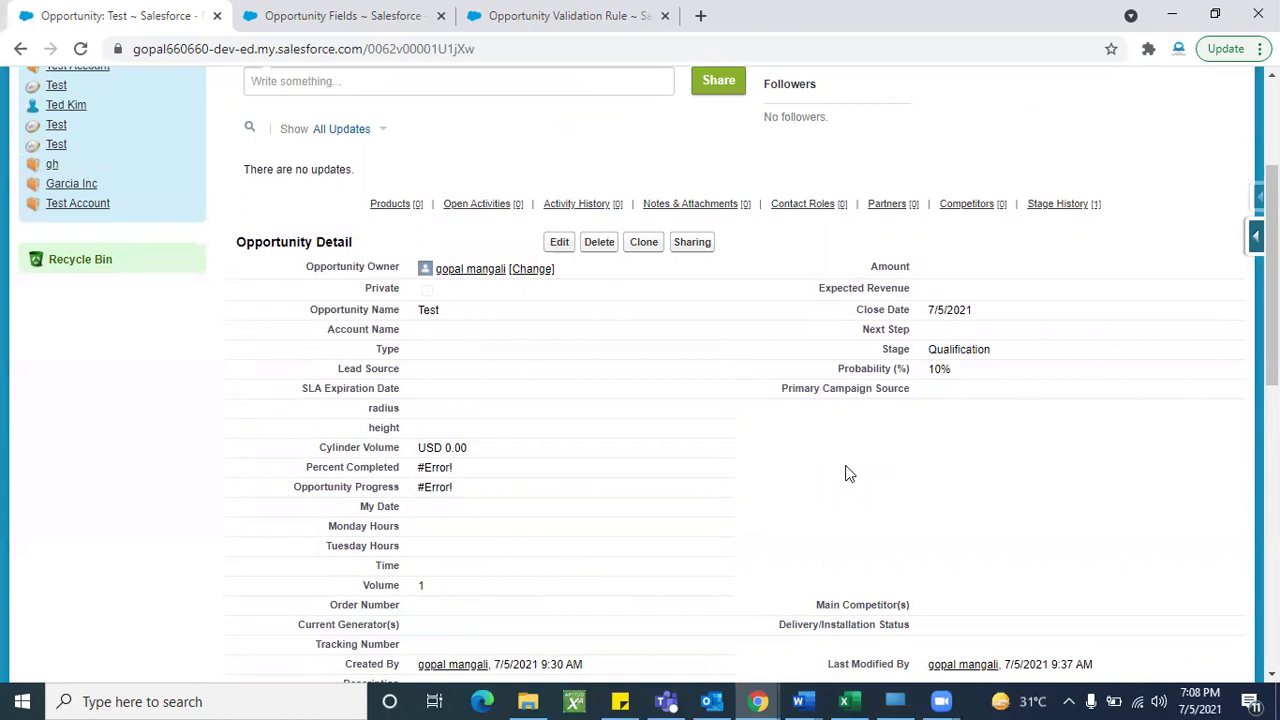
# Open the Test123 opportunity validation rule for editing and clear its error condition formula.
pyautogui.click(487, 26)
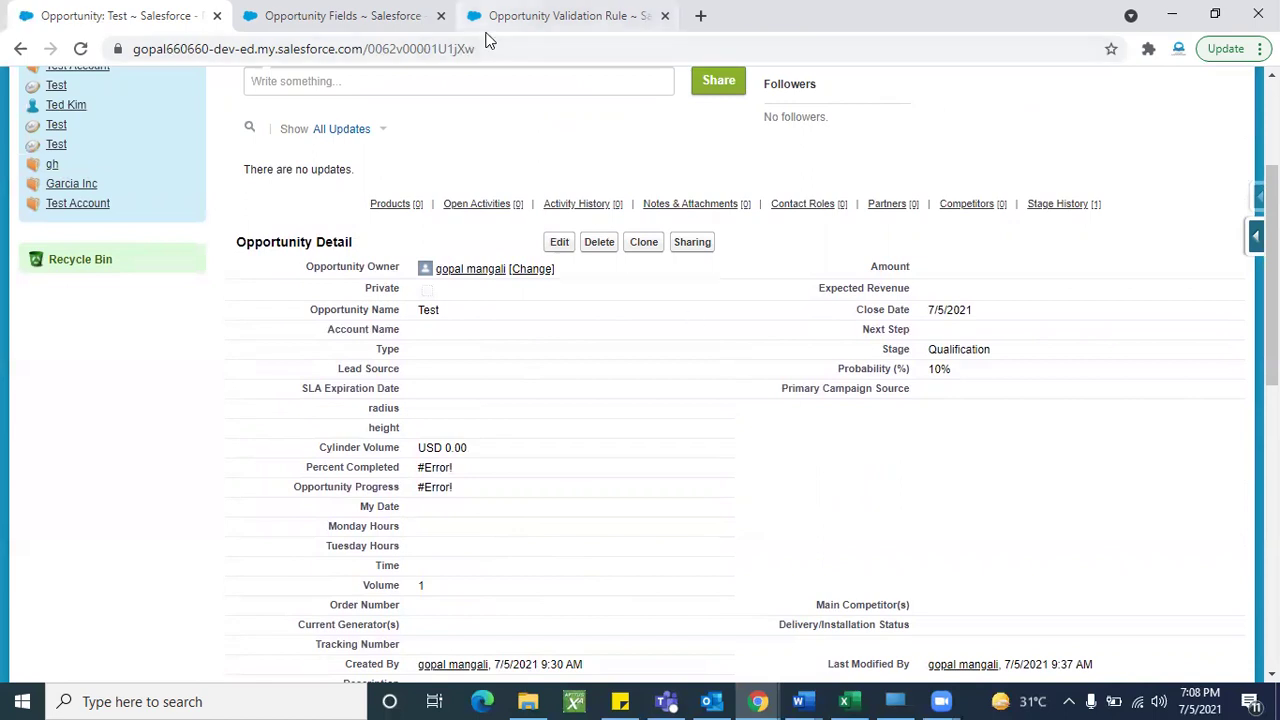
pyautogui.click(559, 345)
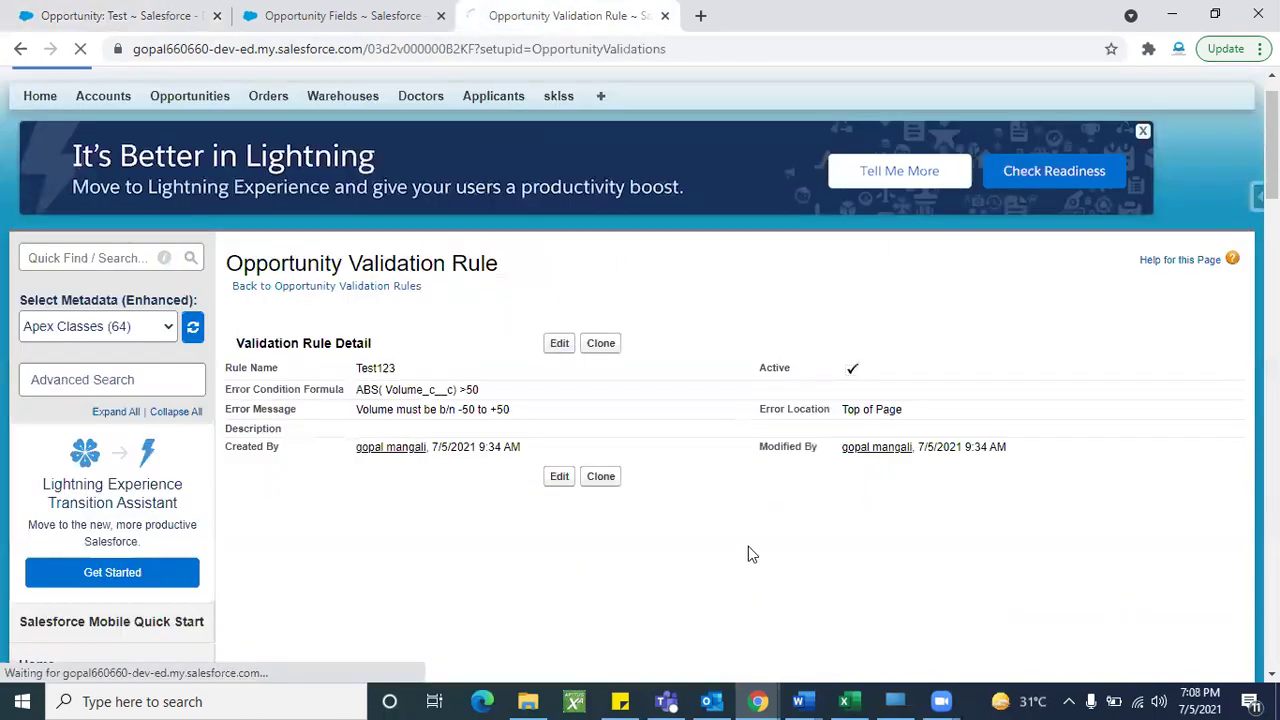
pyautogui.scroll(-3, 608, 546)
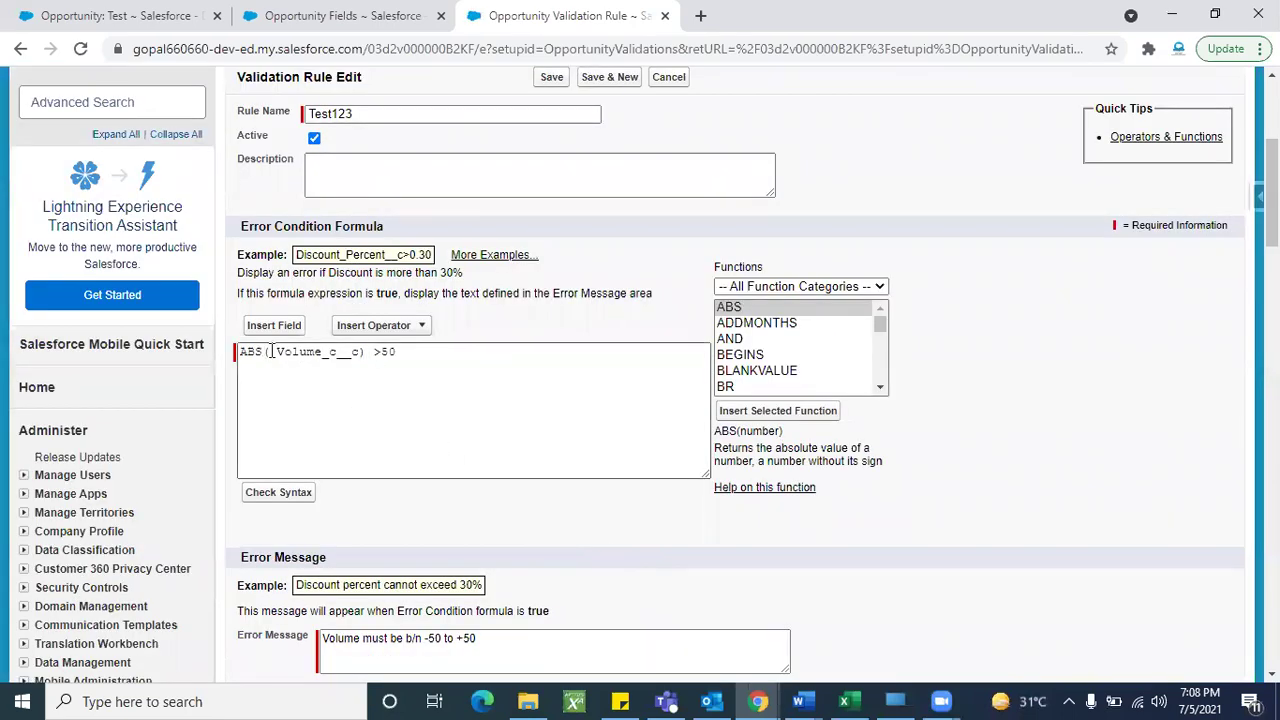
pyautogui.moveTo(440, 352); pyautogui.dragTo(240, 352)
pyautogui.press('BackSpace')
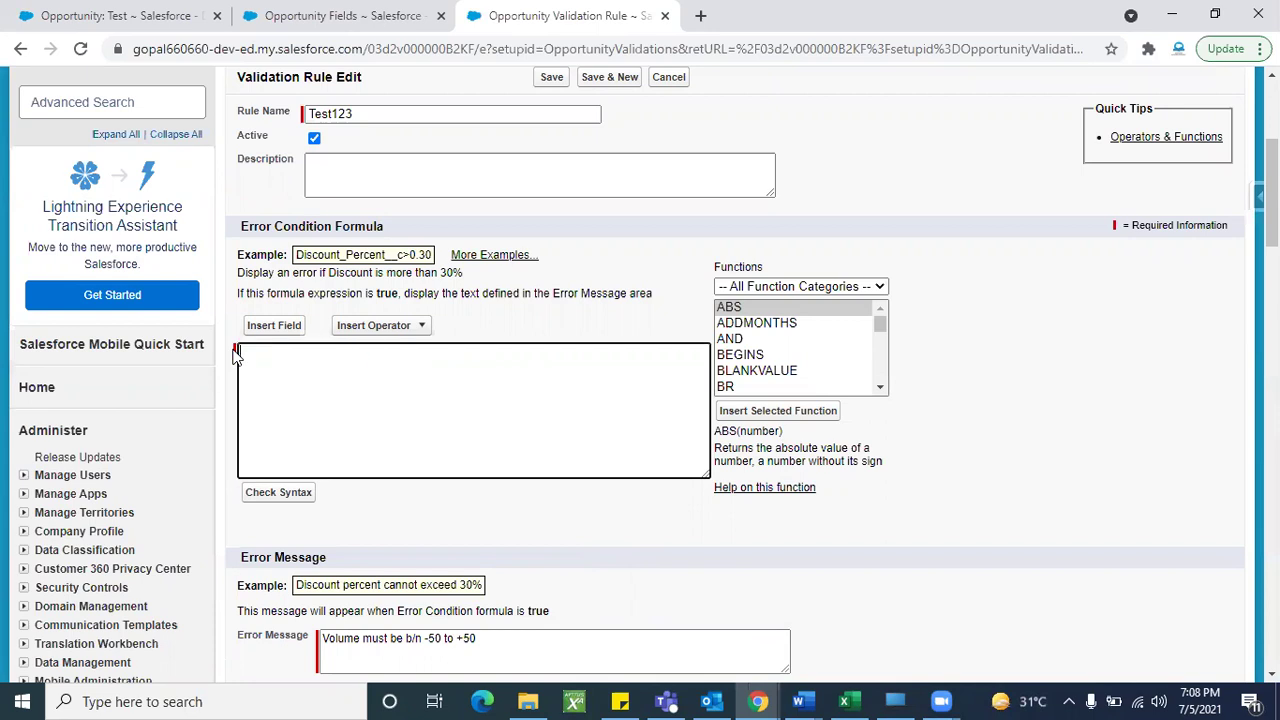
# Build the error condition Volume_c__c >50 by inserting the opportunity's Volume field, without ABS, and save the validation rule.
pyautogui.click(274, 326)
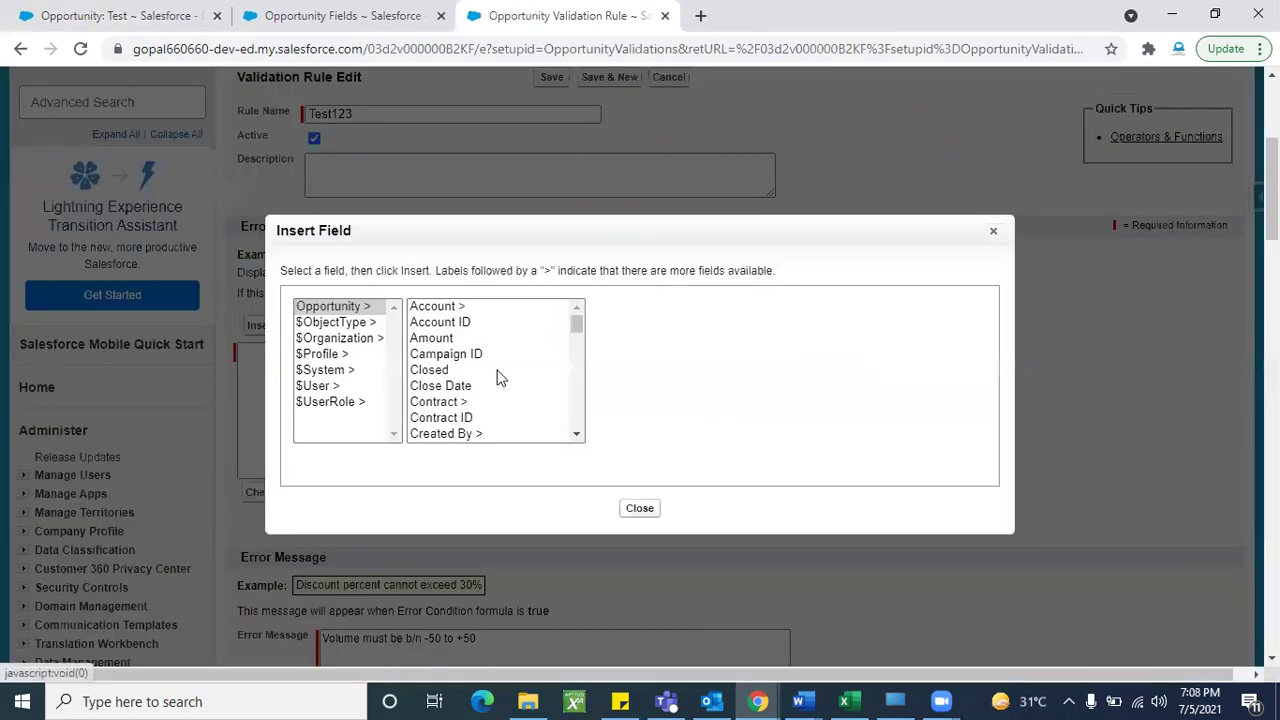
pyautogui.scroll(-10, 500, 380)
pyautogui.scroll(-5, 500, 380)
pyautogui.click(445, 418)
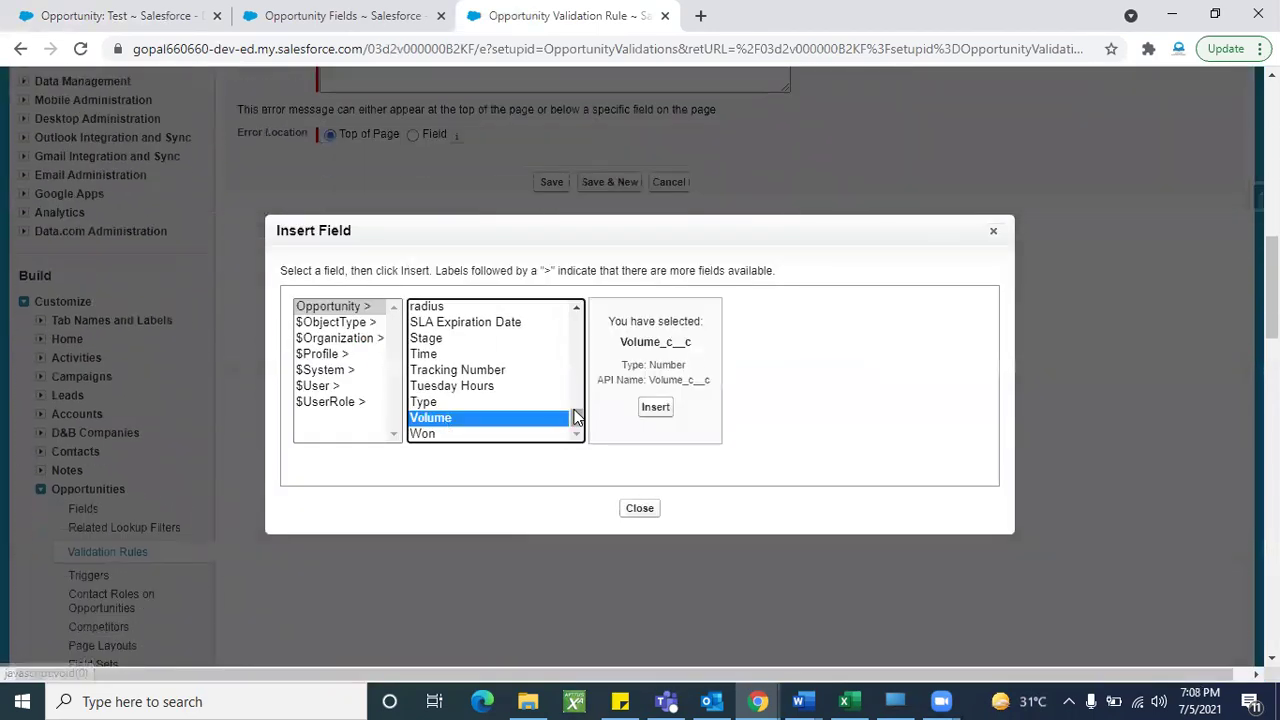
pyautogui.click(648, 418)
pyautogui.scroll(1, 447, 403)
pyautogui.write('>50')
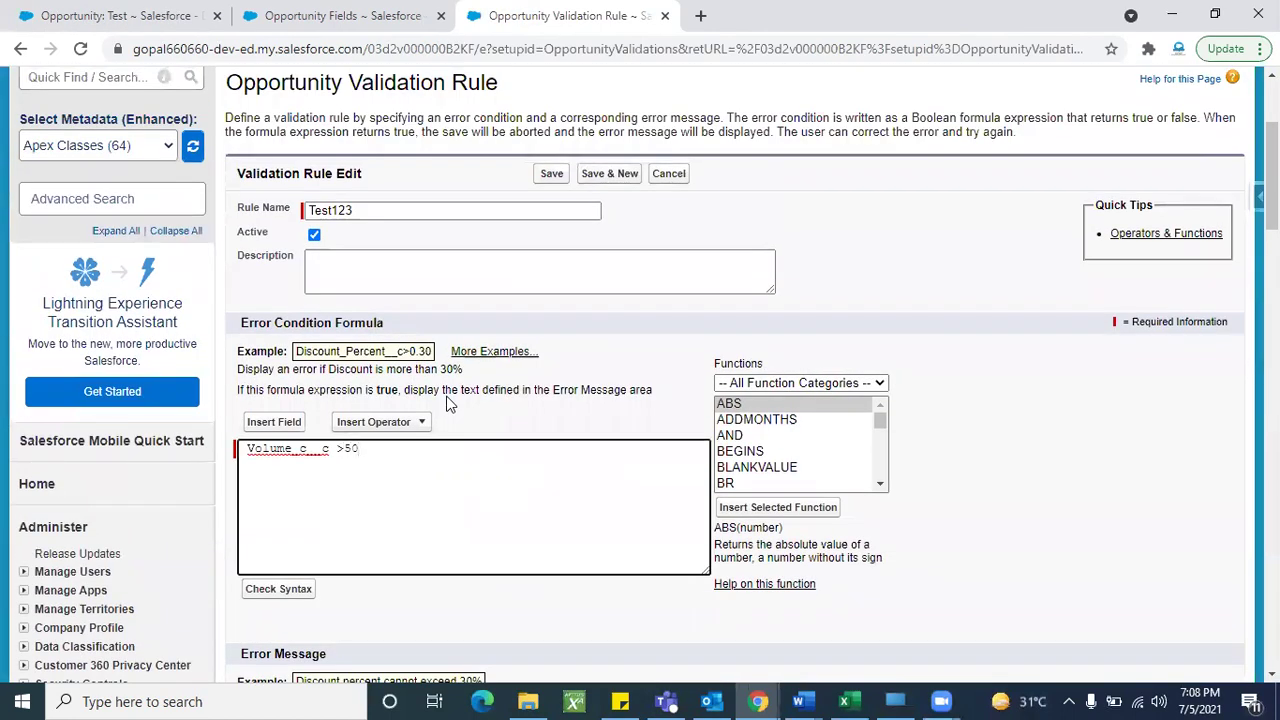
pyautogui.scroll(-1, 448, 403)
pyautogui.scroll(-1, 549, 457)
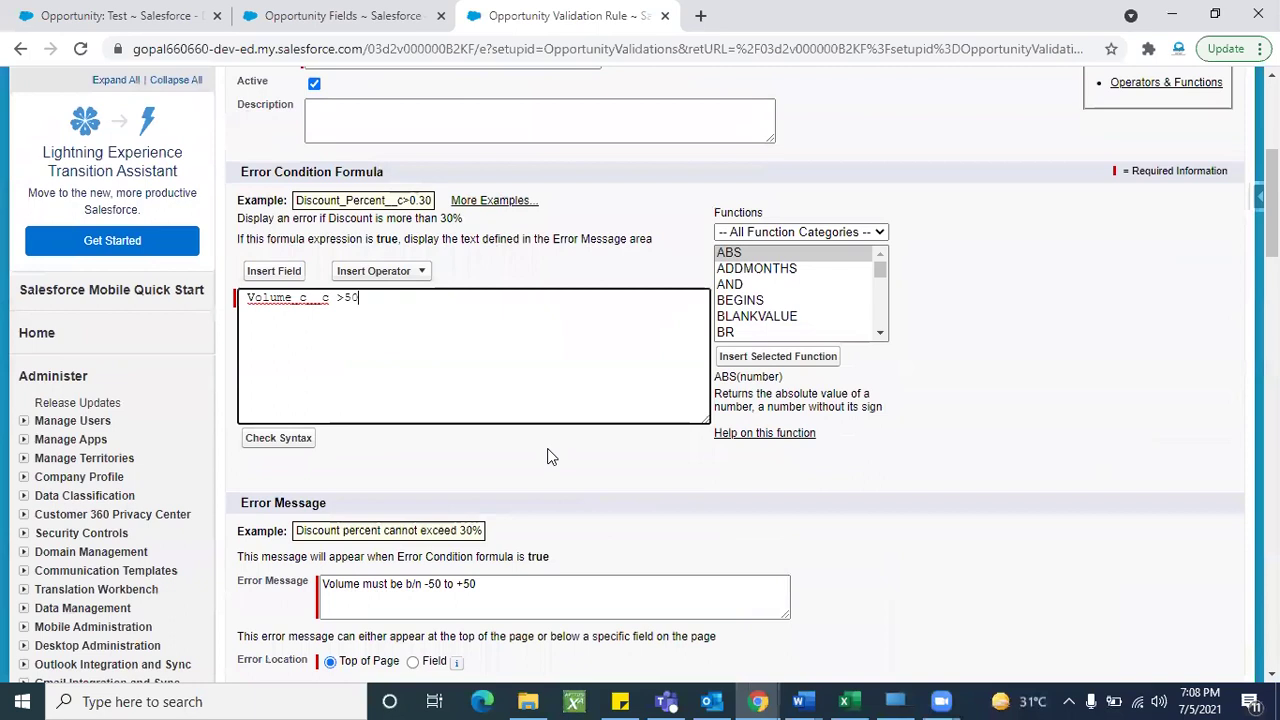
pyautogui.scroll(1, 615, 478)
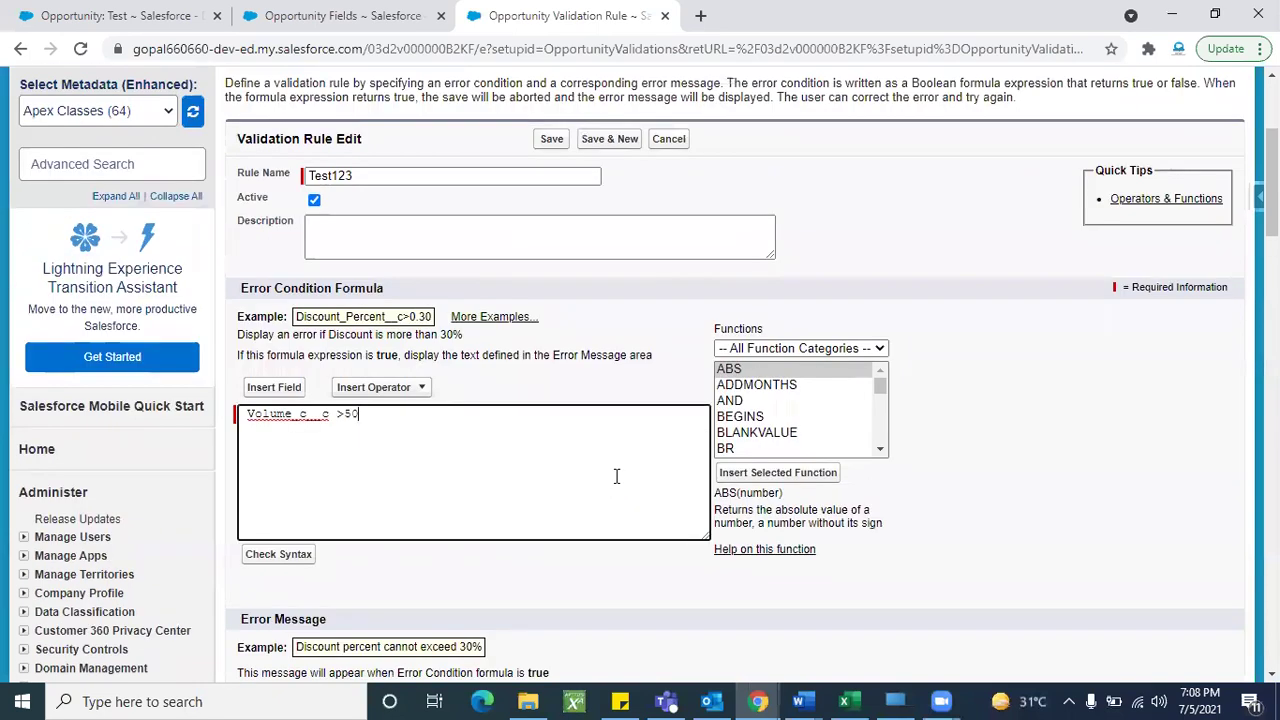
pyautogui.click(546, 145)
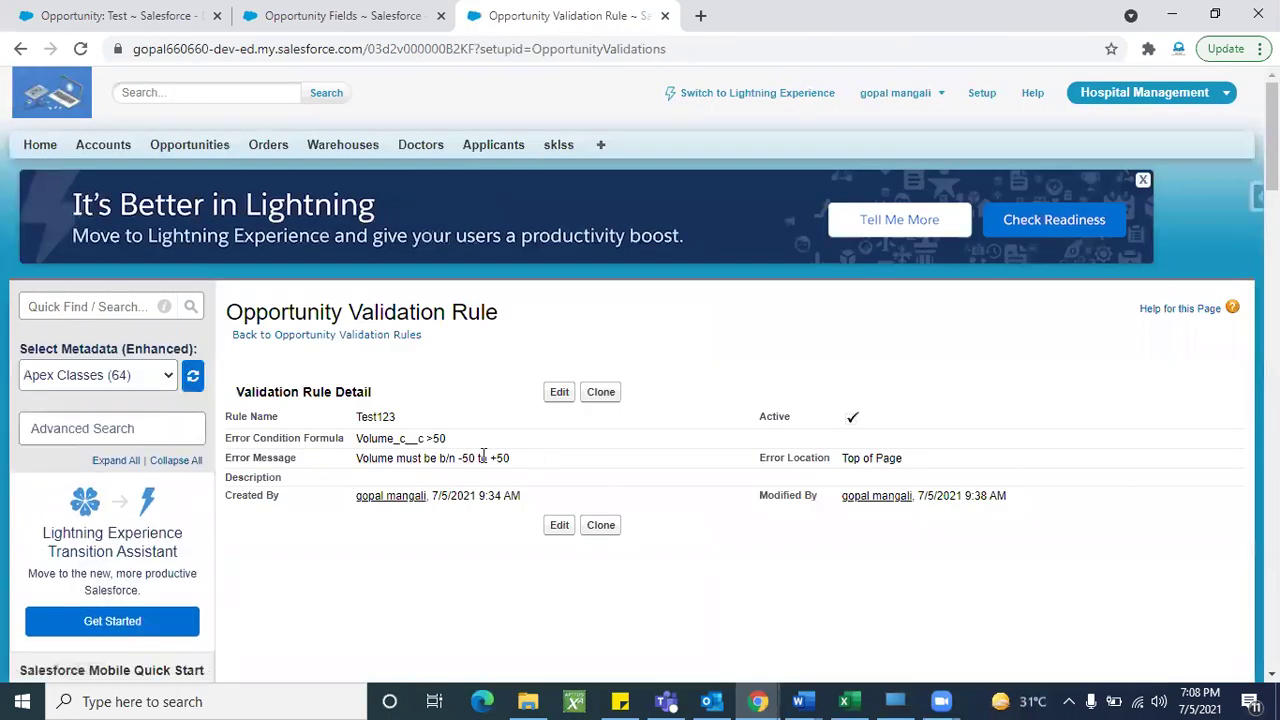
# Return to the Test opportunity, set its Volume inline to -49 and save.
pyautogui.click(177, 14)
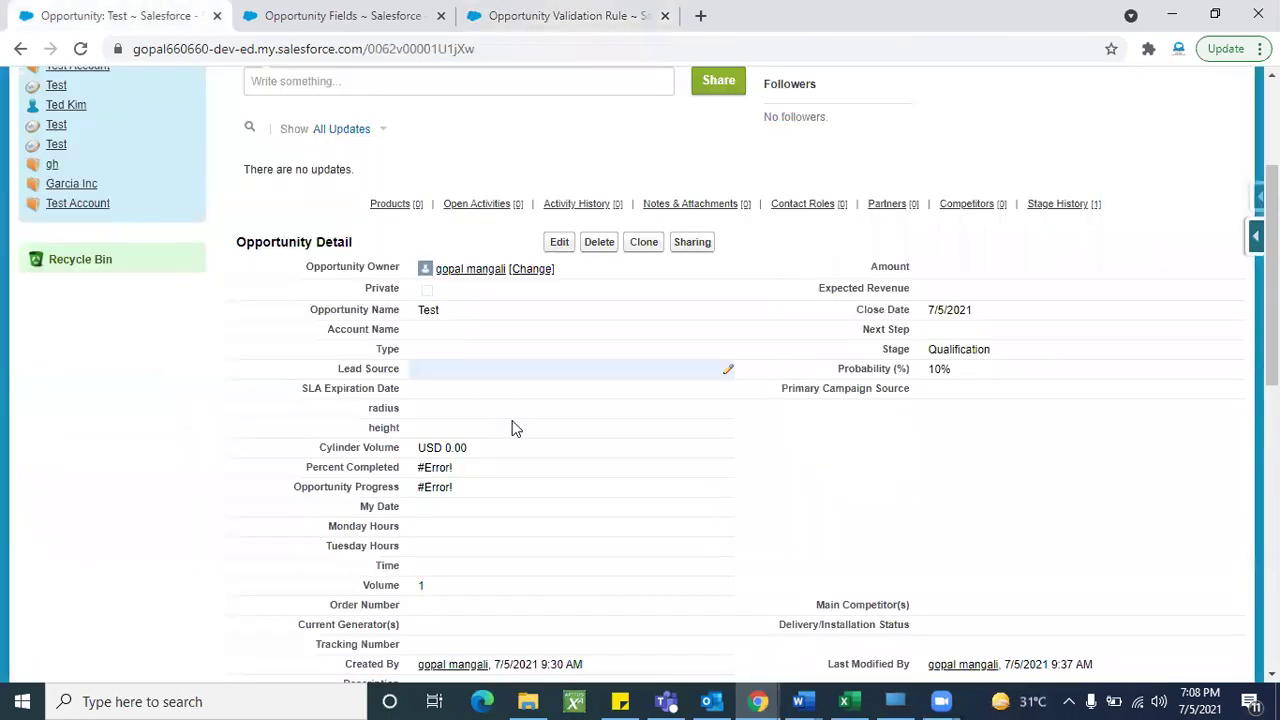
pyautogui.doubleClick(460, 590)
pyautogui.press('BackSpace')
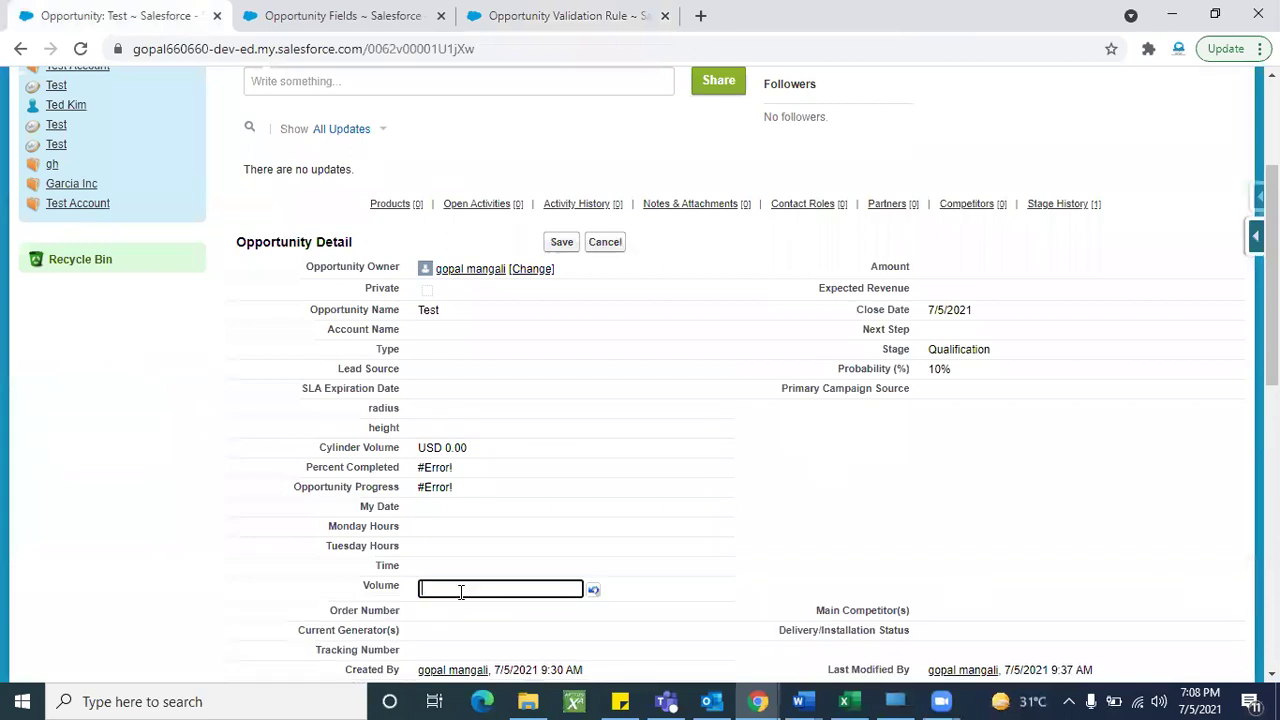
pyautogui.write('-78')
pyautogui.press('BackSpace')
pyautogui.press('BackSpace')
pyautogui.press('BackSpace')
pyautogui.write('-')
pyautogui.write('5')
pyautogui.press('BackSpace')
pyautogui.write('49')
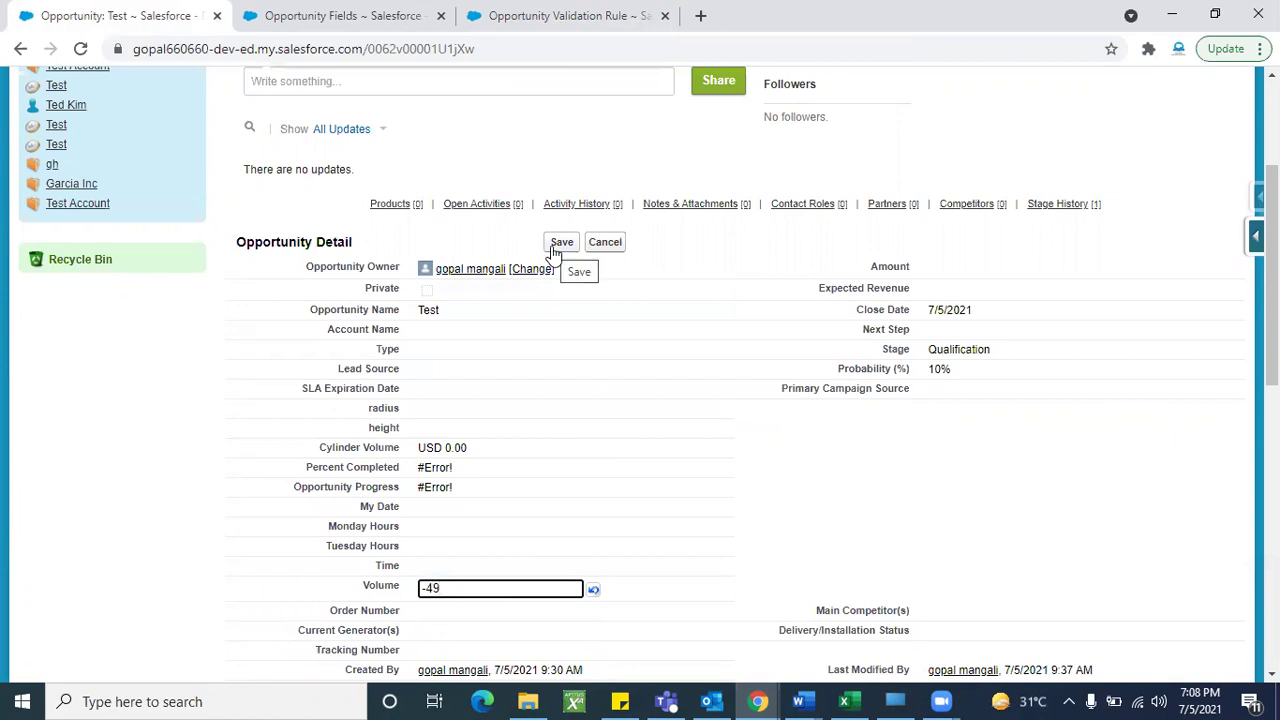
pyautogui.click(553, 248)
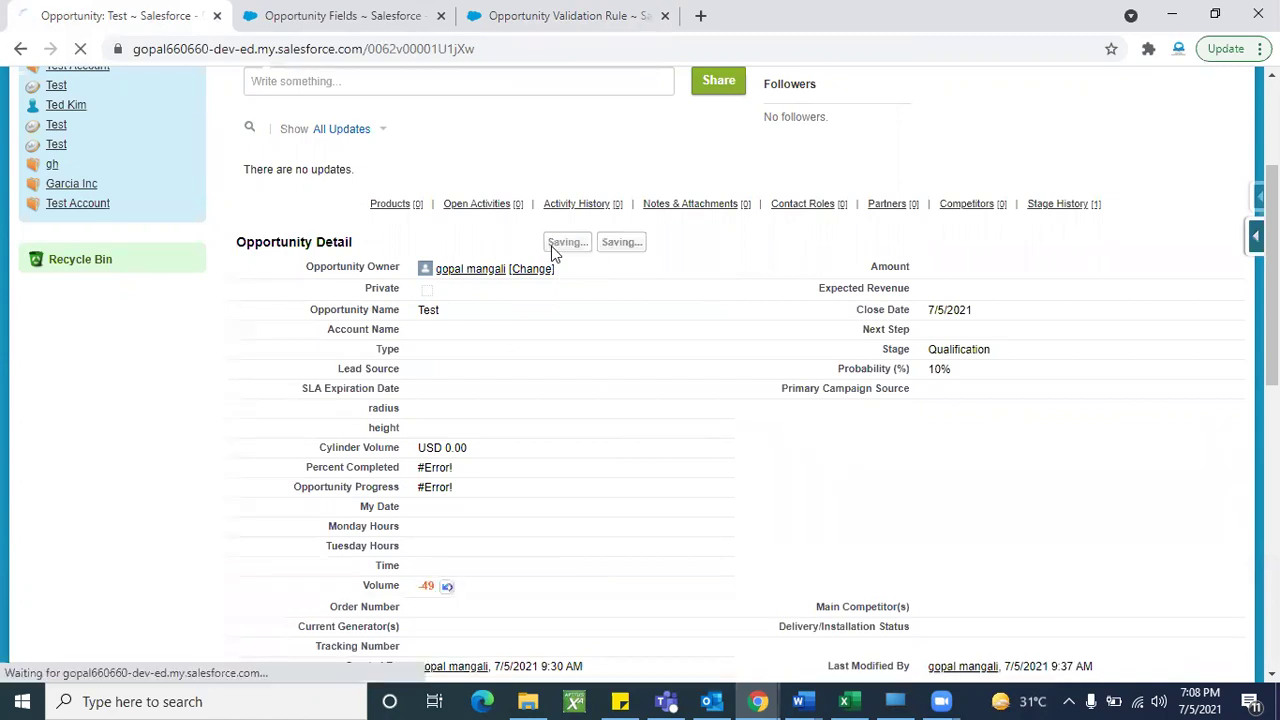
pyautogui.scroll(-3, 573, 480)
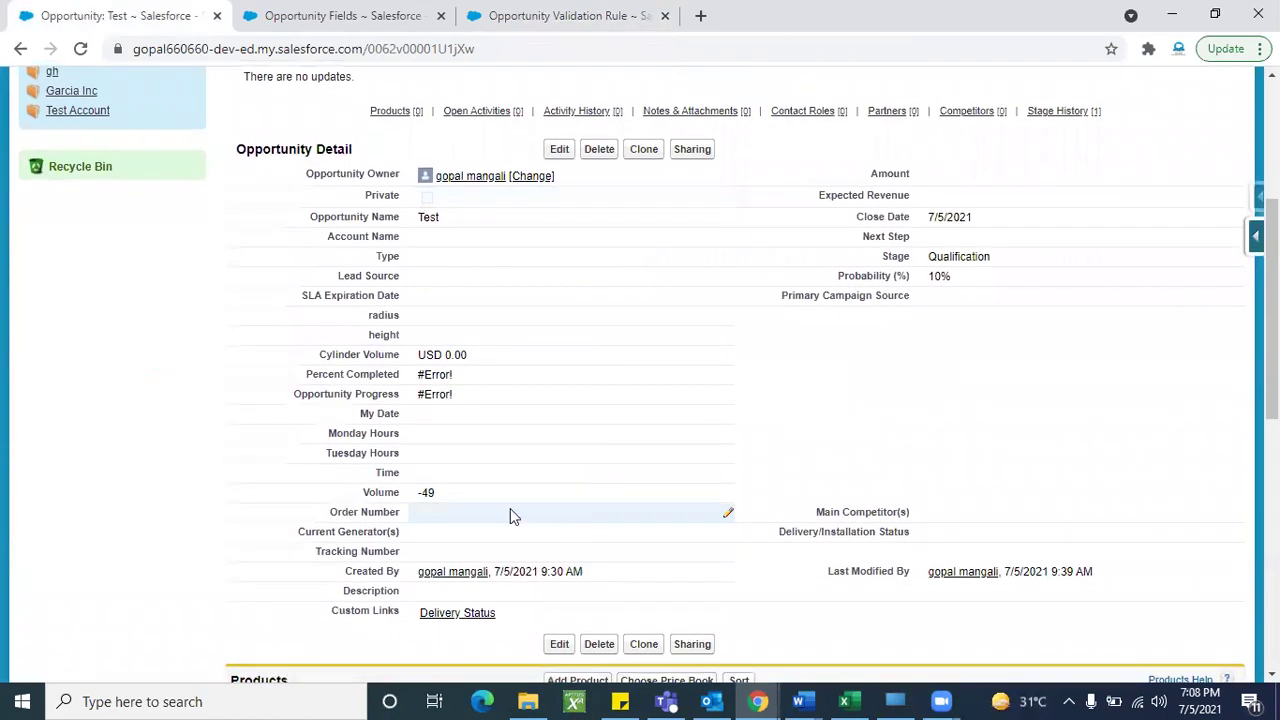
# Try to save the Test opportunity with its Volume changed inline to 51.
pyautogui.doubleClick(474, 495)
pyautogui.press('BackSpace')
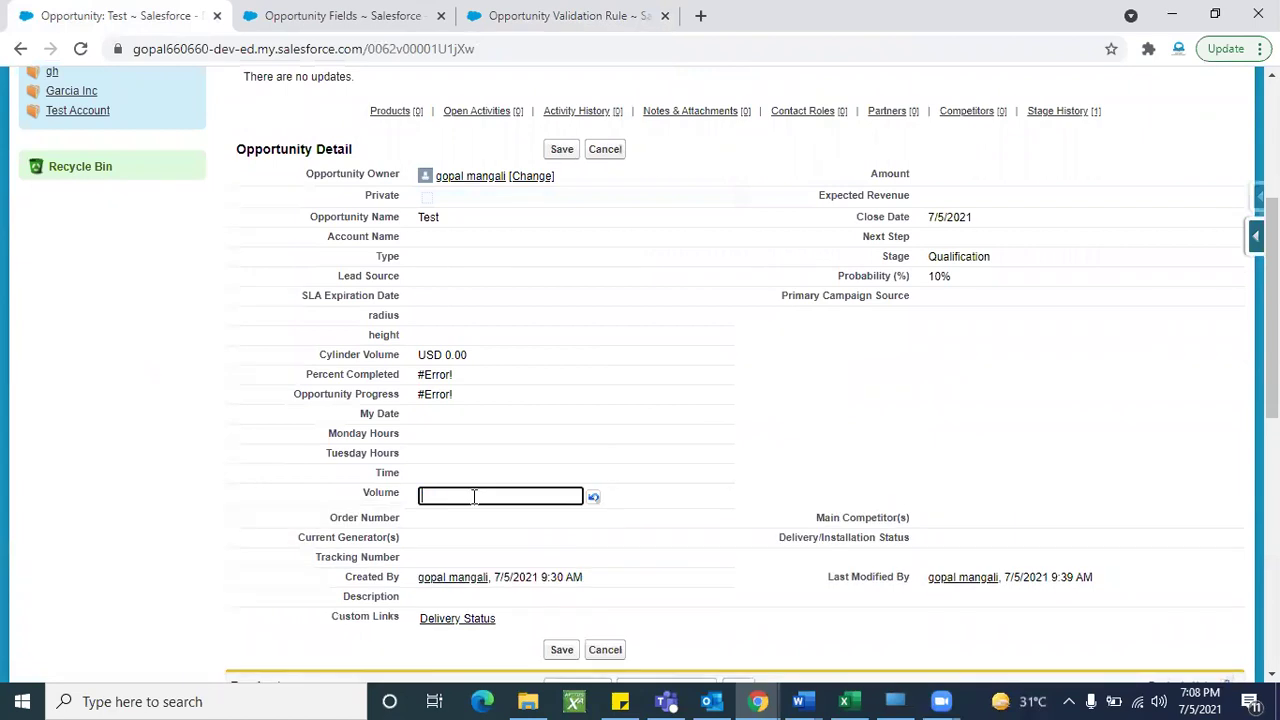
pyautogui.write('51')
pyautogui.scroll(1, 474, 500)
pyautogui.click(560, 155)
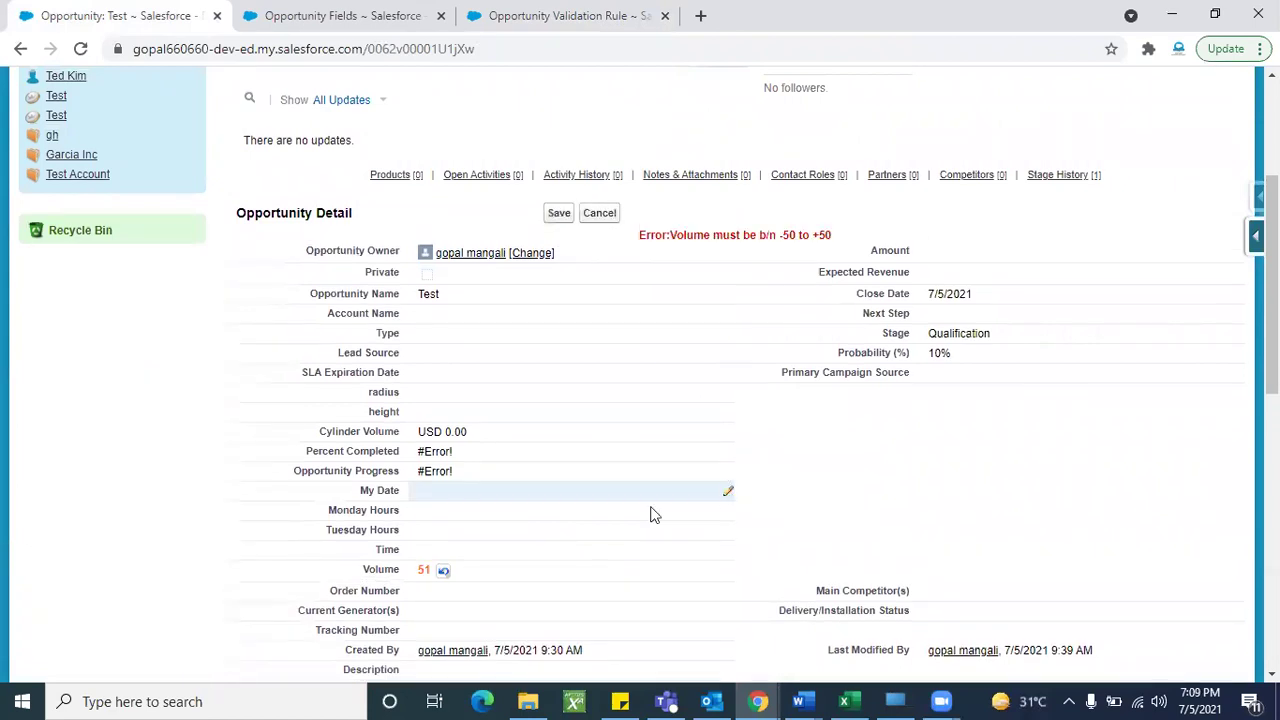
# Replace the rejected Volume value with -50 and save the opportunity.
pyautogui.doubleClick(504, 566)
pyautogui.press('BackSpace')
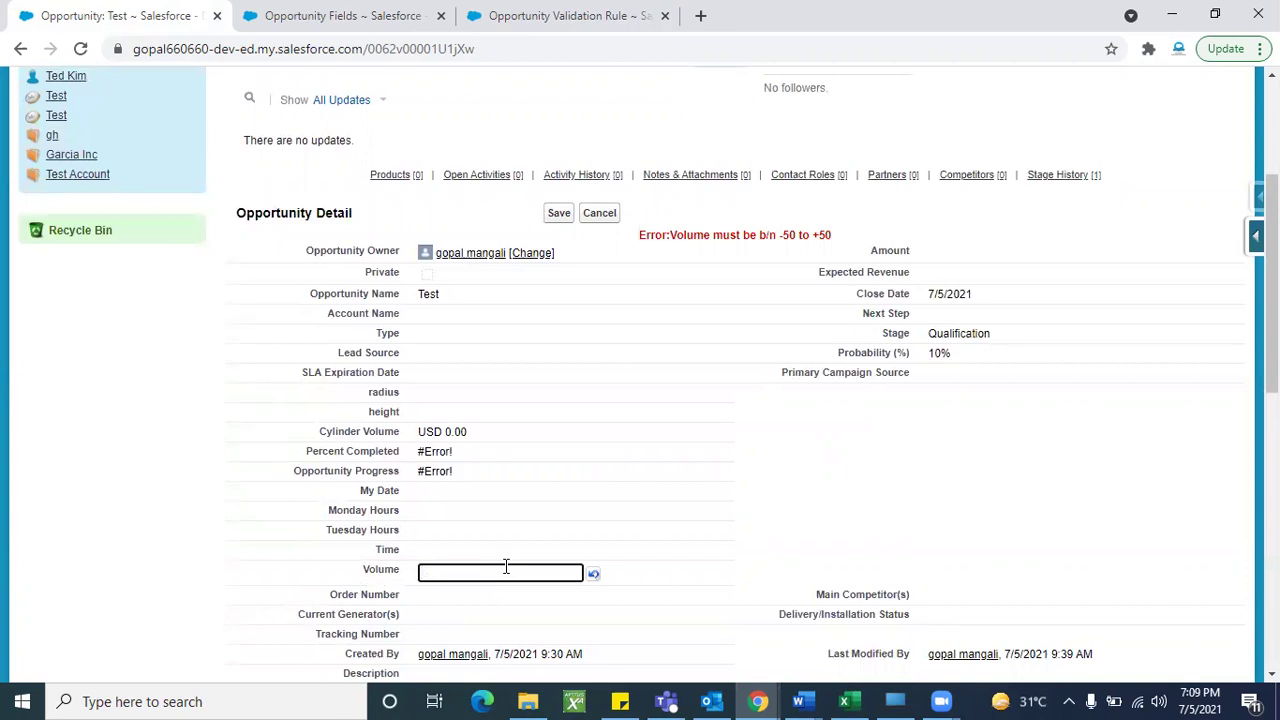
pyautogui.write('51')
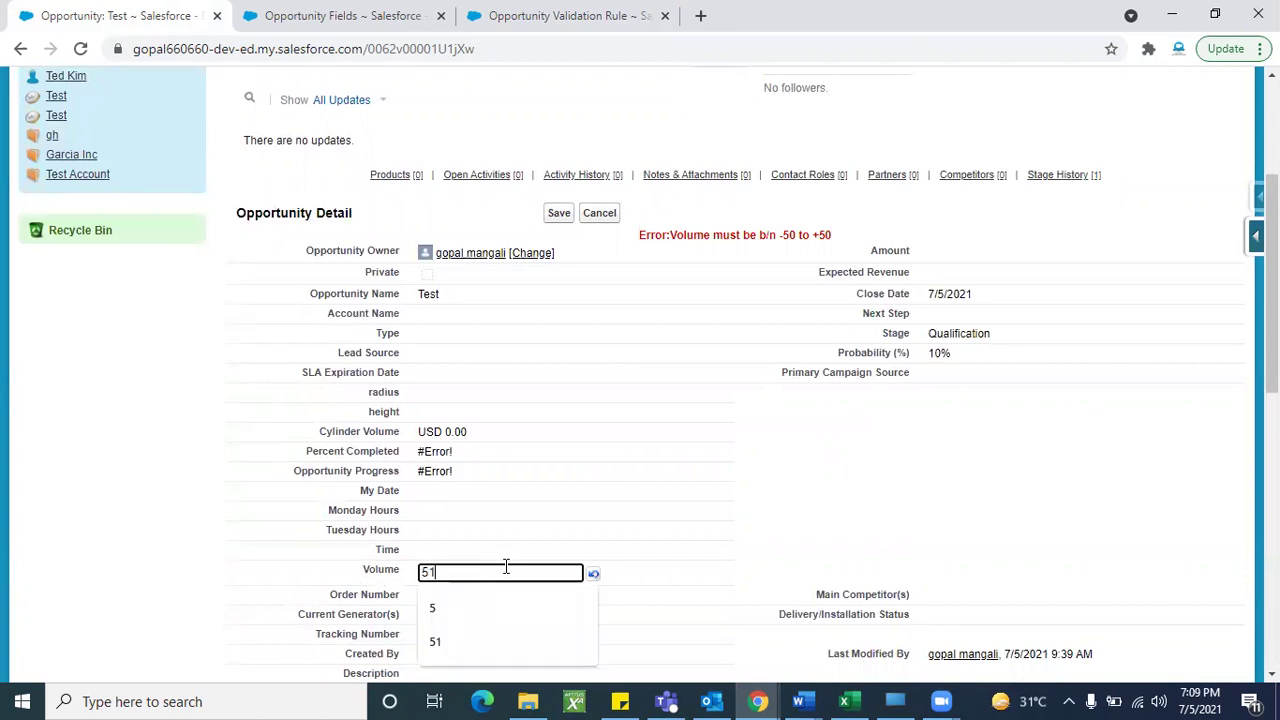
pyautogui.press('BackSpace')
pyautogui.press('BackSpace')
pyautogui.write('-')
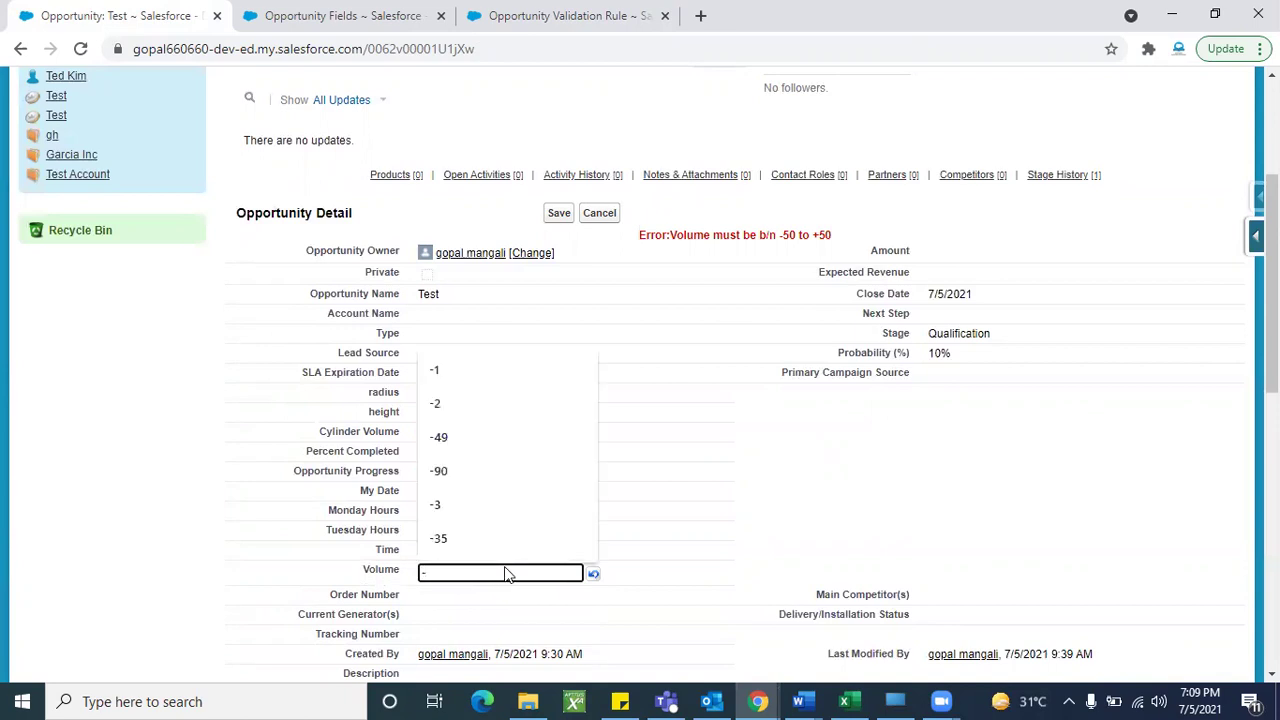
pyautogui.write('50')
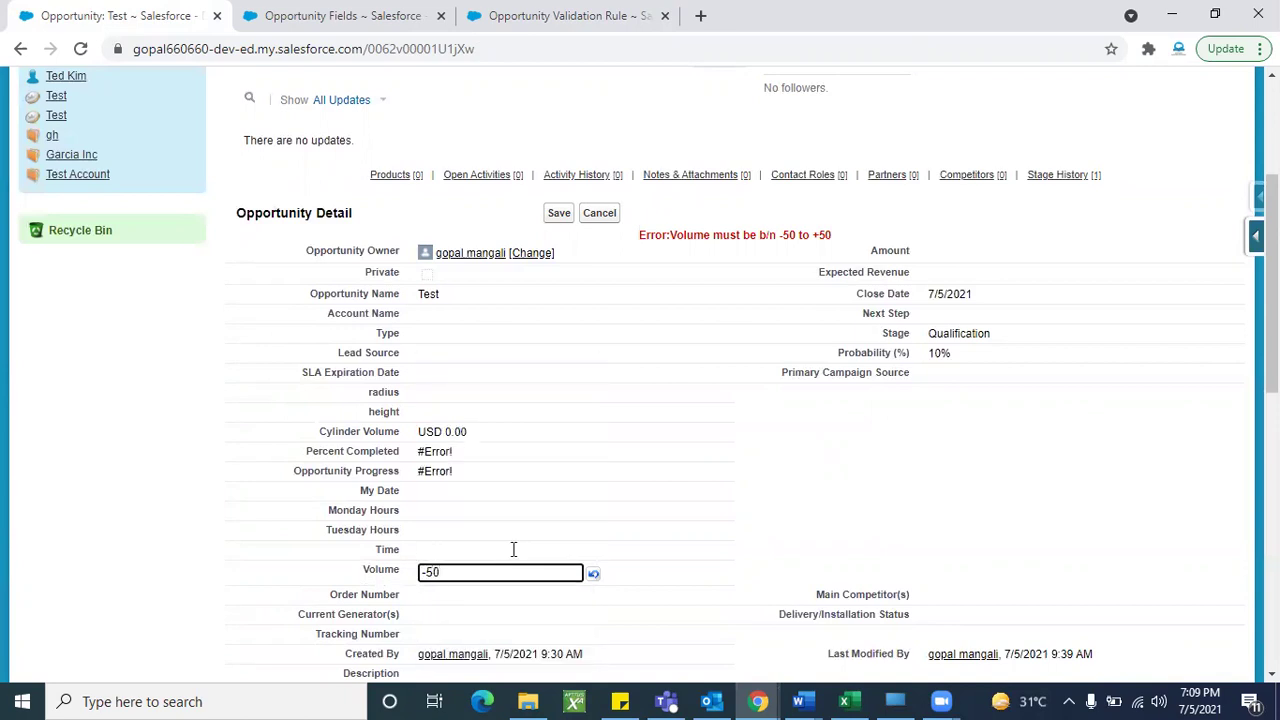
pyautogui.click(559, 214)
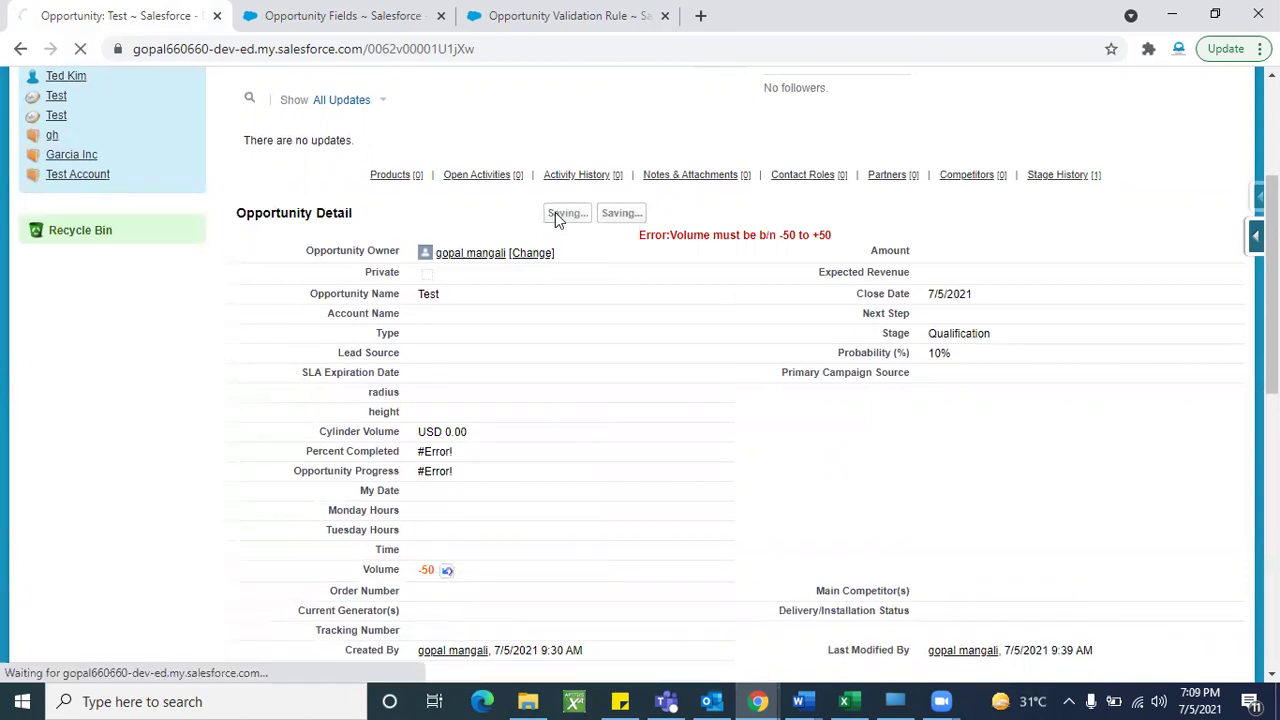
pyautogui.scroll(-3, 614, 337)
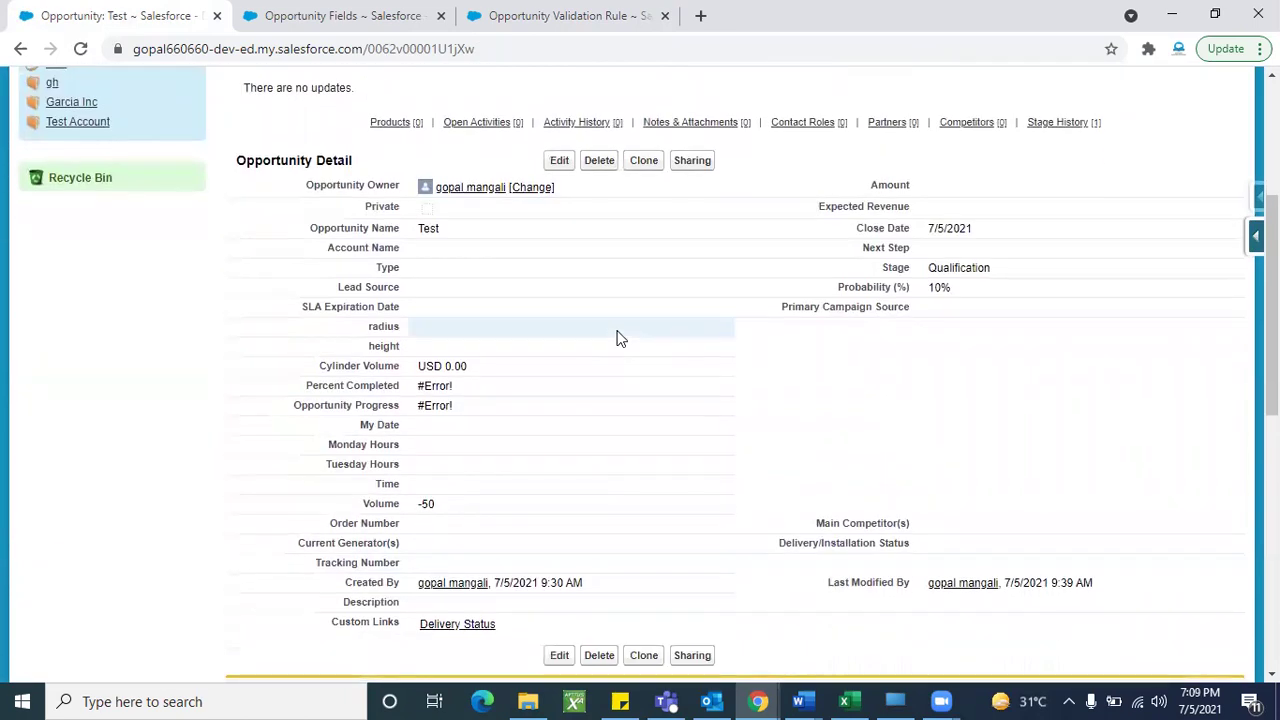
# Try to save the opportunity with its Volume changed to 789, and clear the rejected value from the field.
pyautogui.doubleClick(474, 504)
pyautogui.press('BackSpace')
pyautogui.write('789')
pyautogui.click(561, 160)
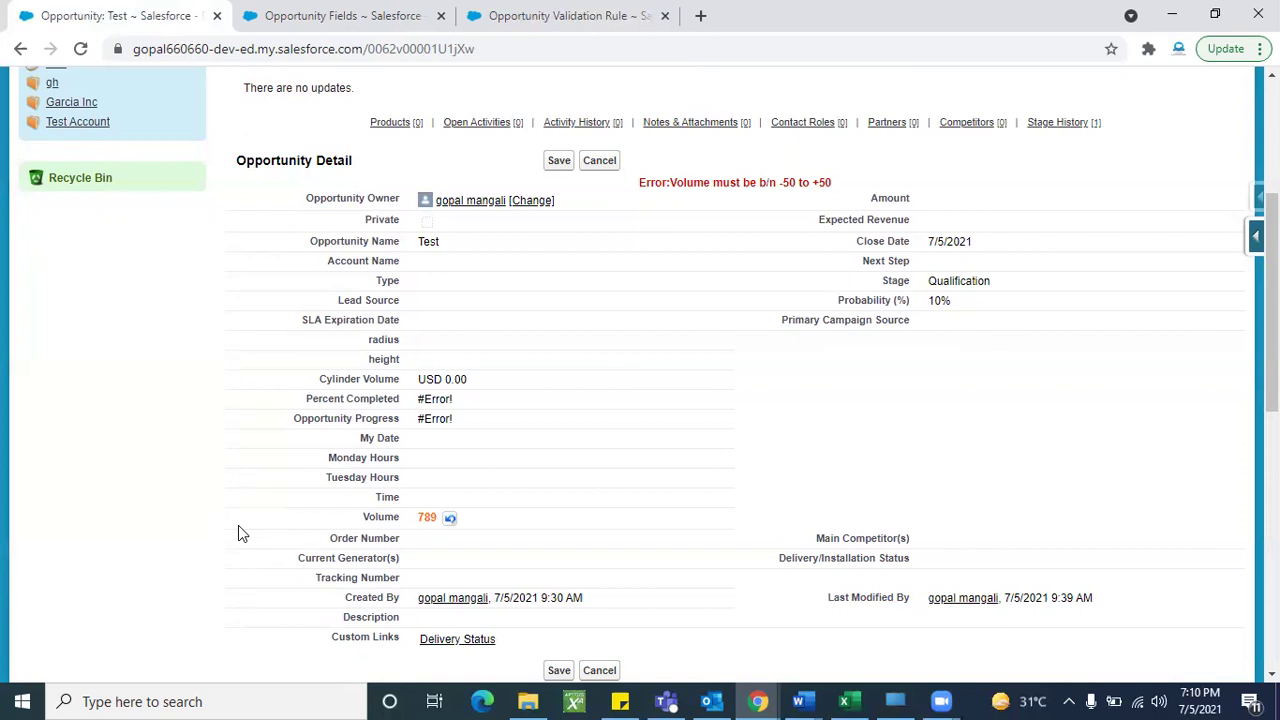
pyautogui.doubleClick(485, 520)
pyautogui.press('BackSpace')
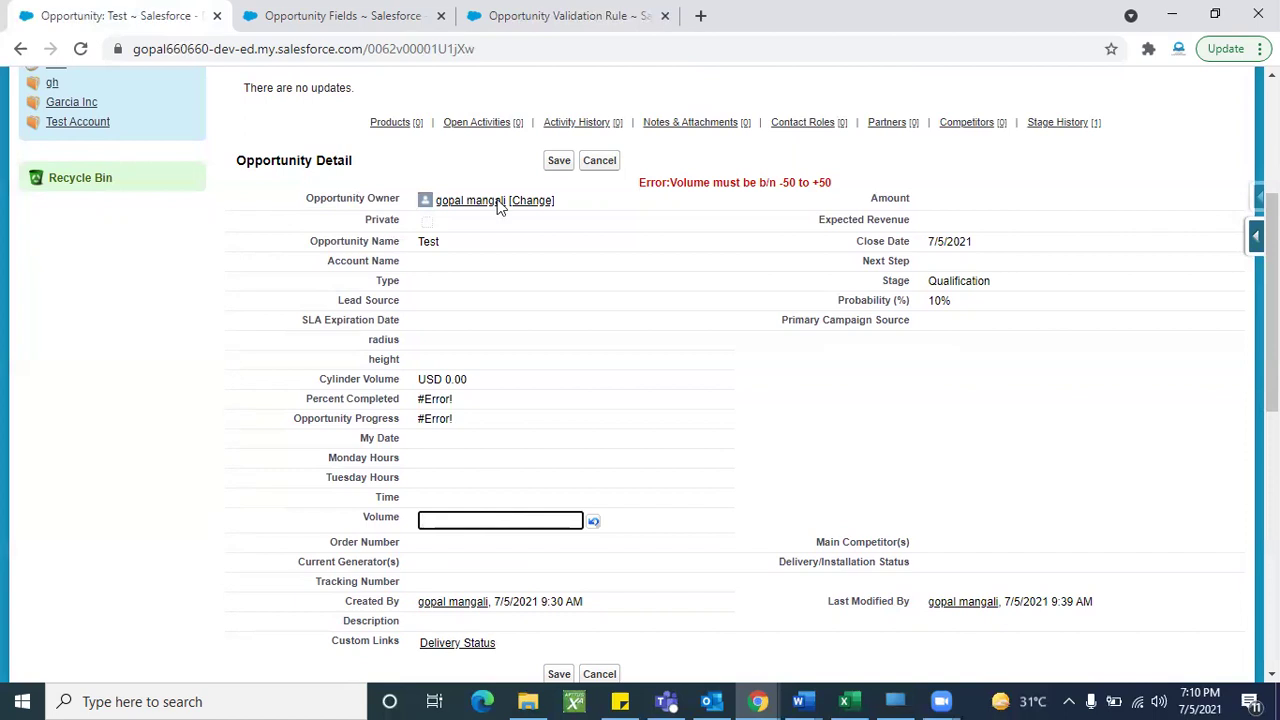
# Edit the Test123 validation rule so its error condition reads ABS(Volume_c__c) >50, and save the rule.
pyautogui.click(476, 16)
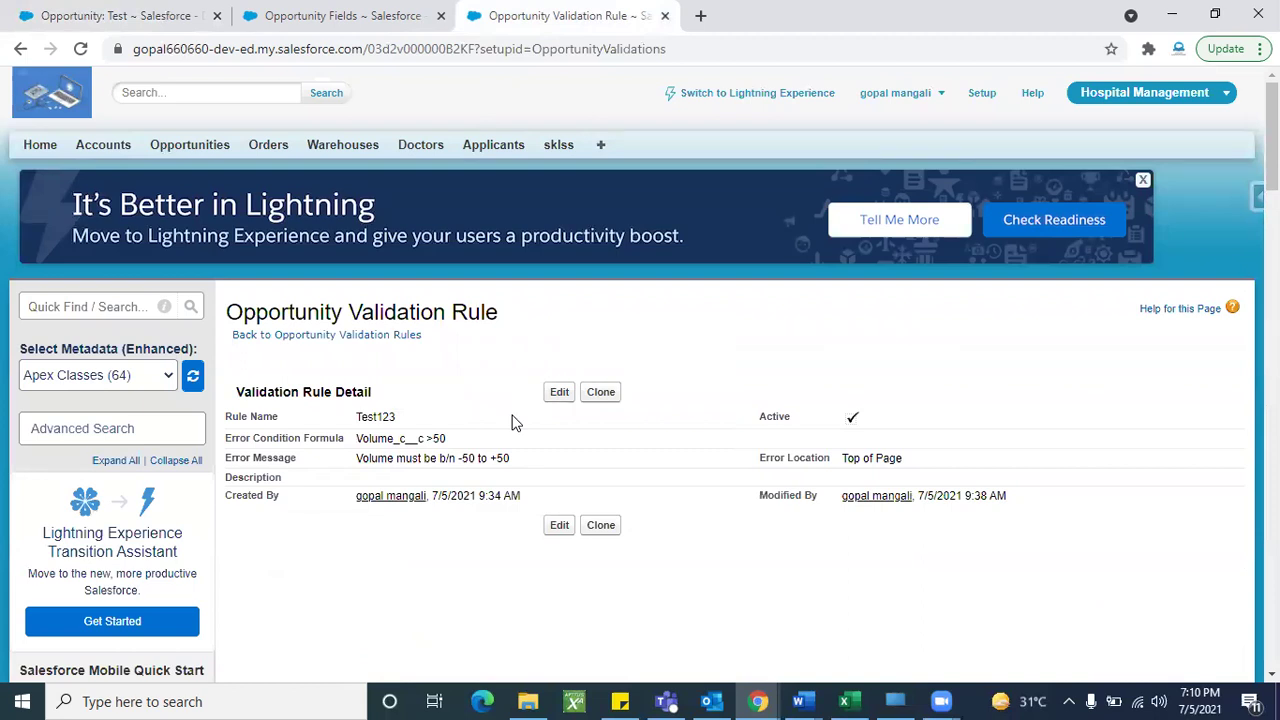
pyautogui.click(562, 396)
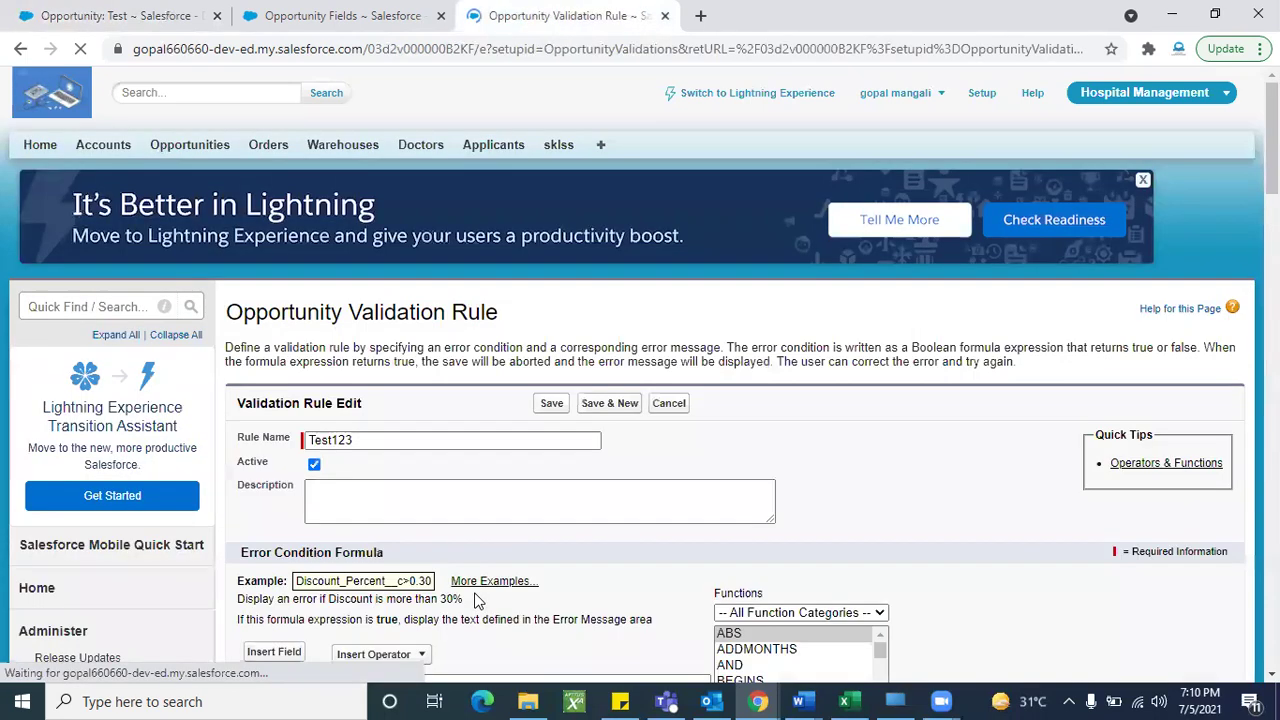
pyautogui.scroll(-3, 528, 571)
pyautogui.click(243, 372)
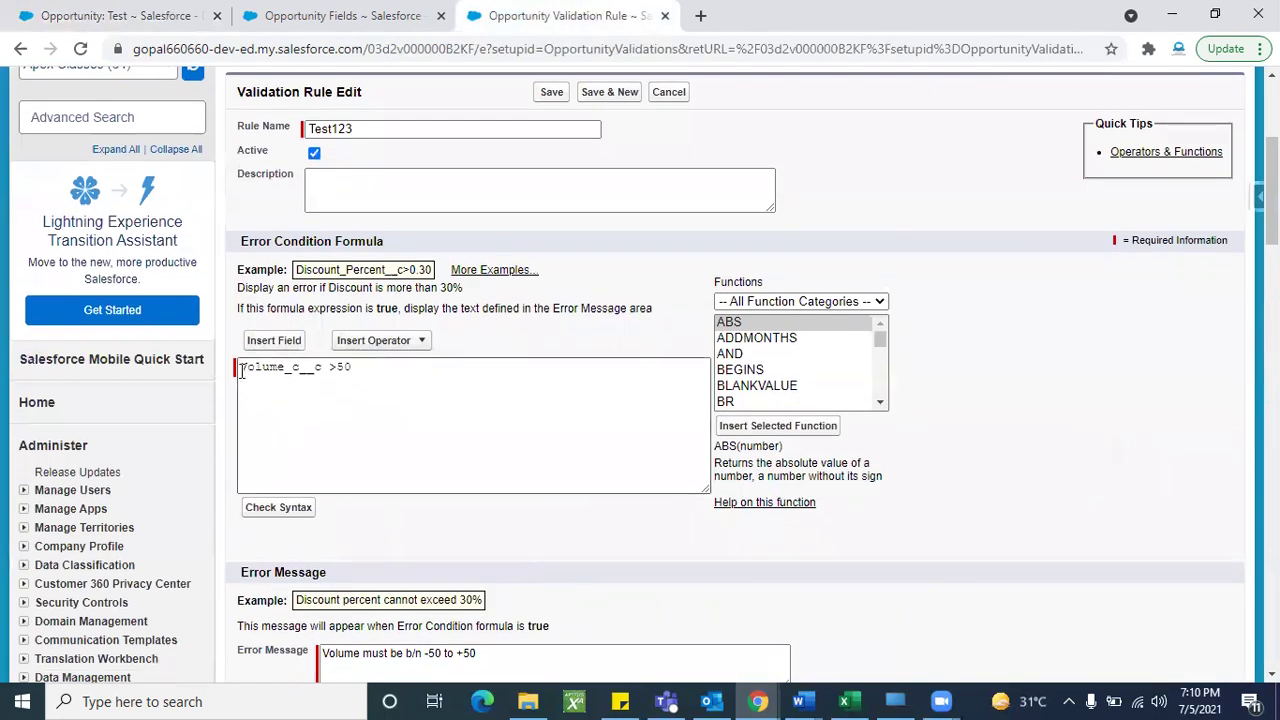
pyautogui.write('ABS')
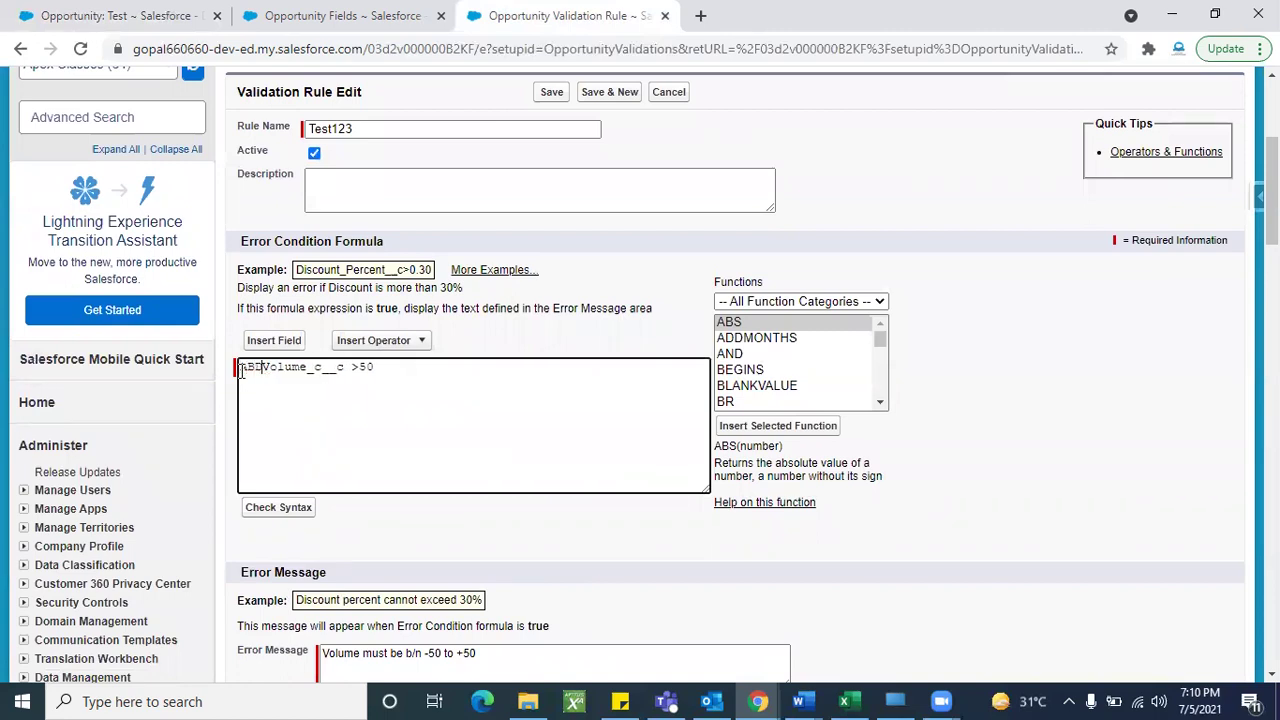
pyautogui.write('(')
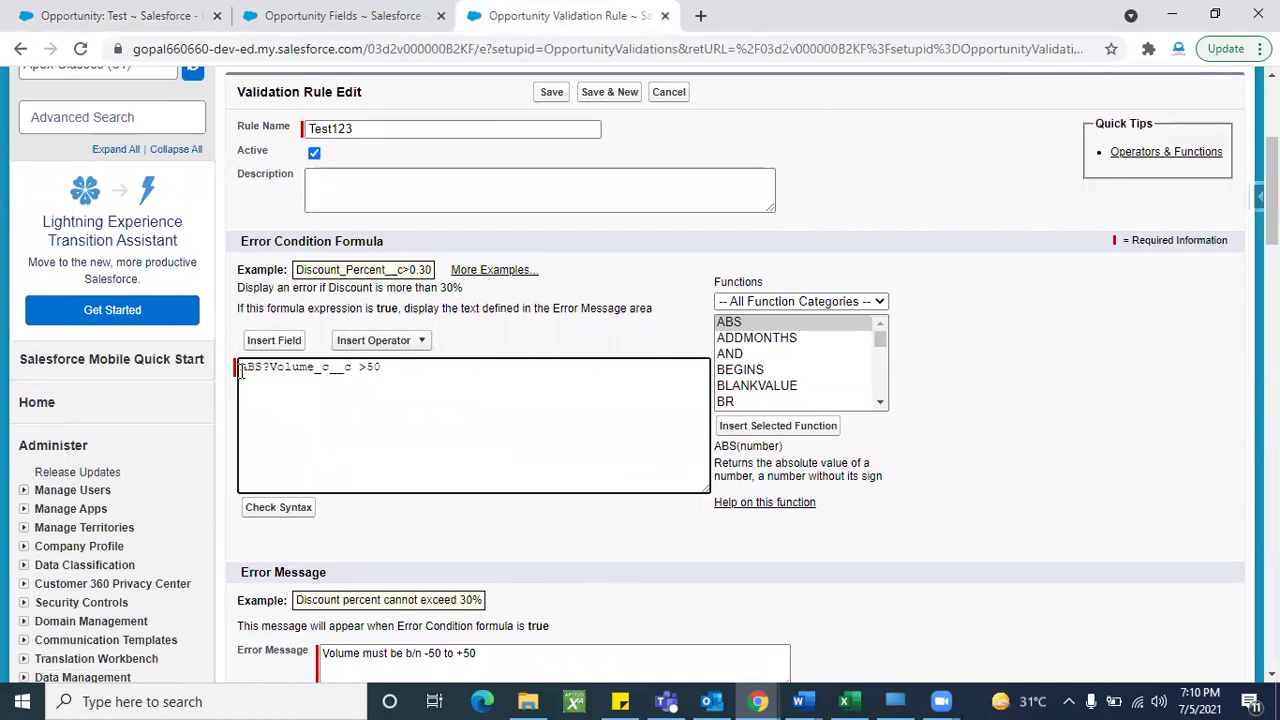
pyautogui.press('BackSpace')
pyautogui.write('(')
pyautogui.click(353, 367)
pyautogui.write(')')
pyautogui.click(549, 105)
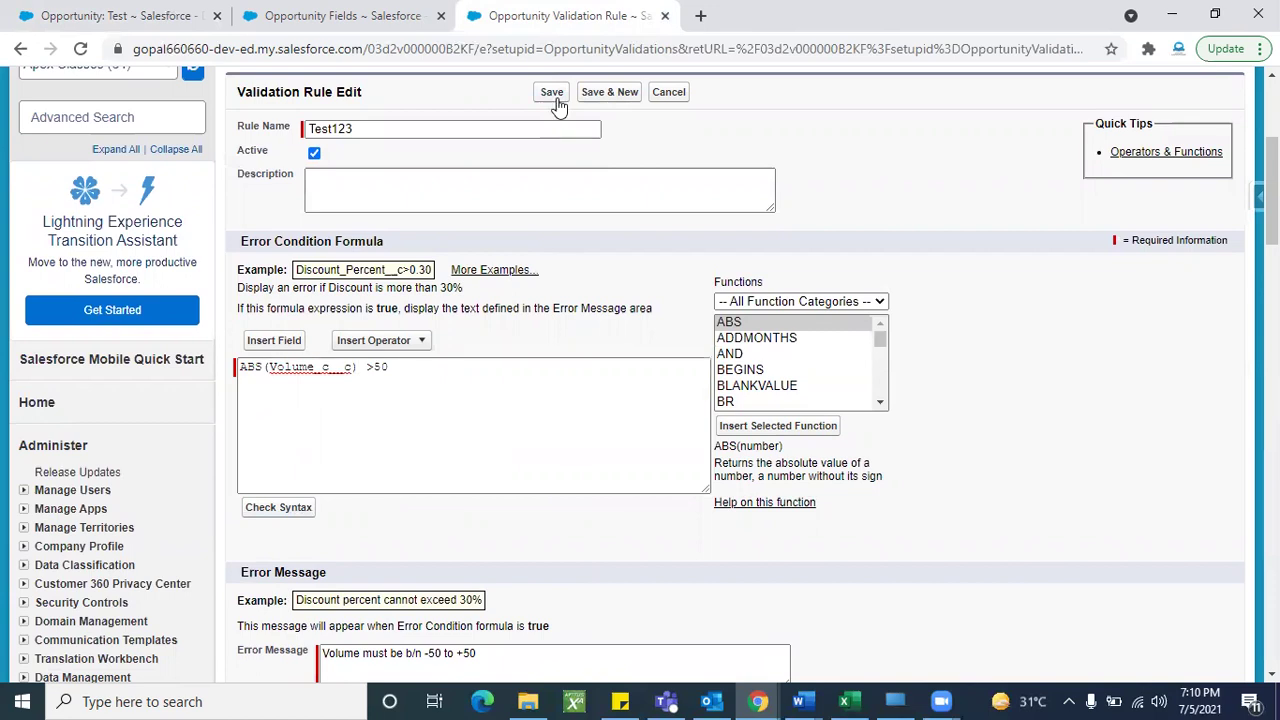
# Save the Test123 validation rule with its ABS(Volume_c__c) >50 error condition and review the rule's detail page.
pyautogui.click(553, 93)
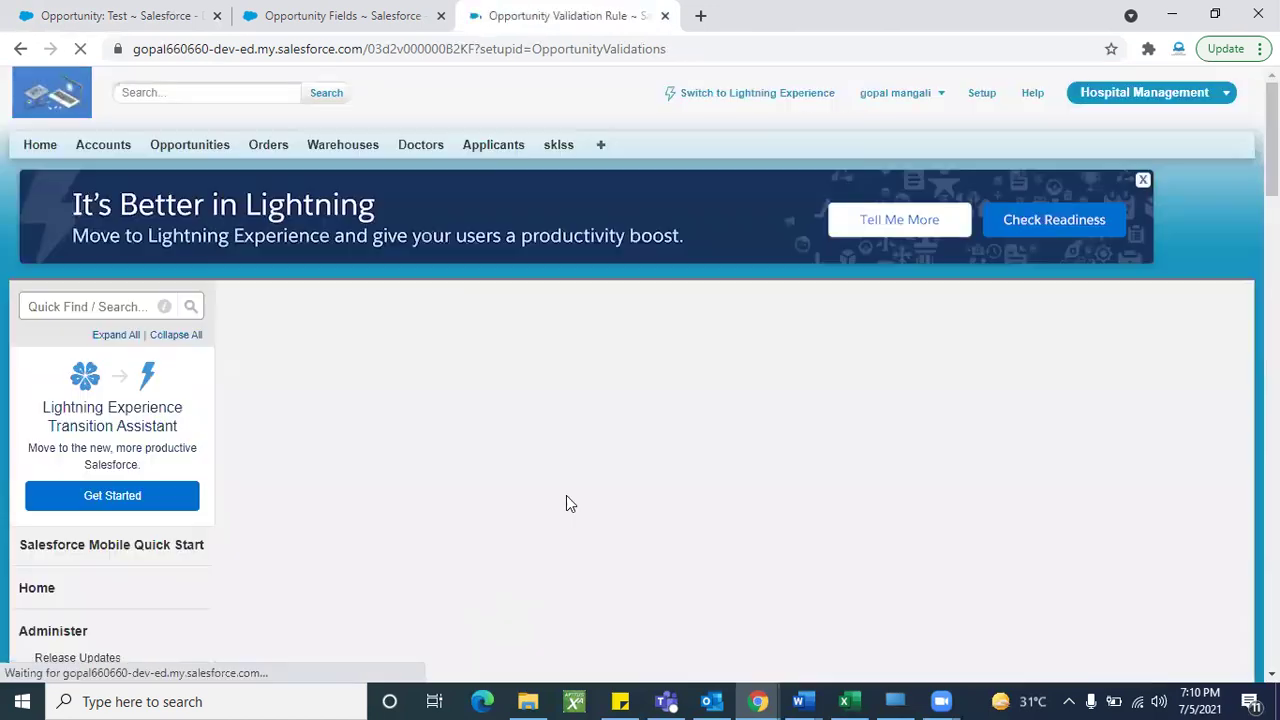
pyautogui.scroll(-1, 566, 503)
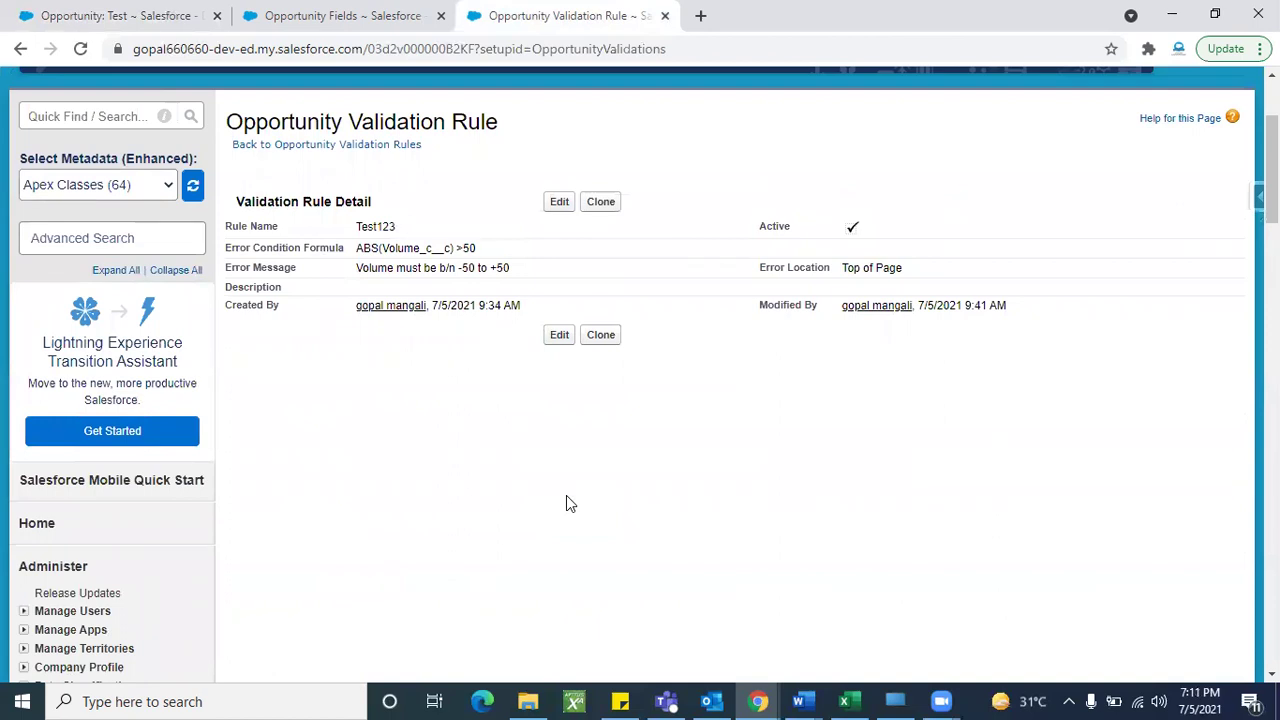
pyautogui.scroll(1, 566, 503)
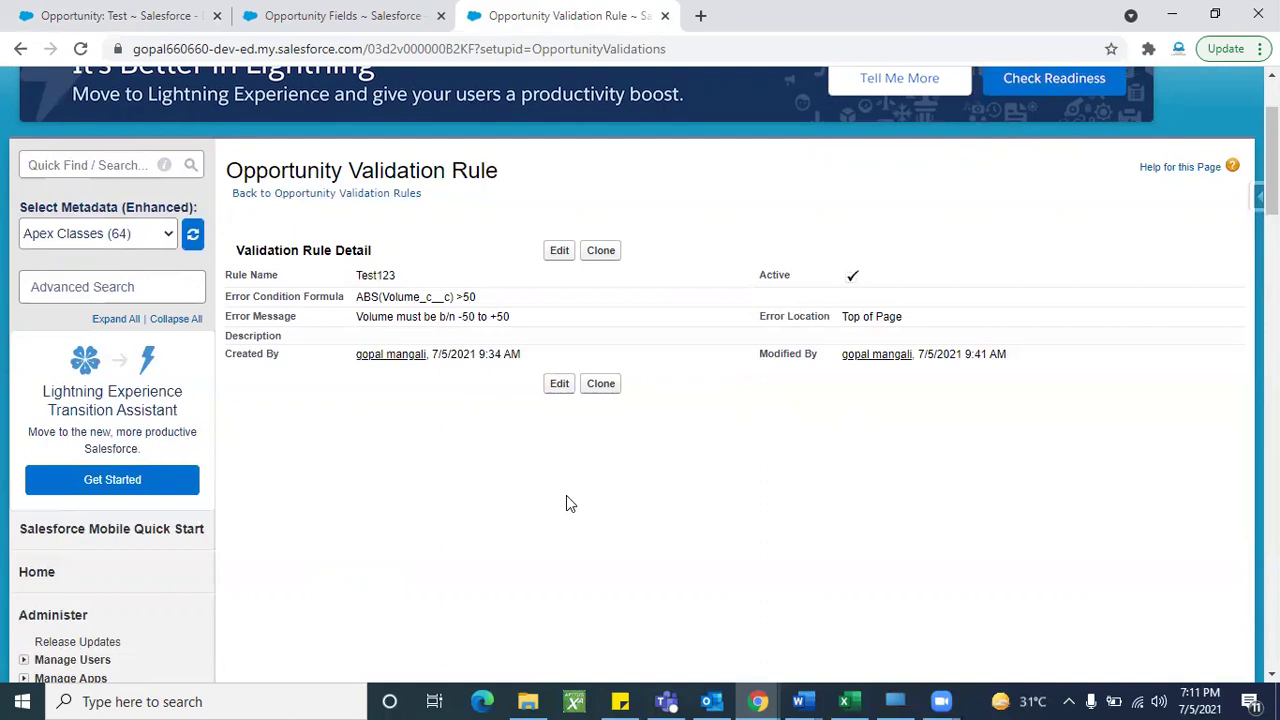
# Set the Test opportunity's Volume to -49 and save the opportunity.
pyautogui.click(120, 15)
pyautogui.scroll(-1, 480, 497)
pyautogui.click(466, 475)
pyautogui.write('-49')
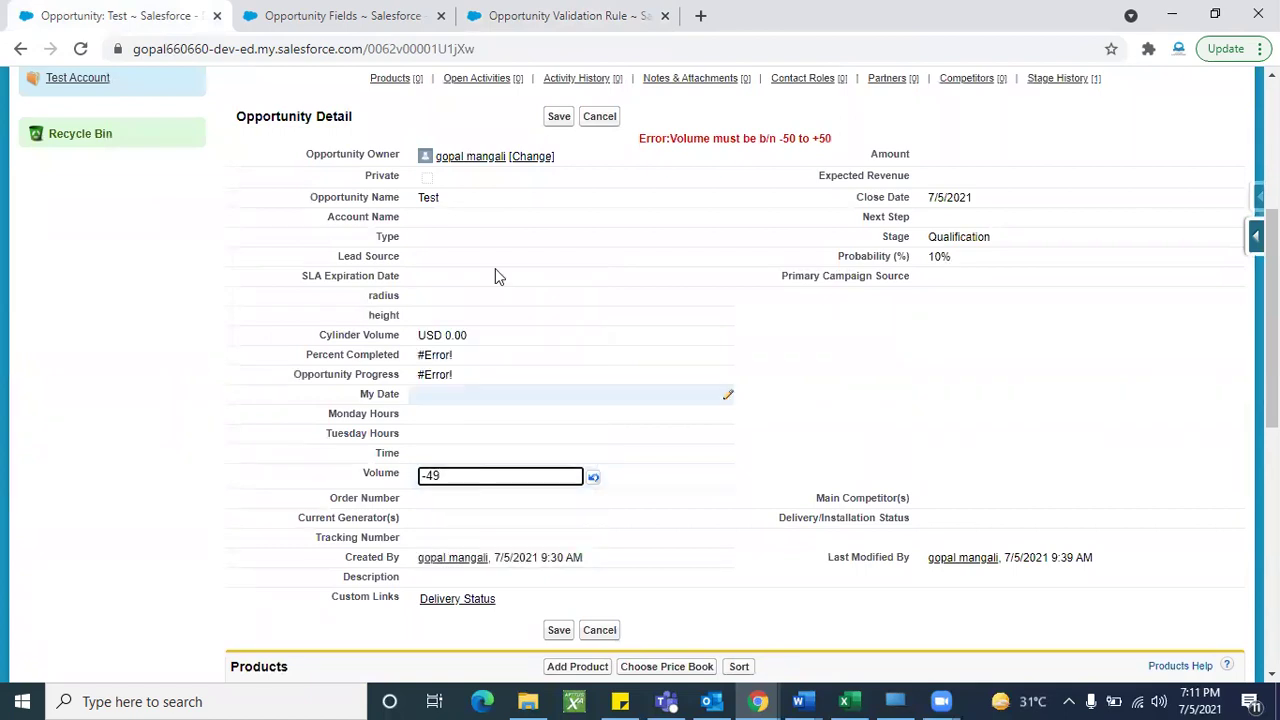
pyautogui.click(559, 117)
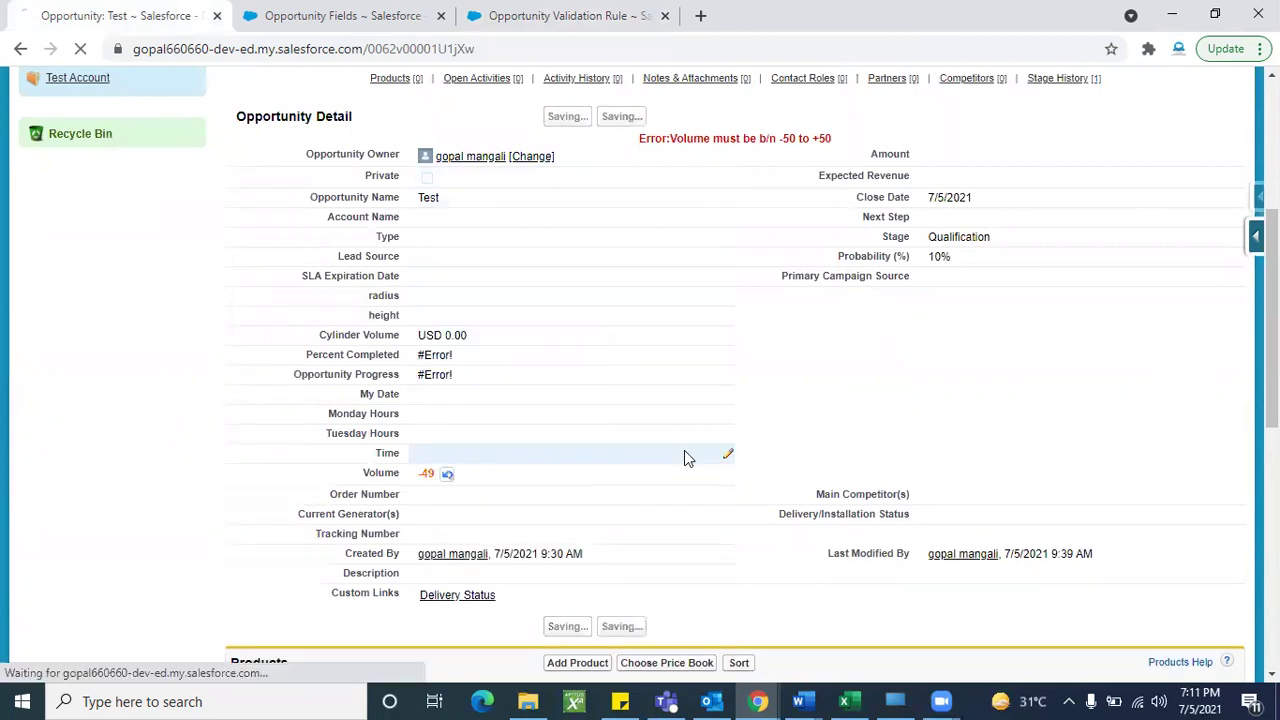
pyautogui.scroll(-5, 560, 500)
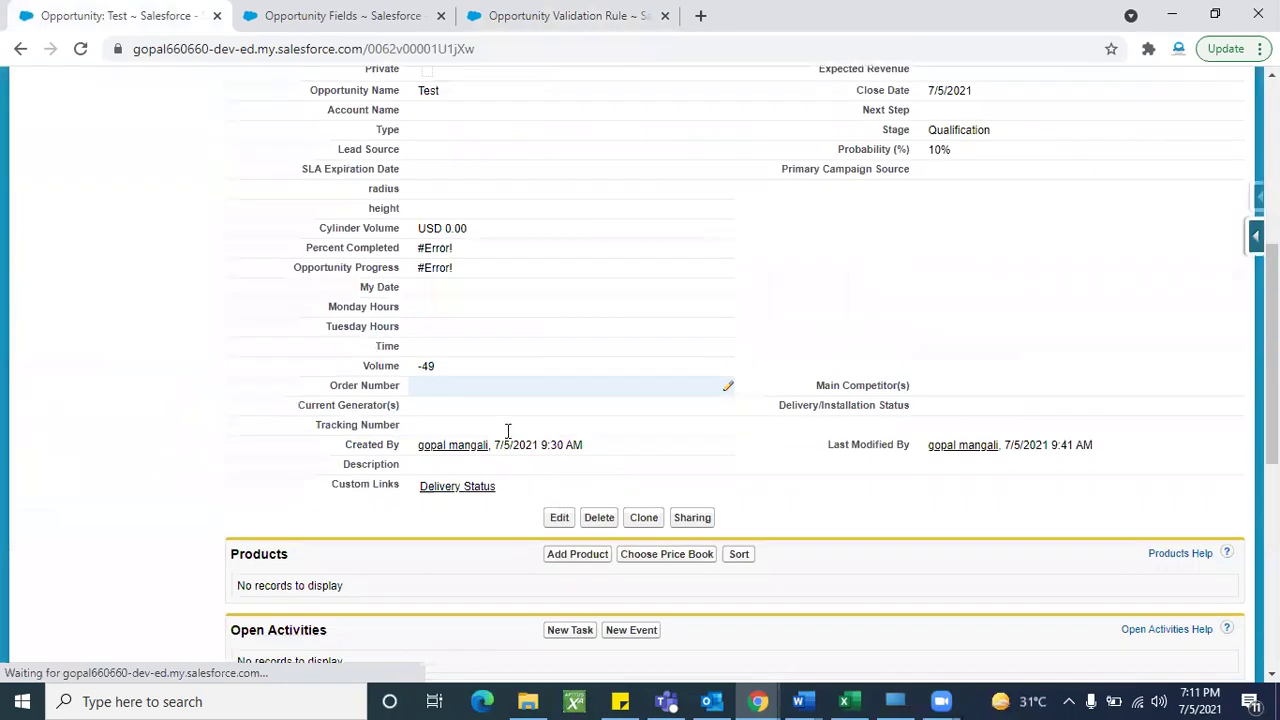
# Try to save the Test opportunity with its Volume changed to 61.
pyautogui.doubleClick(457, 370)
pyautogui.press('BackSpace')
pyautogui.write('61')
pyautogui.scroll(1, 457, 365)
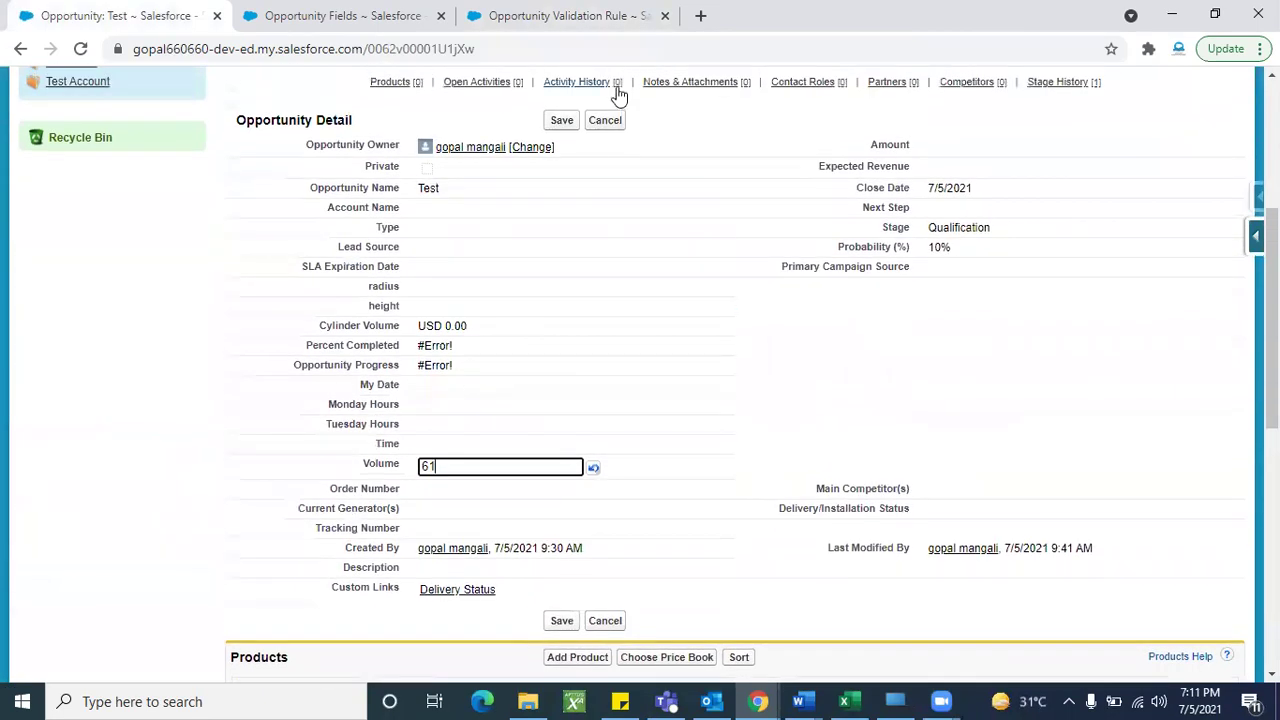
pyautogui.click(550, 121)
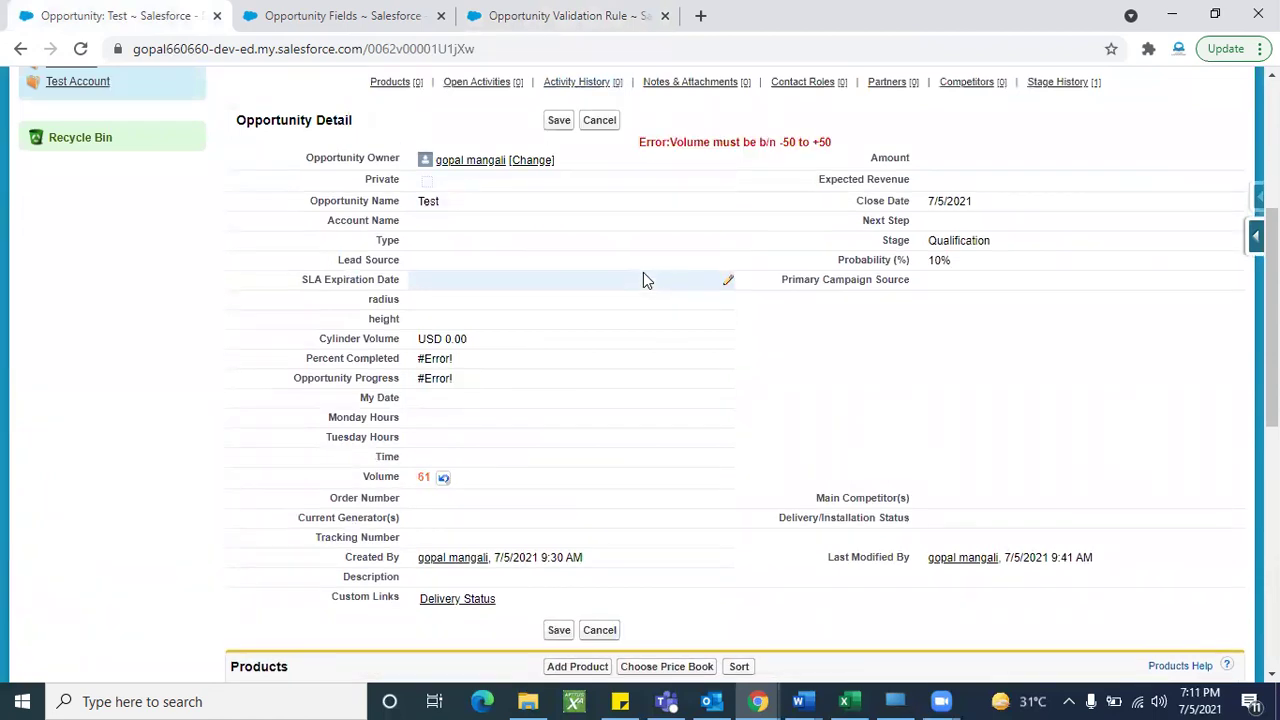
# Replace the rejected Volume value with +41 and try to save the opportunity.
pyautogui.doubleClick(479, 478)
pyautogui.press('BackSpace')
pyautogui.write('41')
pyautogui.press('Home')
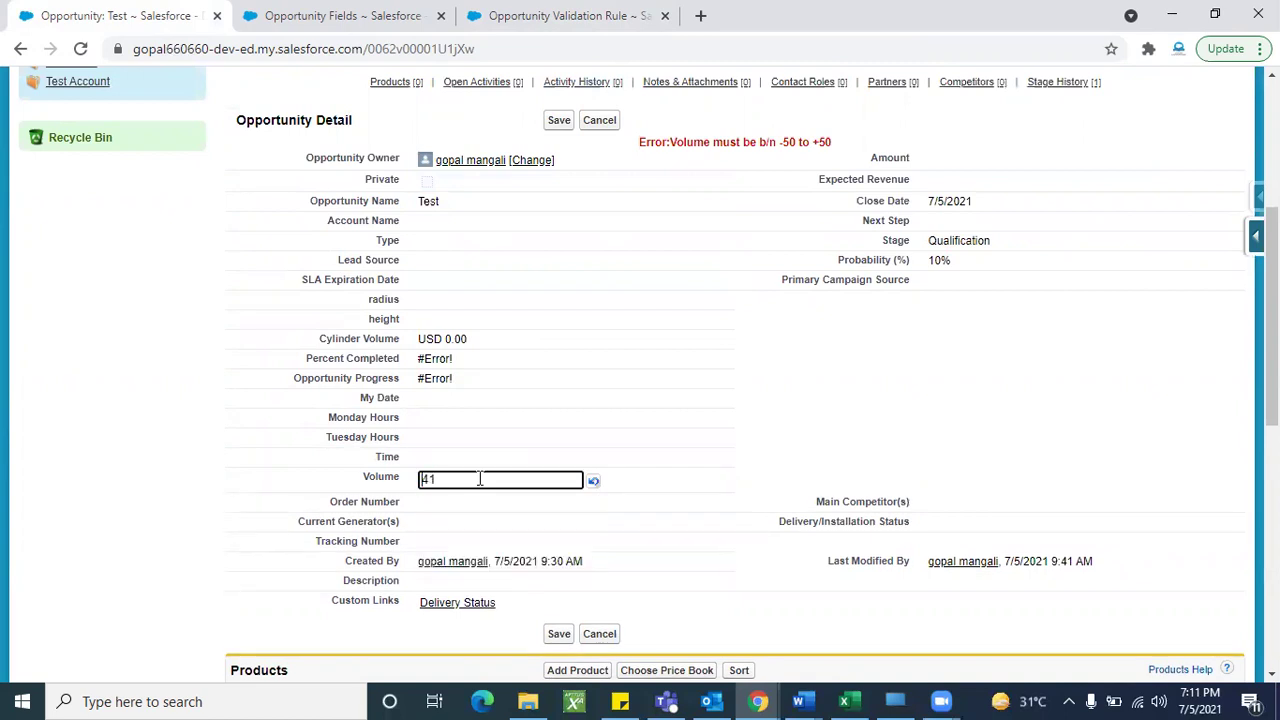
pyautogui.write('+')
pyautogui.click(559, 120)
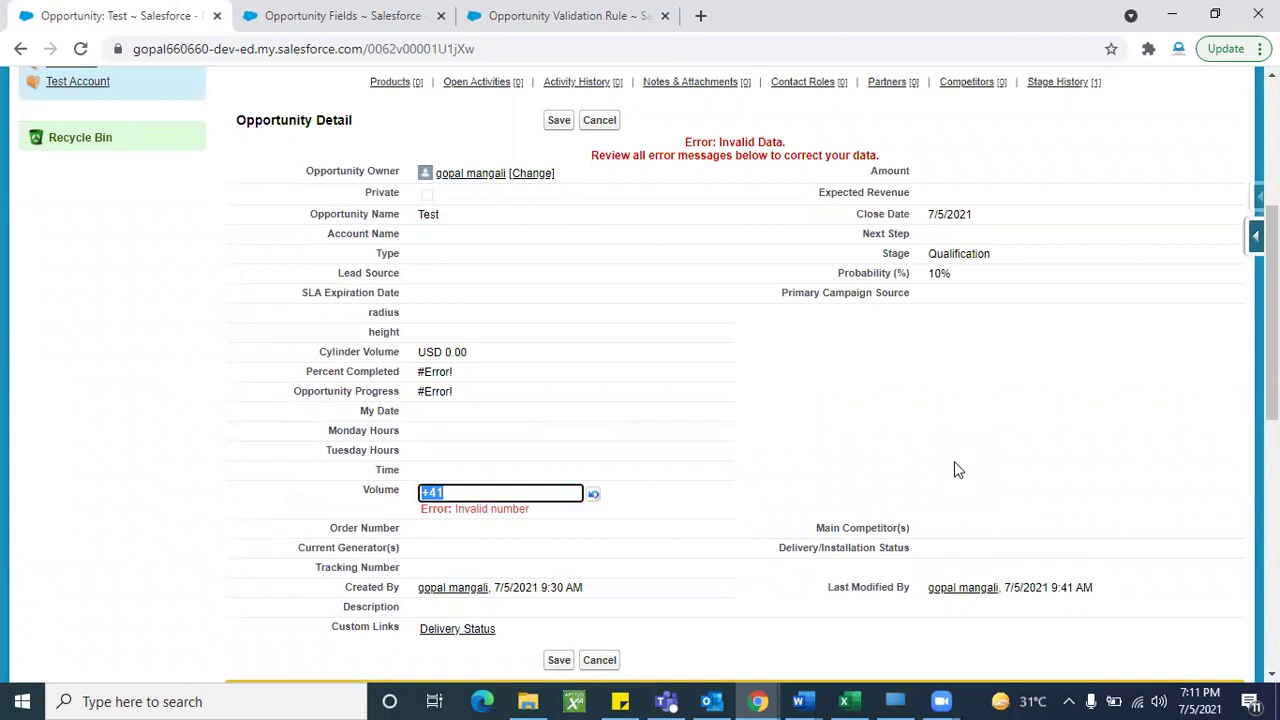
# Change the plus sign in the Volume value to a minus so it reads -41, save the opportunity, and reopen Volume for editing.
pyautogui.click(506, 490)
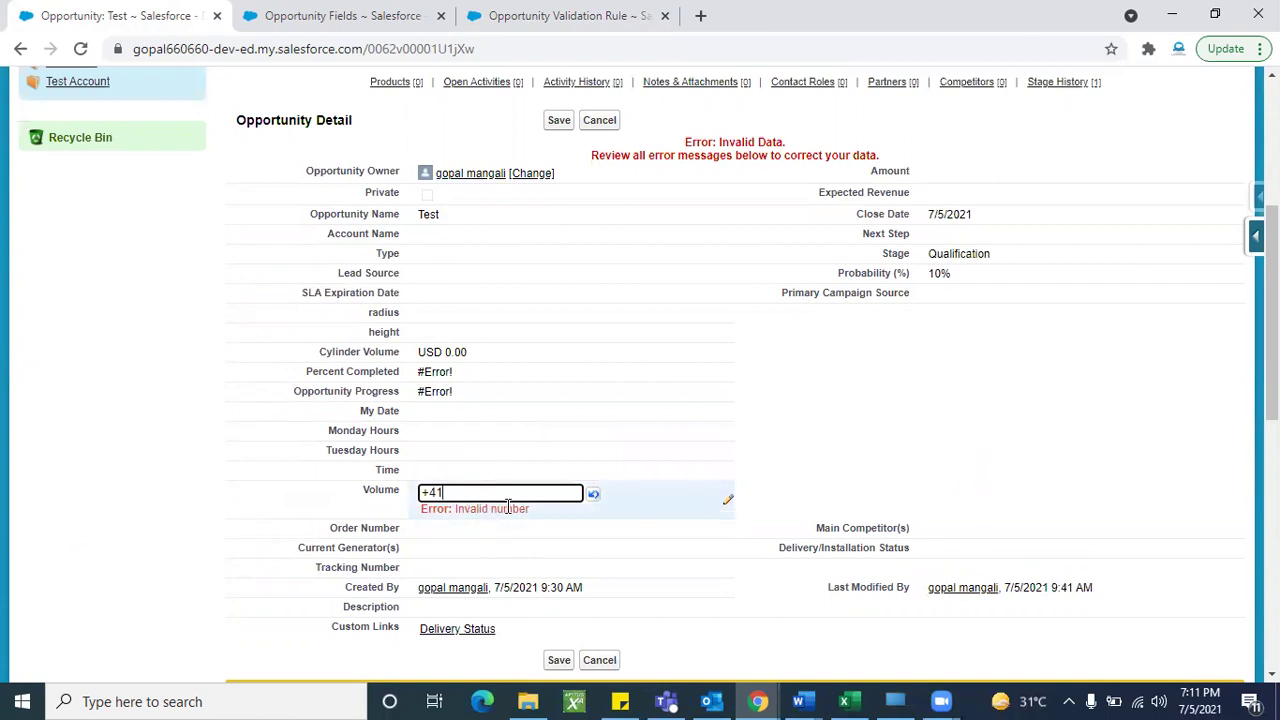
pyautogui.click(428, 490)
pyautogui.press('BackSpace')
pyautogui.write('-')
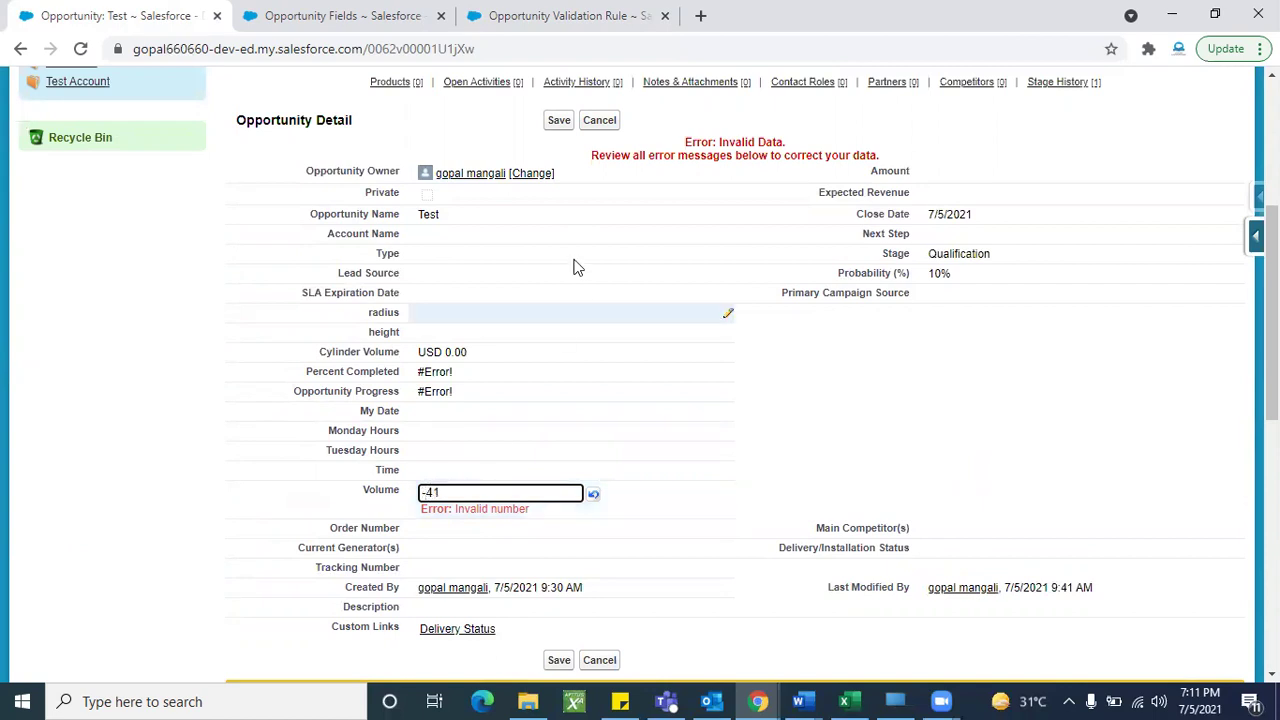
pyautogui.click(561, 122)
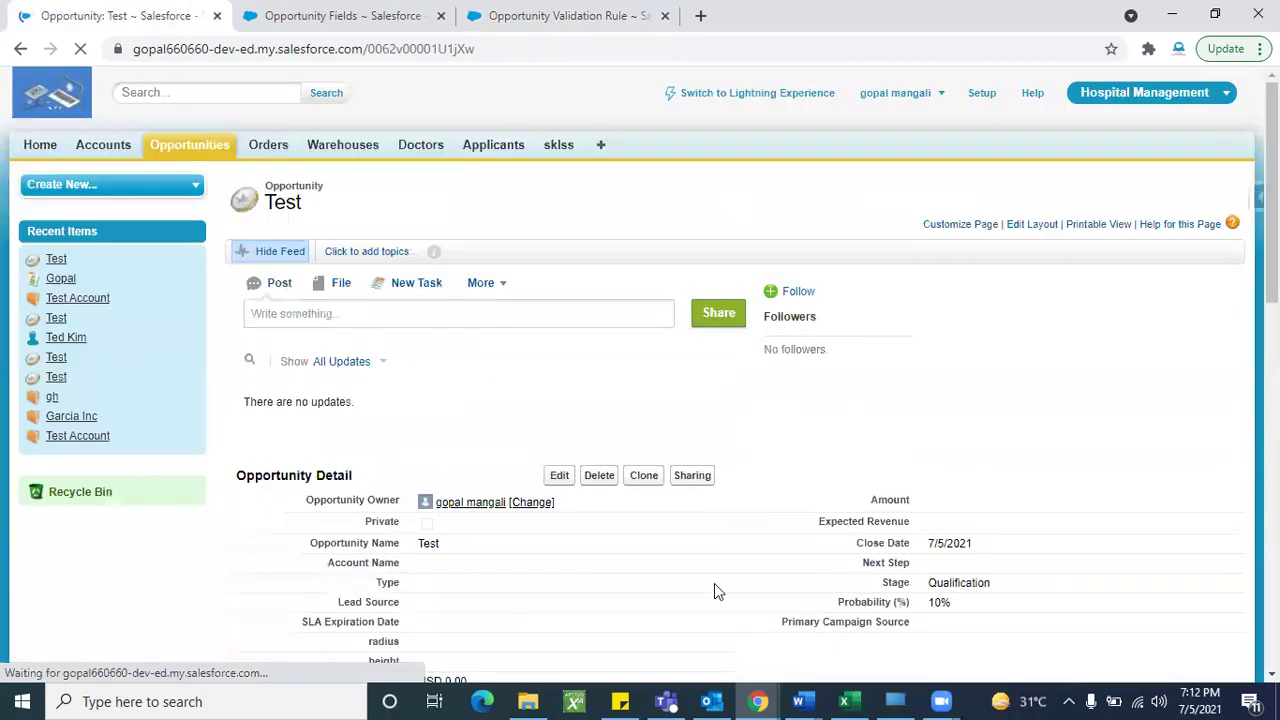
pyautogui.scroll(-3, 714, 583)
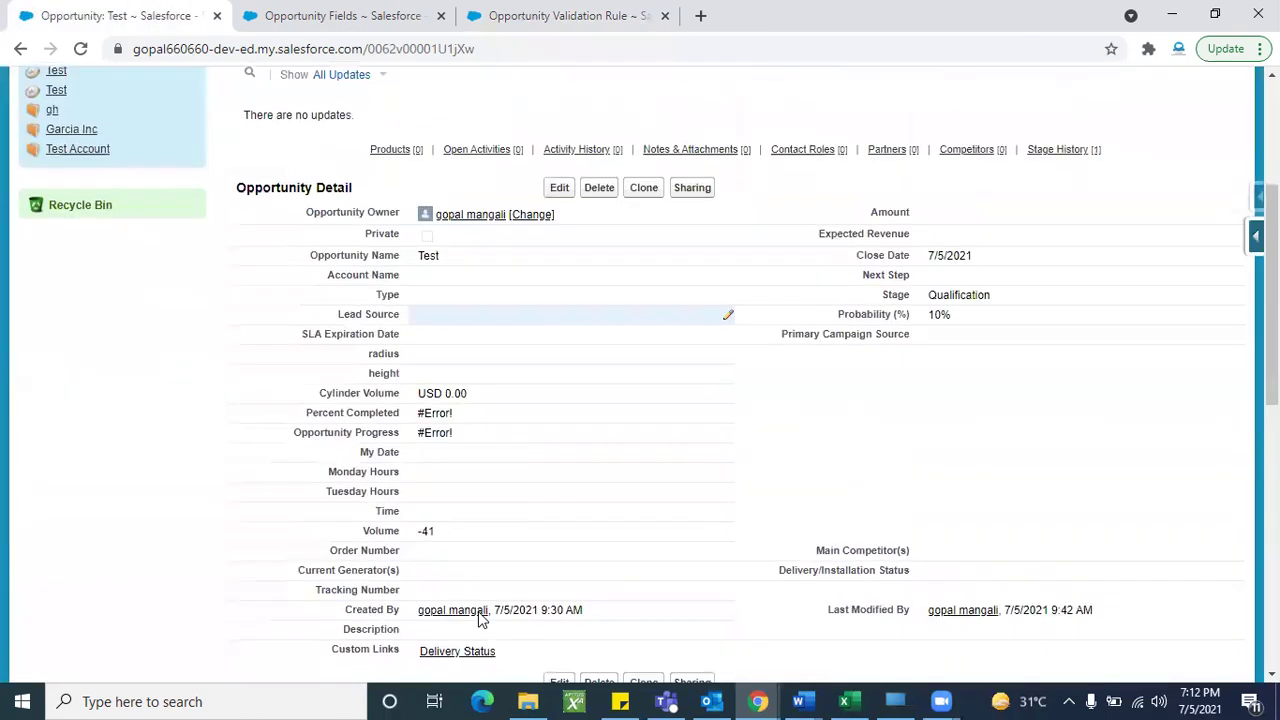
pyautogui.doubleClick(460, 534)
pyautogui.click(460, 534)
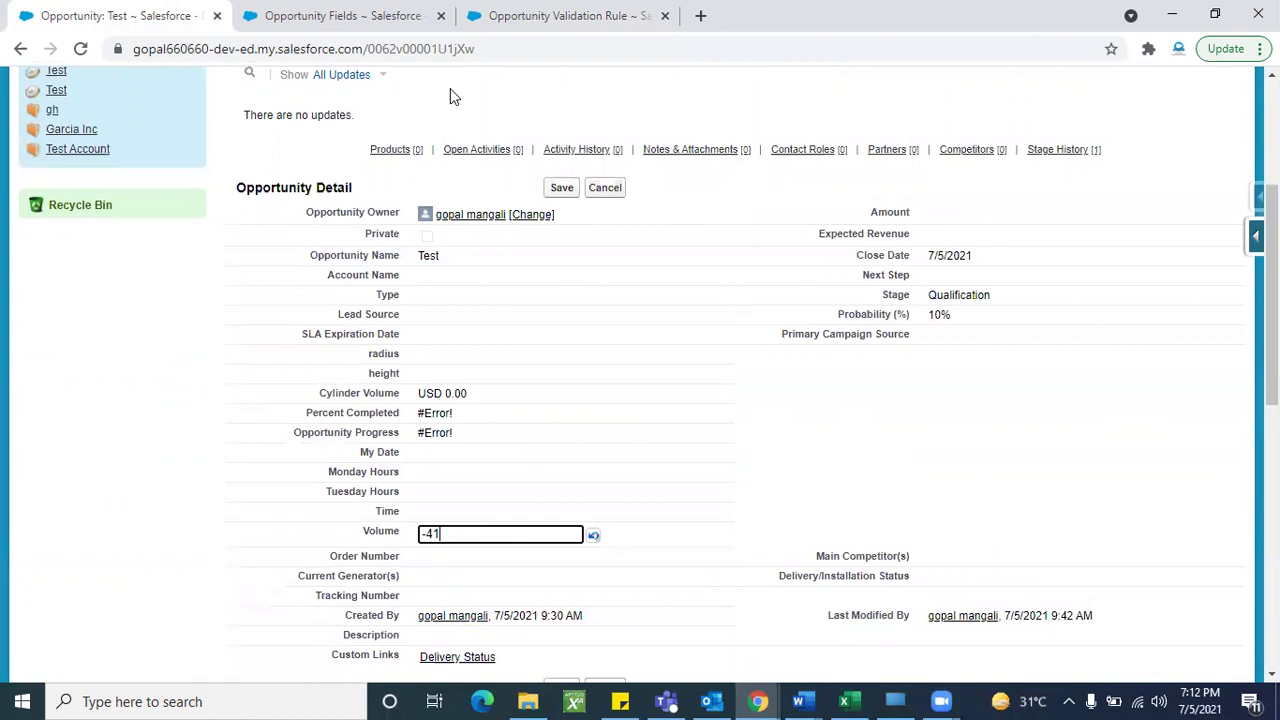
# Remove the ABS function from the Test123 validation rule so its error condition reads Volume_c__c >50, and save the rule.
pyautogui.click(471, 16)
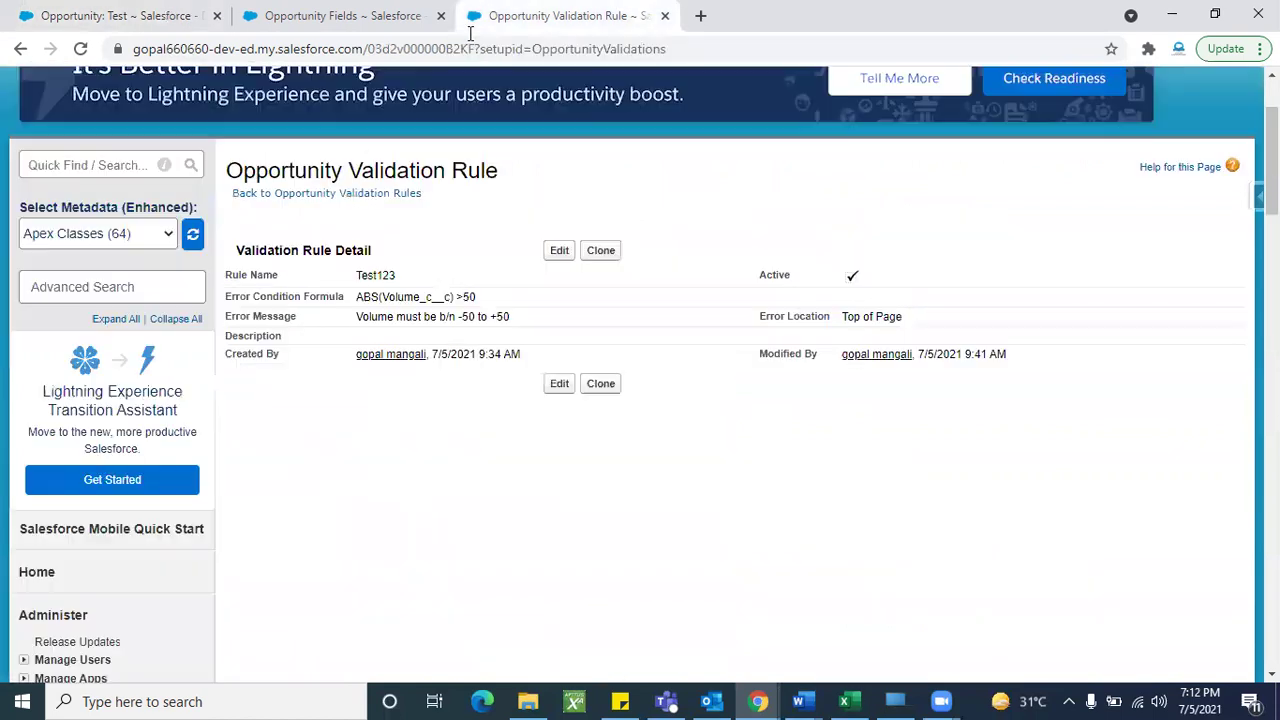
pyautogui.click(558, 250)
pyautogui.scroll(-3, 532, 510)
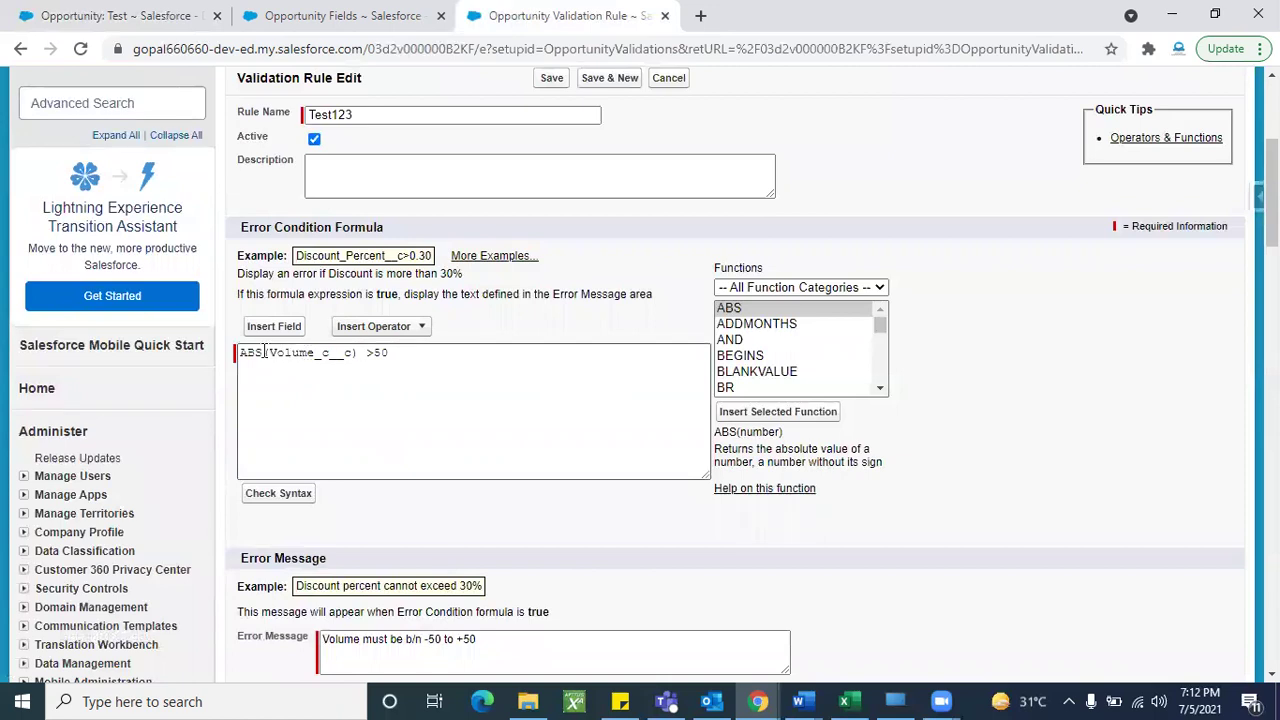
pyautogui.moveTo(268, 352); pyautogui.dragTo(195, 370)
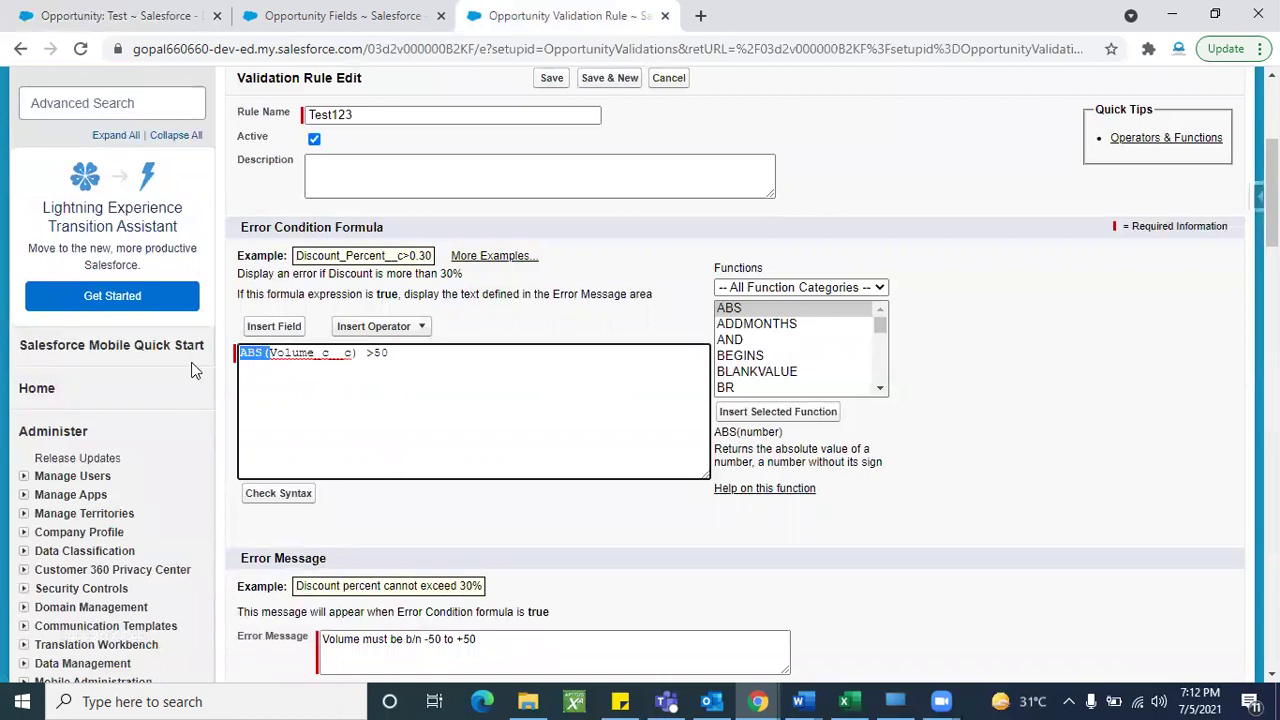
pyautogui.press('BackSpace')
pyautogui.click(329, 352)
pyautogui.press('BackSpace')
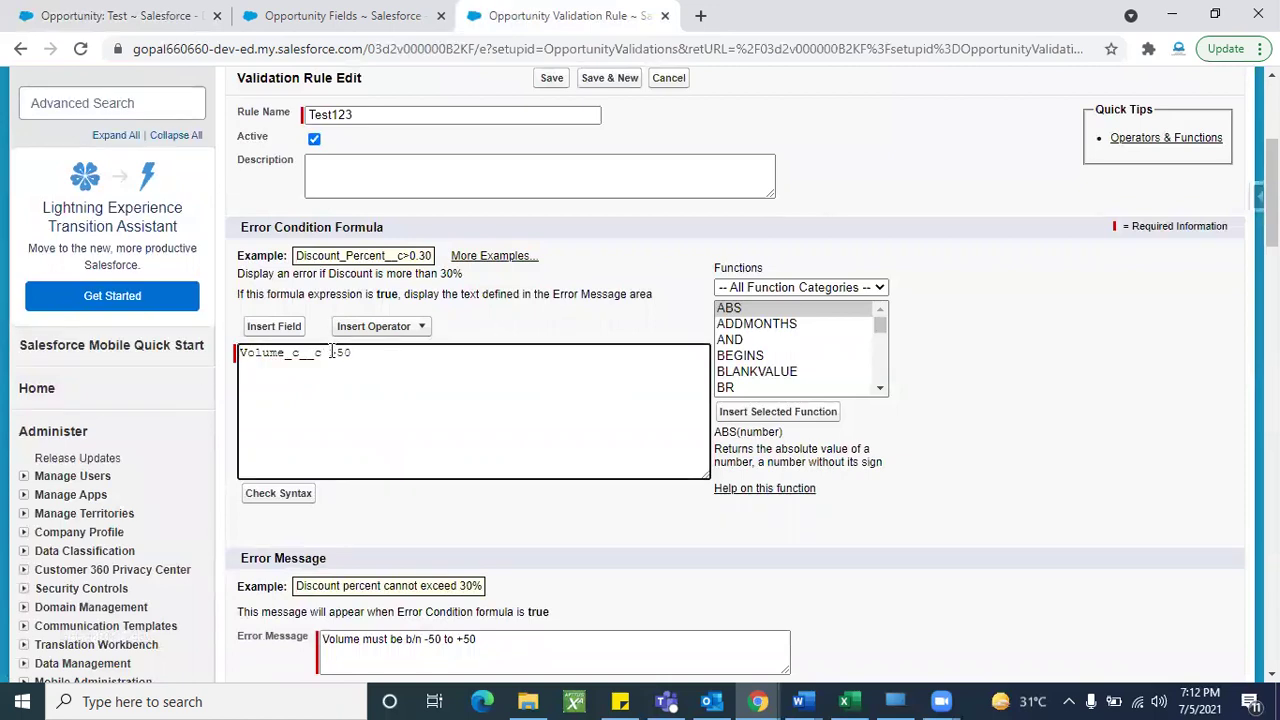
pyautogui.click(562, 88)
pyautogui.click(555, 80)
# Return to the Test opportunity and save it with Volume kept at -41 under the rule without ABS.
pyautogui.click(123, 12)
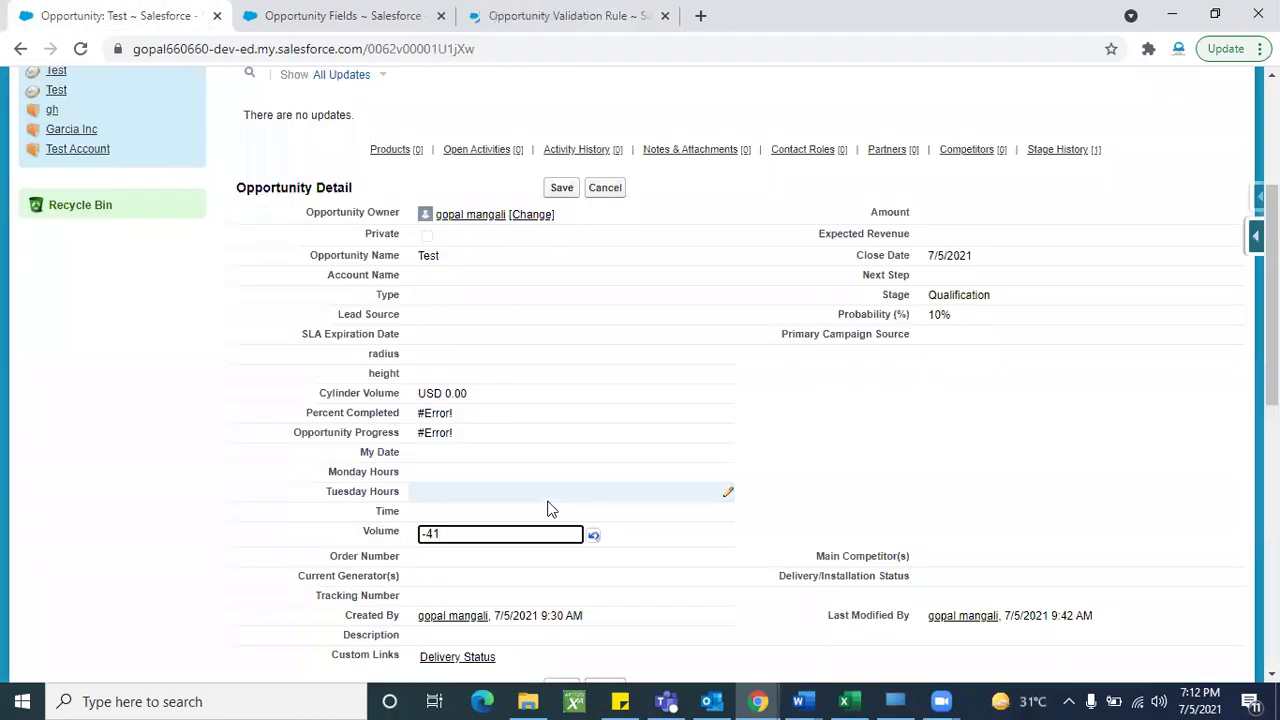
pyautogui.scroll(-1, 547, 510)
pyautogui.scroll(1, 634, 254)
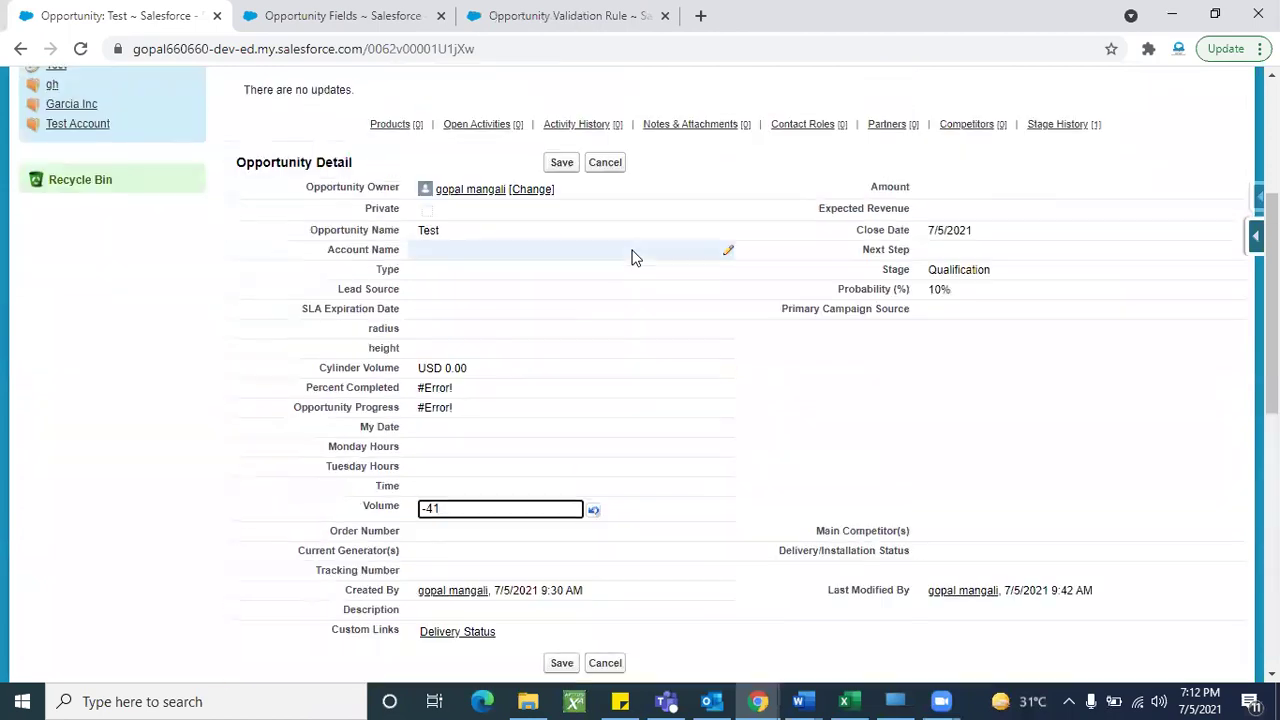
pyautogui.click(563, 164)
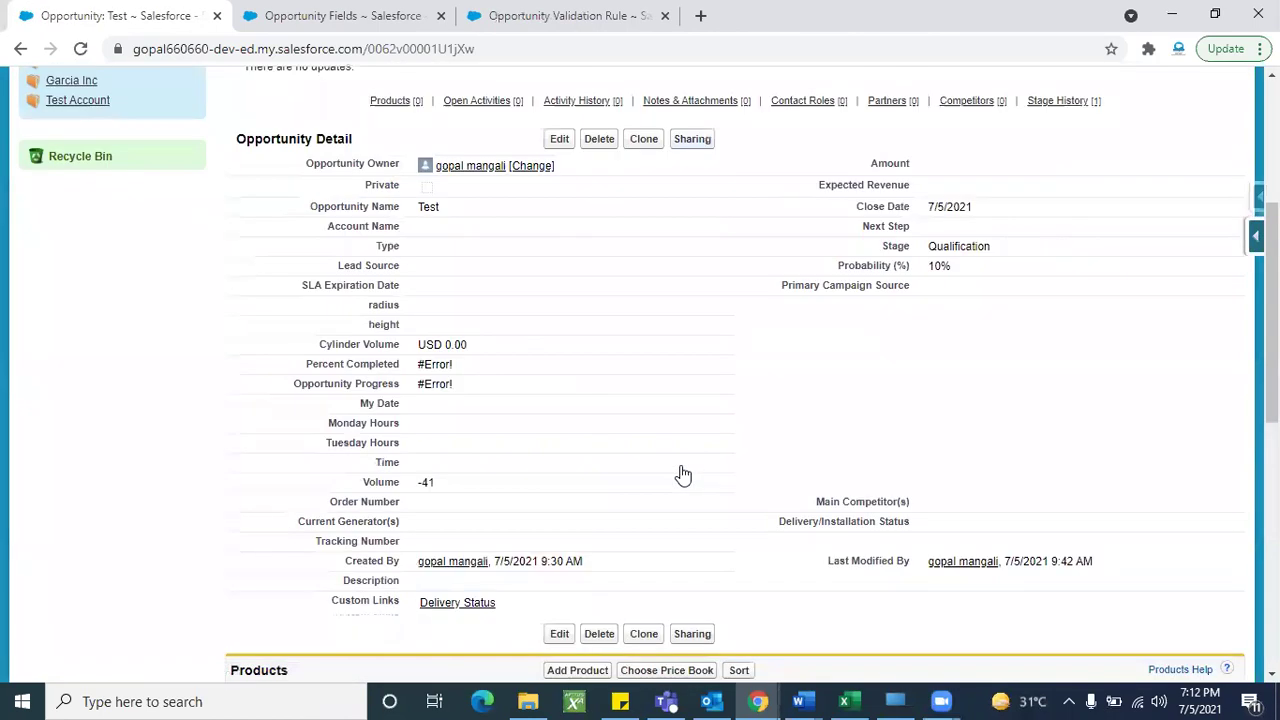
# Check the Test123 rule's formula, and try to save the Test opportunity with its Volume changed to +41.
pyautogui.doubleClick(470, 490)
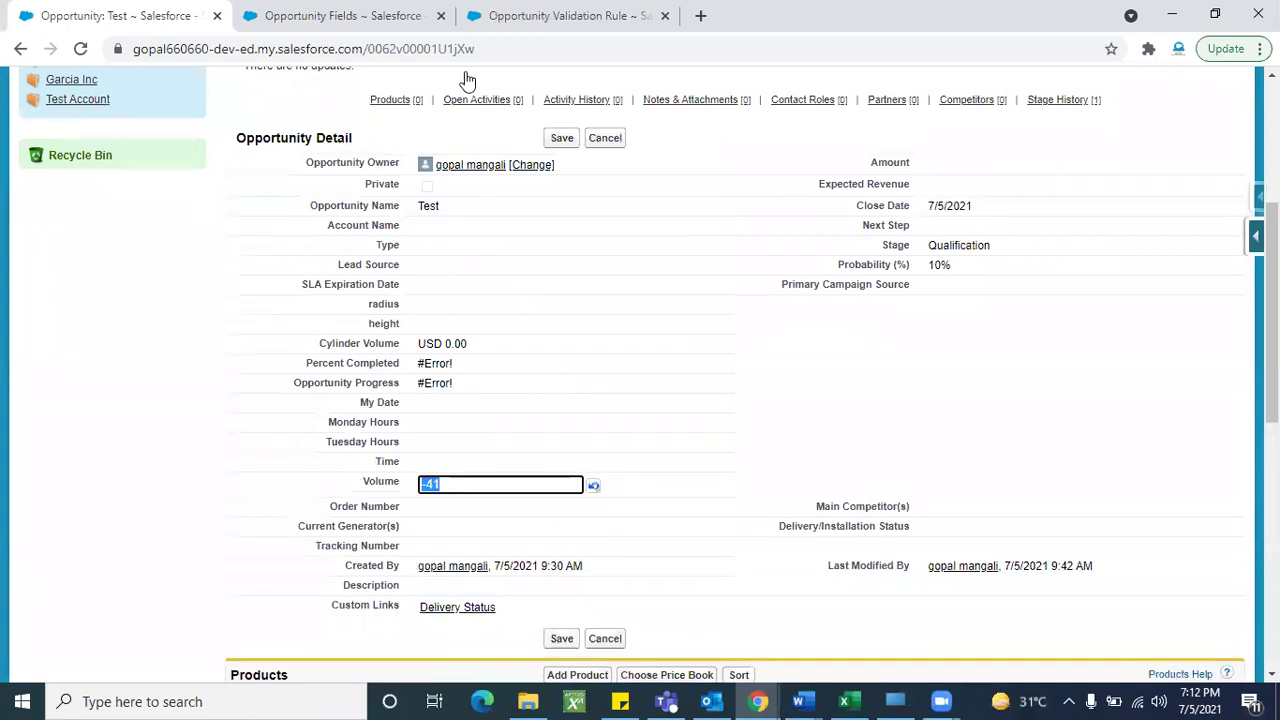
pyautogui.hotkey('ctrl', 'shift', 'Tab')
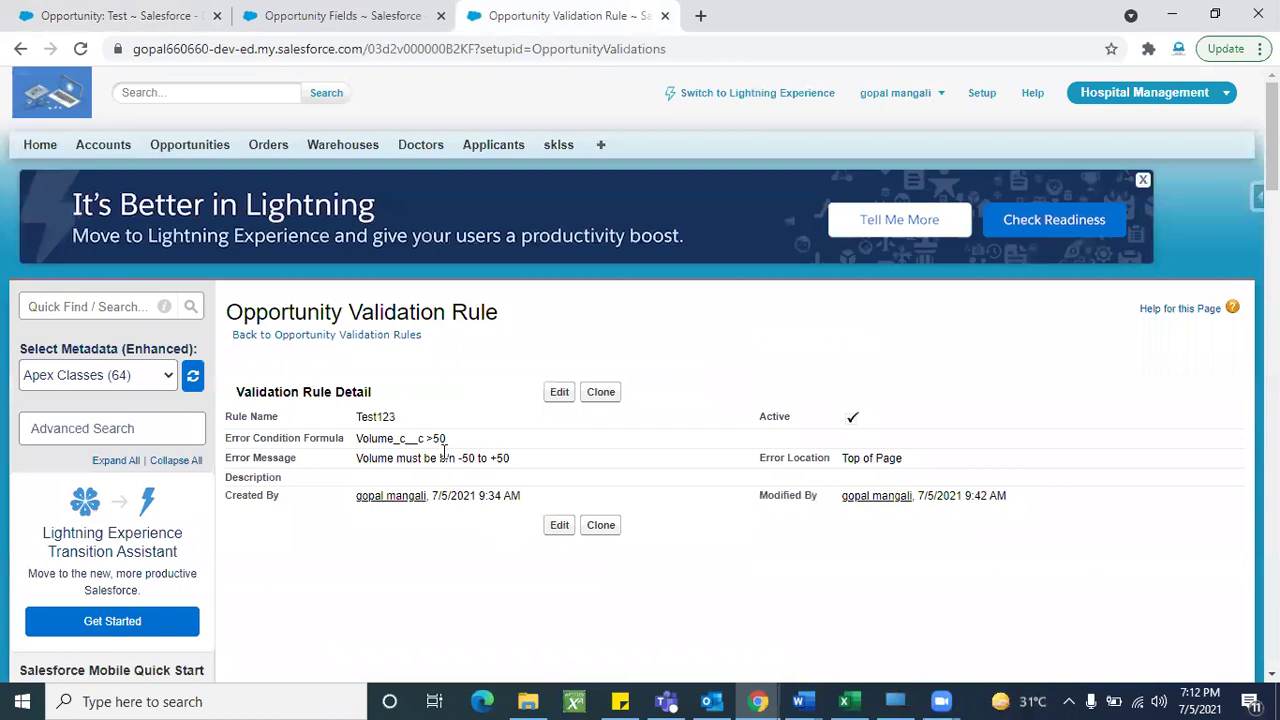
pyautogui.click(143, 15)
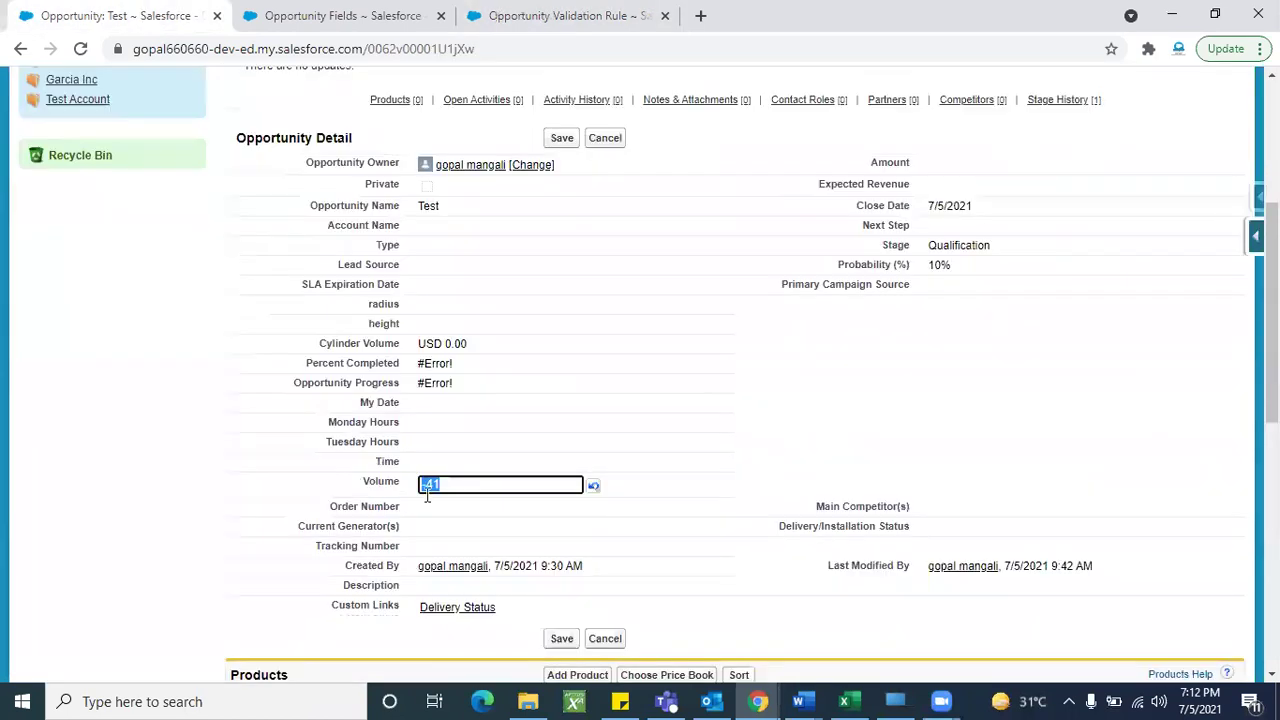
pyautogui.press('BackSpace')
pyautogui.write('+')
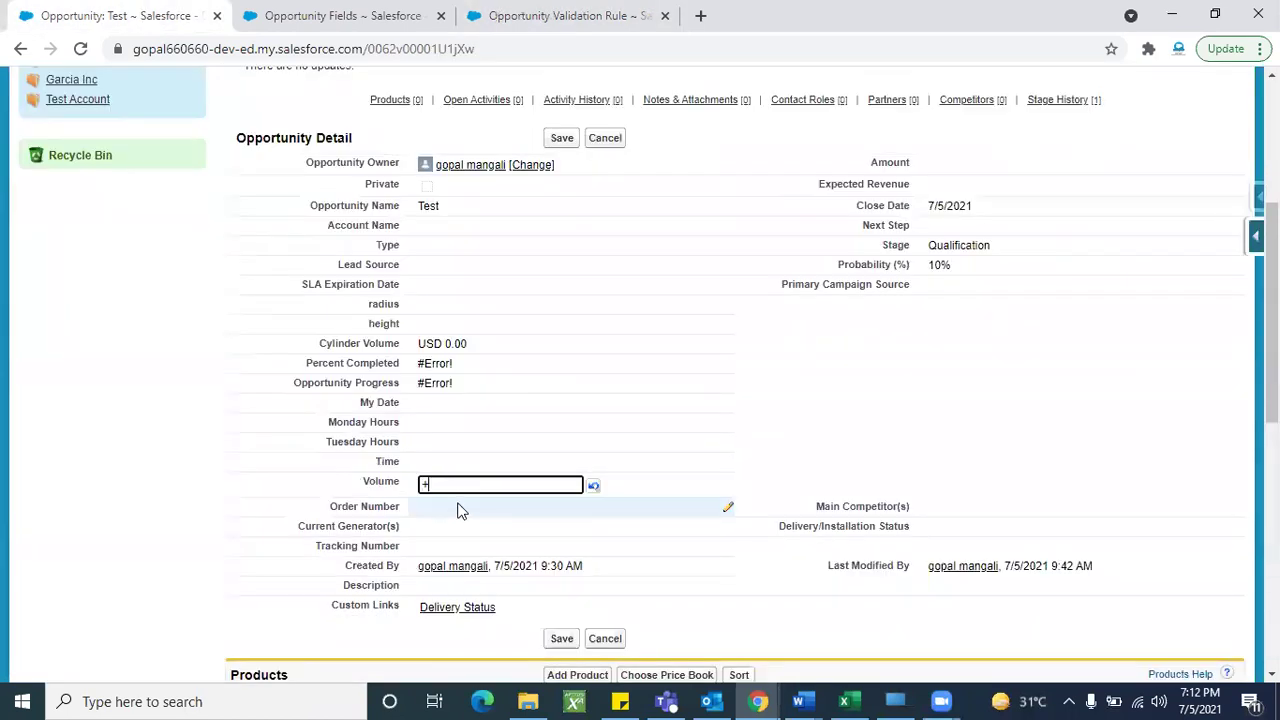
pyautogui.write('41')
pyautogui.click(557, 144)
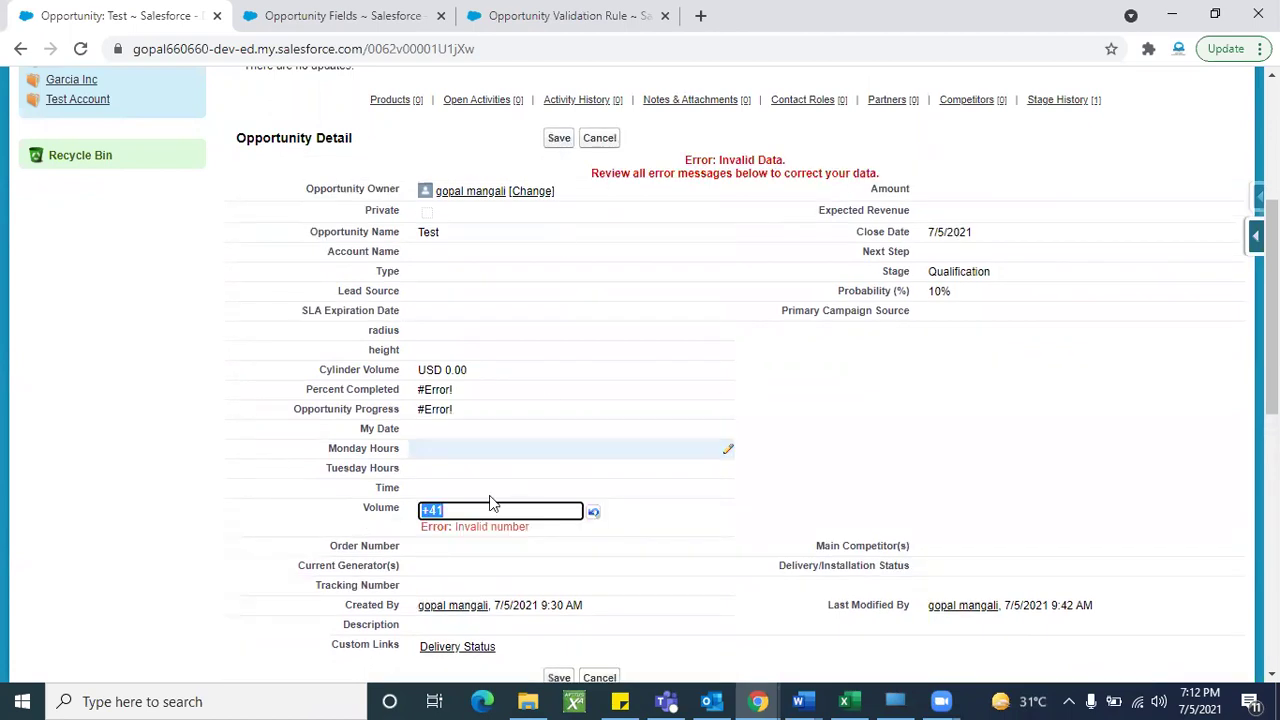
# Remove the plus sign from the Volume value so it reads 41, and save the opportunity.
pyautogui.click(434, 512)
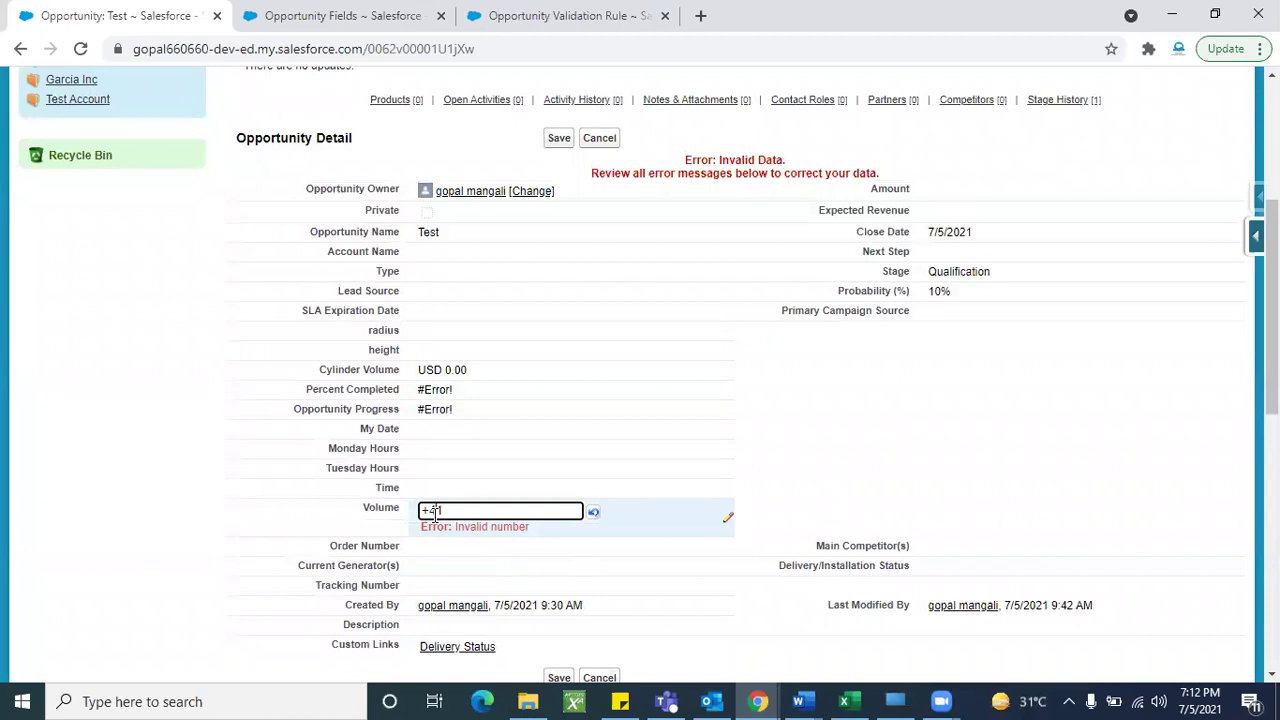
pyautogui.moveTo(427, 512); pyautogui.dragTo(416, 515)
pyautogui.press('BackSpace')
pyautogui.click(548, 143)
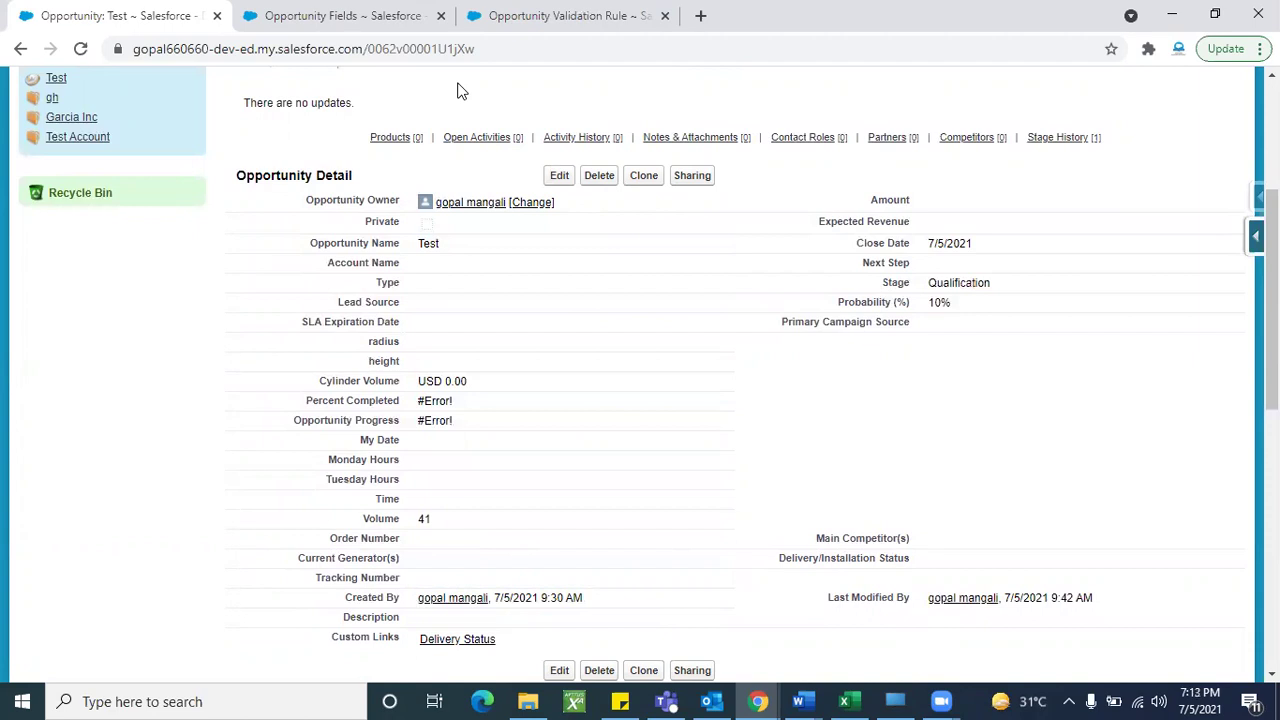
# Change the Test opportunity's Volume to -51 and save the opportunity.
pyautogui.doubleClick(478, 519)
pyautogui.press('BackSpace')
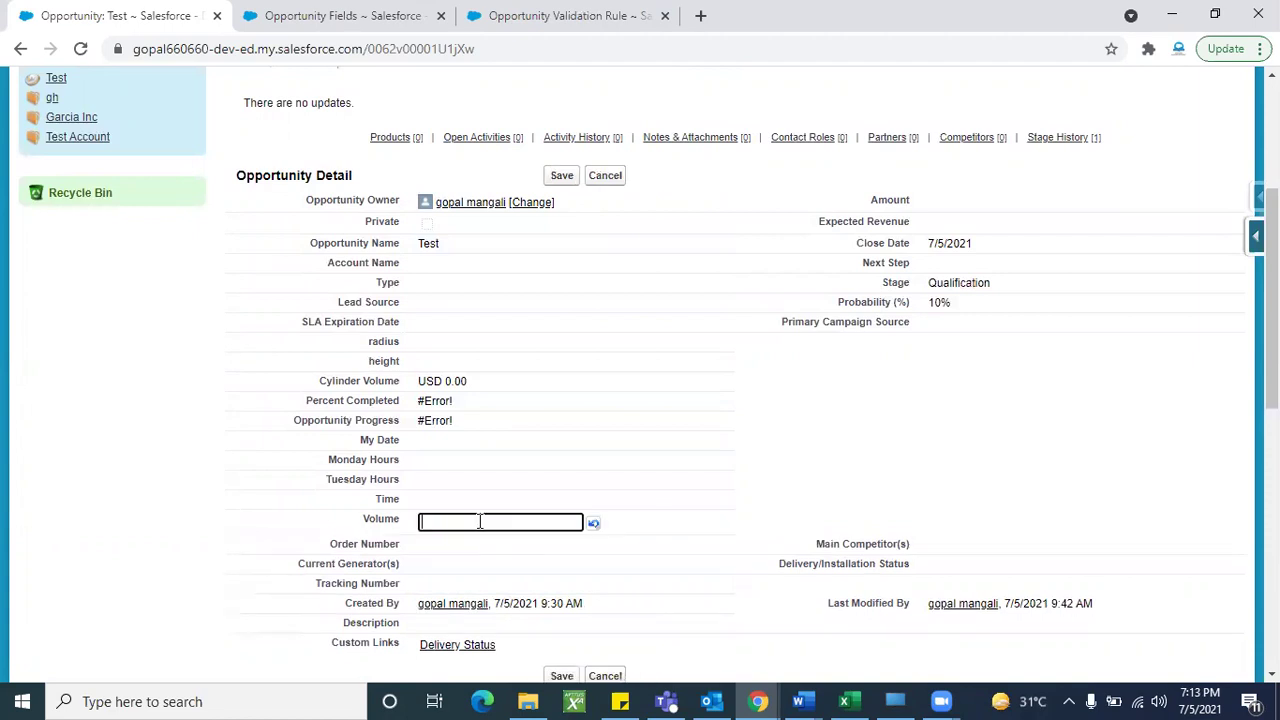
pyautogui.write('-51')
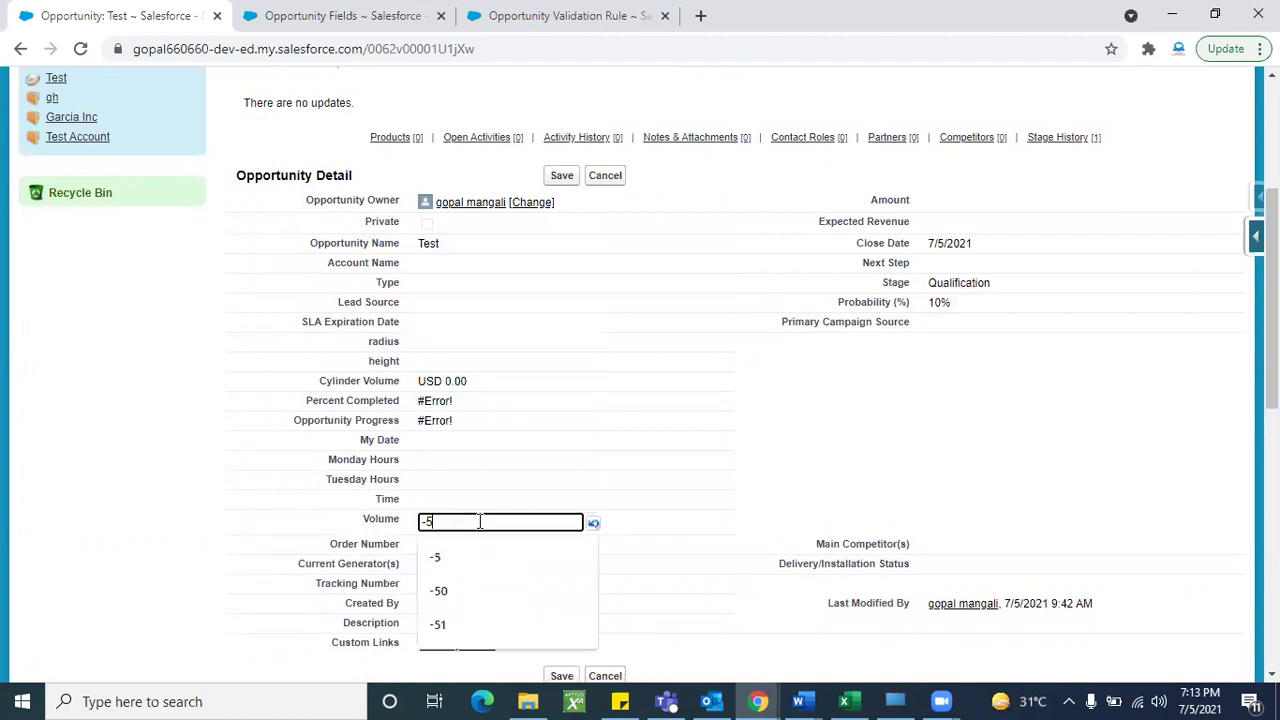
pyautogui.click(559, 180)
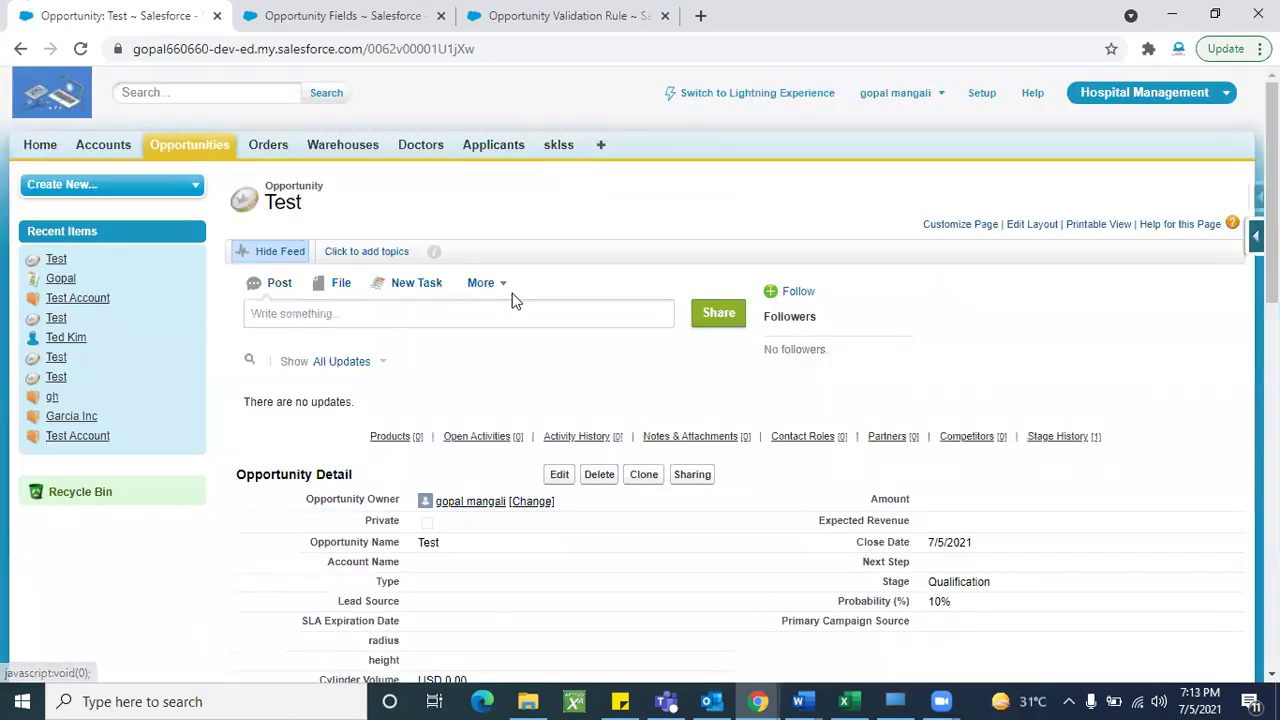
pyautogui.scroll(-3, 511, 298)
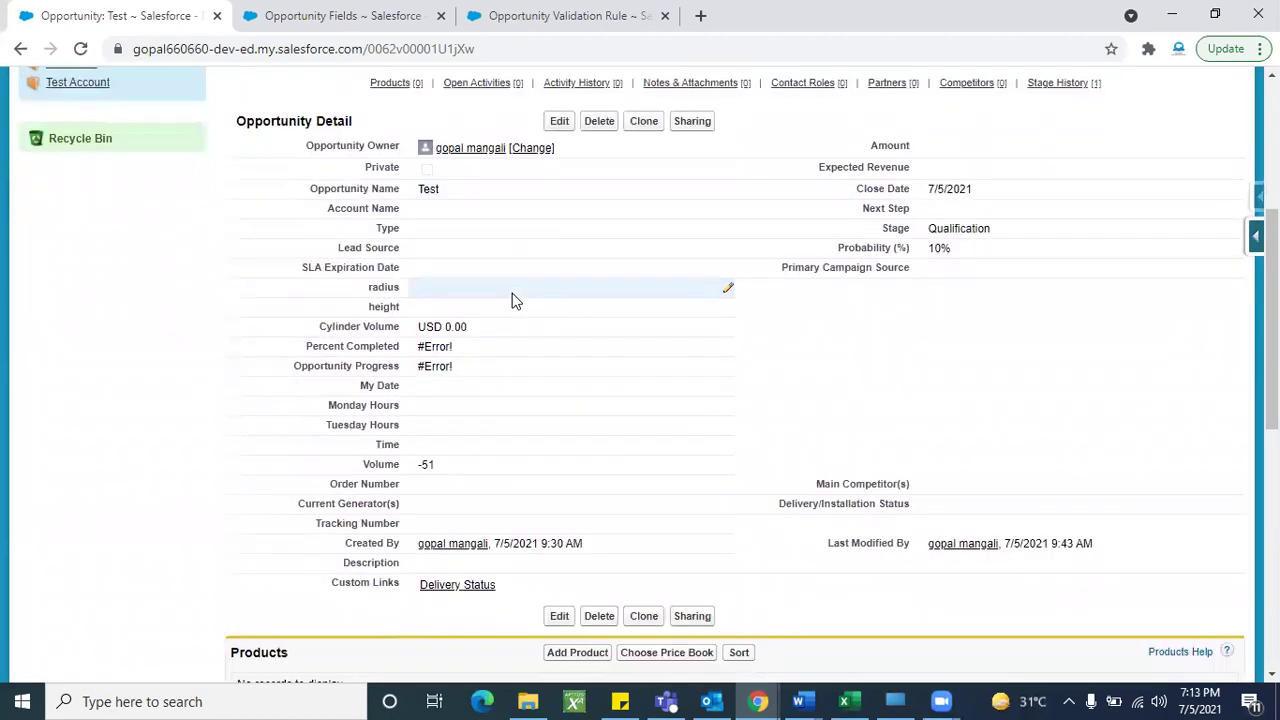
# Examine the error condition formula on the Test123 validation rule's detail page.
pyautogui.click(468, 28)
pyautogui.moveTo(448, 438); pyautogui.dragTo(356, 438)
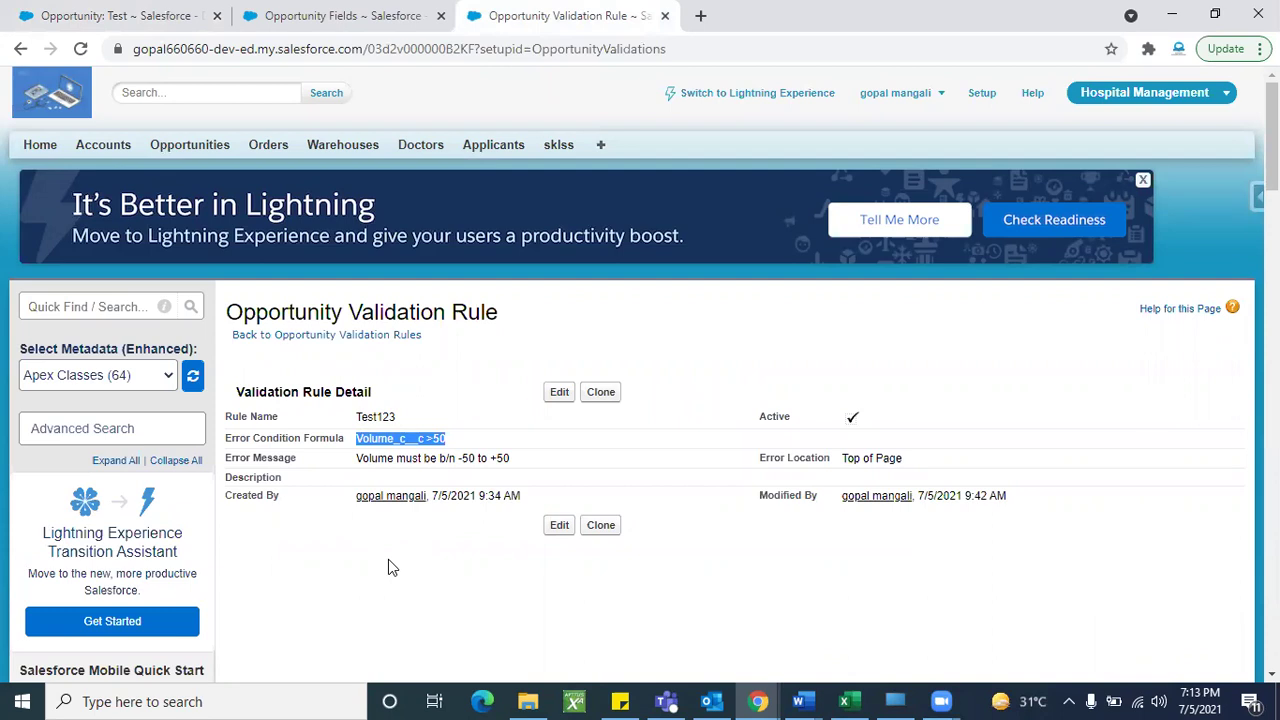
pyautogui.click(374, 555)
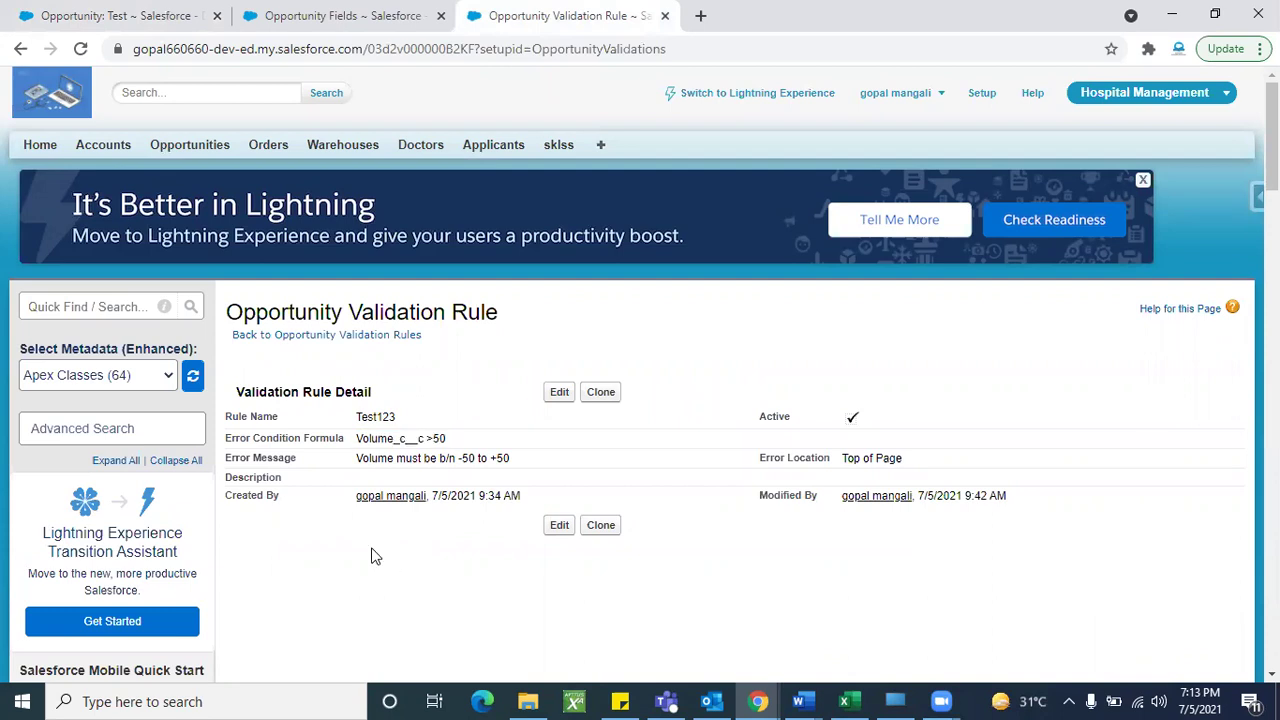
# Compare the Test123 rule's error condition formula with the Volume value saved on the Test opportunity.
pyautogui.doubleClick(390, 438)
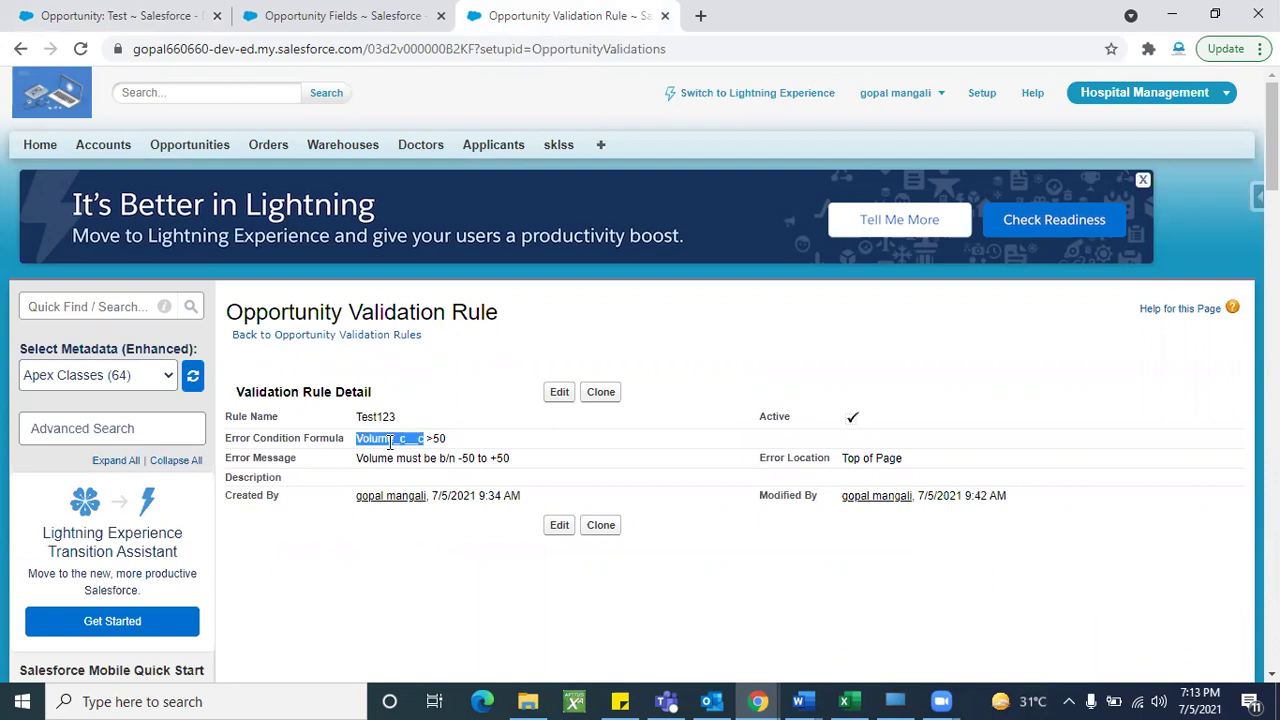
pyautogui.click(390, 440)
pyautogui.click(390, 440)
pyautogui.doubleClick(390, 440)
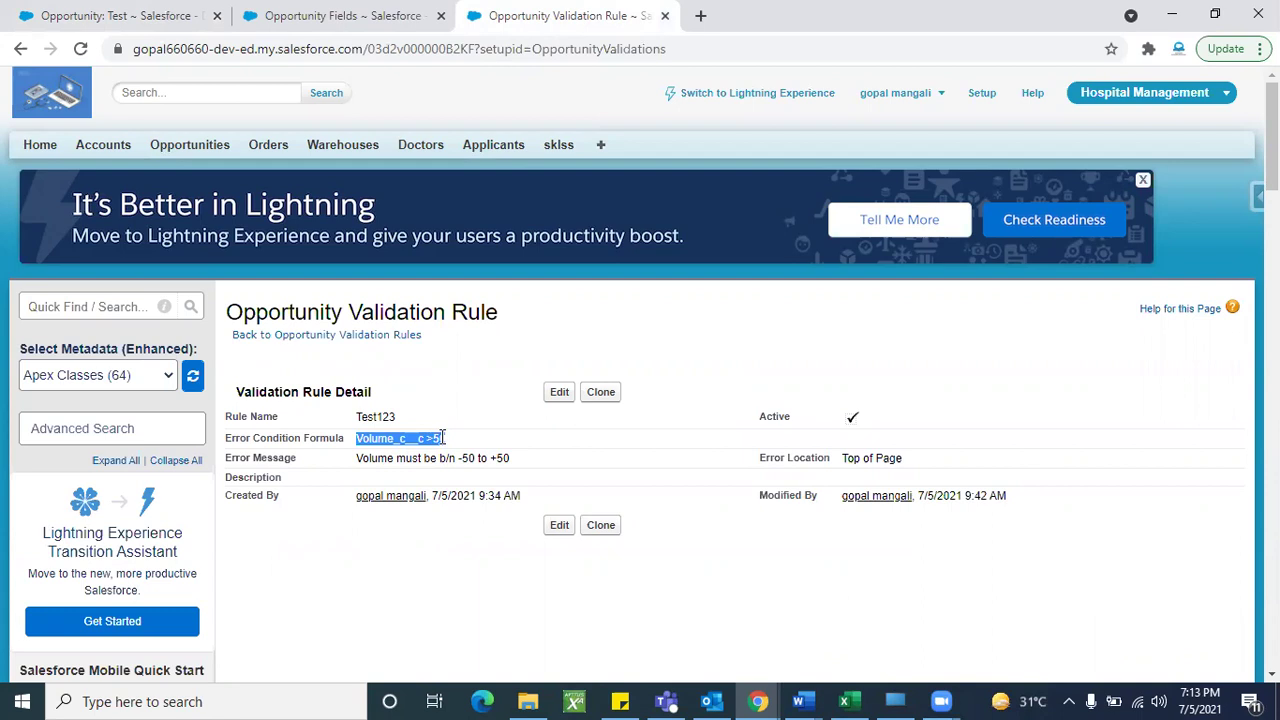
pyautogui.click(388, 440)
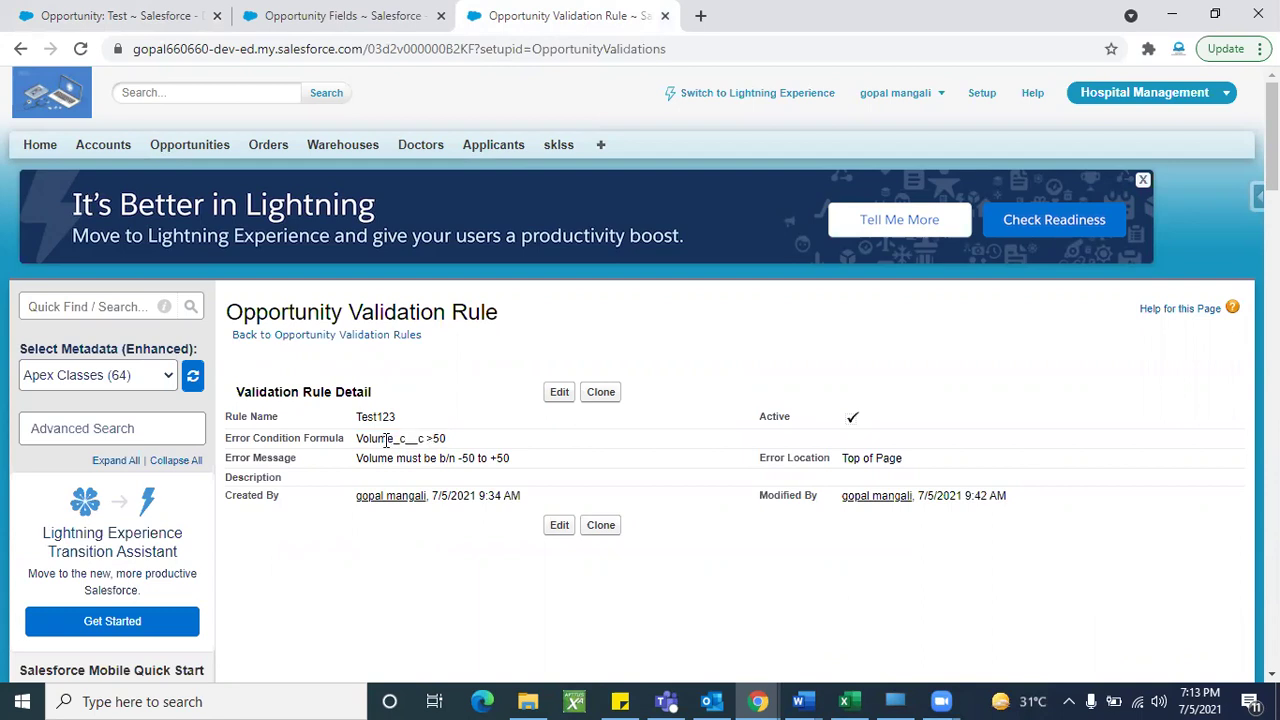
pyautogui.click(156, 23)
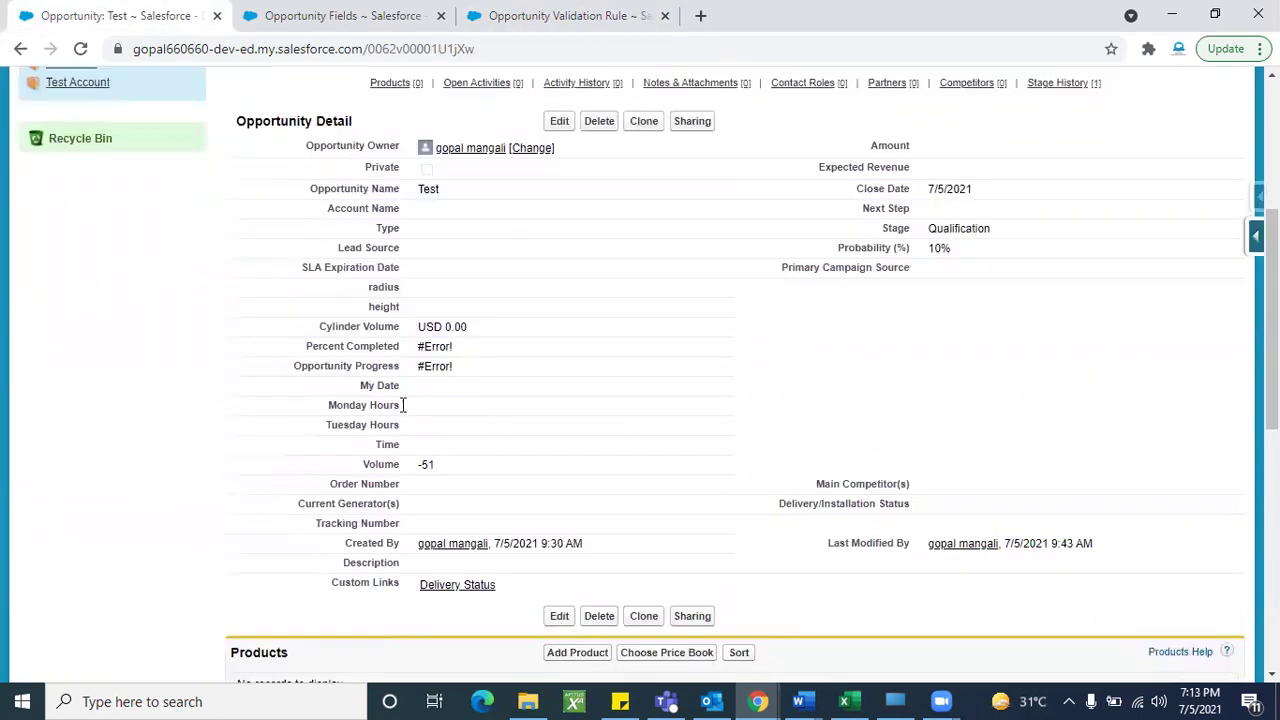
pyautogui.doubleClick(470, 472)
pyautogui.click(182, 482)
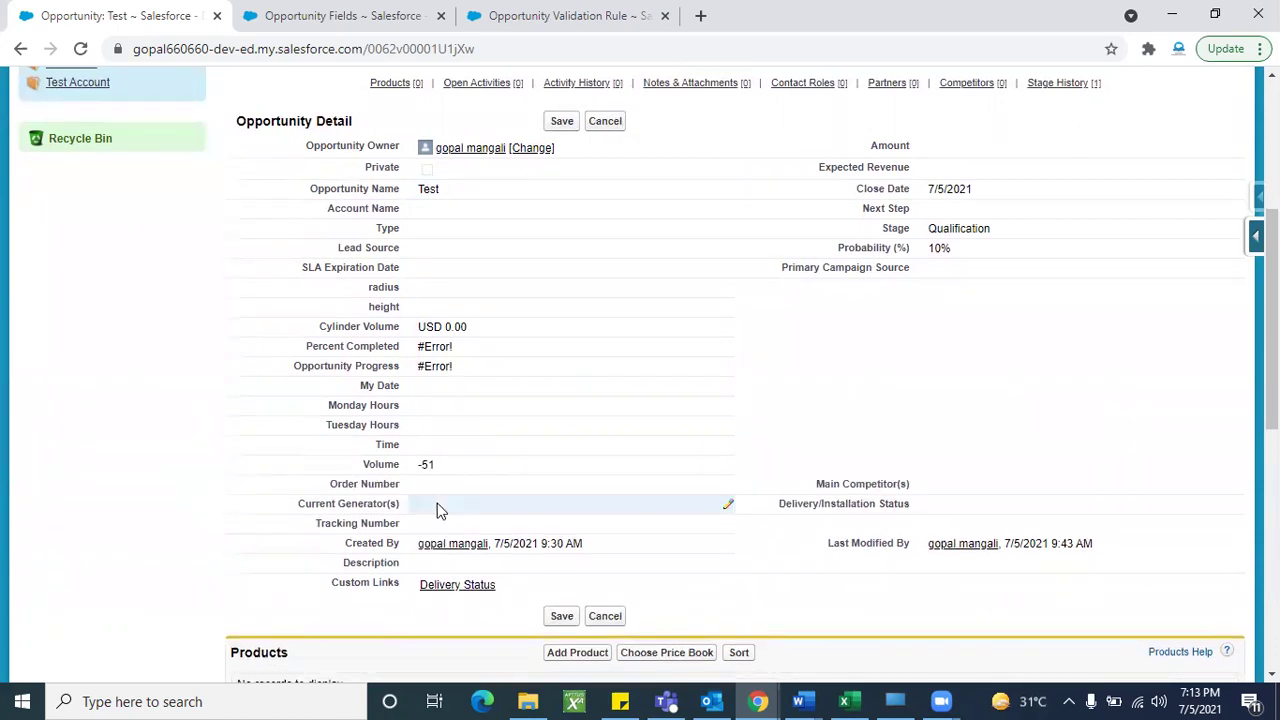
pyautogui.click(600, 121)
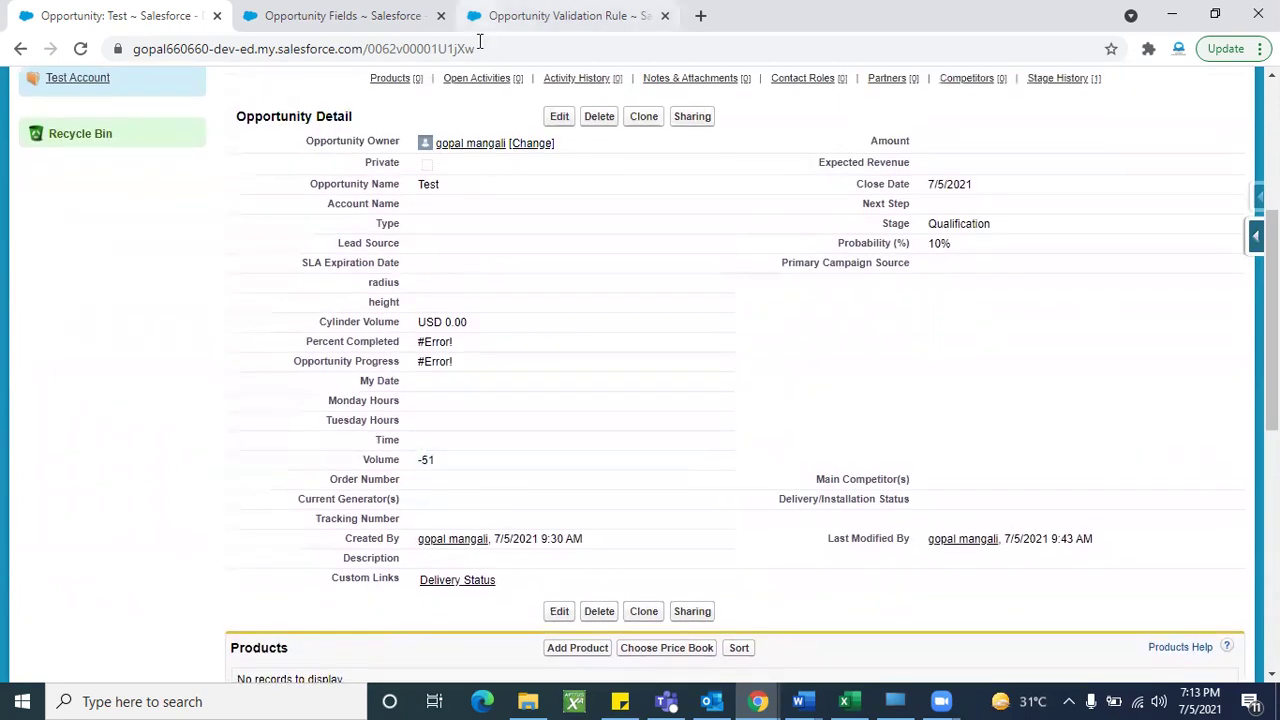
pyautogui.click(500, 16)
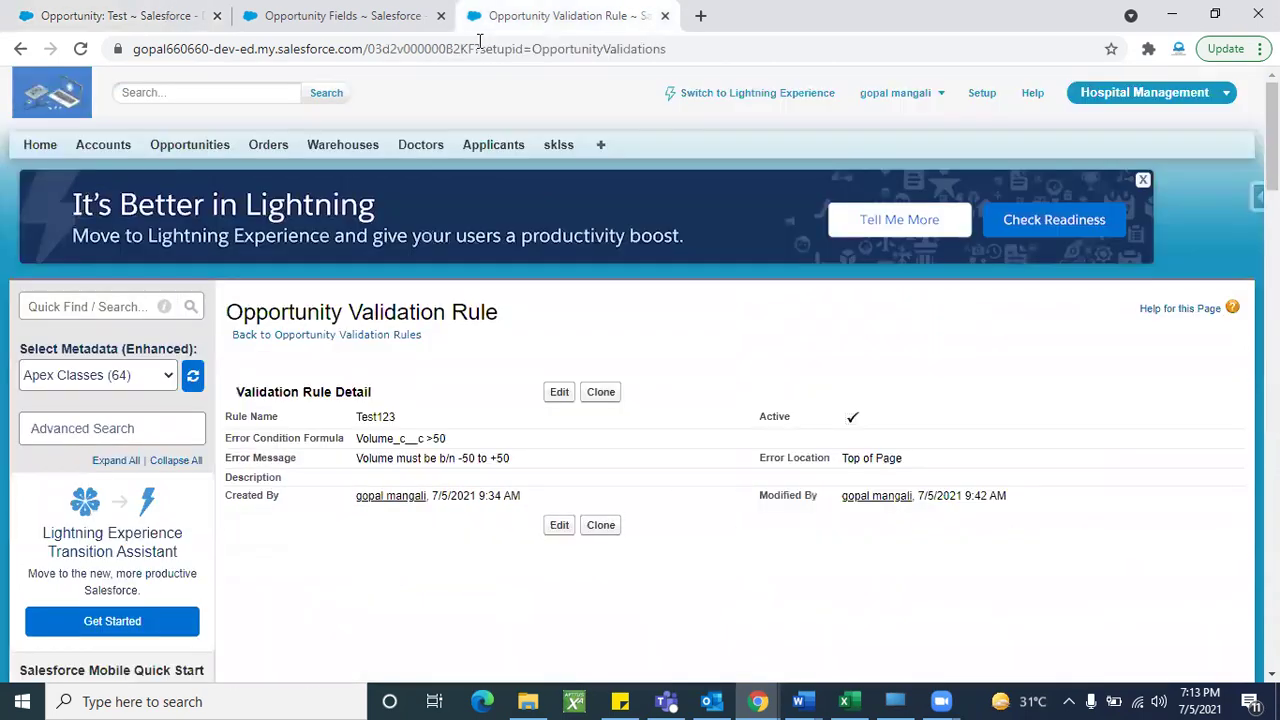
pyautogui.tripleClick(396, 440)
pyautogui.click(406, 570)
pyautogui.tripleClick(438, 439)
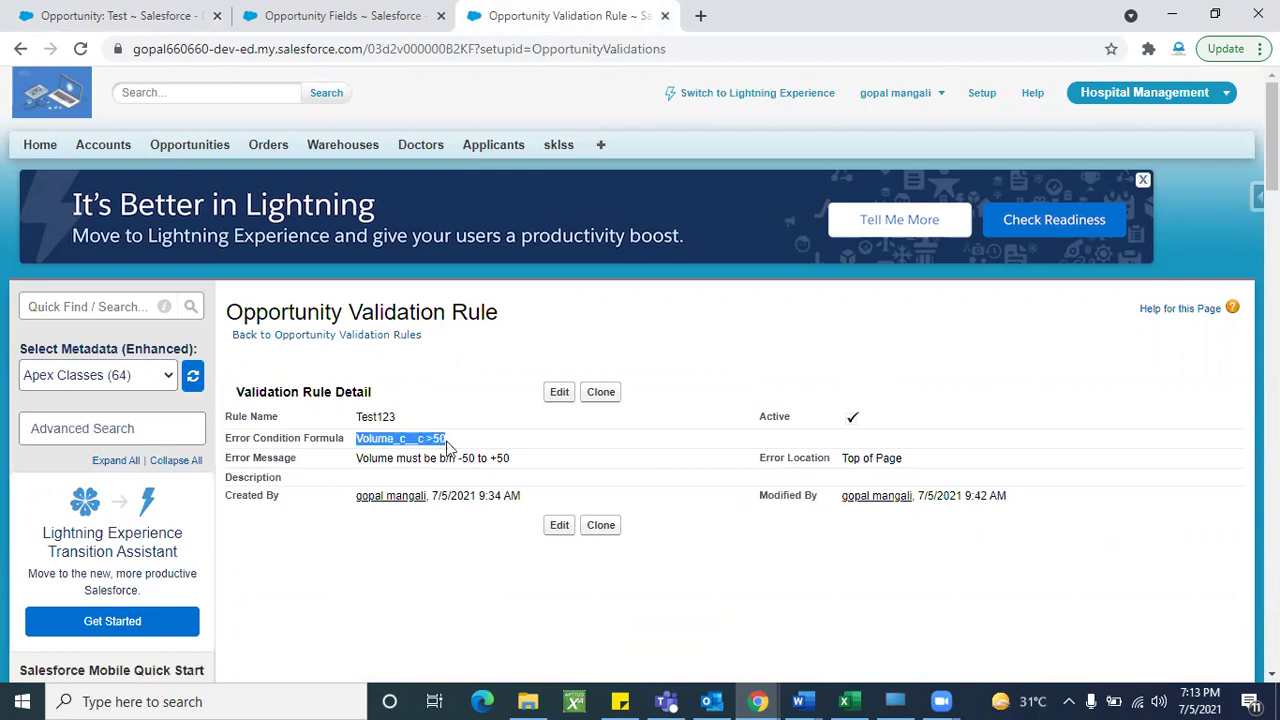
pyautogui.click(450, 449)
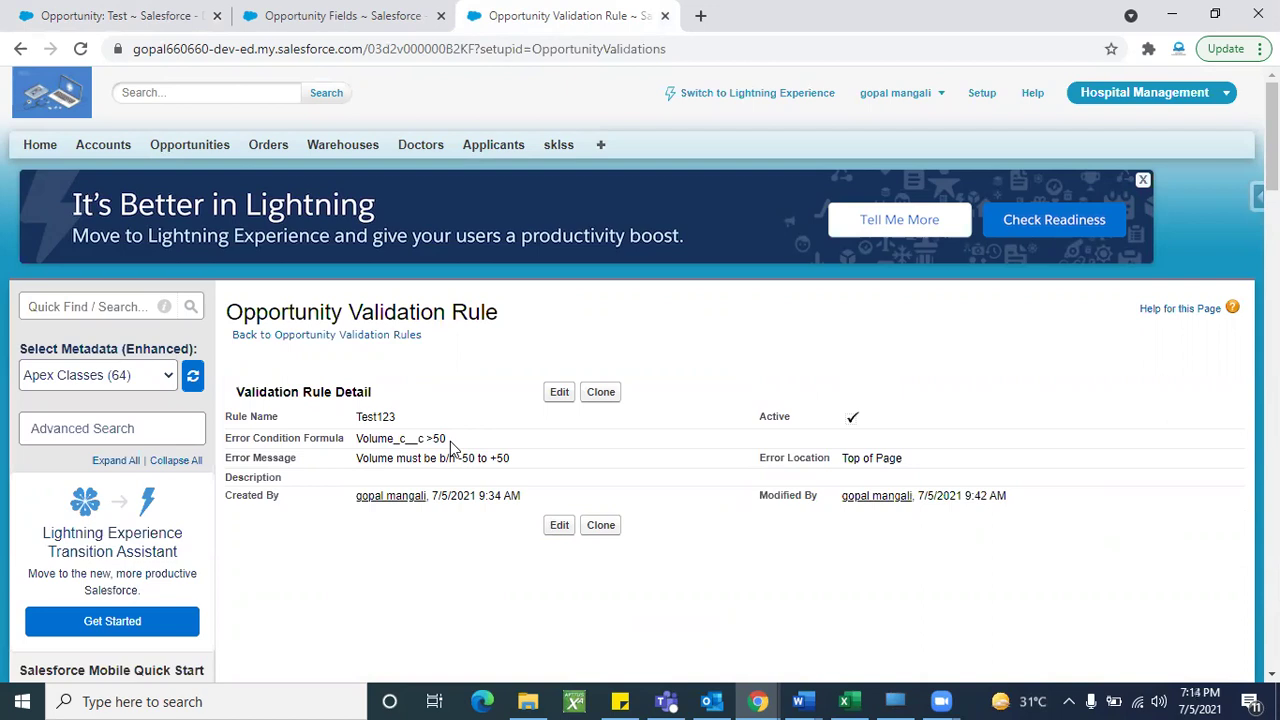
# Change the Test opportunity's Volume to -1 and save the opportunity.
pyautogui.click(135, 12)
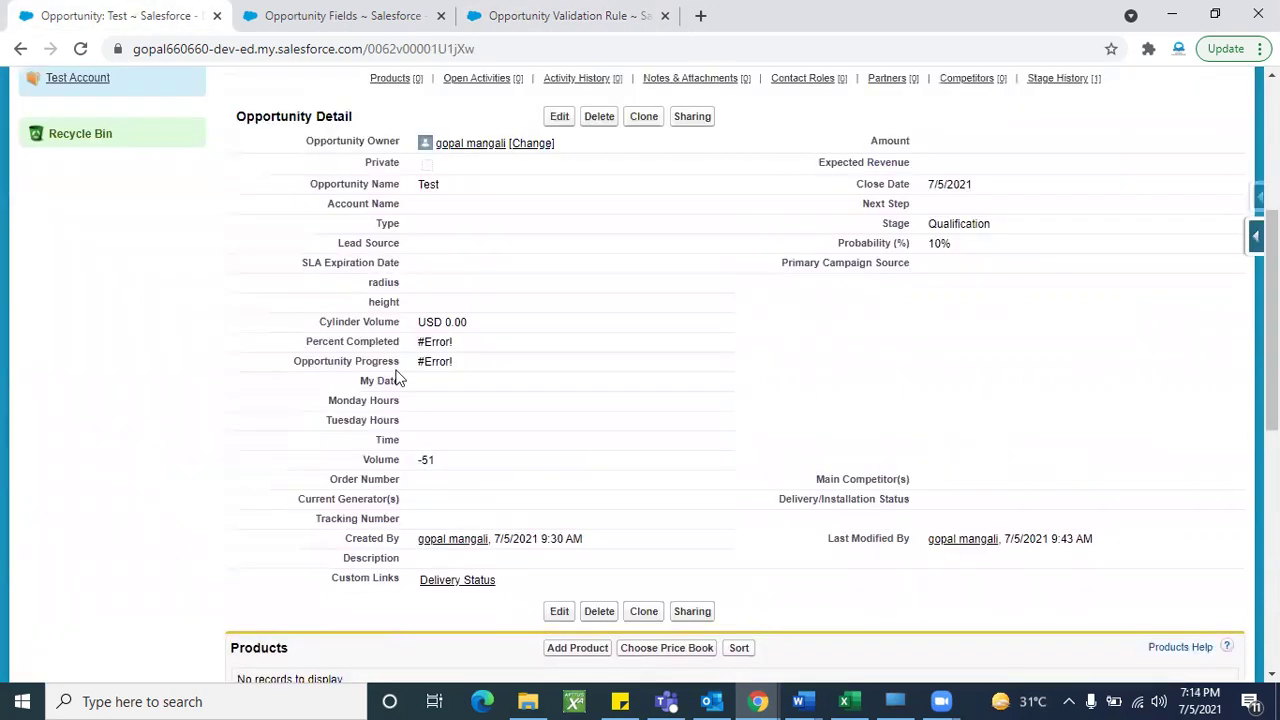
pyautogui.doubleClick(444, 460)
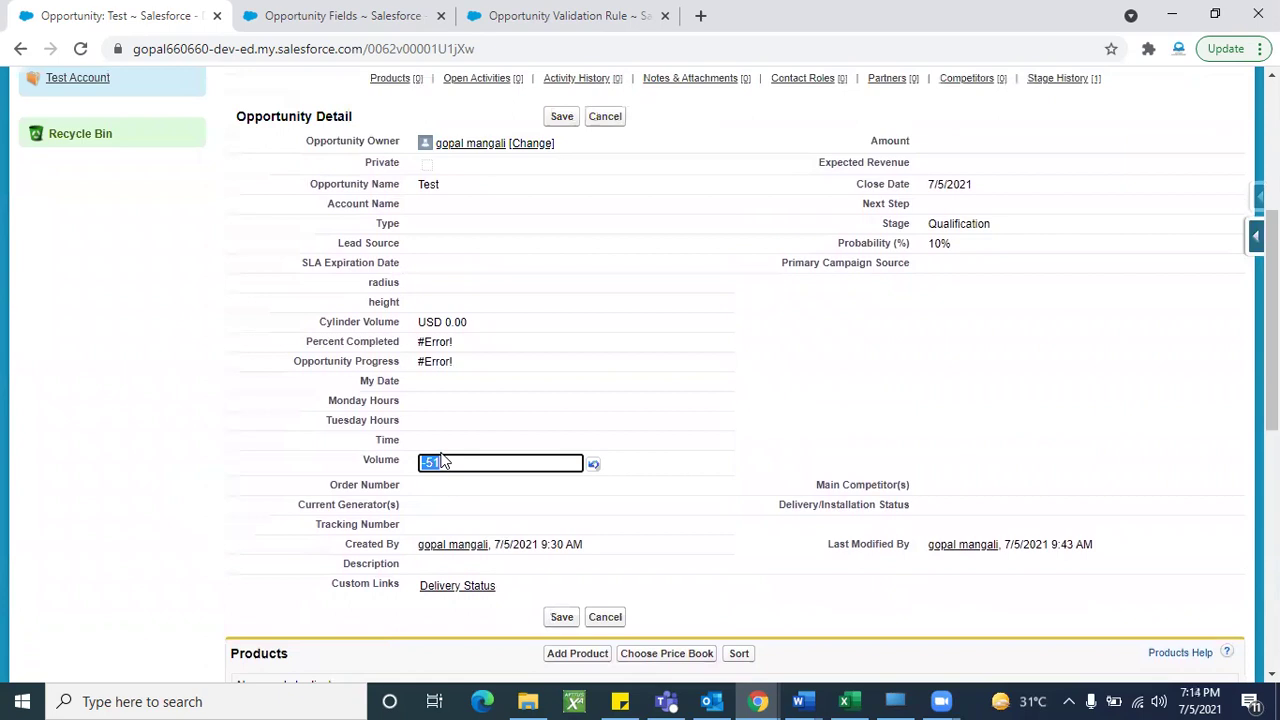
pyautogui.click(455, 462)
pyautogui.press('BackSpace')
pyautogui.press('BackSpace')
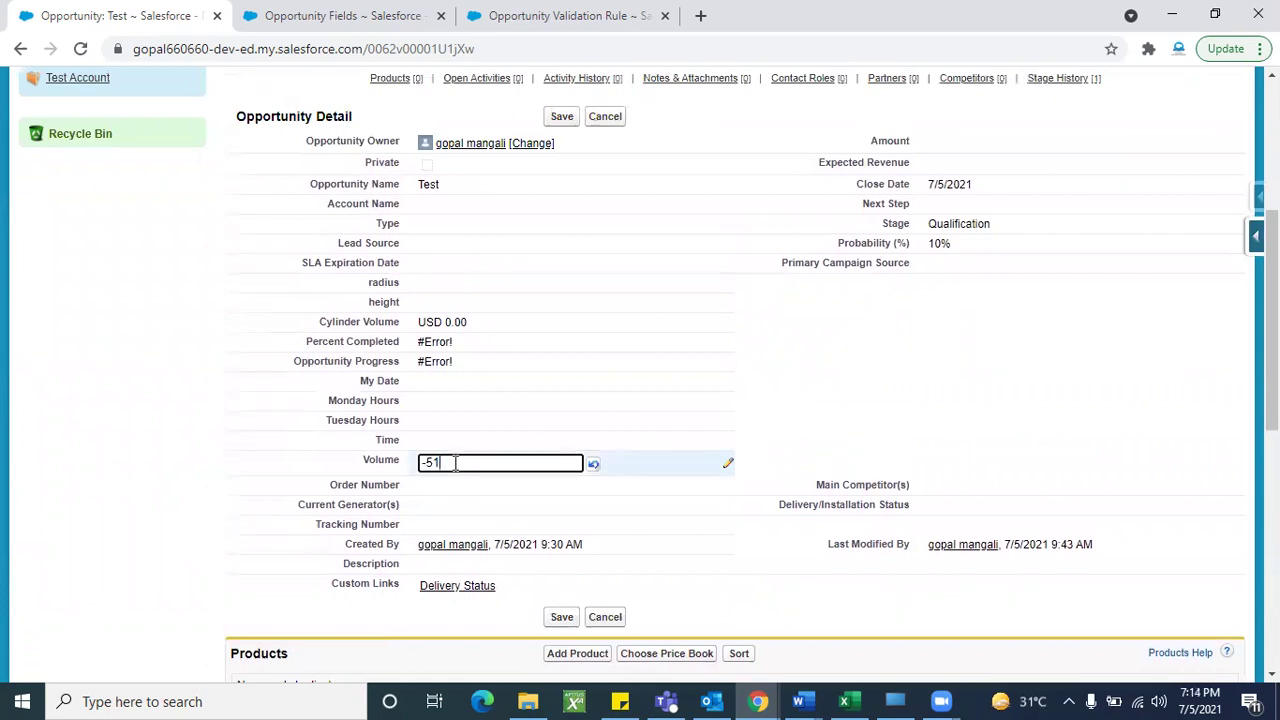
pyautogui.write('1')
pyautogui.click(562, 119)
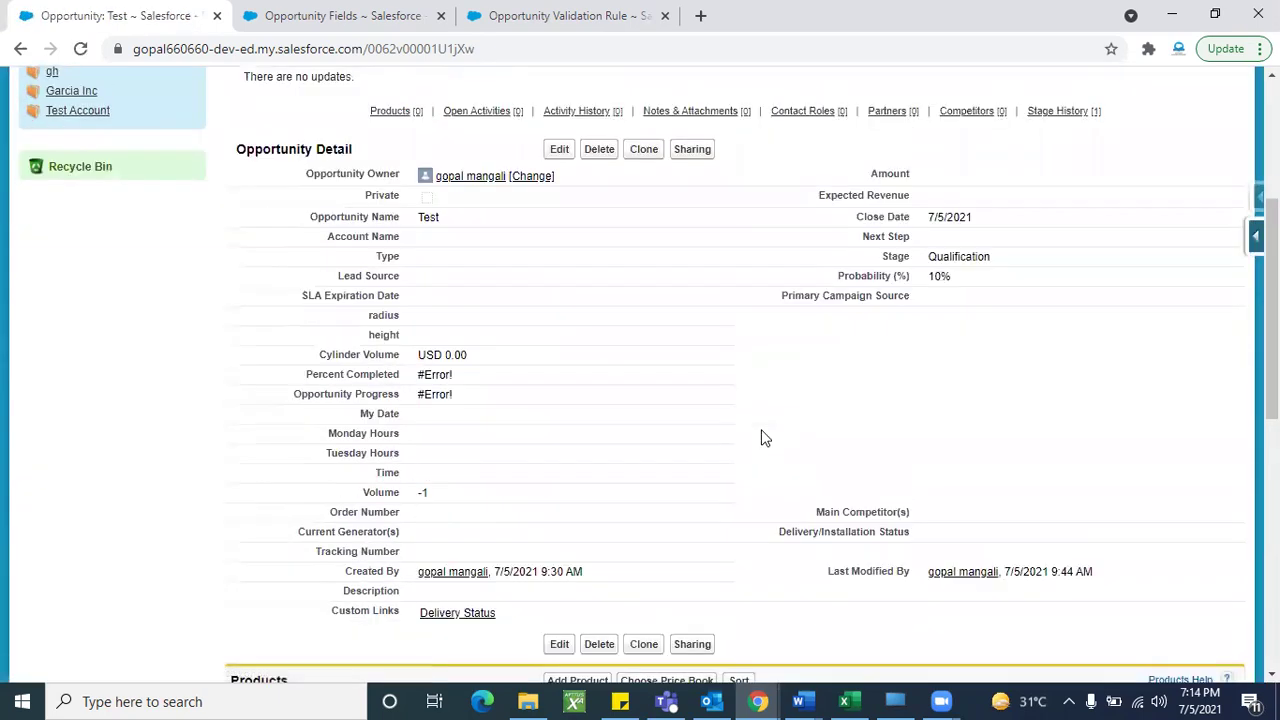
# Open the Test opportunity's Volume for editing, and review the Test123 rule's error condition formula and error message.
pyautogui.doubleClick(444, 492)
pyautogui.click(446, 492)
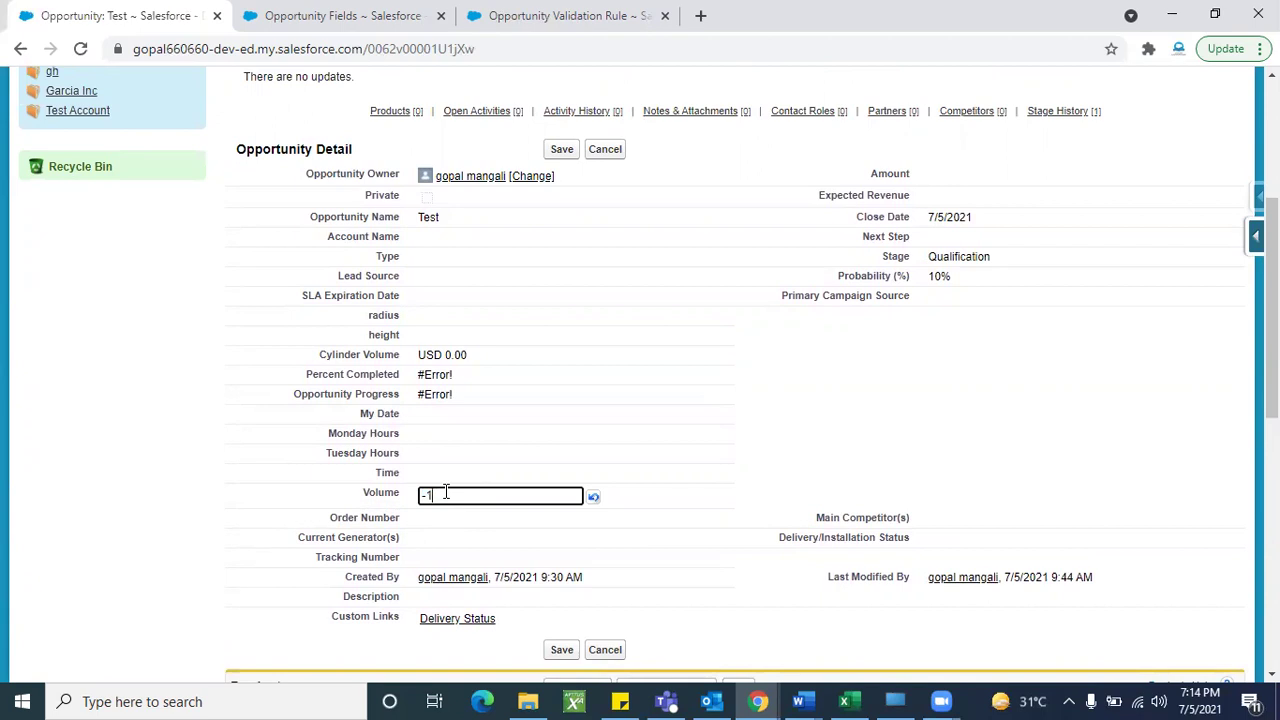
pyautogui.click(482, 30)
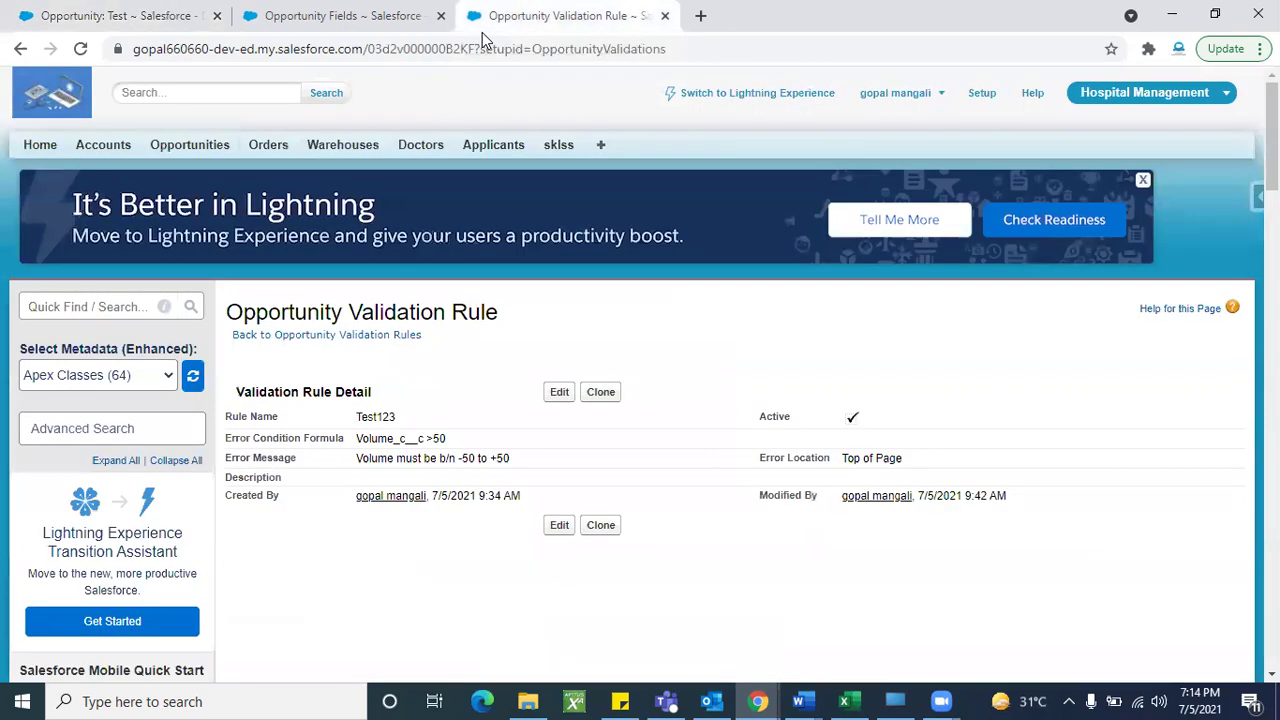
pyautogui.tripleClick(382, 443)
pyautogui.click(491, 438)
pyautogui.tripleClick(402, 438)
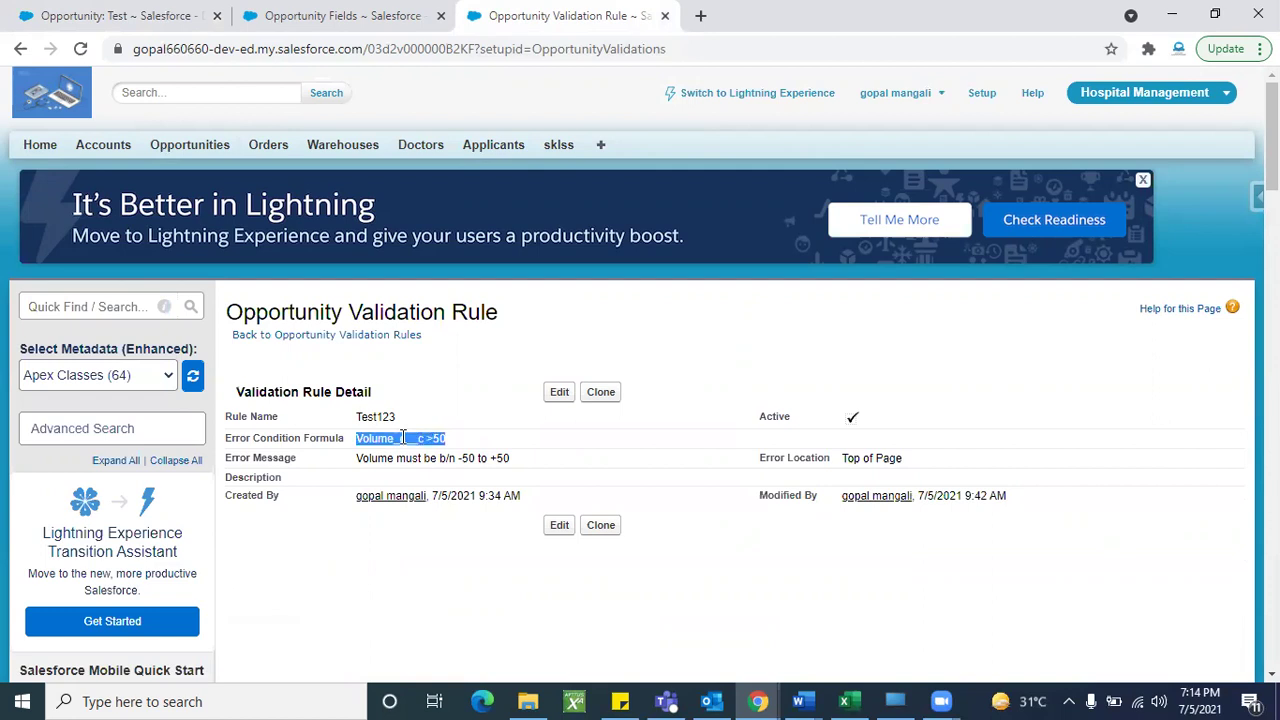
pyautogui.click(455, 472)
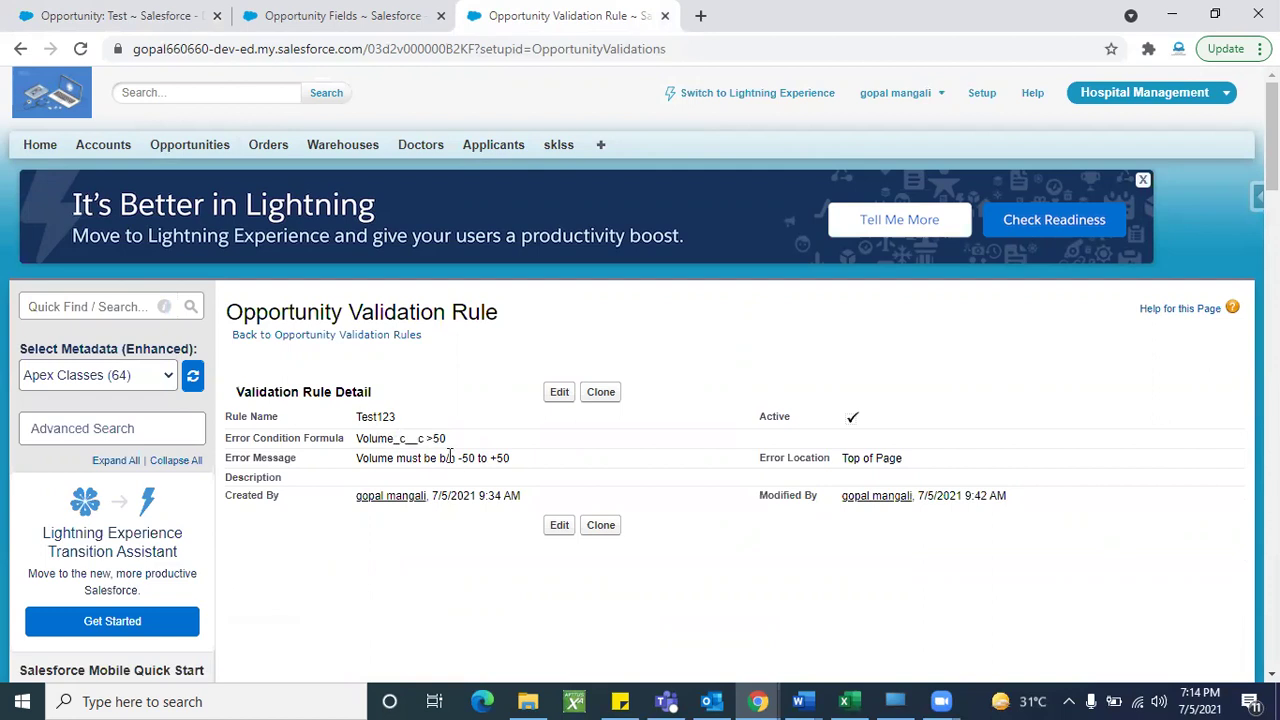
pyautogui.tripleClick(450, 458)
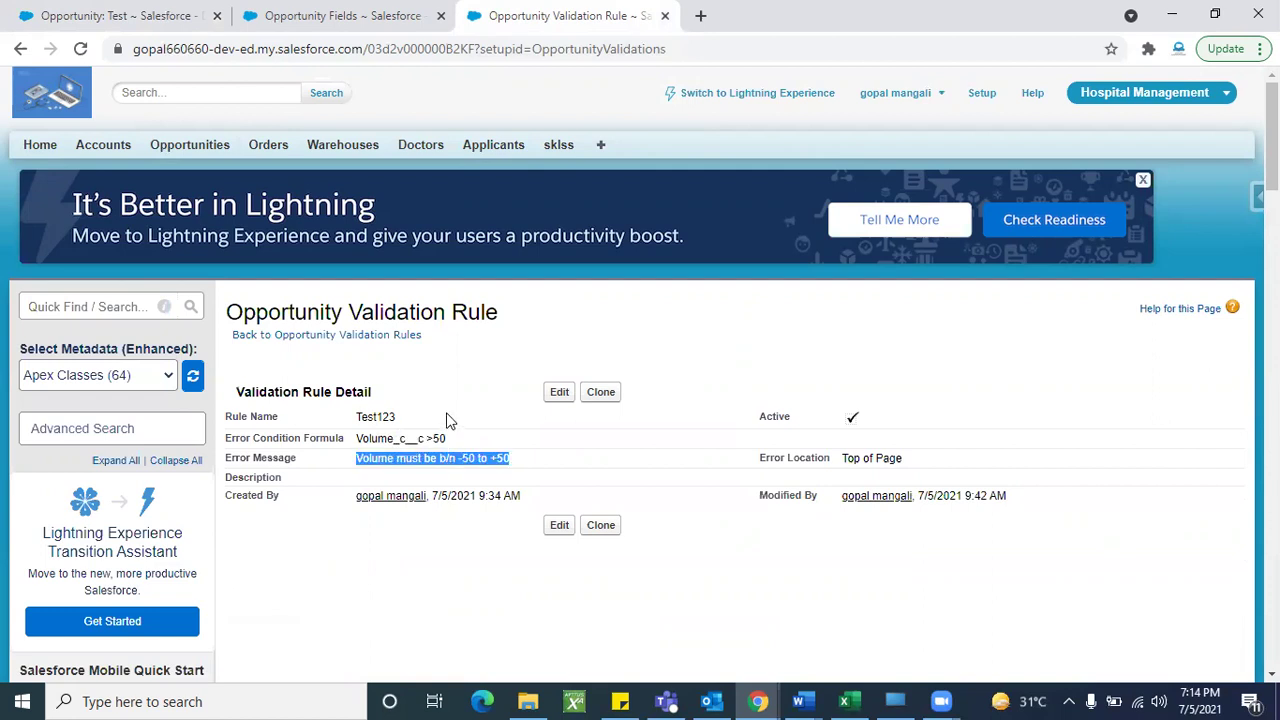
pyautogui.click(452, 423)
pyautogui.tripleClick(408, 440)
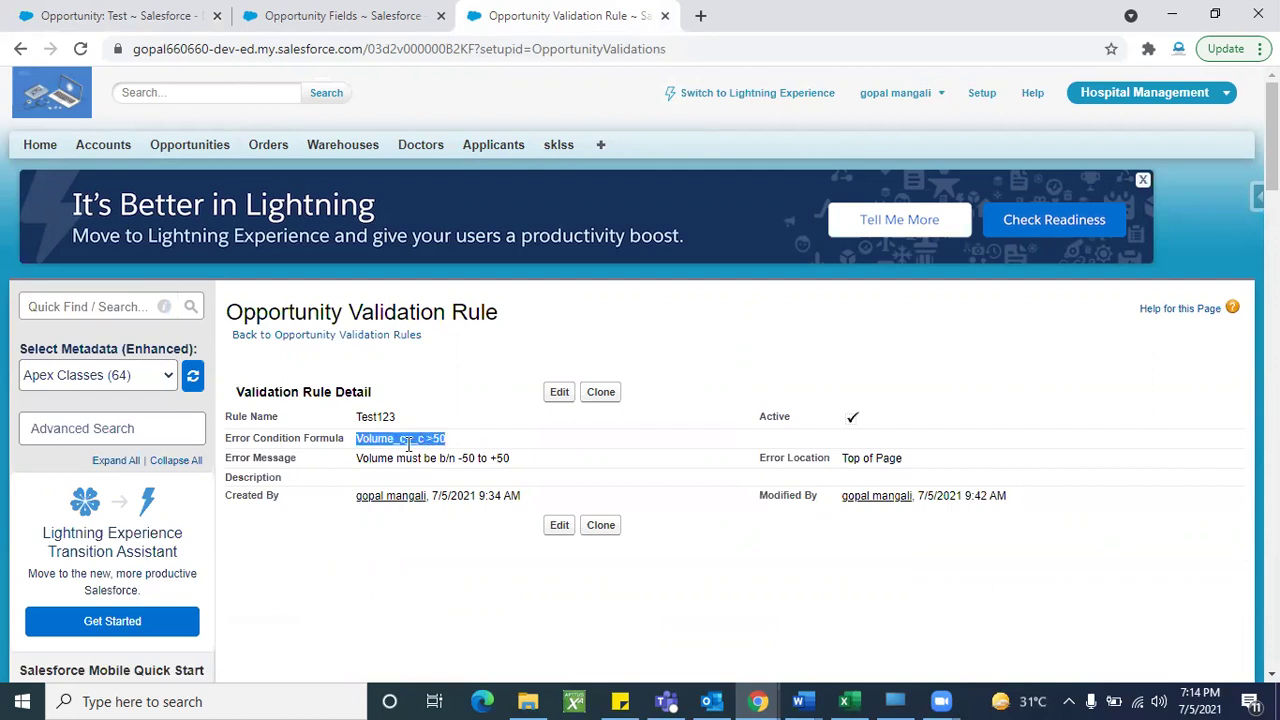
# Set the Test opportunity's Volume to -999, save the opportunity and check the Volume field.
pyautogui.click(91, 13)
pyautogui.press('BackSpace')
pyautogui.write('999')
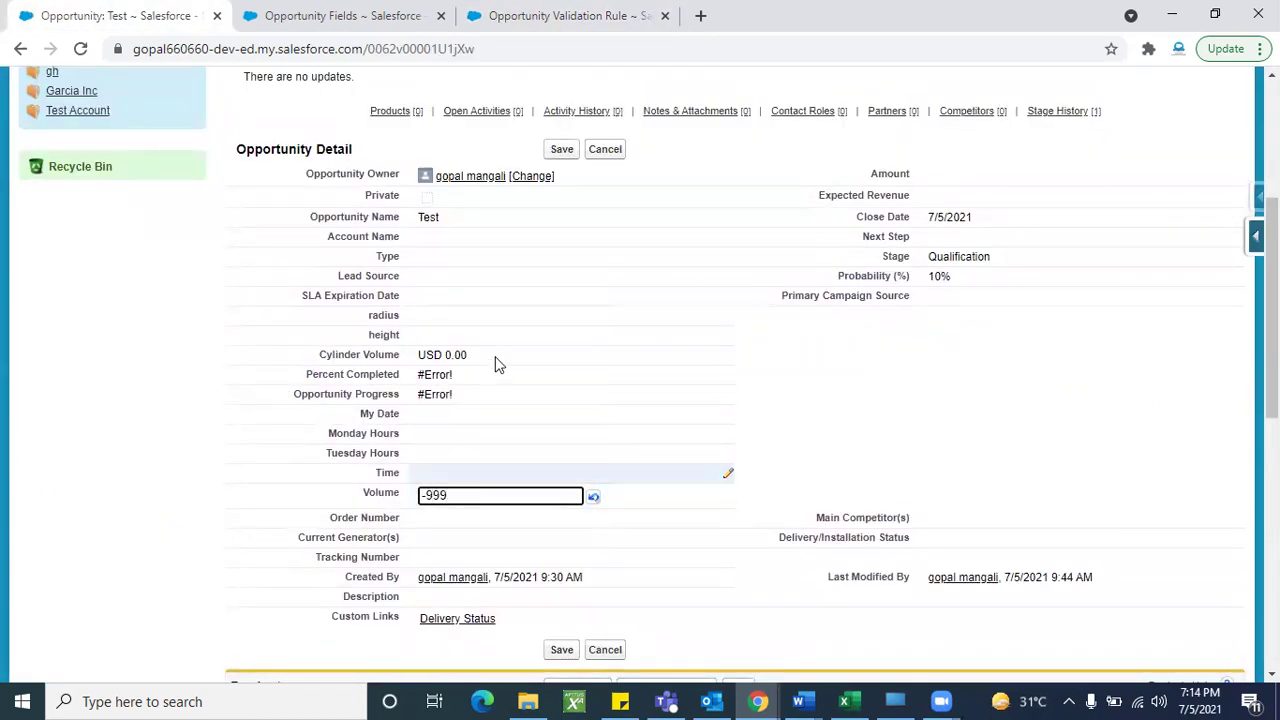
pyautogui.click(561, 149)
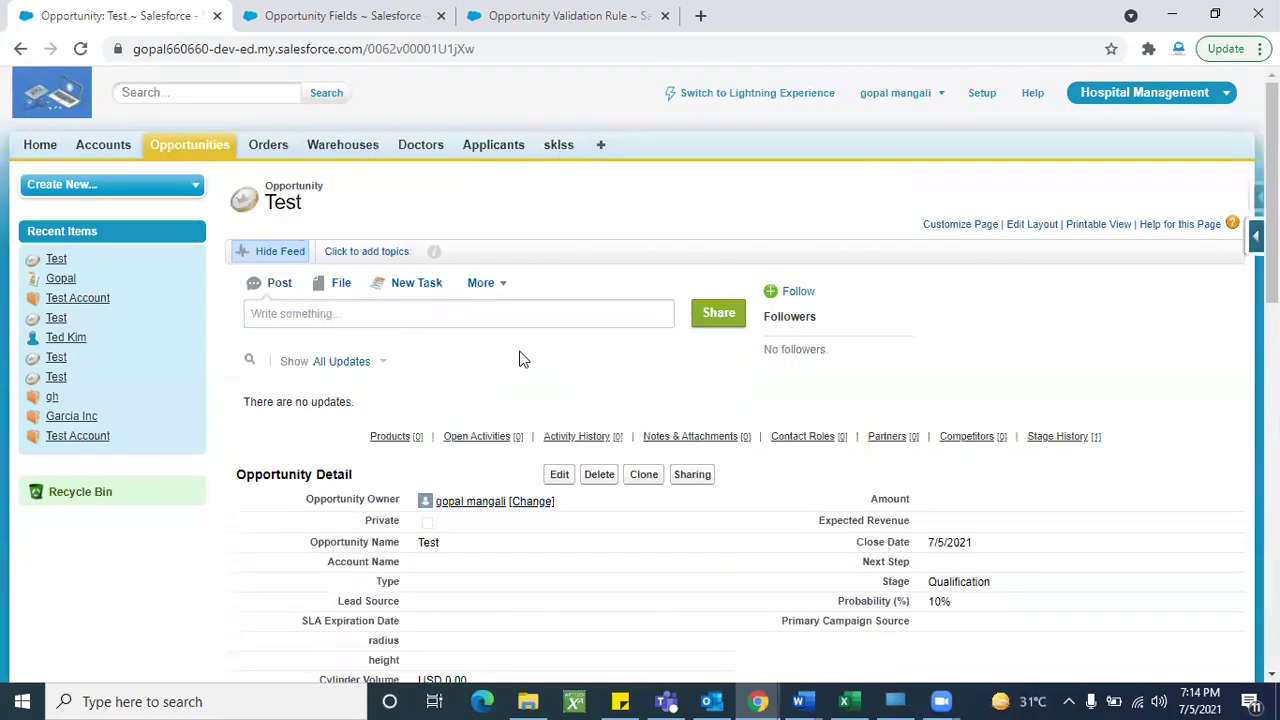
pyautogui.scroll(-3, 520, 357)
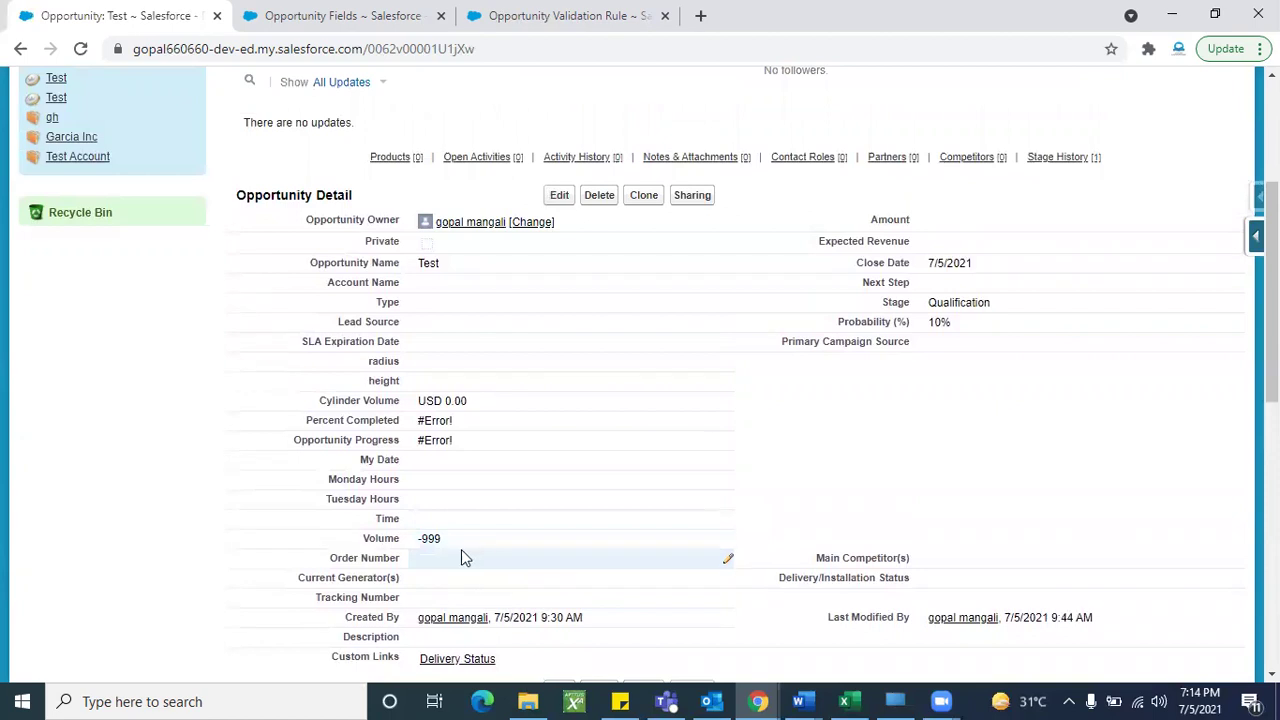
# Wrap the Volume field in the Test123 rule's formula with ABS, giving ABS(Volume_c__c )>50, and save the rule.
pyautogui.click(478, 18)
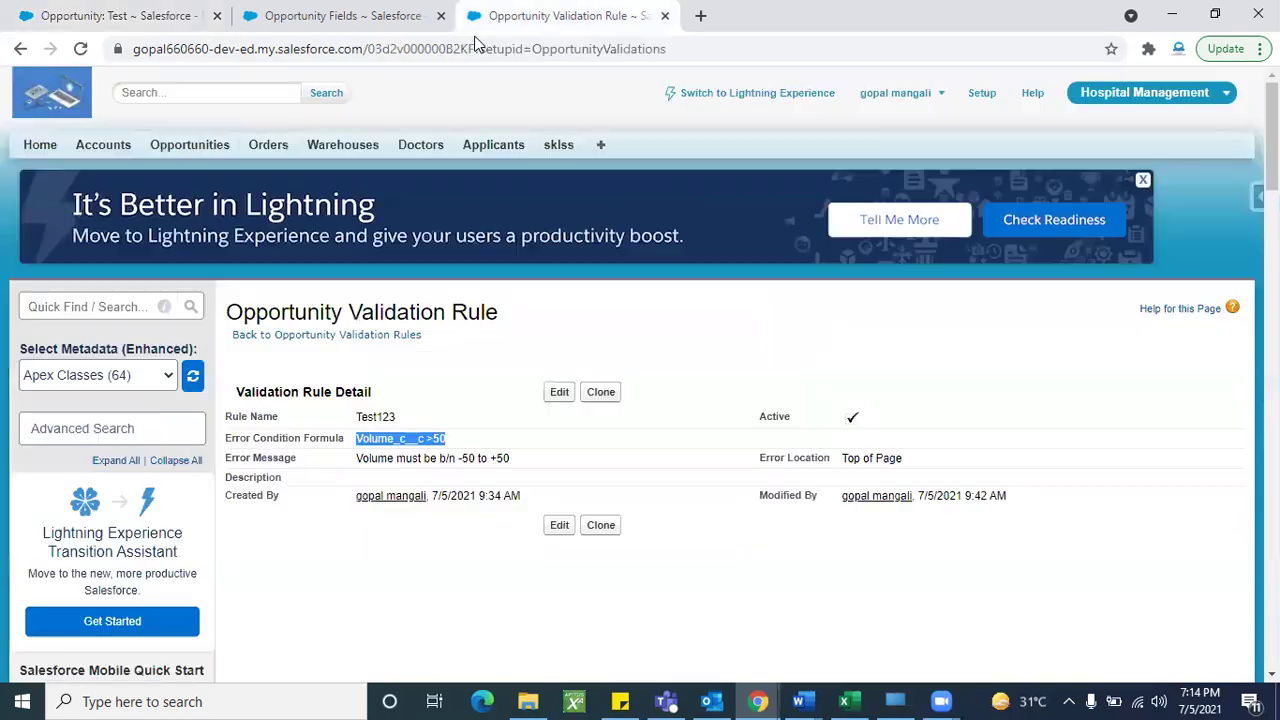
pyautogui.click(553, 395)
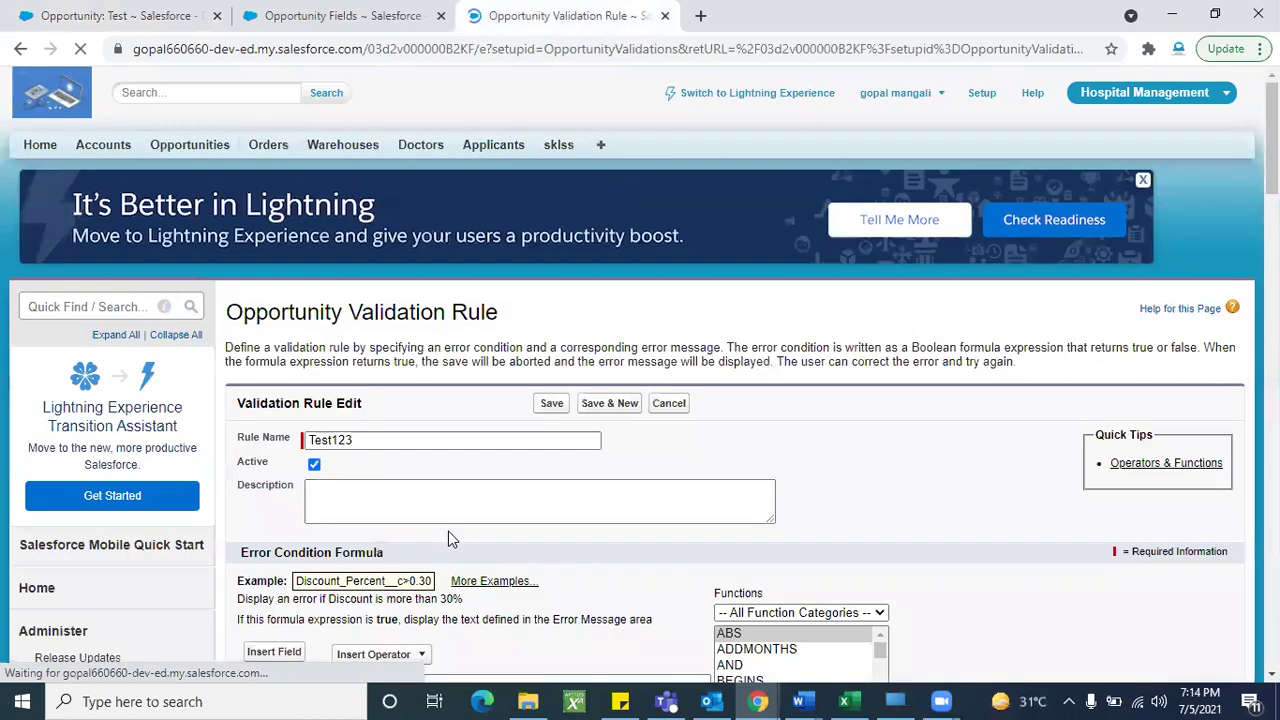
pyautogui.scroll(-2, 448, 531)
pyautogui.click(245, 456)
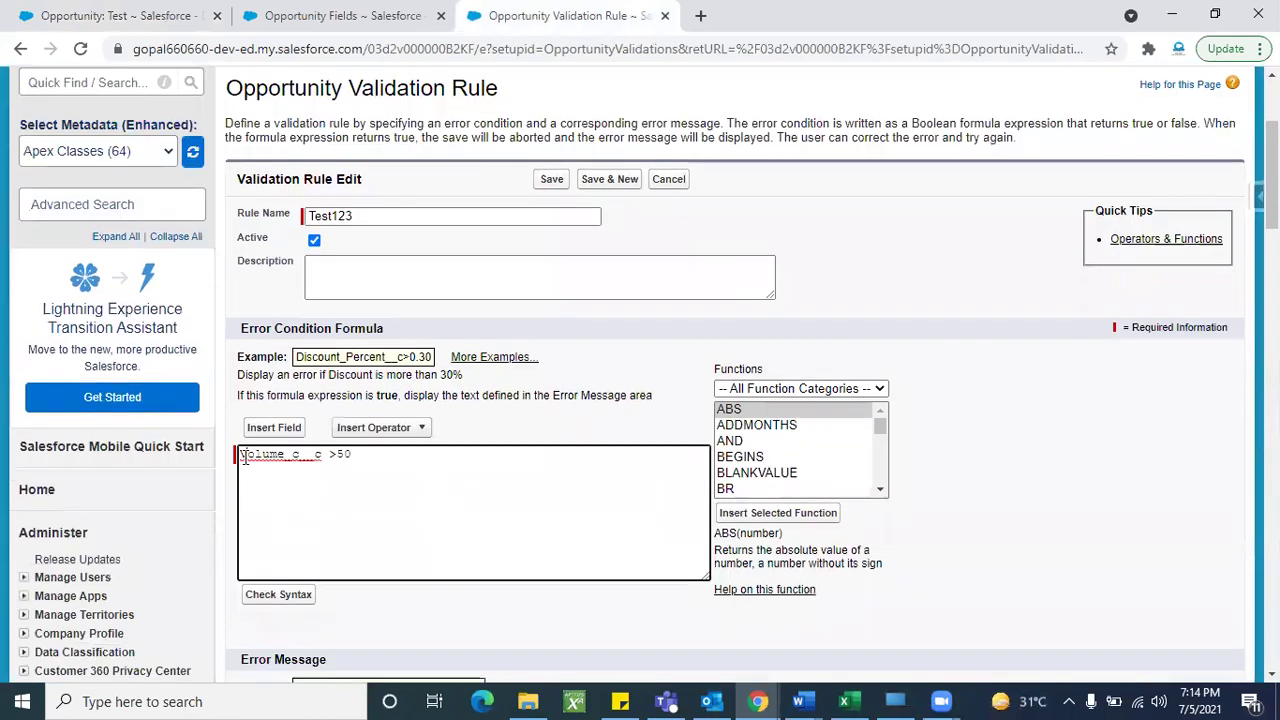
pyautogui.write('(BS')
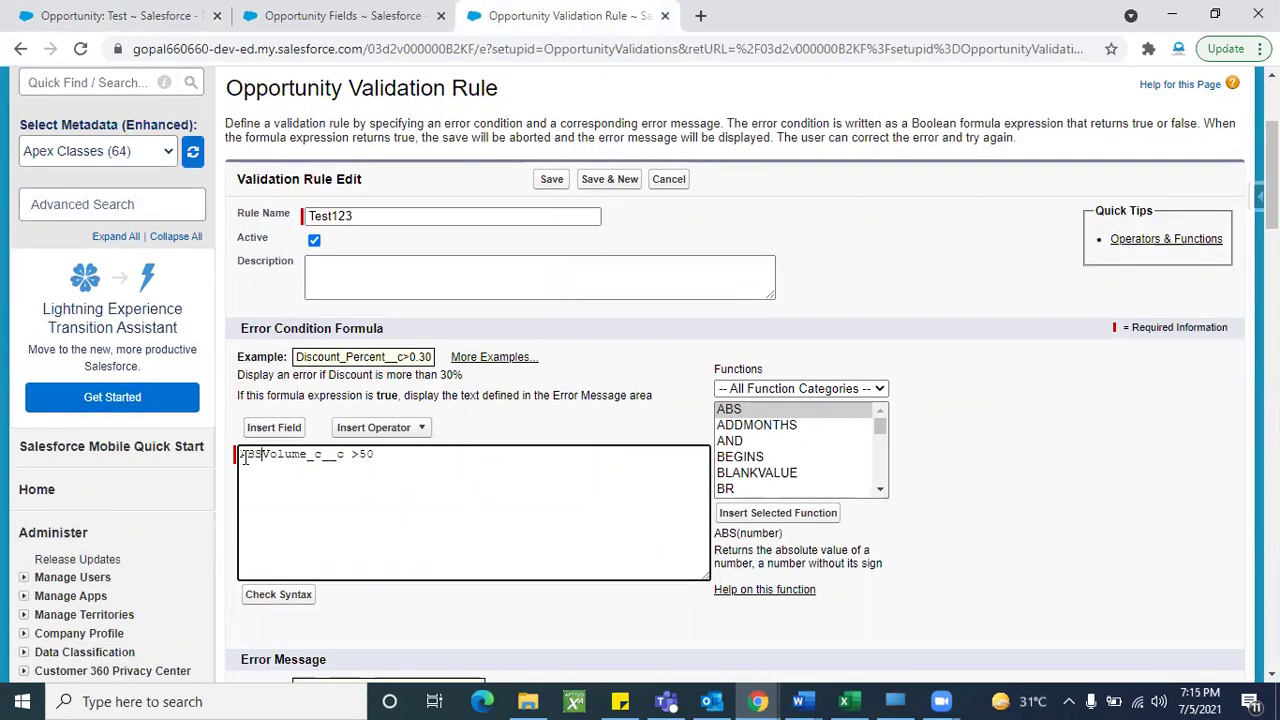
pyautogui.write('(')
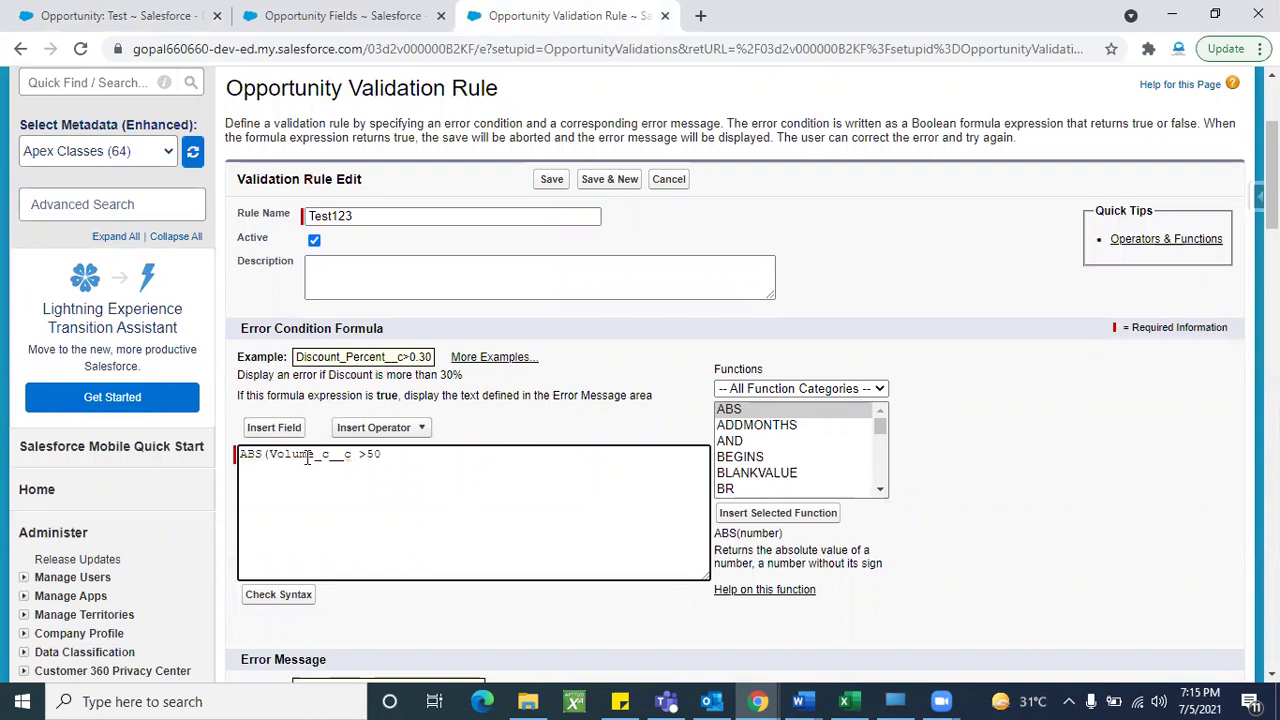
pyautogui.click(356, 457)
pyautogui.write(')')
pyautogui.click(552, 182)
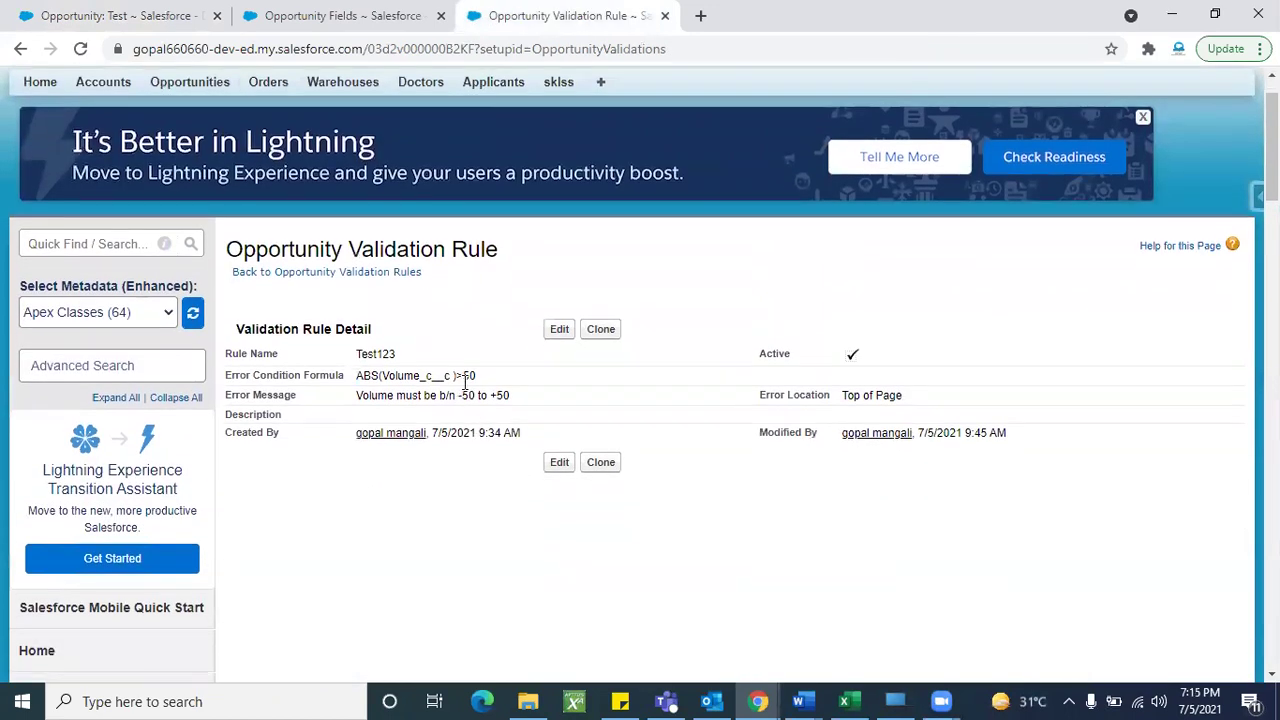
# Try to save the Test opportunity again with its Volume left at -999 to test the ABS formula.
pyautogui.click(200, 14)
pyautogui.scroll(-1, 510, 430)
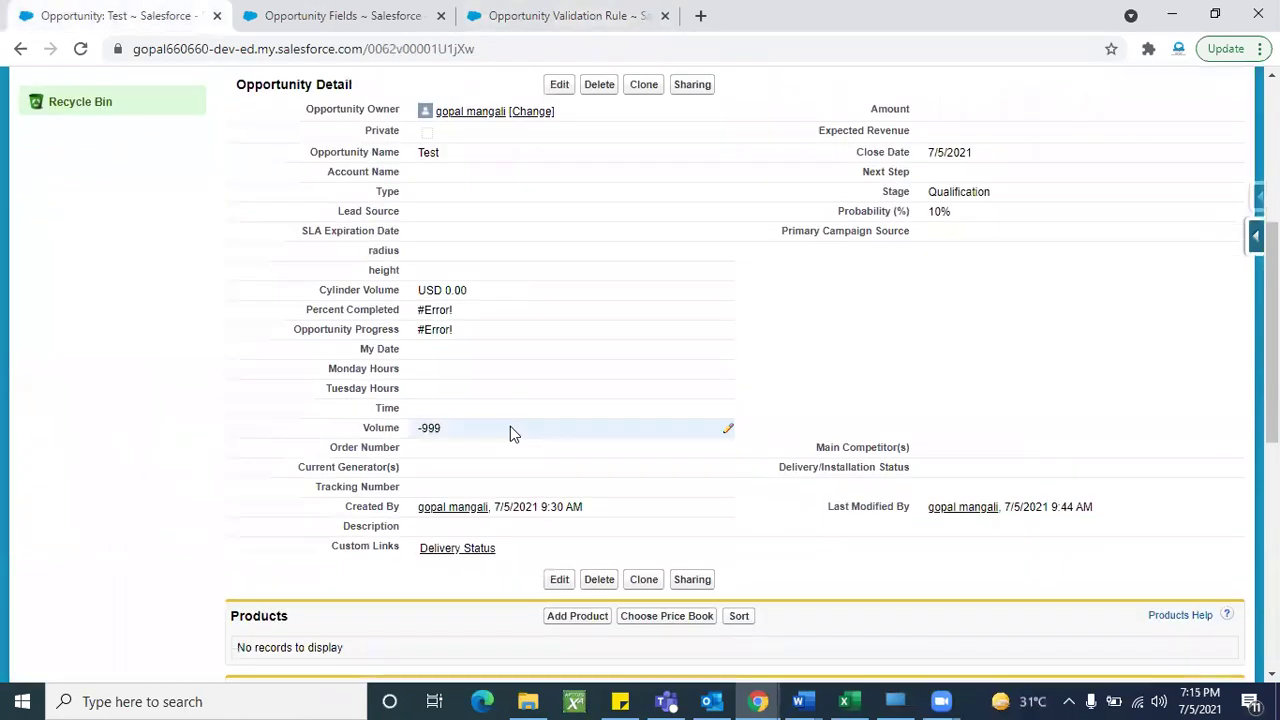
pyautogui.doubleClick(474, 433)
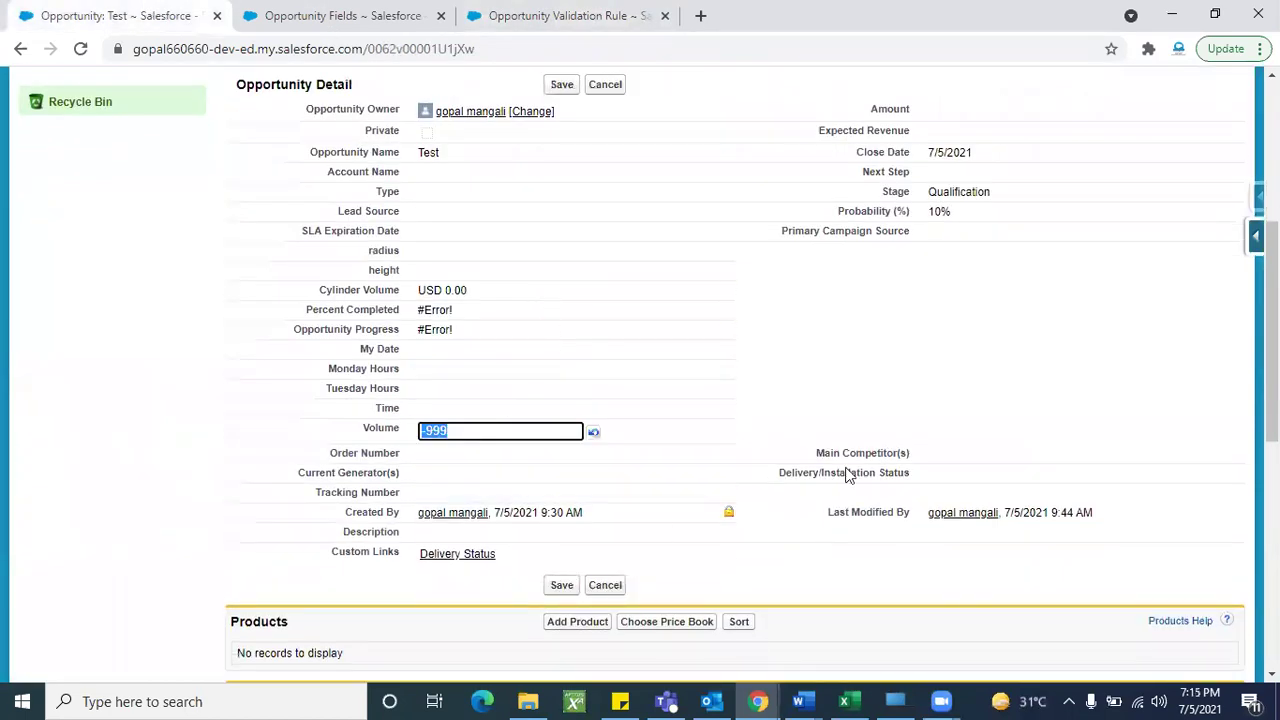
pyautogui.click(1008, 440)
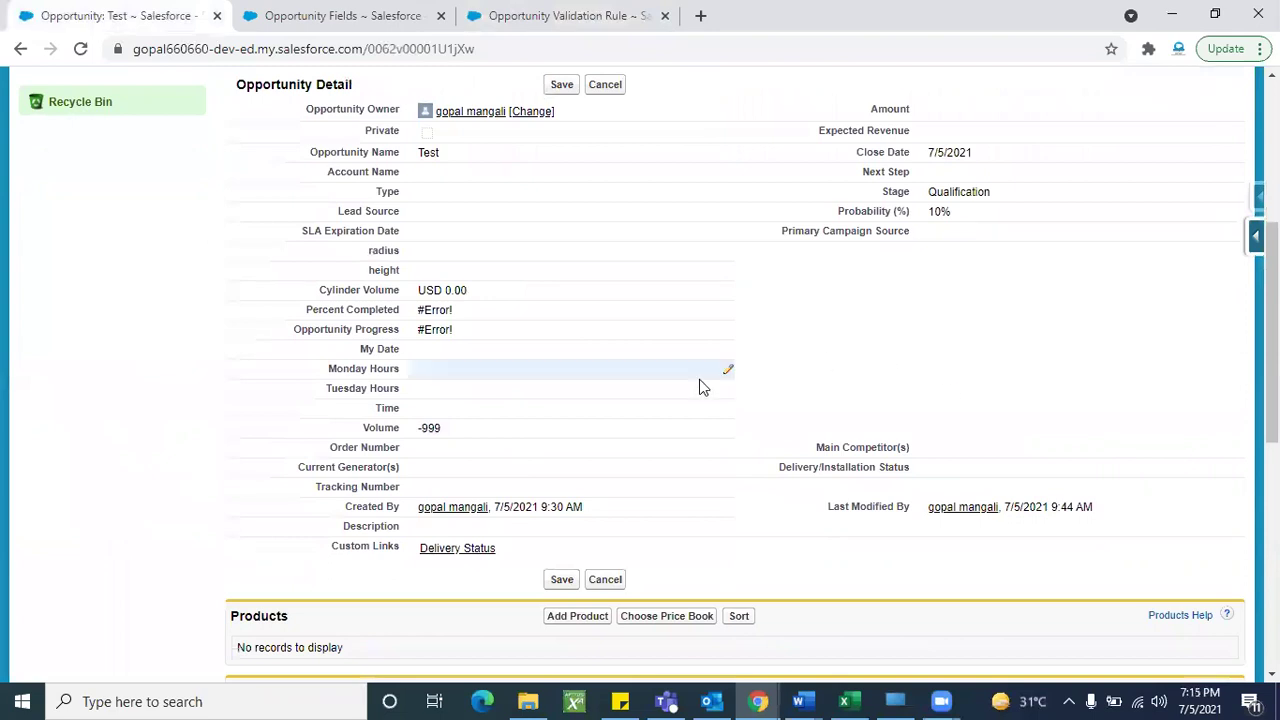
pyautogui.scroll(1, 697, 386)
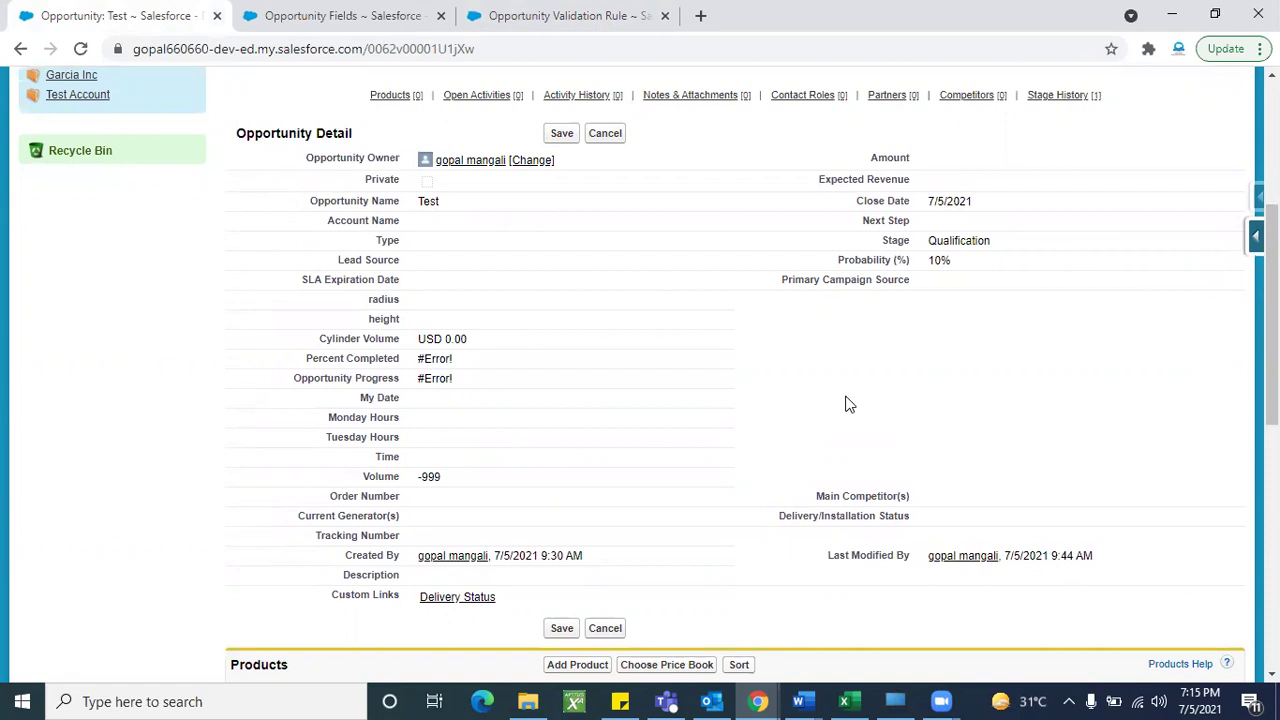
pyautogui.click(564, 136)
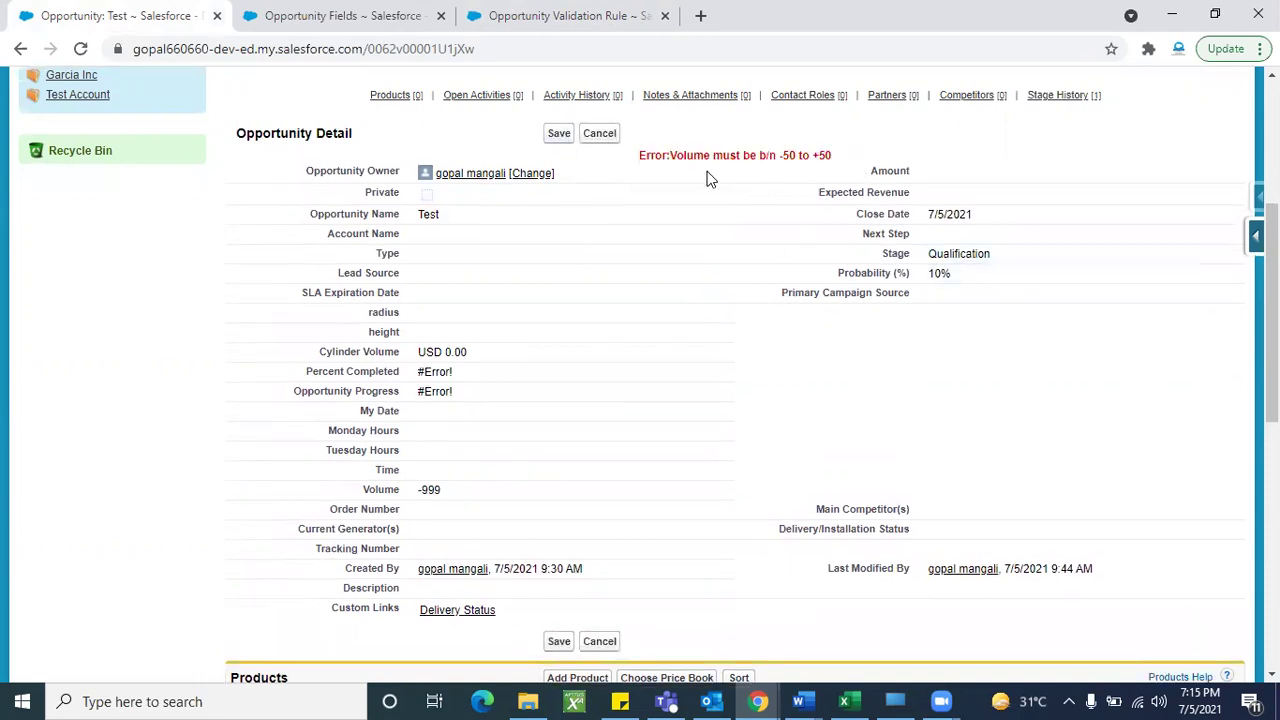
# Examine the ABS function and the 50 limit in the Test123 rule's saved error condition formula.
pyautogui.click(471, 30)
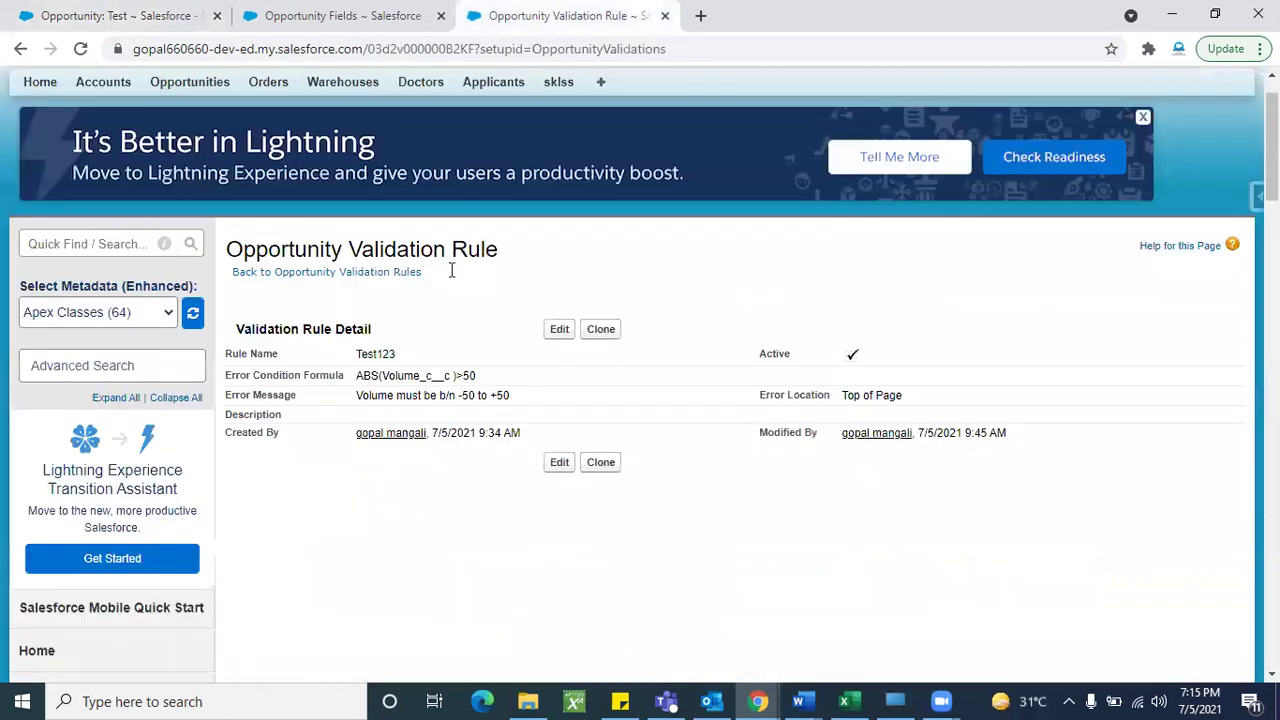
pyautogui.doubleClick(368, 376)
pyautogui.click(482, 377)
pyautogui.moveTo(475, 377); pyautogui.dragTo(463, 373)
pyautogui.tripleClick(472, 375)
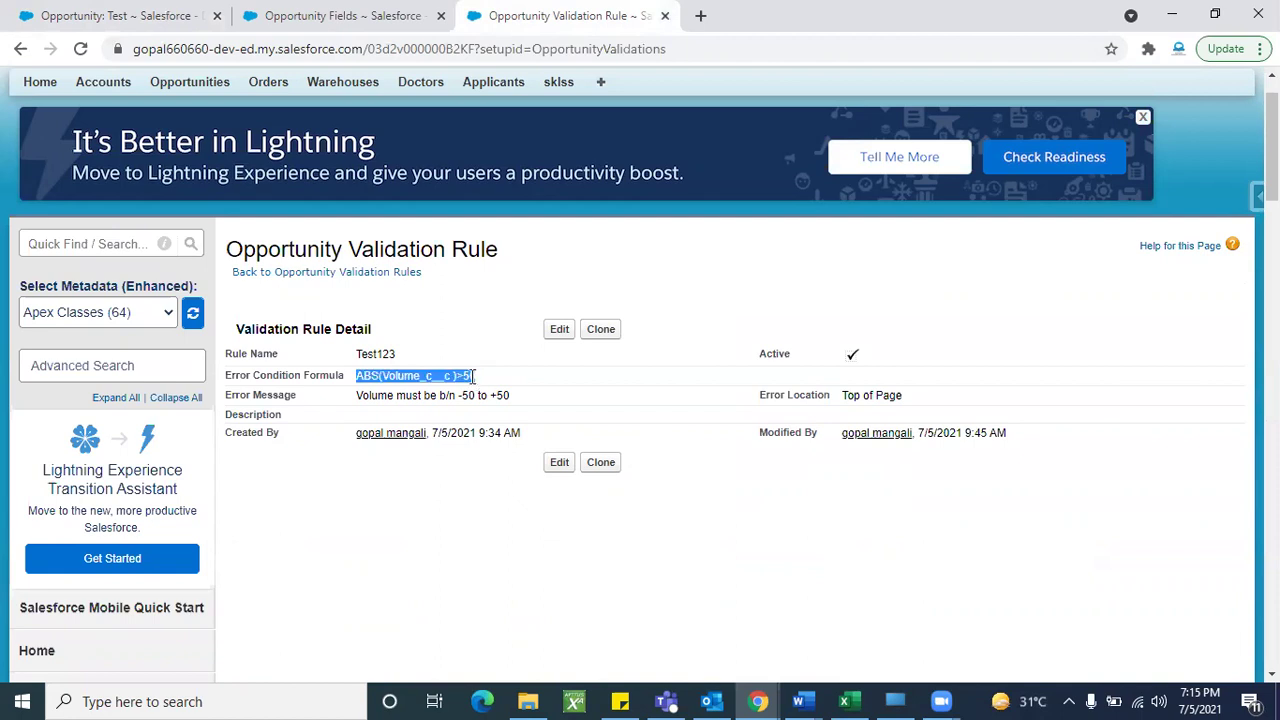
# Examine how the ABS function, the Volume field and the 50 limit combine in the saved error condition formula.
pyautogui.click(472, 375)
pyautogui.doubleClick(472, 375)
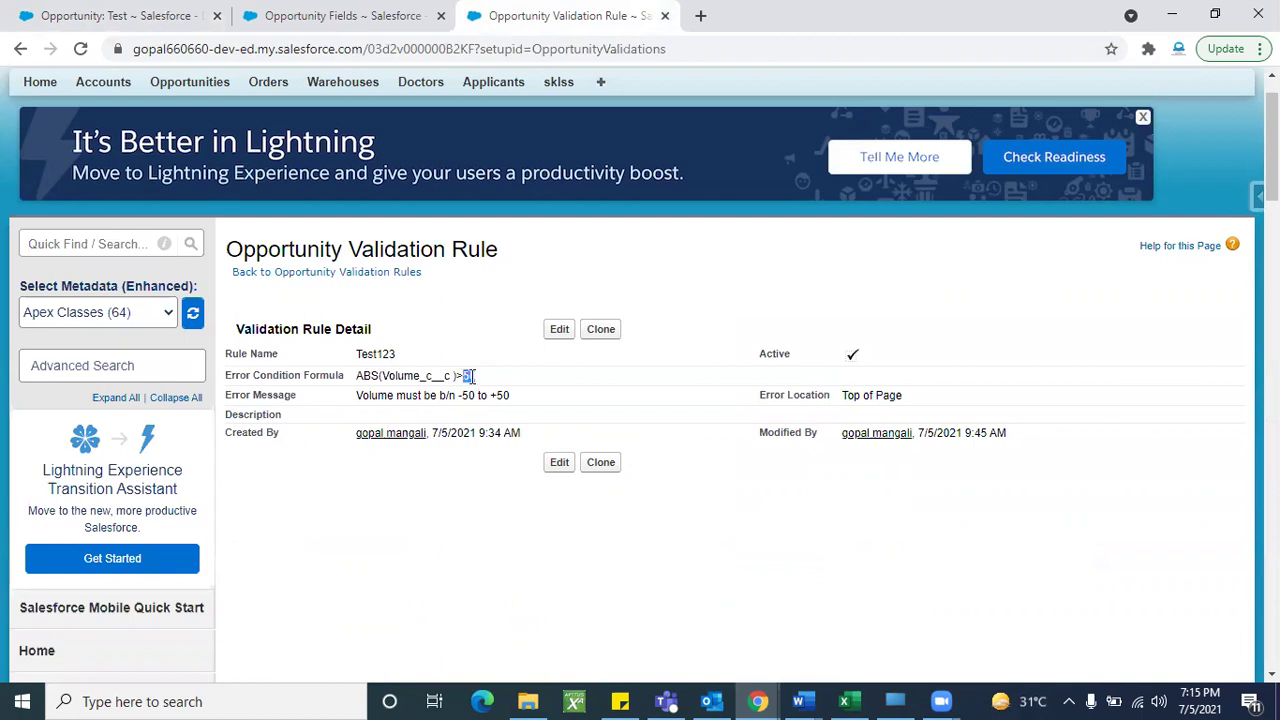
pyautogui.doubleClick(364, 375)
pyautogui.doubleClick(426, 375)
pyautogui.click(478, 375)
pyautogui.moveTo(478, 375); pyautogui.dragTo(464, 375)
pyautogui.click(392, 513)
pyautogui.tripleClick(375, 378)
pyautogui.click(484, 386)
pyautogui.doubleClick(469, 375)
pyautogui.doubleClick(400, 375)
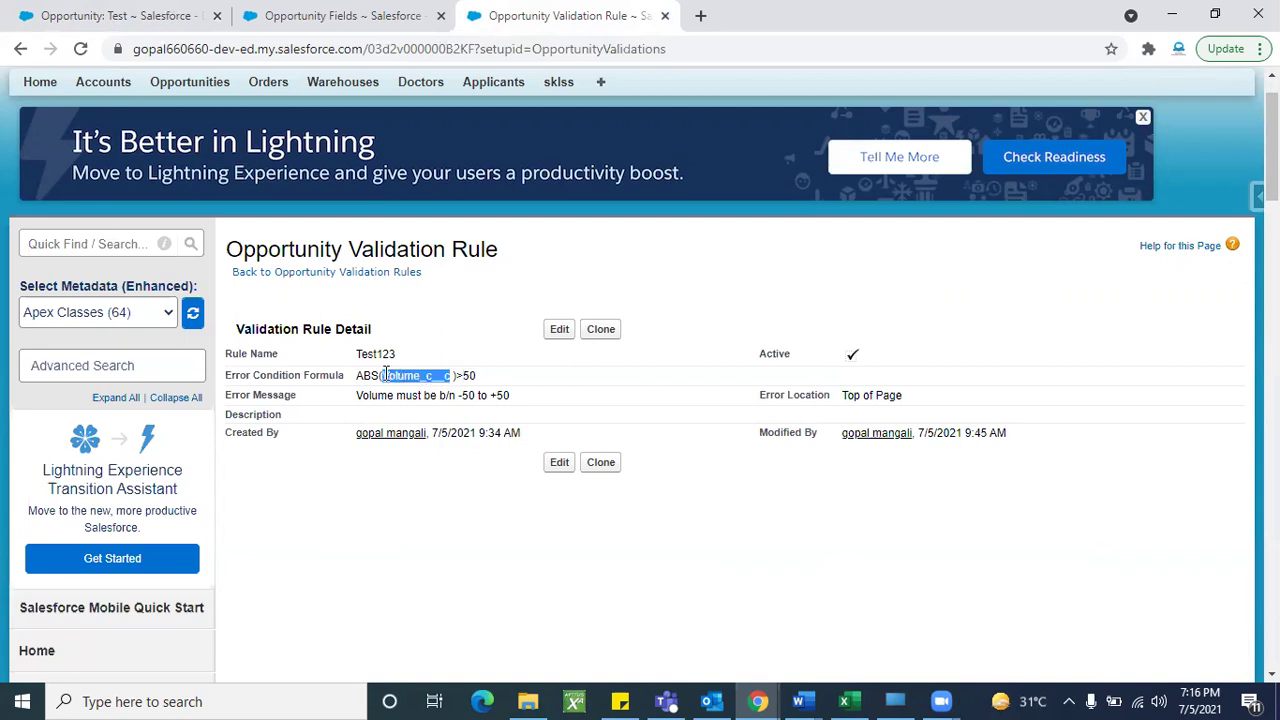
pyautogui.click(415, 377)
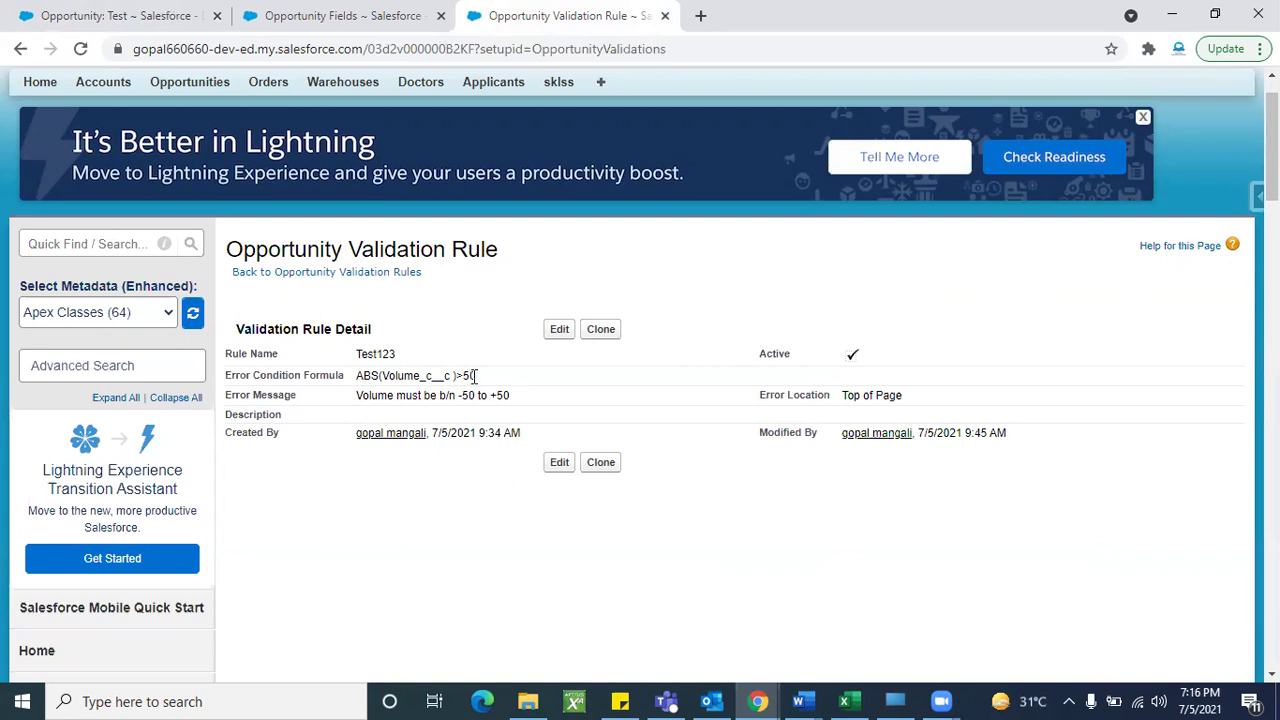
pyautogui.doubleClick(470, 375)
# Set the Test opportunity's Volume to -342 and try to save the record against the ABS rule.
pyautogui.click(100, 15)
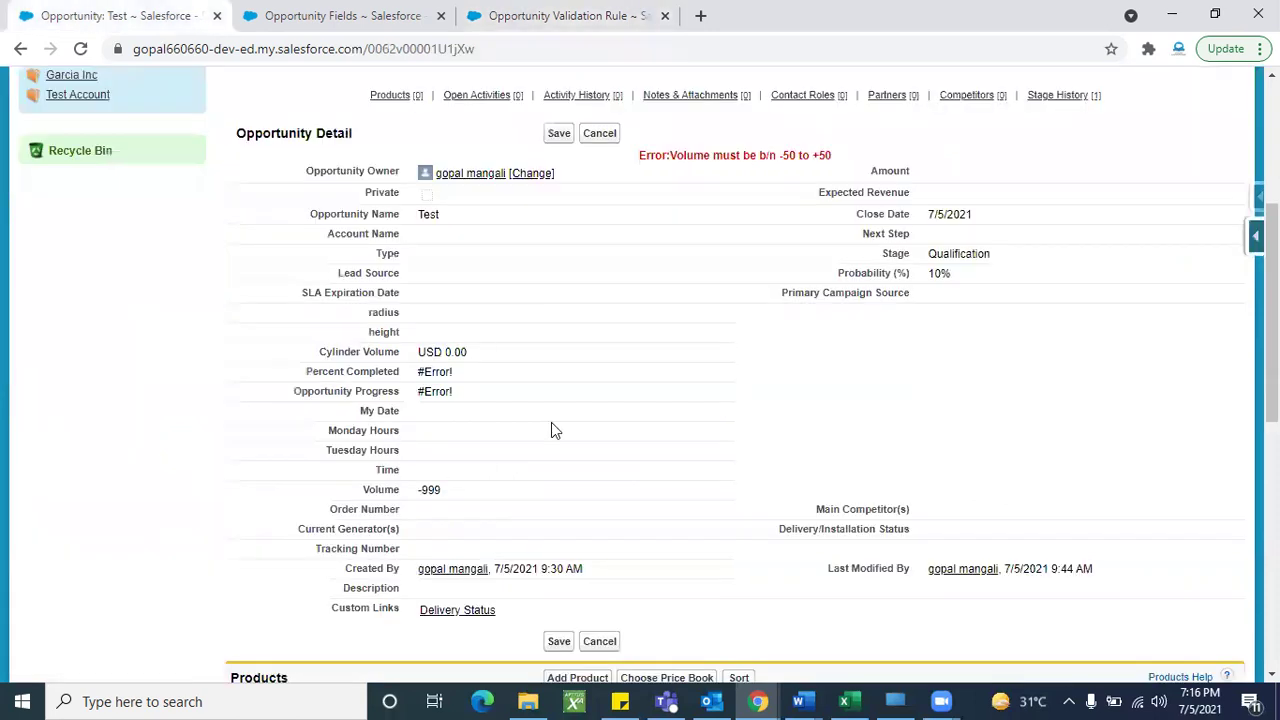
pyautogui.doubleClick(466, 490)
pyautogui.press('BackSpace')
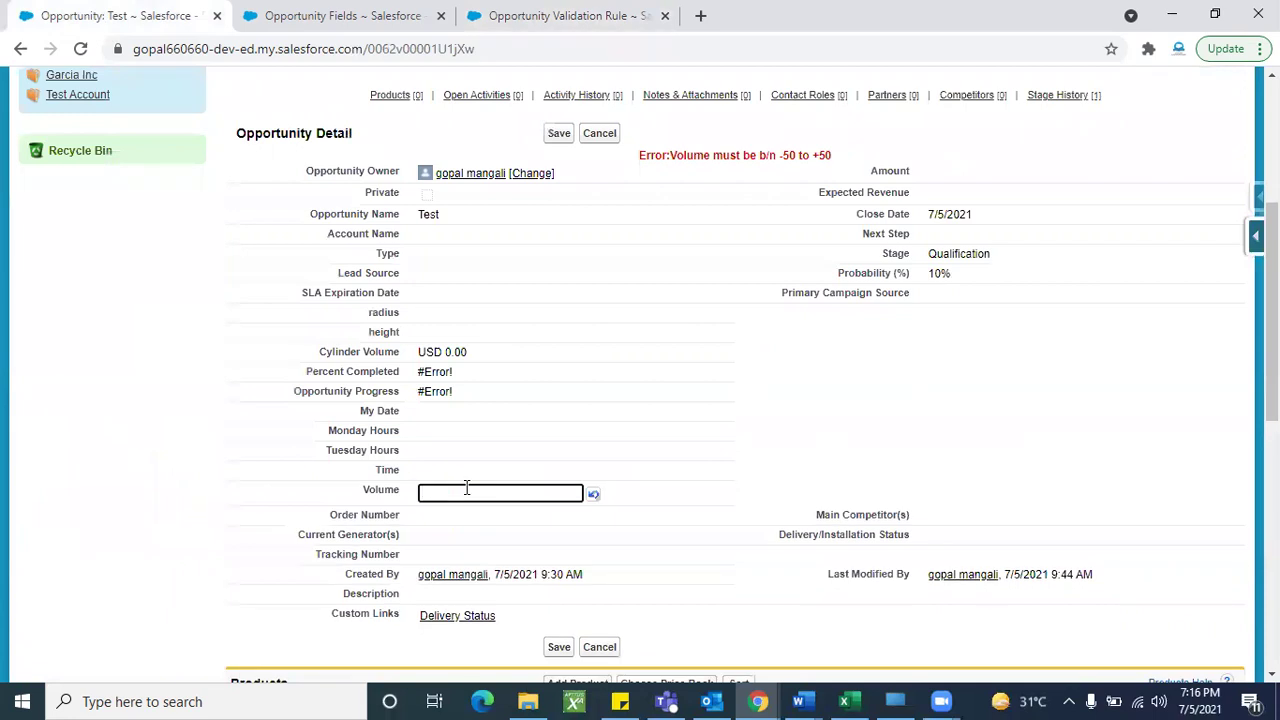
pyautogui.write('-342')
pyautogui.click(558, 133)
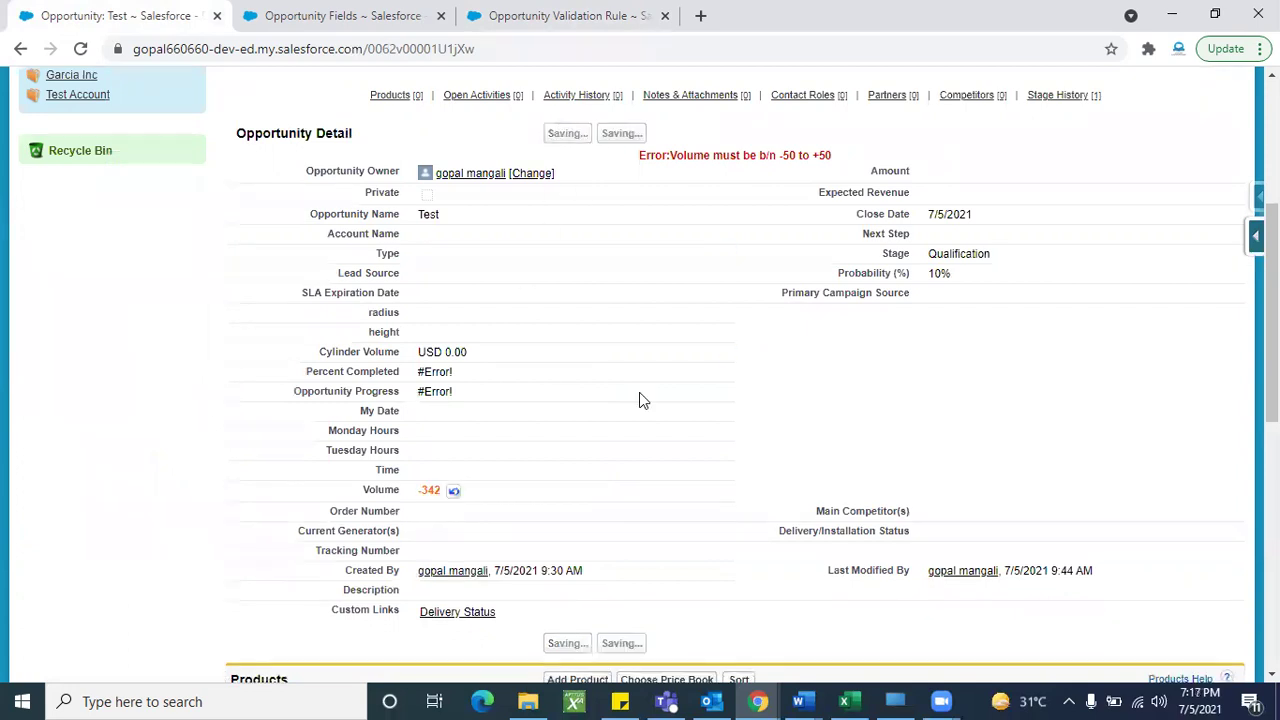
# Set the Test opportunity's Volume to -0 and save the record.
pyautogui.doubleClick(520, 492)
pyautogui.press('BackSpace')
pyautogui.write('-0')
pyautogui.press('Escape')
pyautogui.click(561, 138)
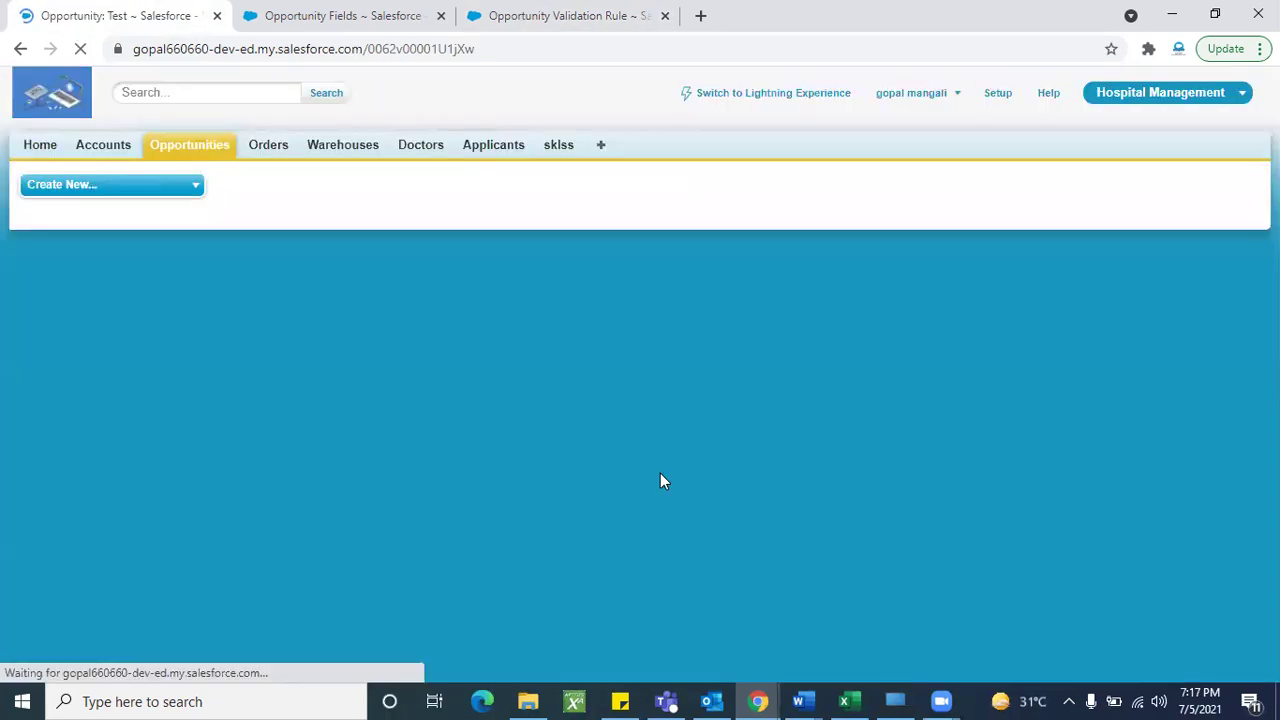
# Examine how the Test opportunity's Volume value was stored after saving, leaving the field unchanged.
pyautogui.scroll(-2, 746, 518)
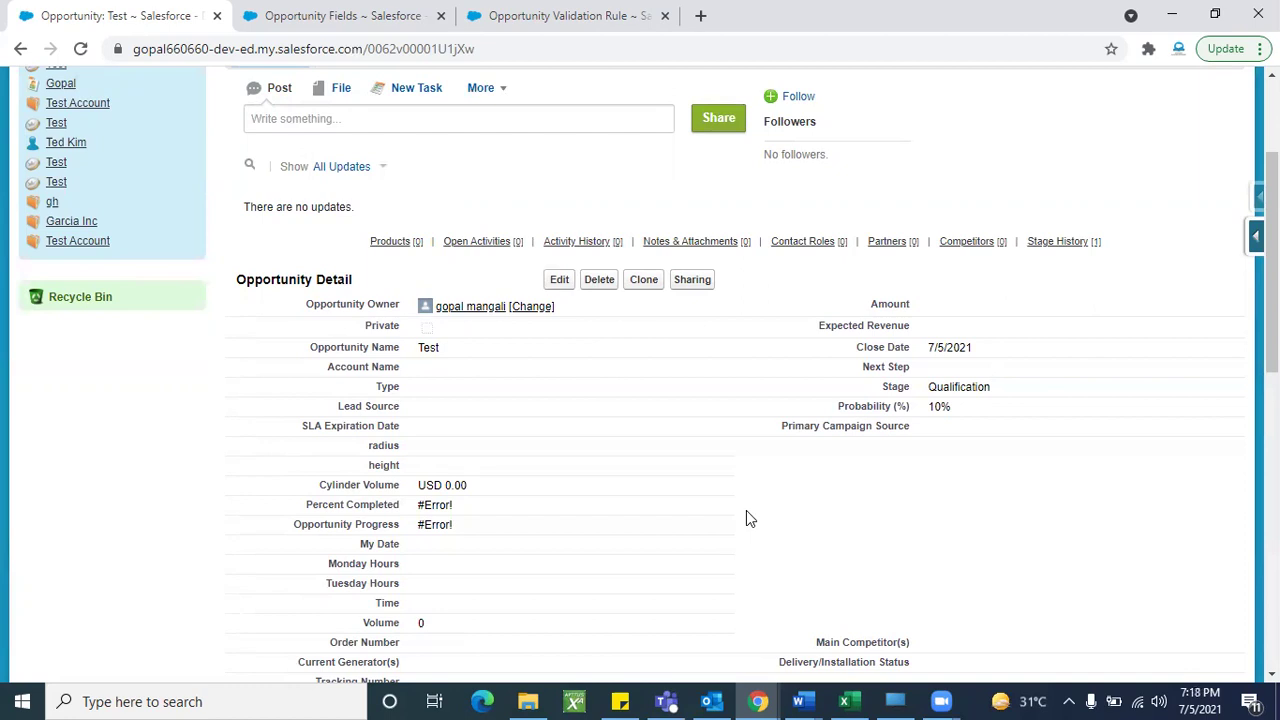
pyautogui.scroll(-3, 746, 512)
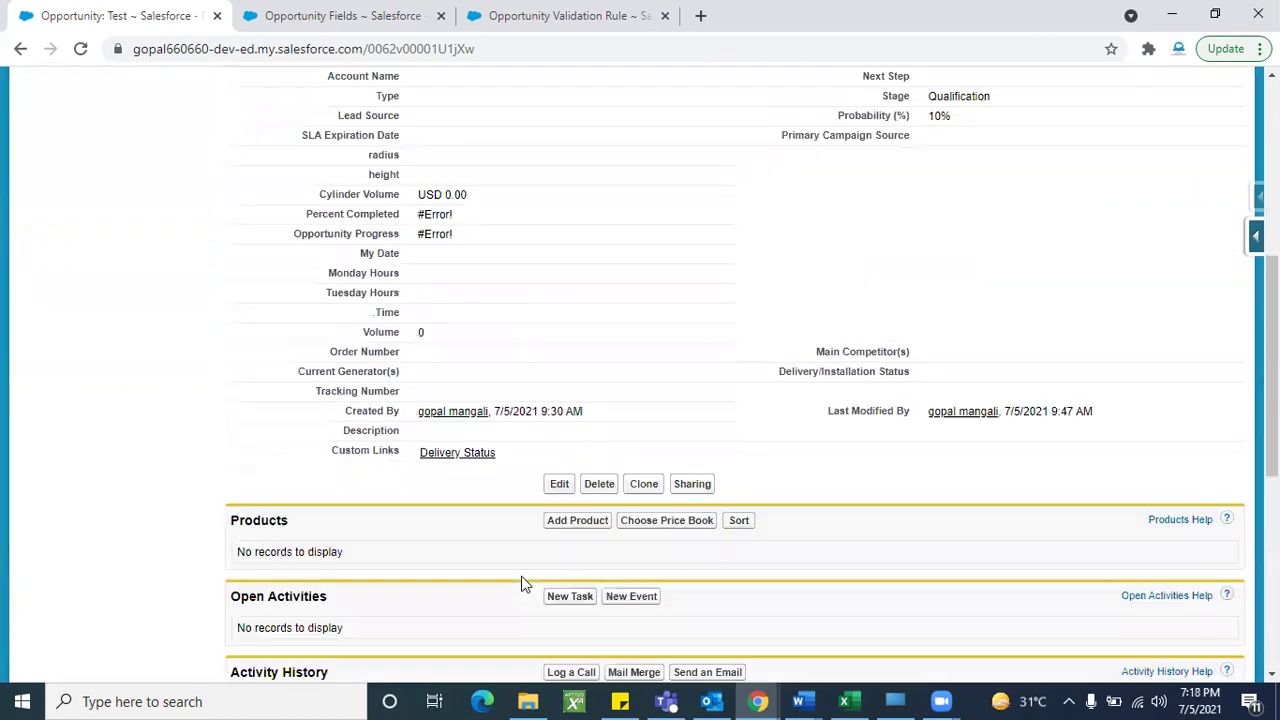
pyautogui.doubleClick(449, 335)
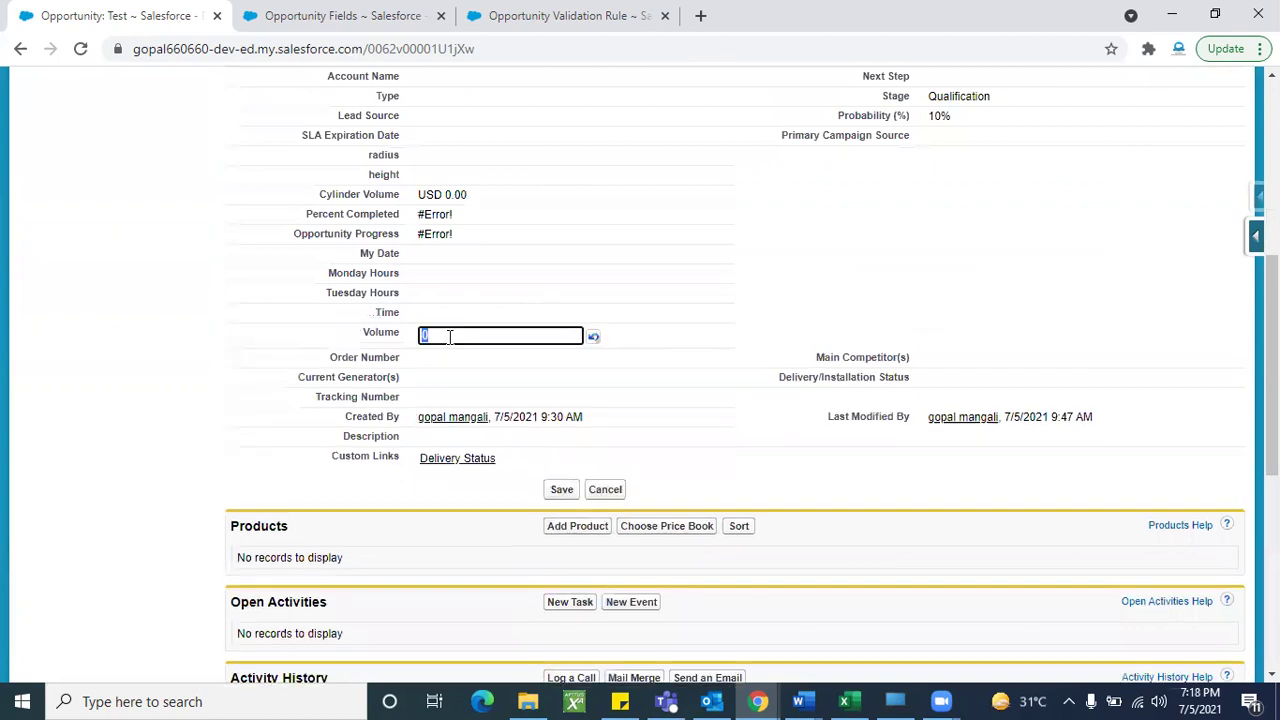
pyautogui.click(191, 364)
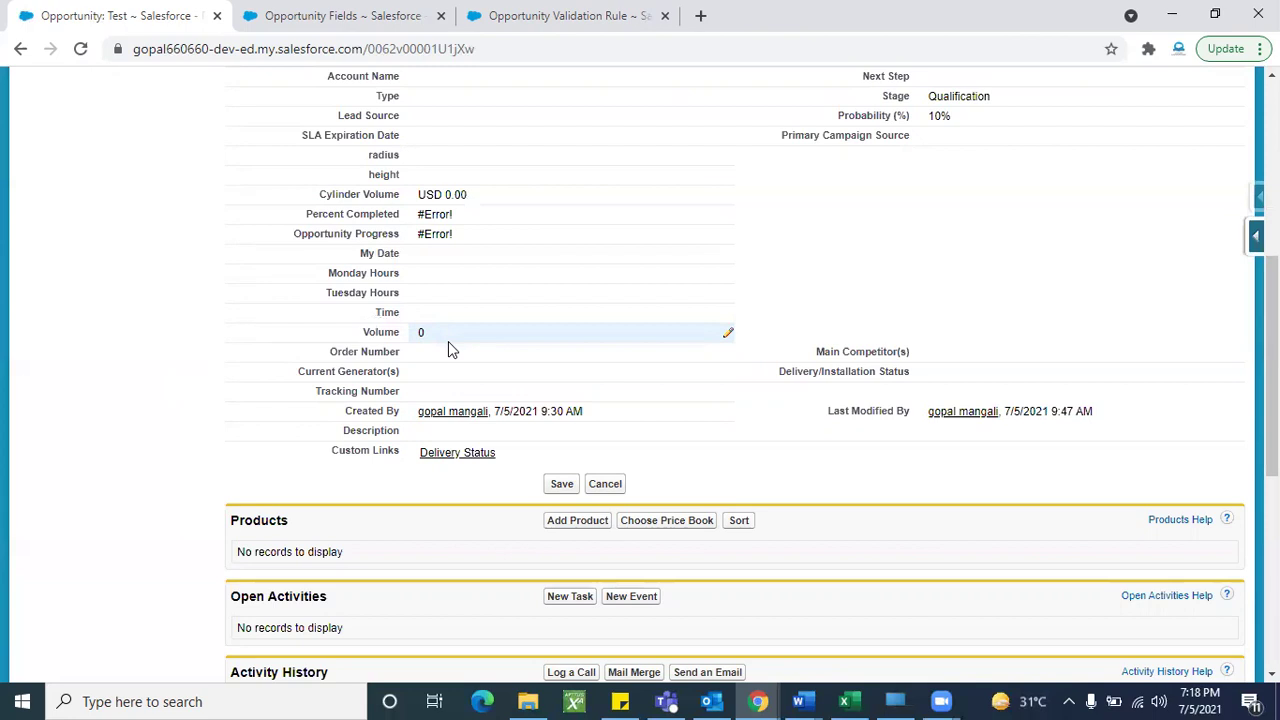
pyautogui.scroll(1, 448, 341)
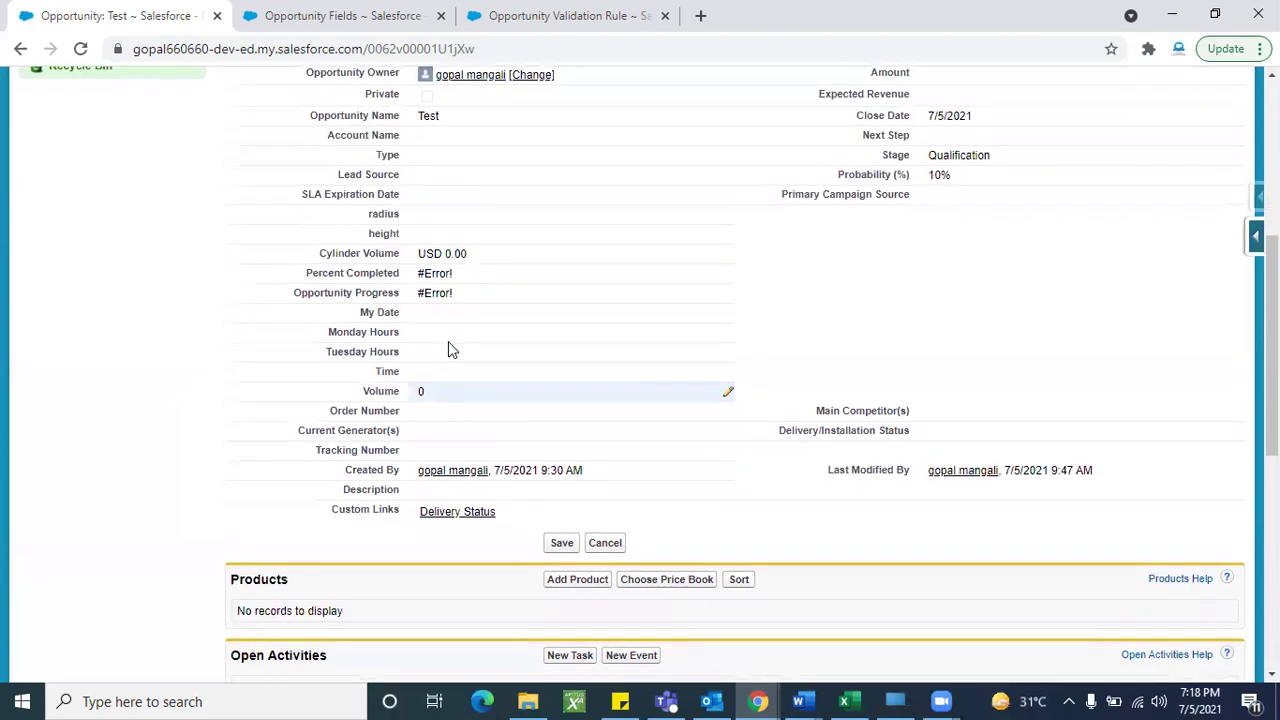
pyautogui.doubleClick(450, 392)
pyautogui.click(452, 392)
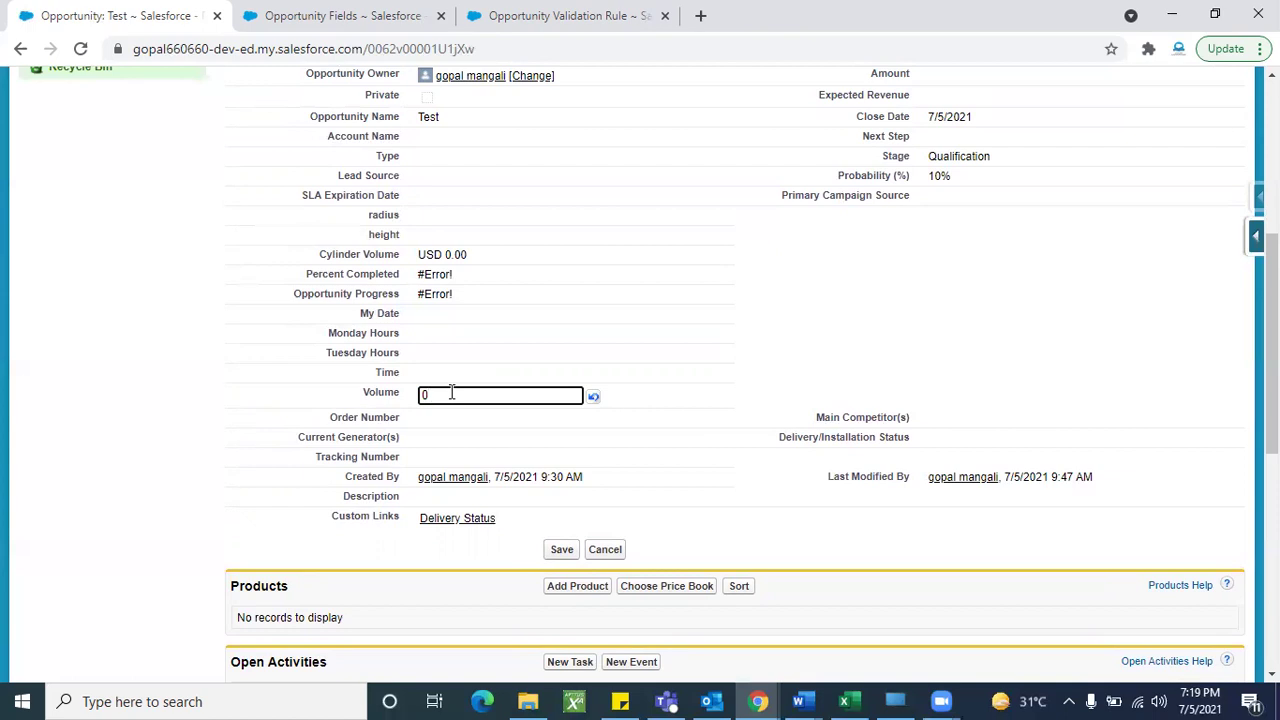
pyautogui.click(196, 403)
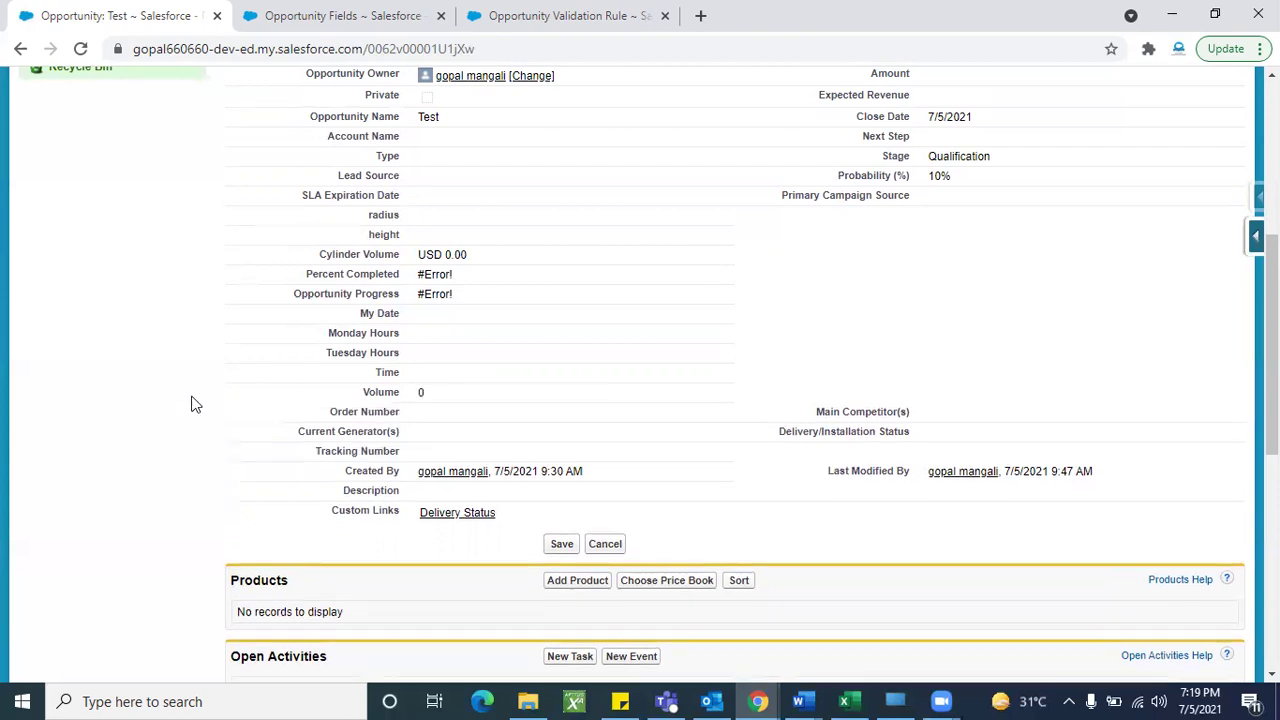
pyautogui.scroll(2, 369, 380)
# Open the Test123 validation rule for editing and clear its error condition formula.
pyautogui.click(480, 30)
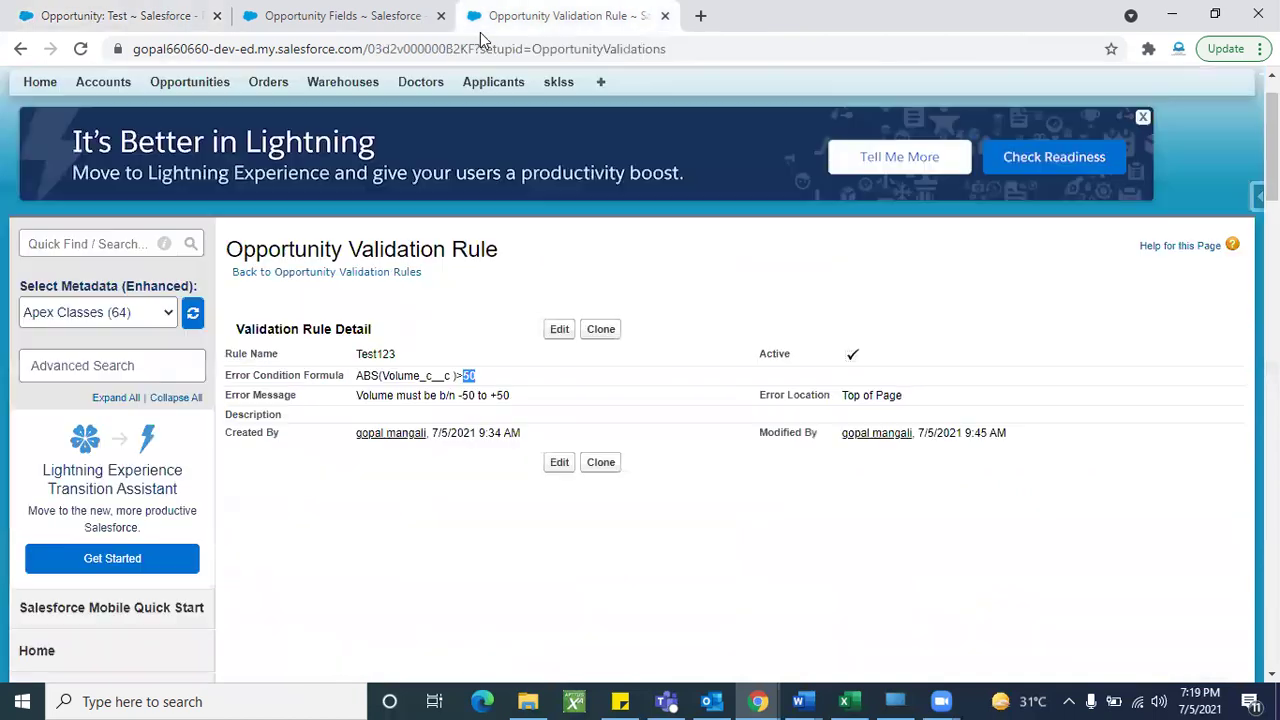
pyautogui.scroll(-1, 480, 452)
pyautogui.click(559, 253)
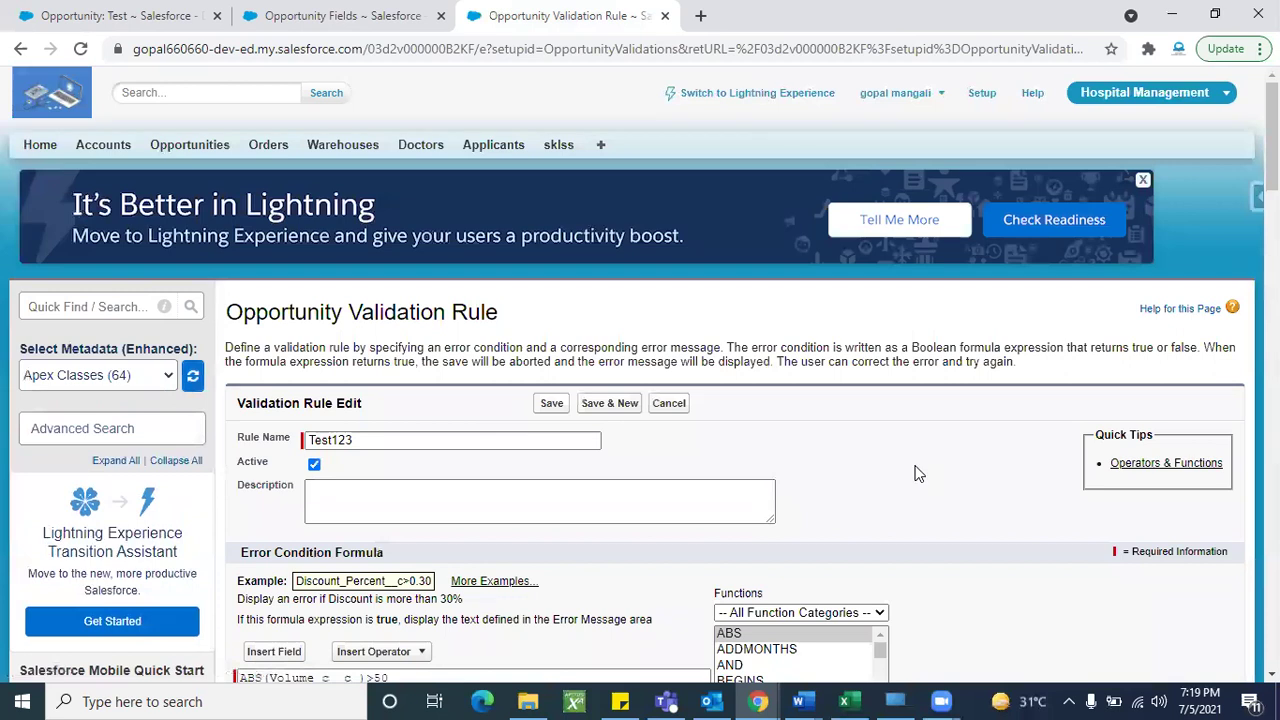
pyautogui.scroll(-3, 914, 471)
pyautogui.click(481, 478)
pyautogui.hotkey('ctrl', 'a')
pyautogui.press('BackSpace')
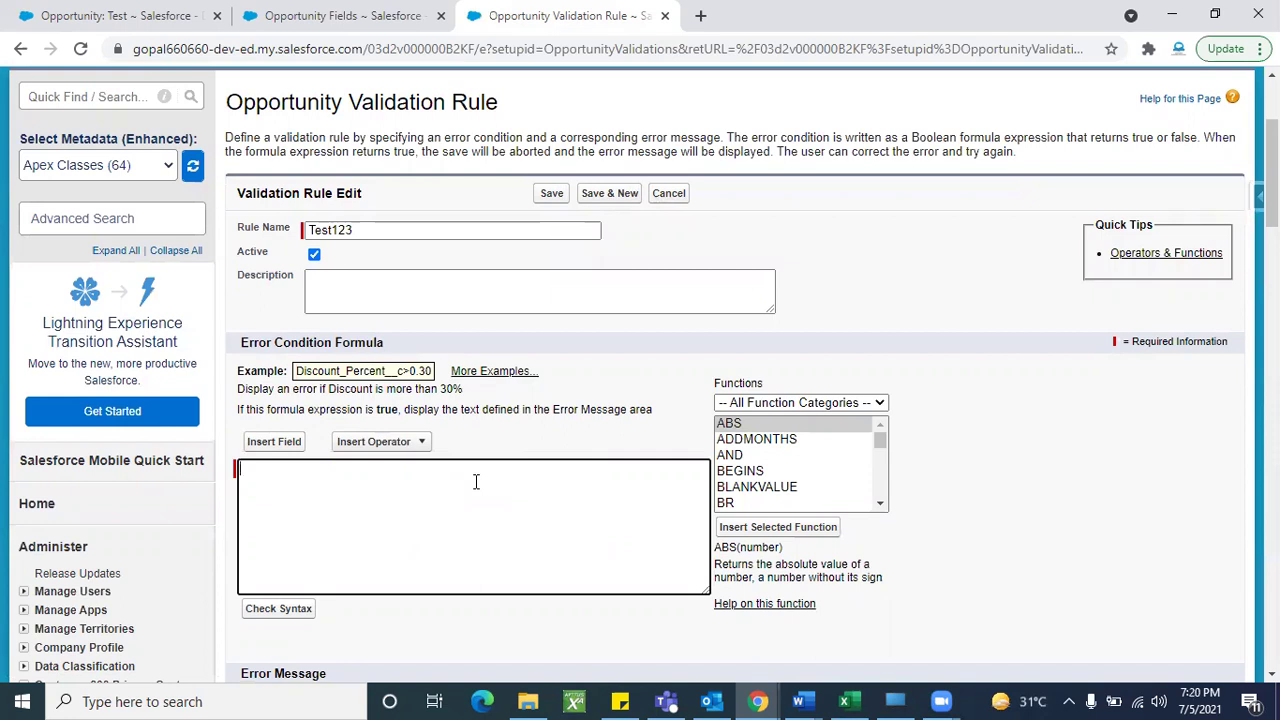
# Enter an empty multi-line OR() function in the error condition formula, with an empty IF() function above it.
pyautogui.write('OR()')
pyautogui.press('Left')
pyautogui.press('Return')
pyautogui.press('Return')
pyautogui.press('Return')
pyautogui.press('Return')
pyautogui.press('Return')
pyautogui.press('Up')
pyautogui.press('Up')
pyautogui.press('Up')
pyautogui.press('Return')
pyautogui.press('Return')
pyautogui.write('IF()')
pyautogui.press('Left')
pyautogui.press('Return')
pyautogui.scroll(-1, 474, 482)
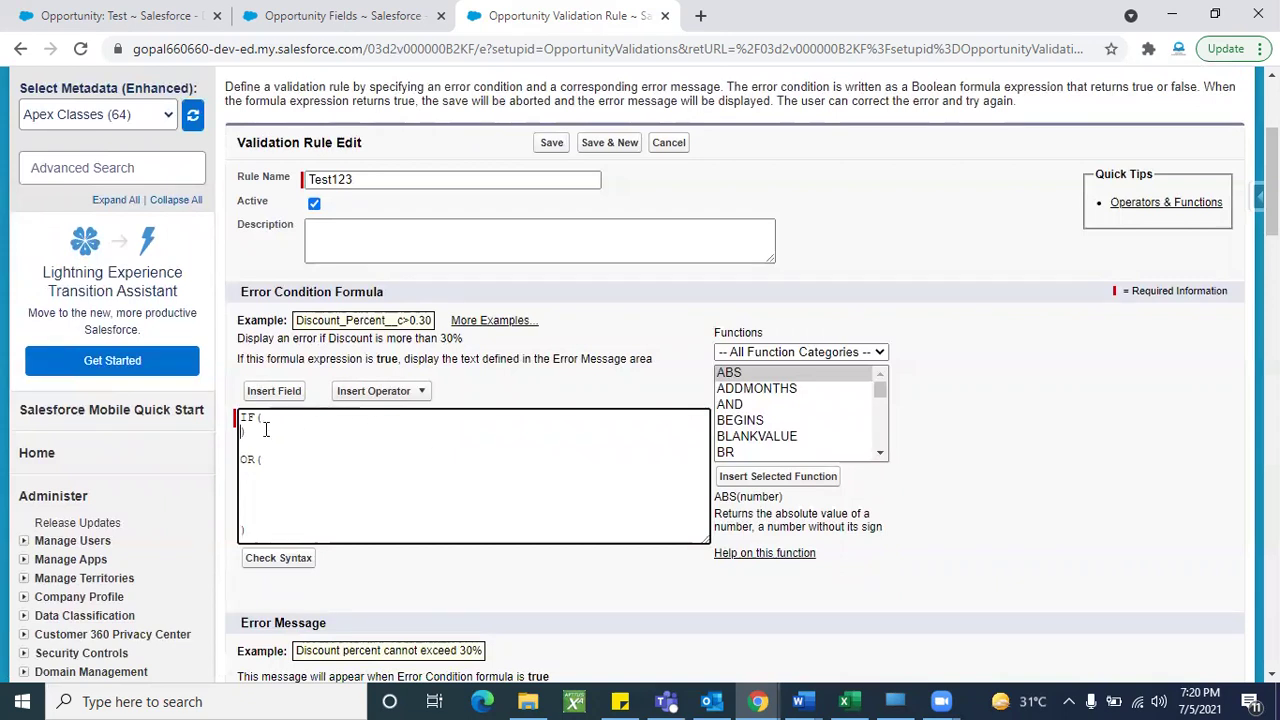
# Insert the opportunity's Volume field inside the IF function and complete the condition as Volume_c__c <0.
pyautogui.click(275, 394)
pyautogui.scroll(-15, 465, 410)
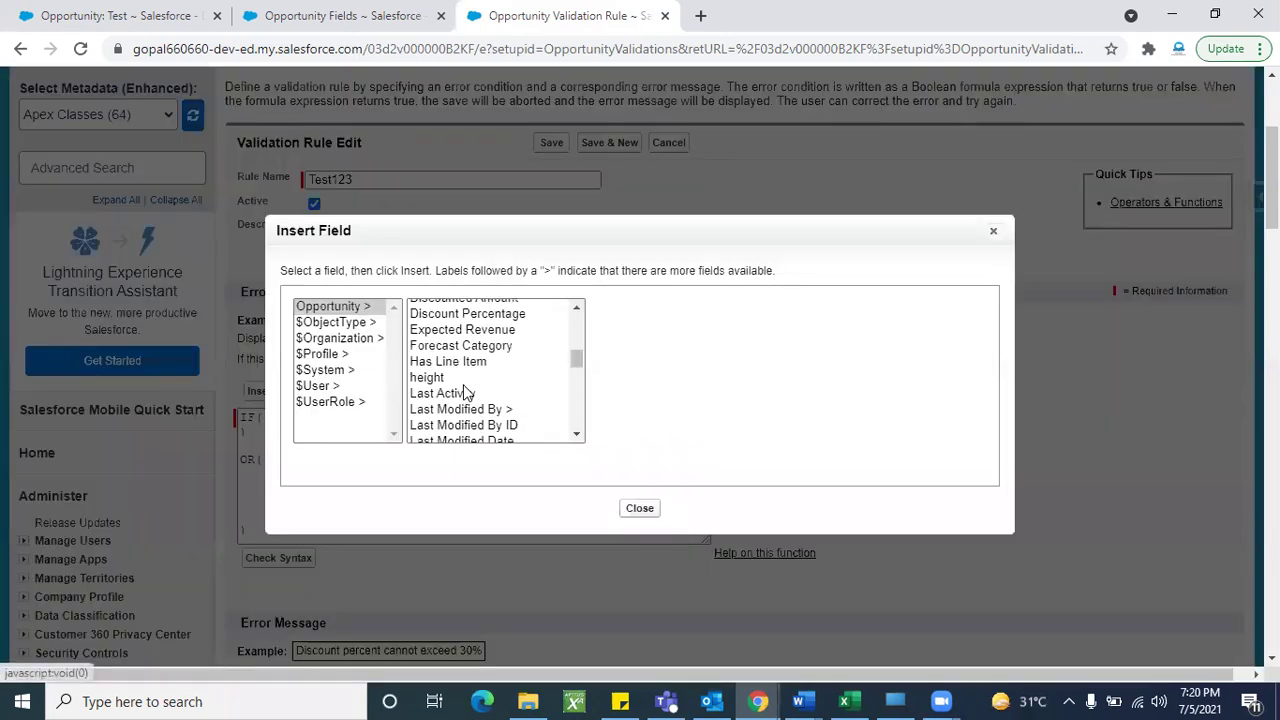
pyautogui.click(461, 419)
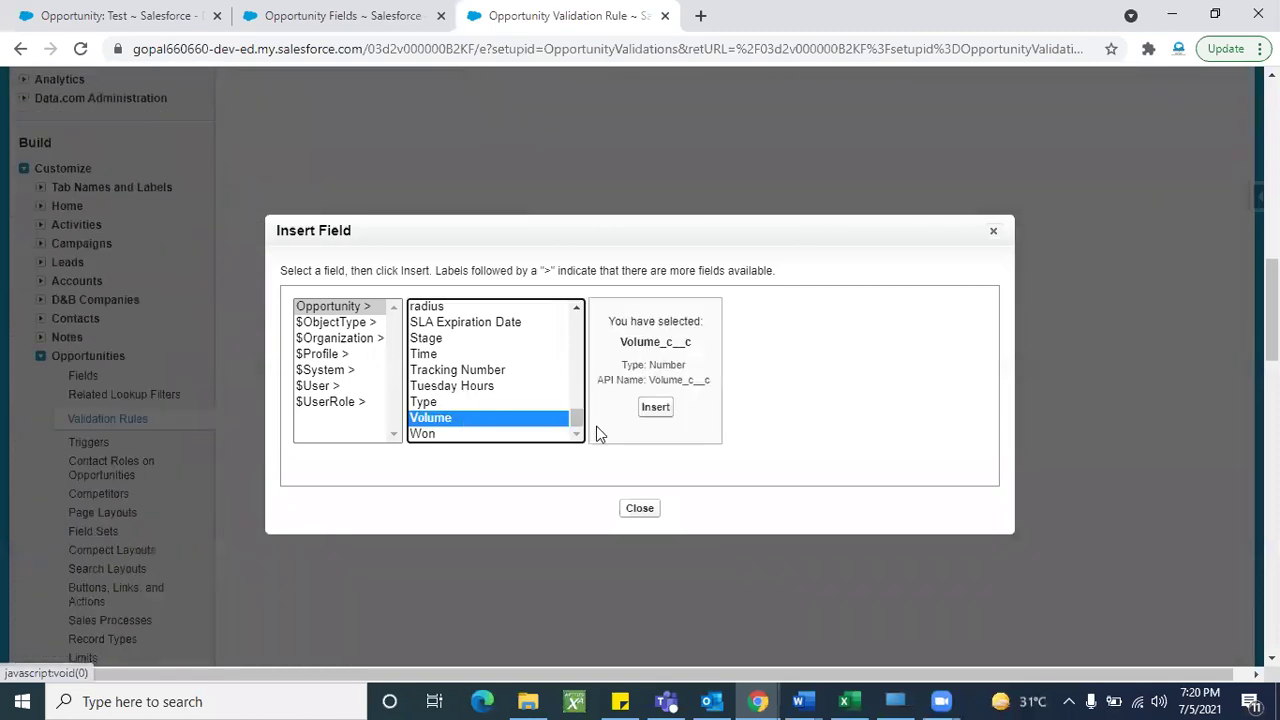
pyautogui.click(654, 406)
pyautogui.scroll(1, 417, 505)
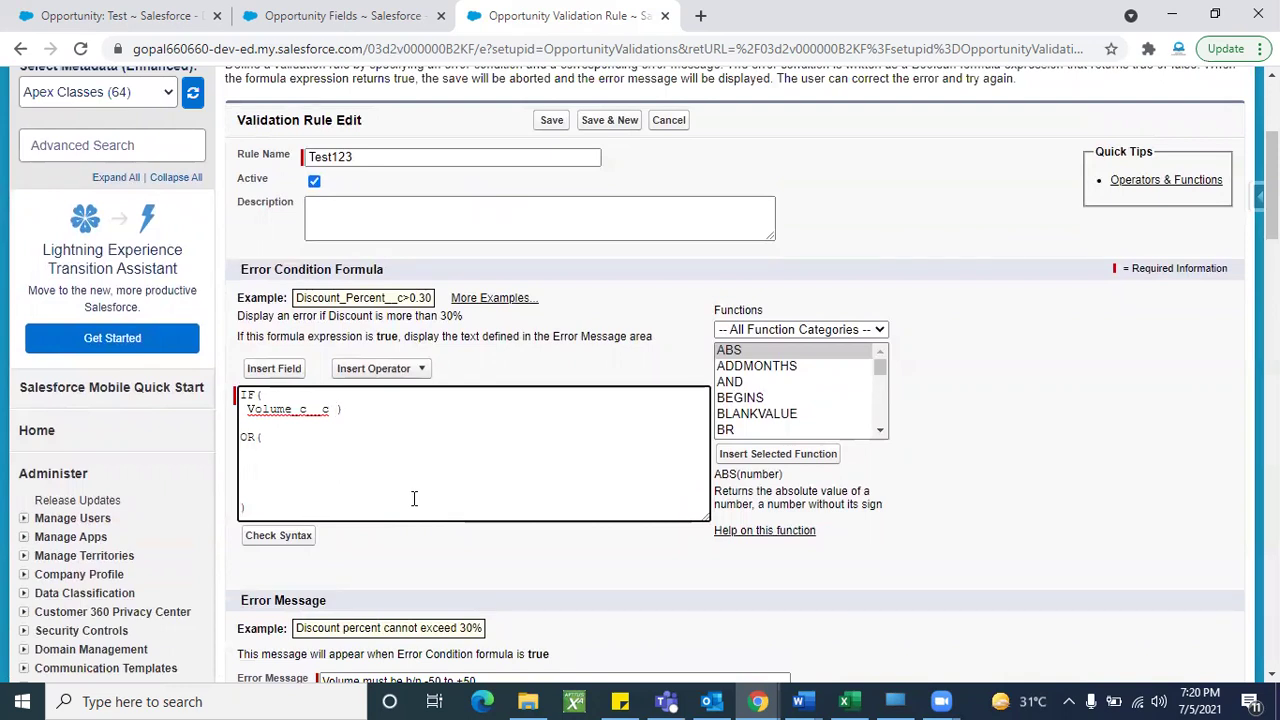
pyautogui.write('<0')
pyautogui.press('Return')
pyautogui.press('Return')
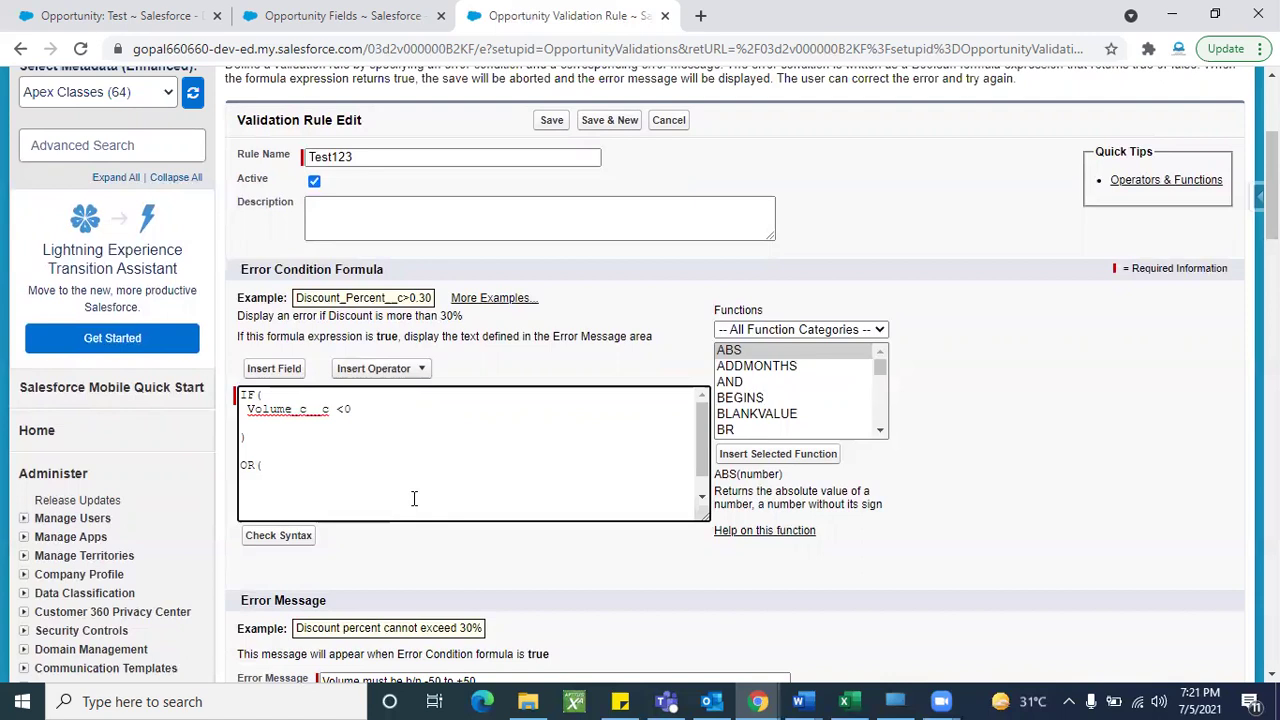
# Copy the Volume_c__c field reference from the IF function into the OR function.
pyautogui.doubleClick(302, 412)
pyautogui.click(286, 472)
pyautogui.write('Volume__c')
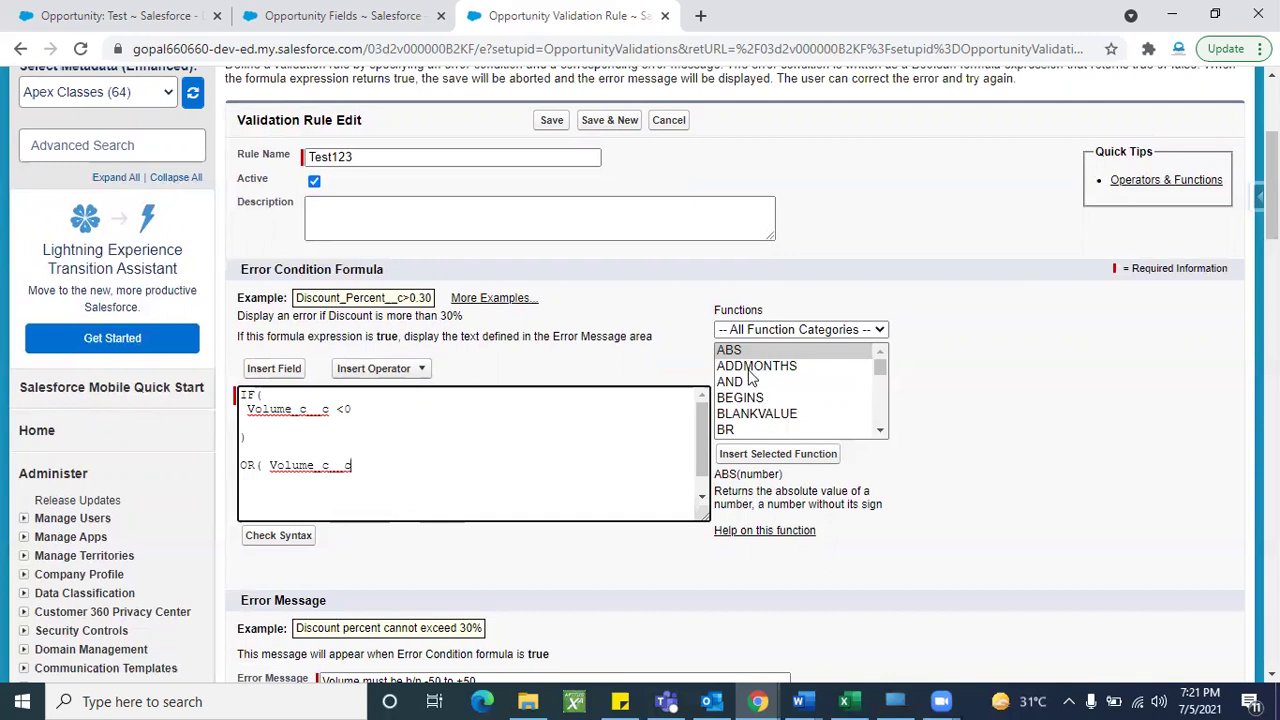
# Filter the function list to Logical and insert ISNUMBER after the Volume field in the OR function.
pyautogui.scroll(-2, 748, 381)
pyautogui.scroll(2, 746, 350)
pyautogui.click(740, 330)
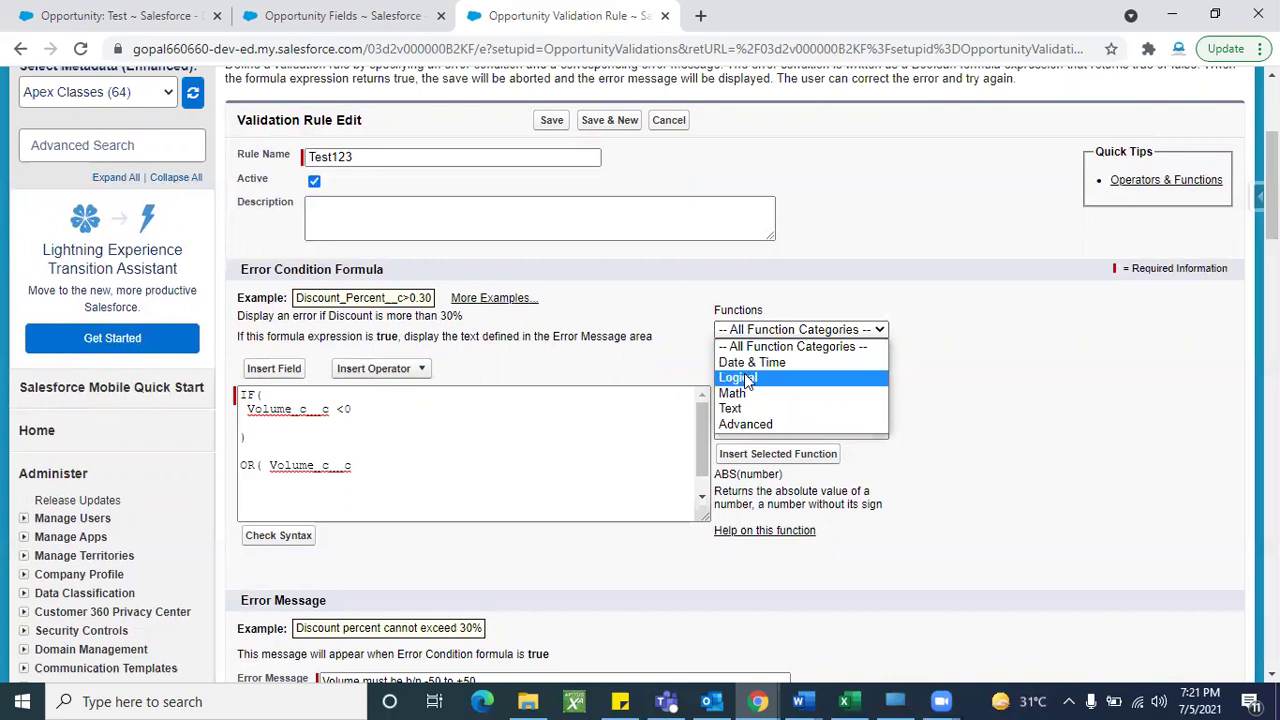
pyautogui.click(748, 377)
pyautogui.scroll(-2, 755, 372)
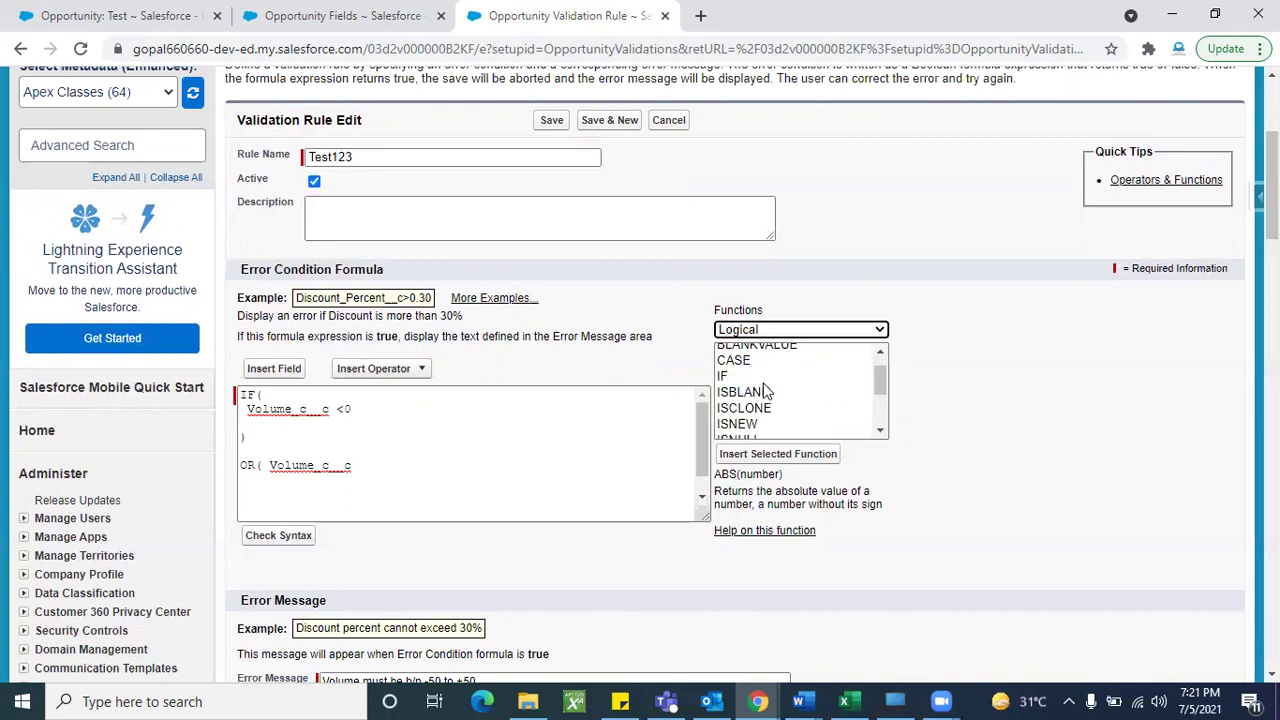
pyautogui.scroll(1, 763, 383)
pyautogui.scroll(-1, 763, 383)
pyautogui.scroll(-1, 763, 383)
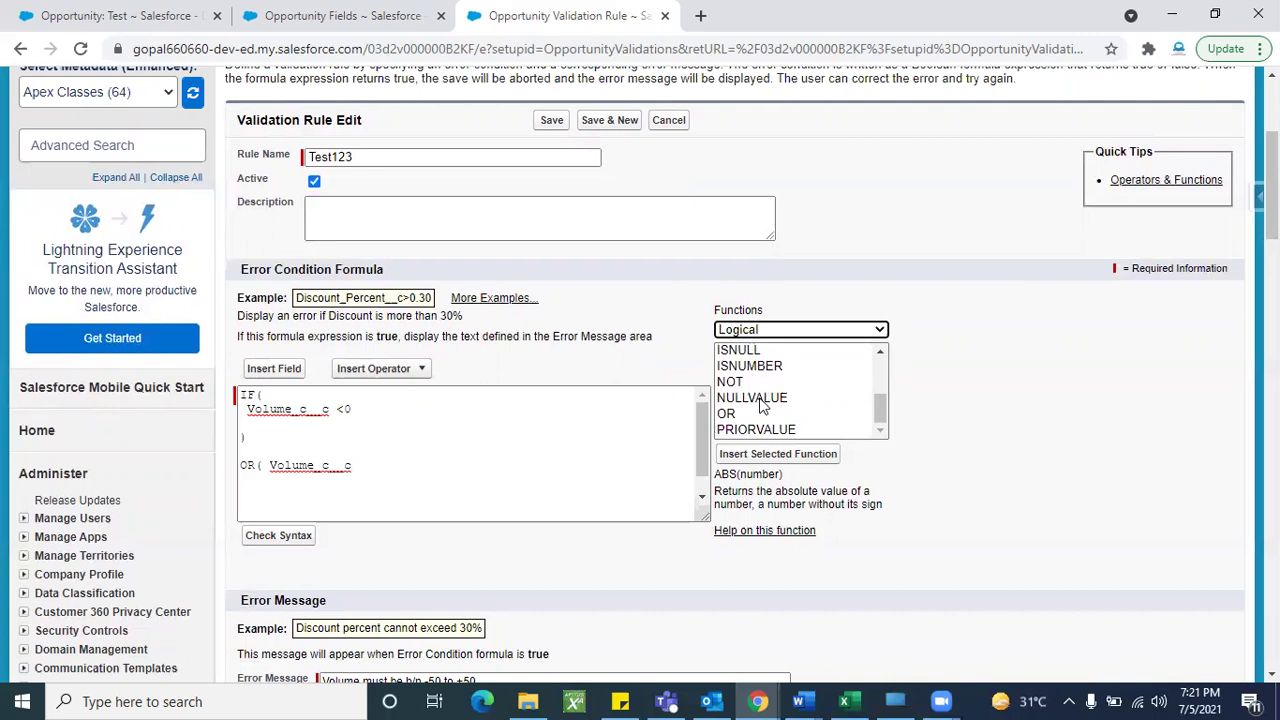
pyautogui.scroll(2, 760, 401)
pyautogui.scroll(-1, 762, 404)
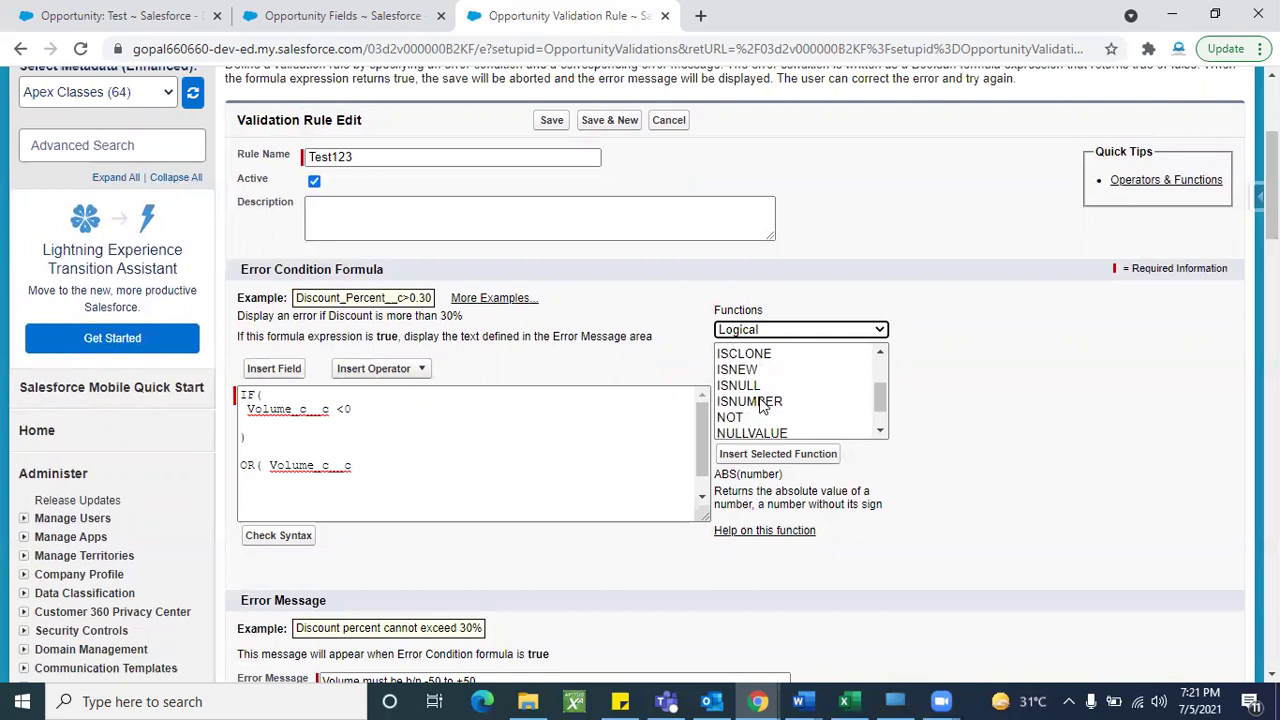
pyautogui.click(757, 402)
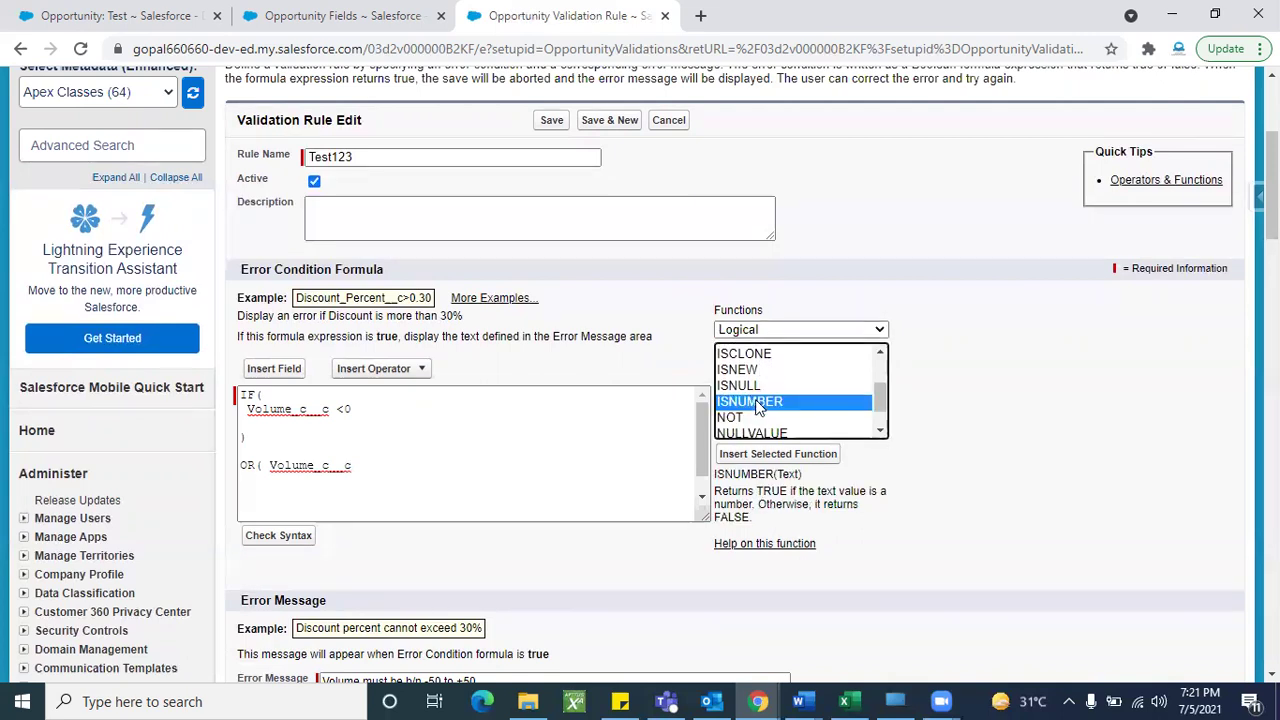
pyautogui.click(765, 454)
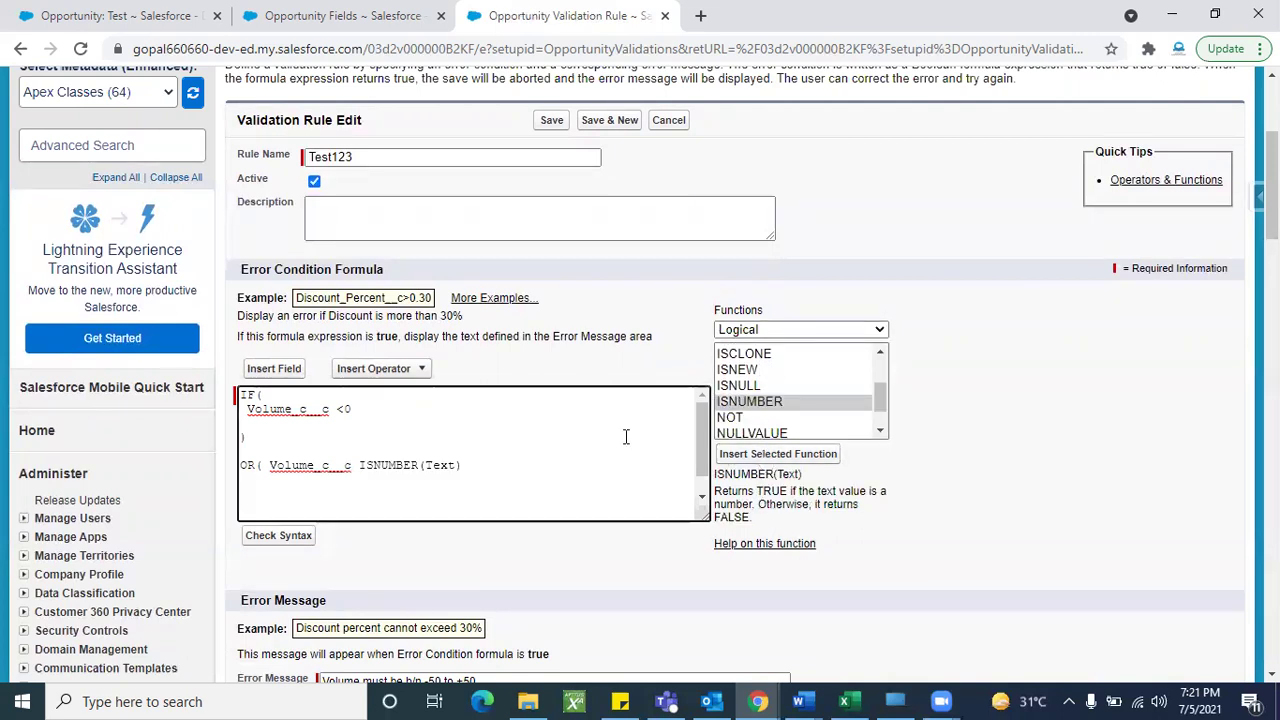
# Replace ISNUMBER's Text placeholder with Volume_c__c and remove the separate Volume_c__c reference in front of it.
pyautogui.doubleClick(339, 465)
pyautogui.hotkey('ctrl', 'c')
pyautogui.doubleClick(440, 465)
pyautogui.hotkey('ctrl', 'v')
pyautogui.doubleClick(322, 465)
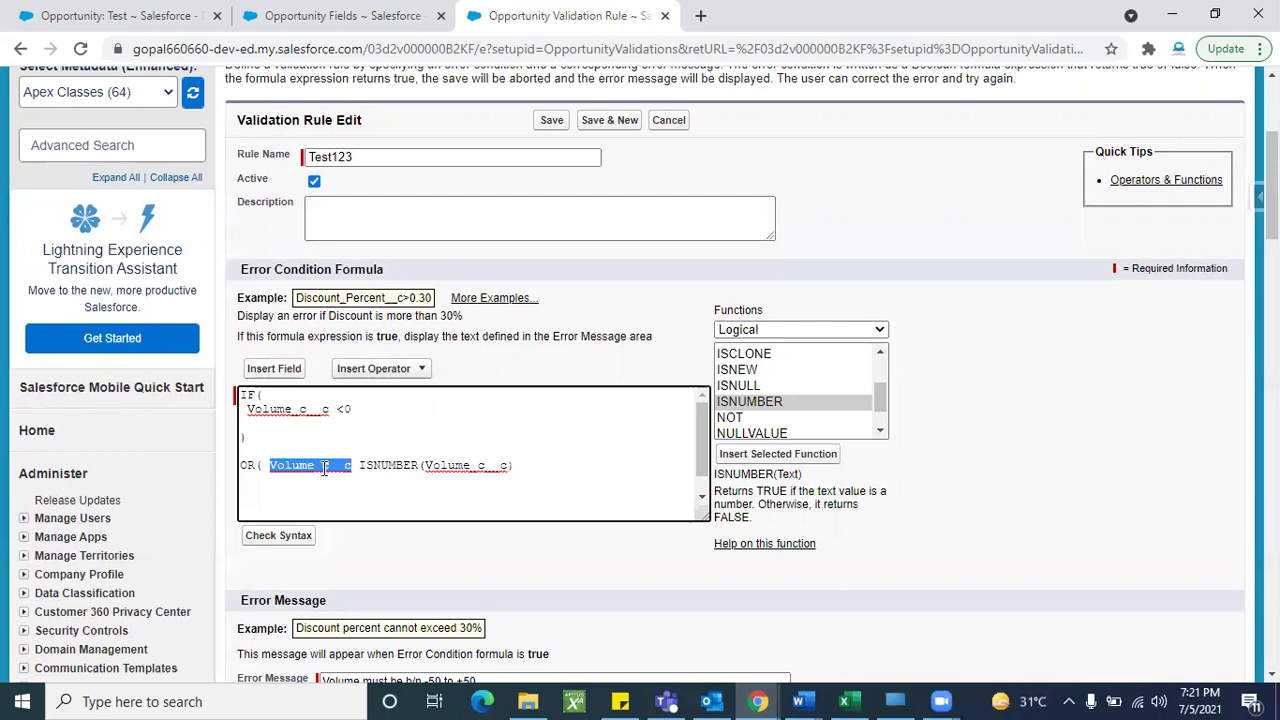
pyautogui.press('BackSpace')
pyautogui.press('BackSpace')
pyautogui.press('BackSpace')
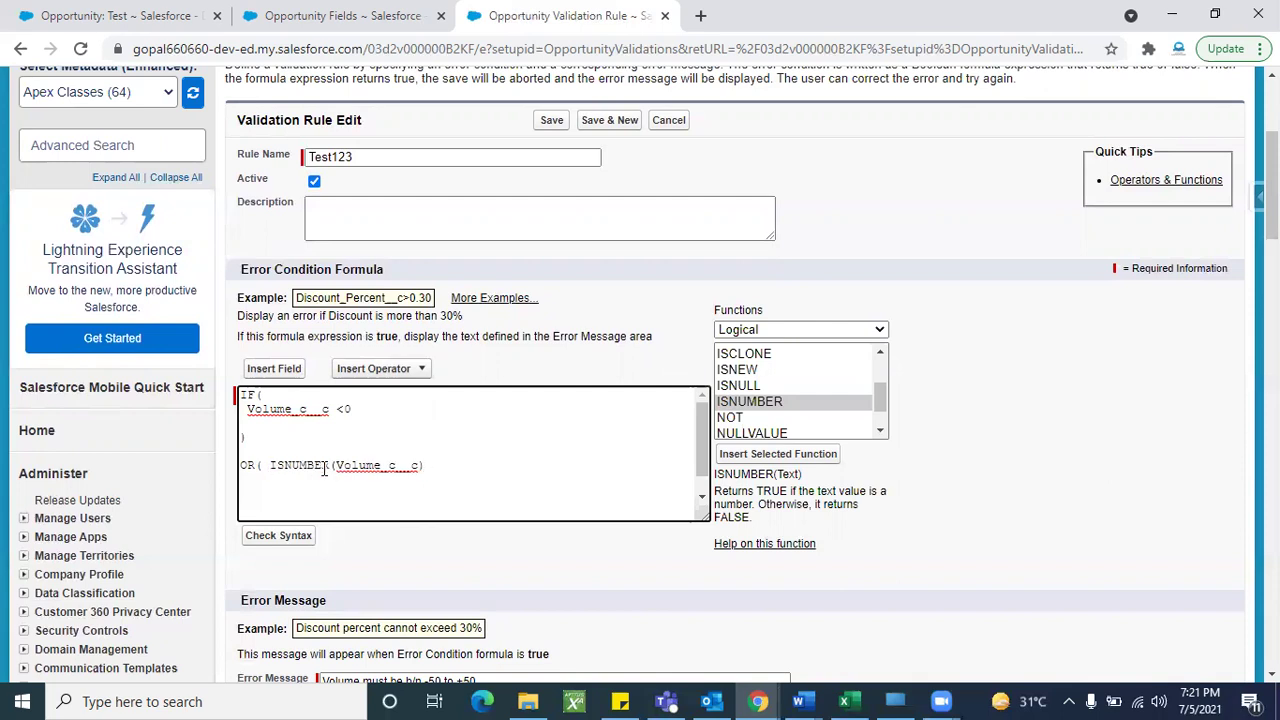
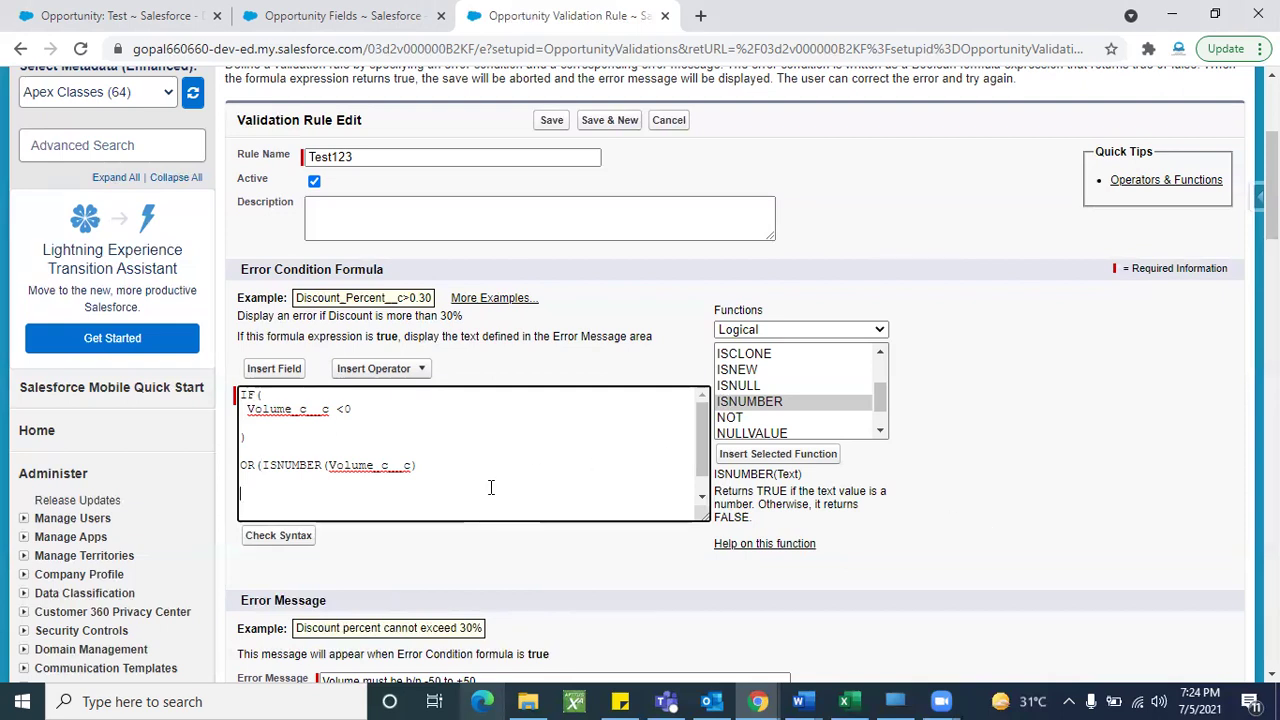
# Clear the whole error condition formula and begin it again with "OR (" followed by a new line.
pyautogui.hotkey('ctrl', 'a')
pyautogui.press('Delete')
pyautogui.write('OR')
pyautogui.press('BackSpace')
pyautogui.press('BackSpace')
pyautogui.write('OR')
pyautogui.press('BackSpace')
pyautogui.press('BackSpace')
pyautogui.write('OR (')
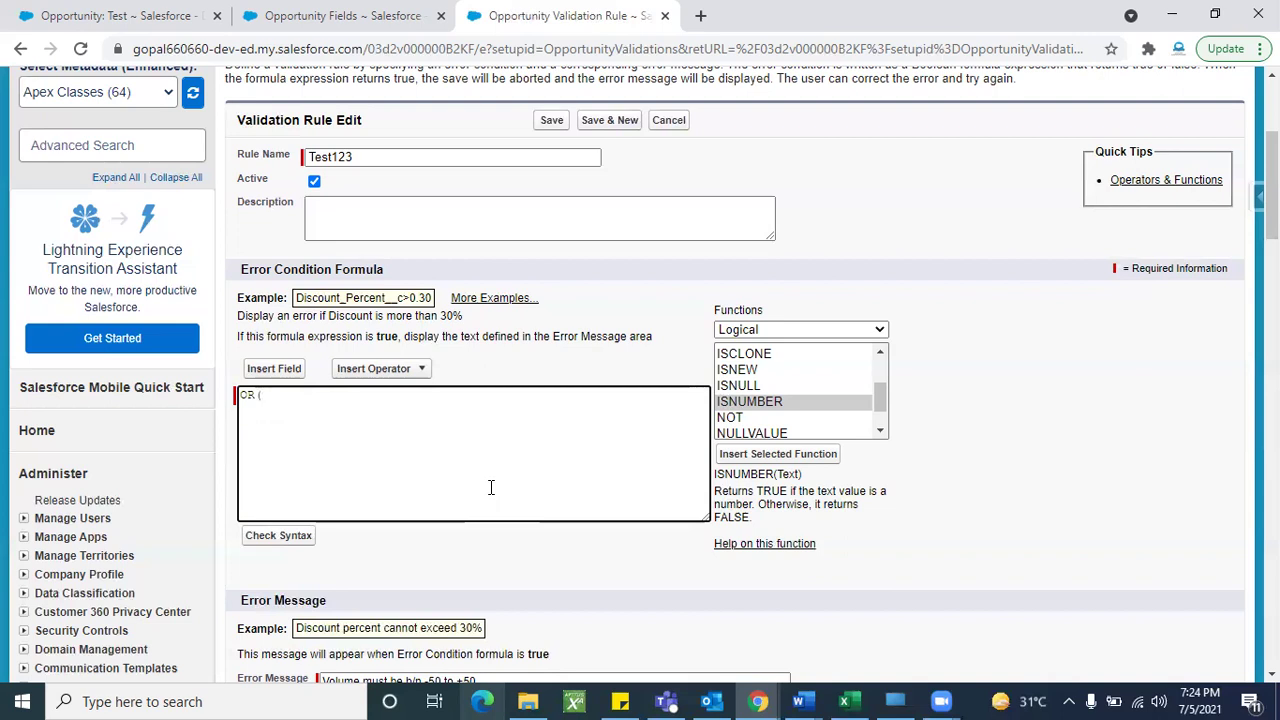
pyautogui.press('Return')
# Insert the Opportunity Volume field on the line below the opening of the OR function.
pyautogui.click(298, 375)
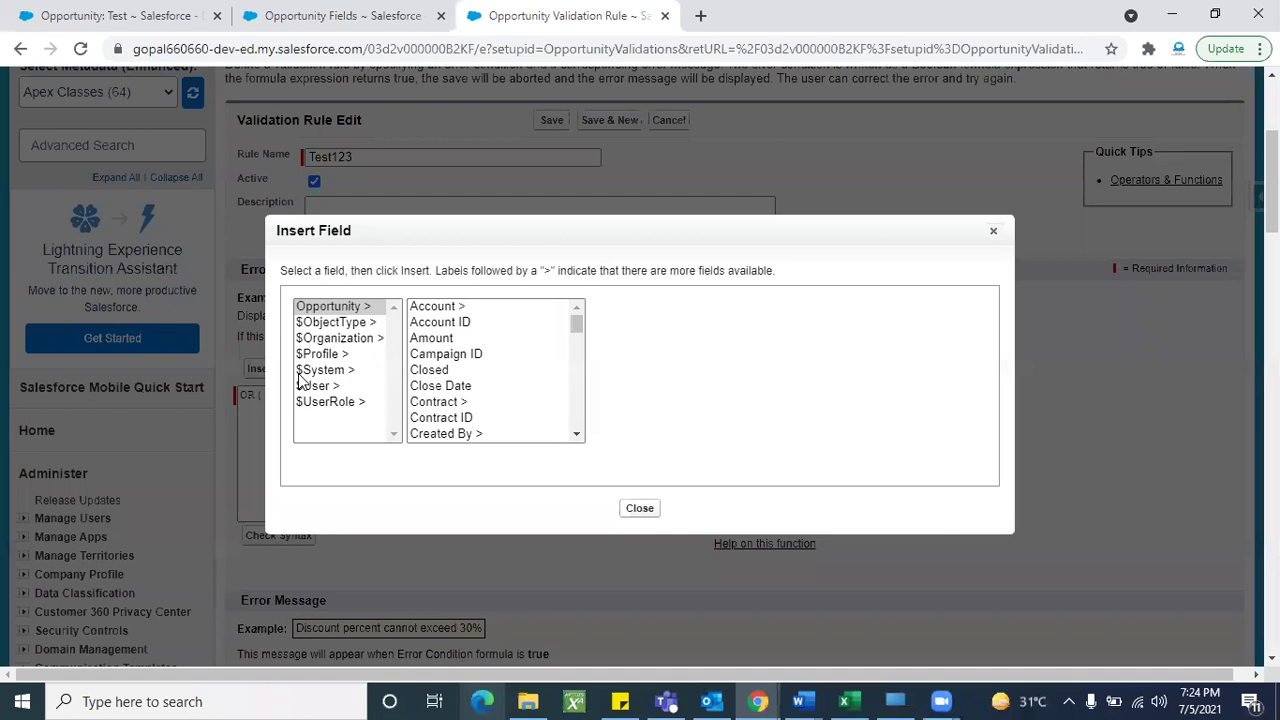
pyautogui.scroll(-5, 475, 385)
pyautogui.scroll(-10, 475, 385)
pyautogui.click(450, 420)
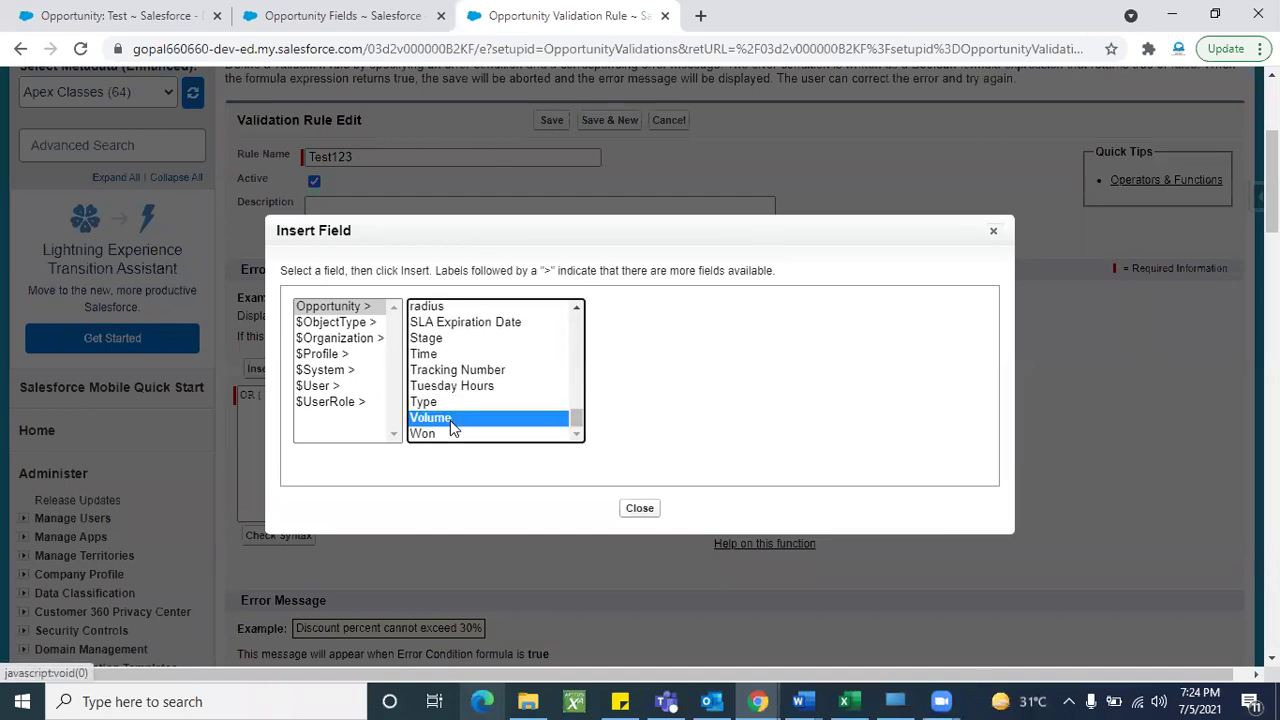
pyautogui.click(651, 413)
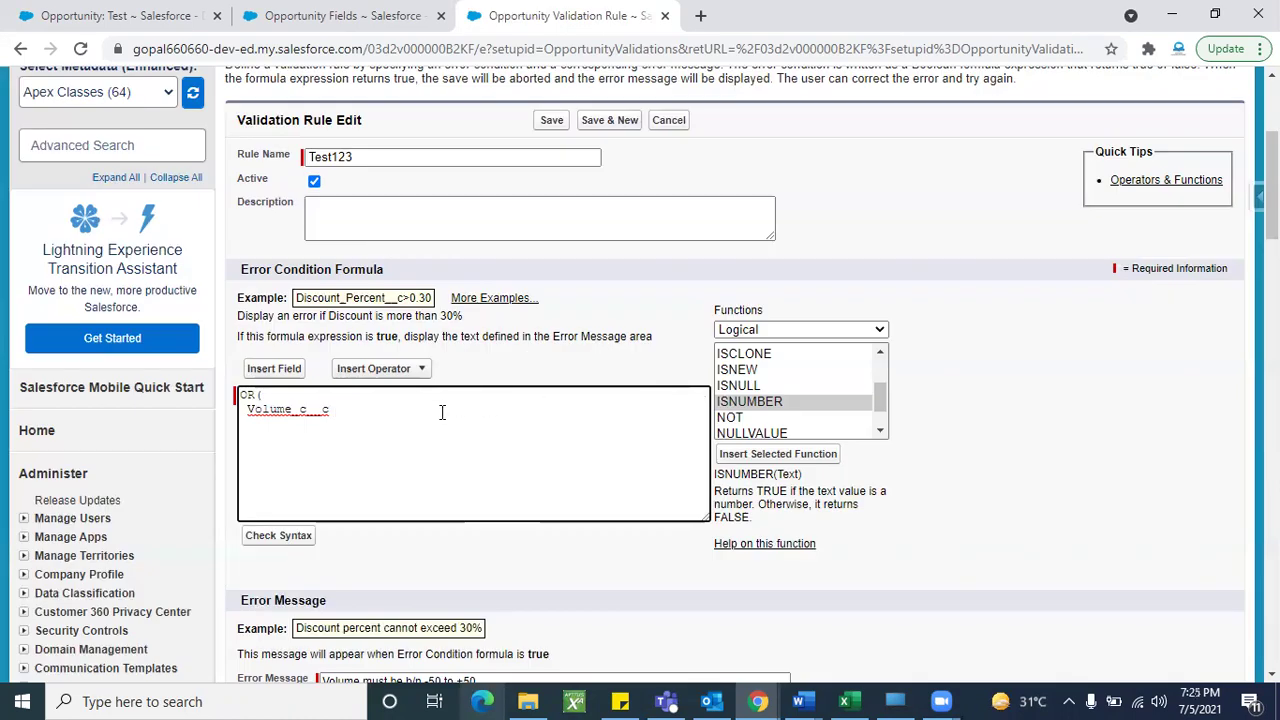
pyautogui.click(390, 369)
pyautogui.scroll(-1, 380, 540)
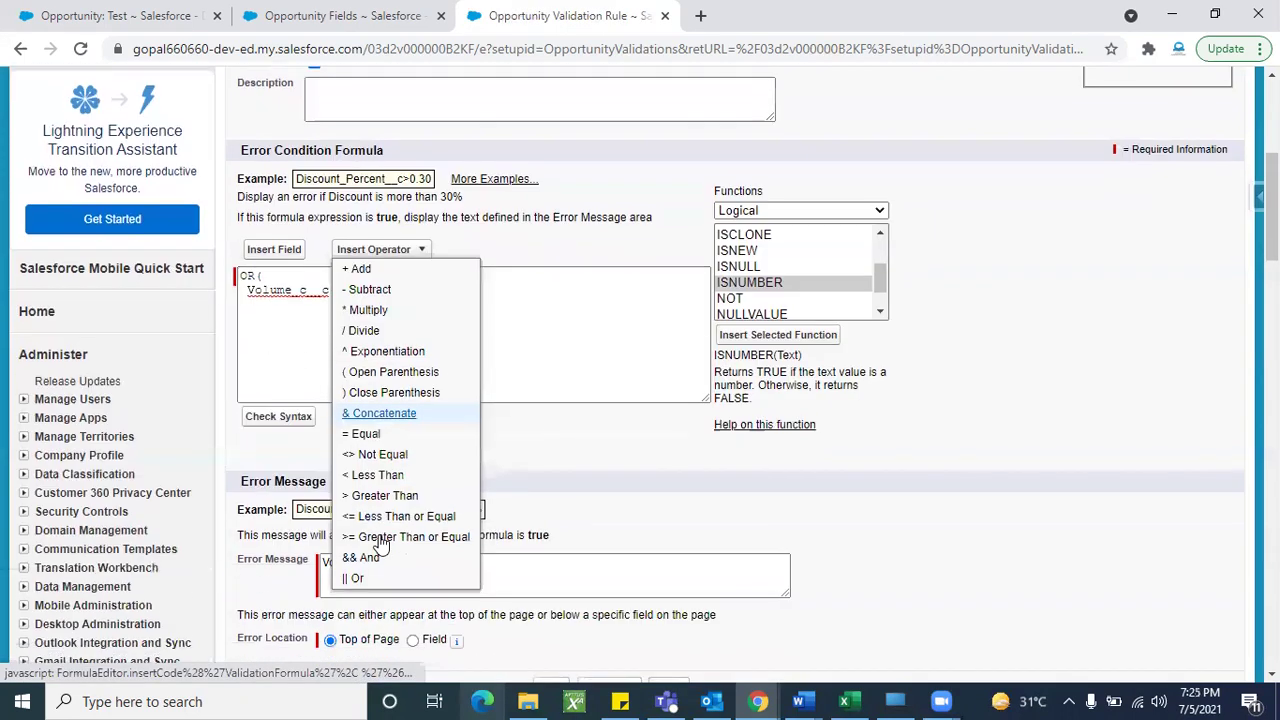
pyautogui.click(381, 454)
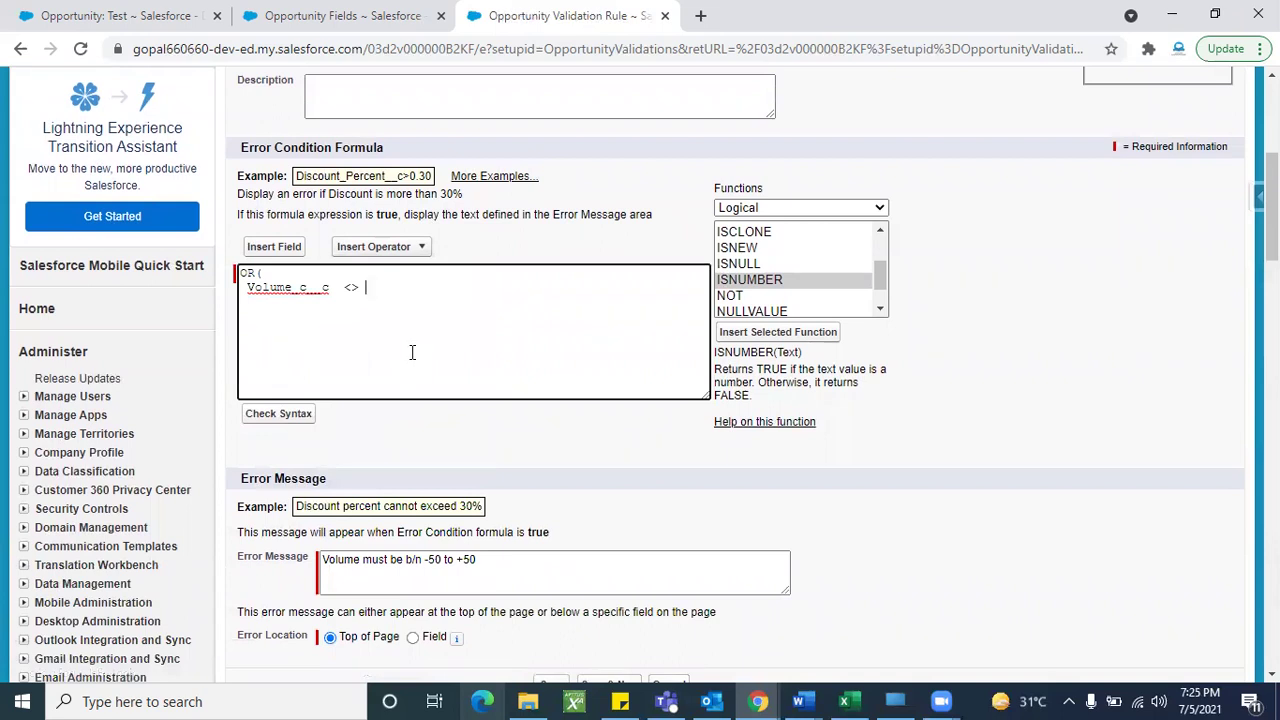
pyautogui.scroll(1, 412, 352)
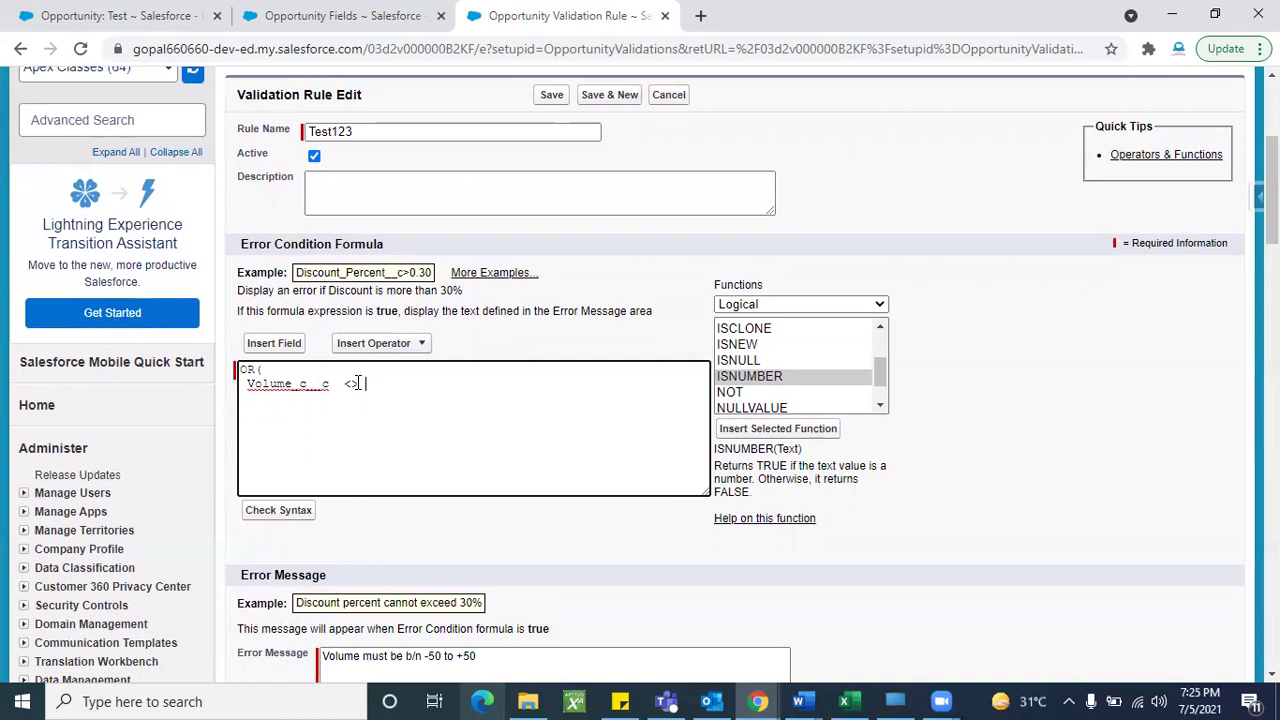
pyautogui.moveTo(358, 384); pyautogui.dragTo(370, 388)
pyautogui.click(372, 388)
pyautogui.press('BackSpace')
pyautogui.press('BackSpace')
# Complete the first OR condition with the Less Than operator, 0 and a comma, and remove the space before Volume_c__c.
pyautogui.click(400, 344)
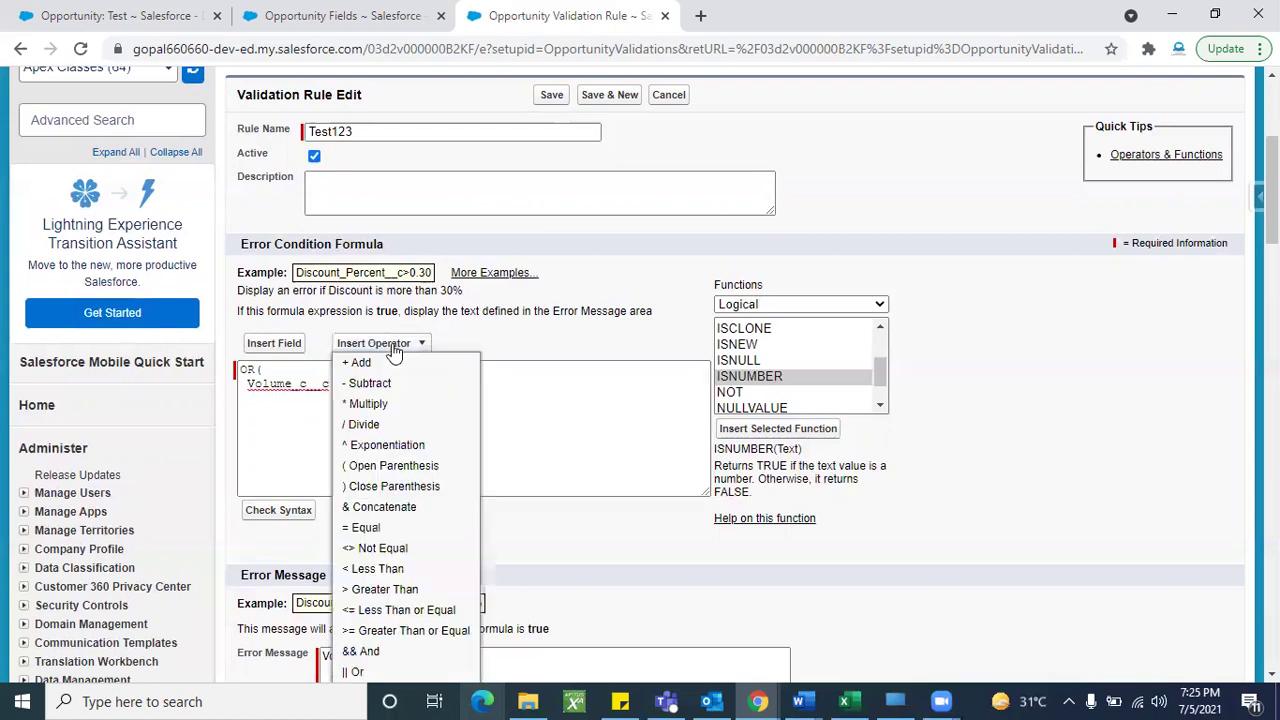
pyautogui.scroll(-1, 398, 517)
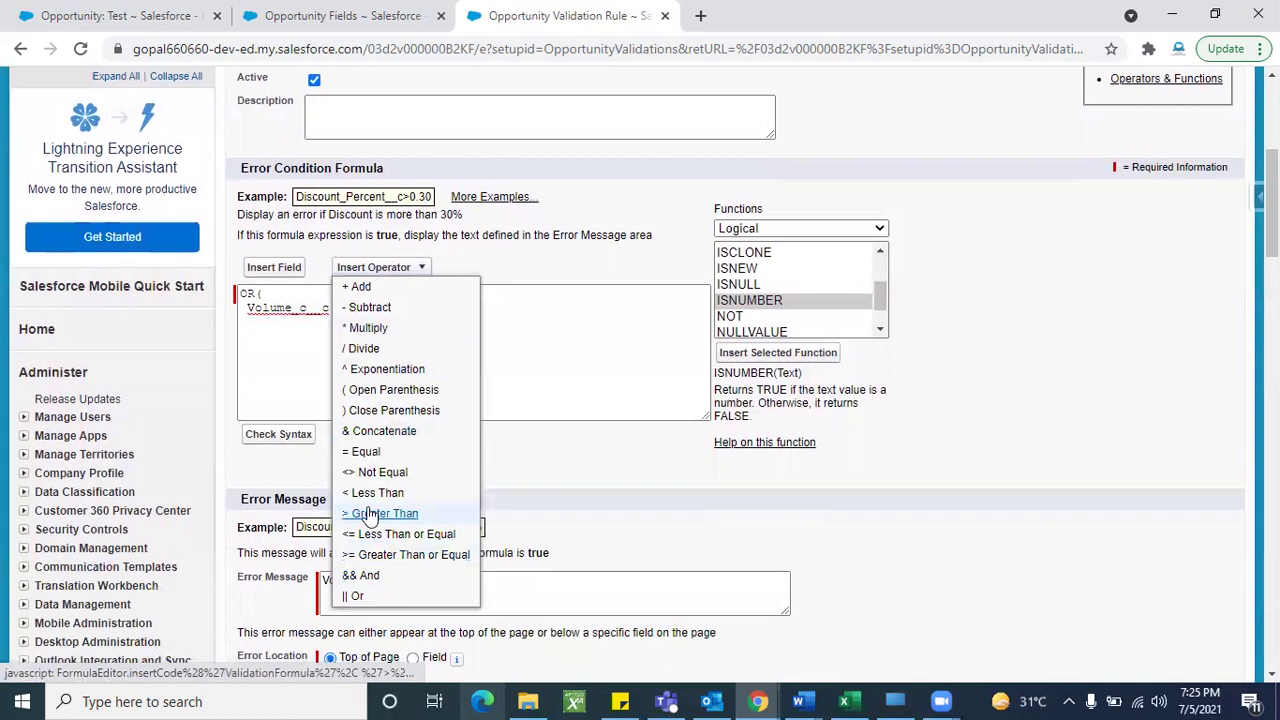
pyautogui.click(376, 492)
pyautogui.write('0')
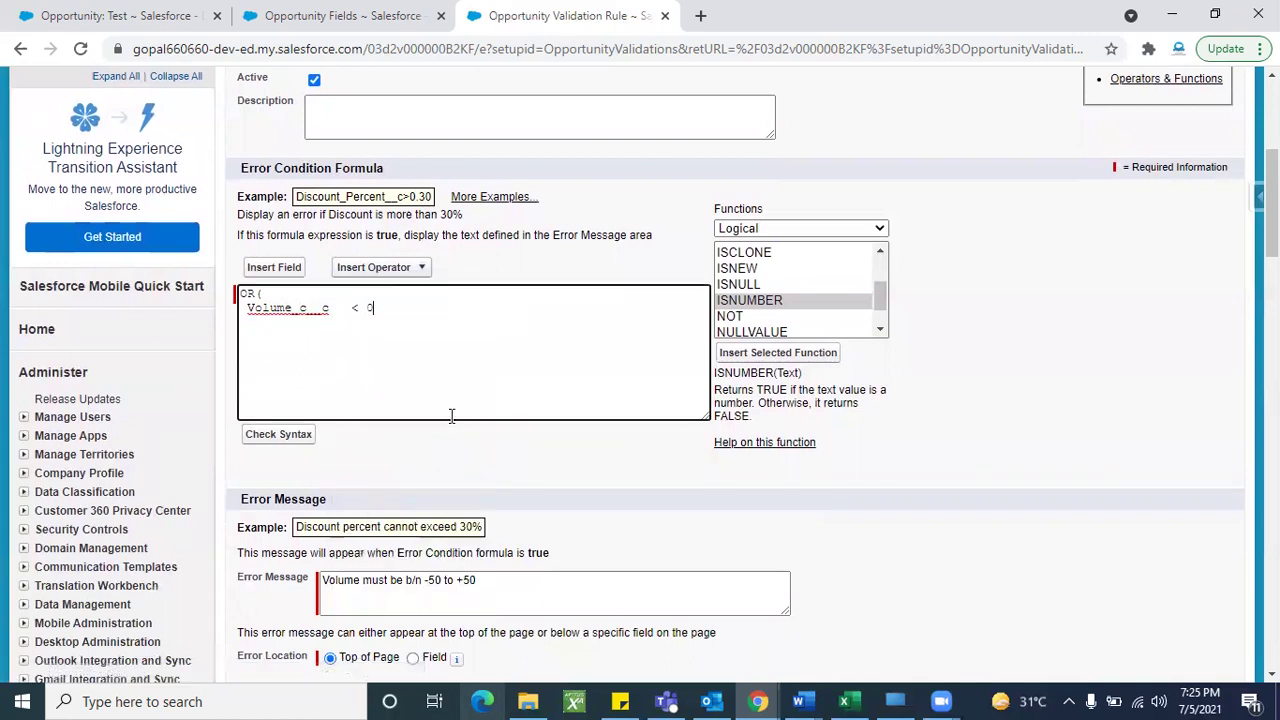
pyautogui.write(',')
pyautogui.press('BackSpace')
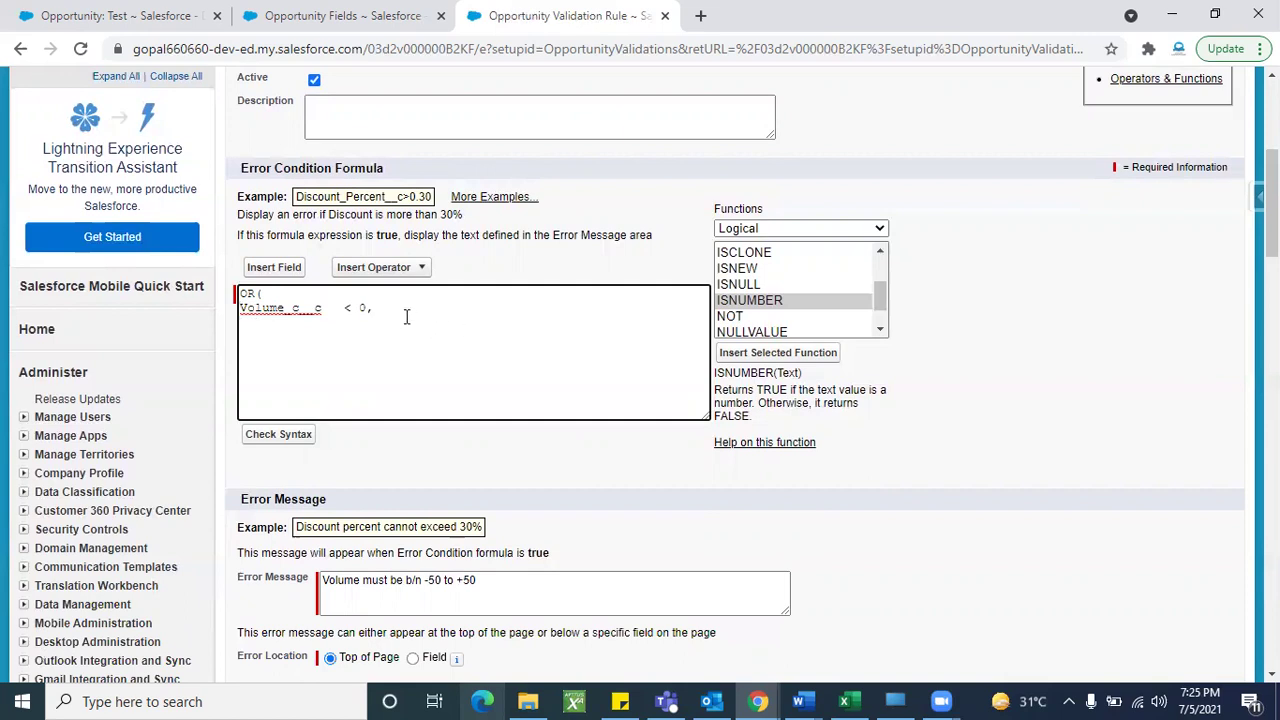
# Filter the function list to Math and insert MOD at the start of the line below the Volume condition.
pyautogui.click(756, 230)
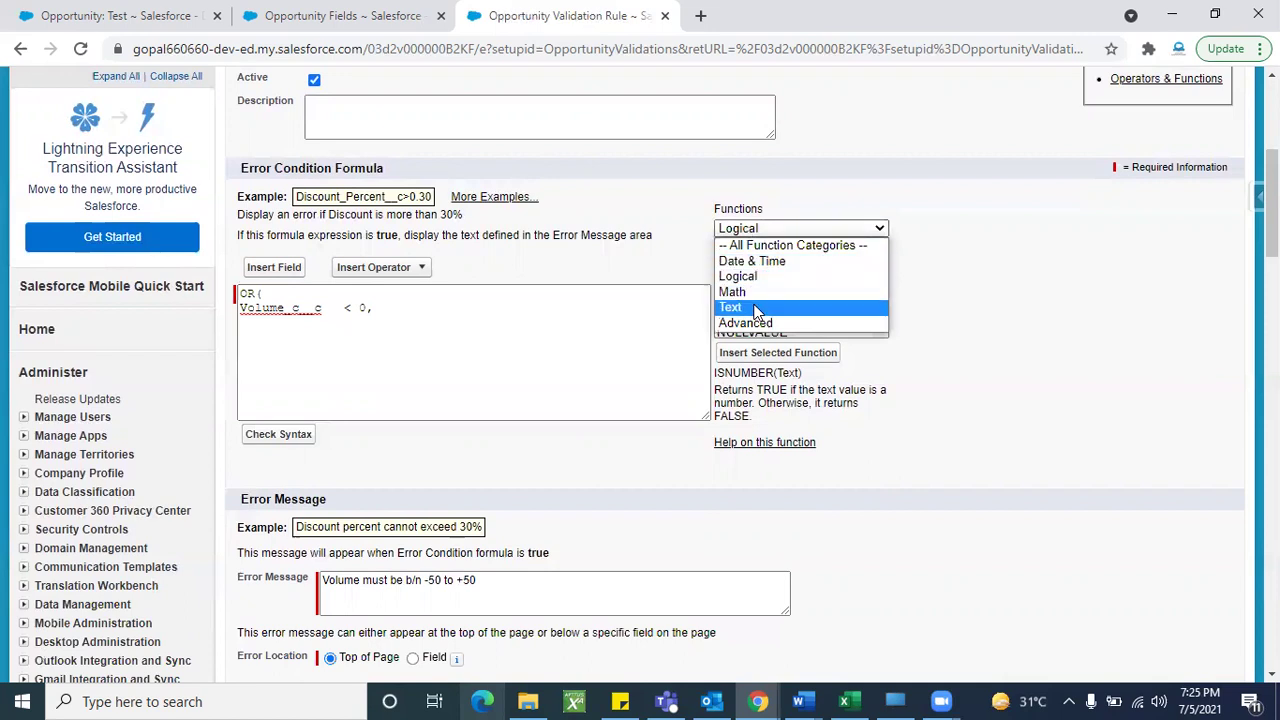
pyautogui.click(754, 292)
pyautogui.scroll(-3, 757, 294)
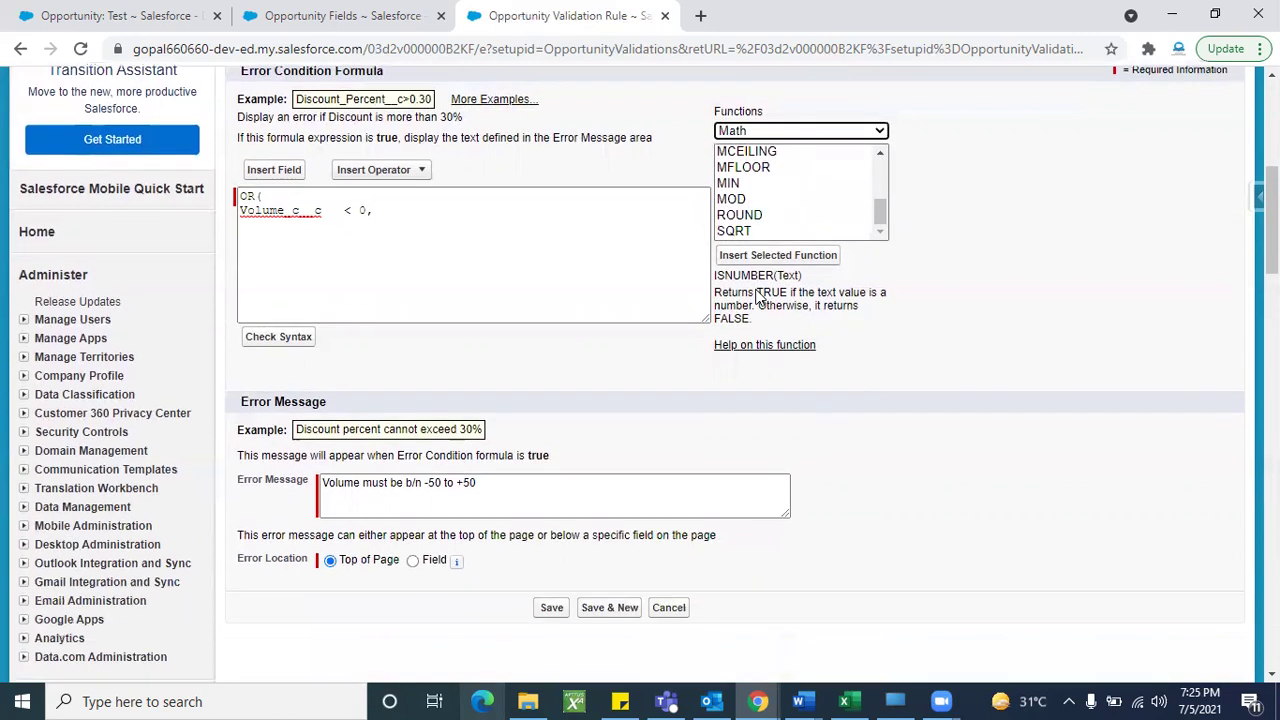
pyautogui.scroll(2, 757, 294)
pyautogui.scroll(3, 745, 330)
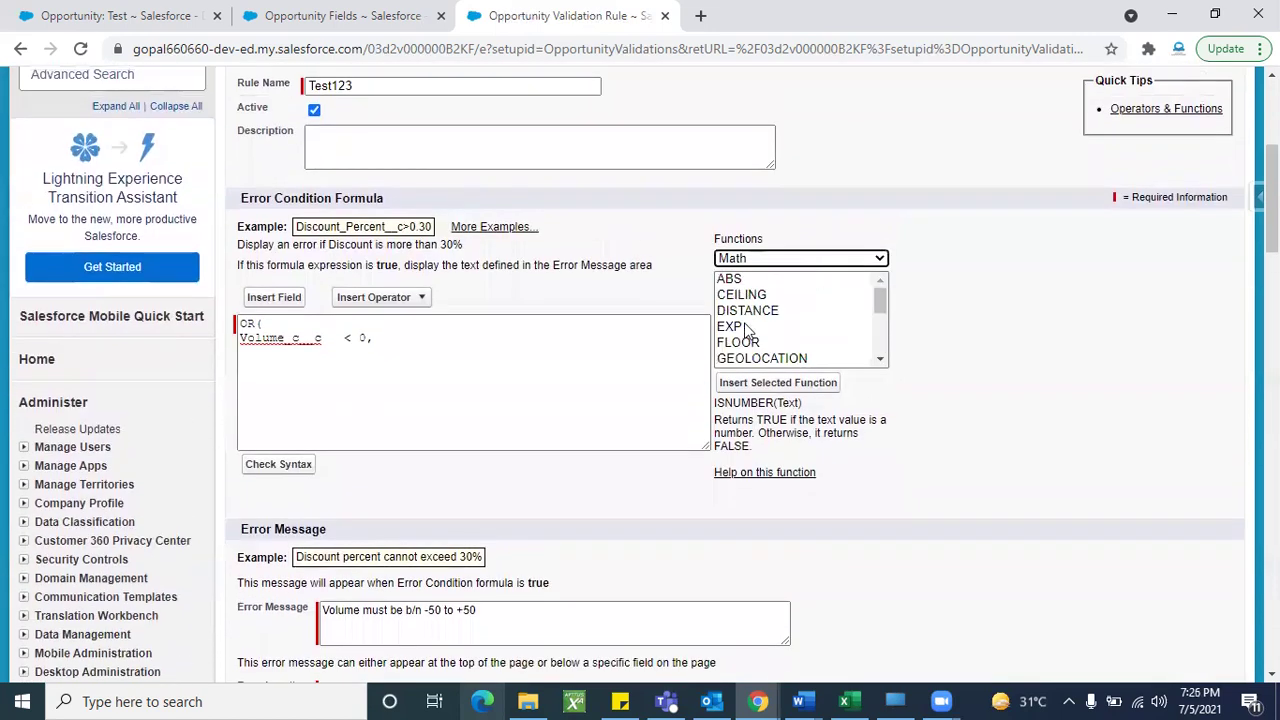
pyautogui.click(745, 328)
pyautogui.scroll(-3, 745, 330)
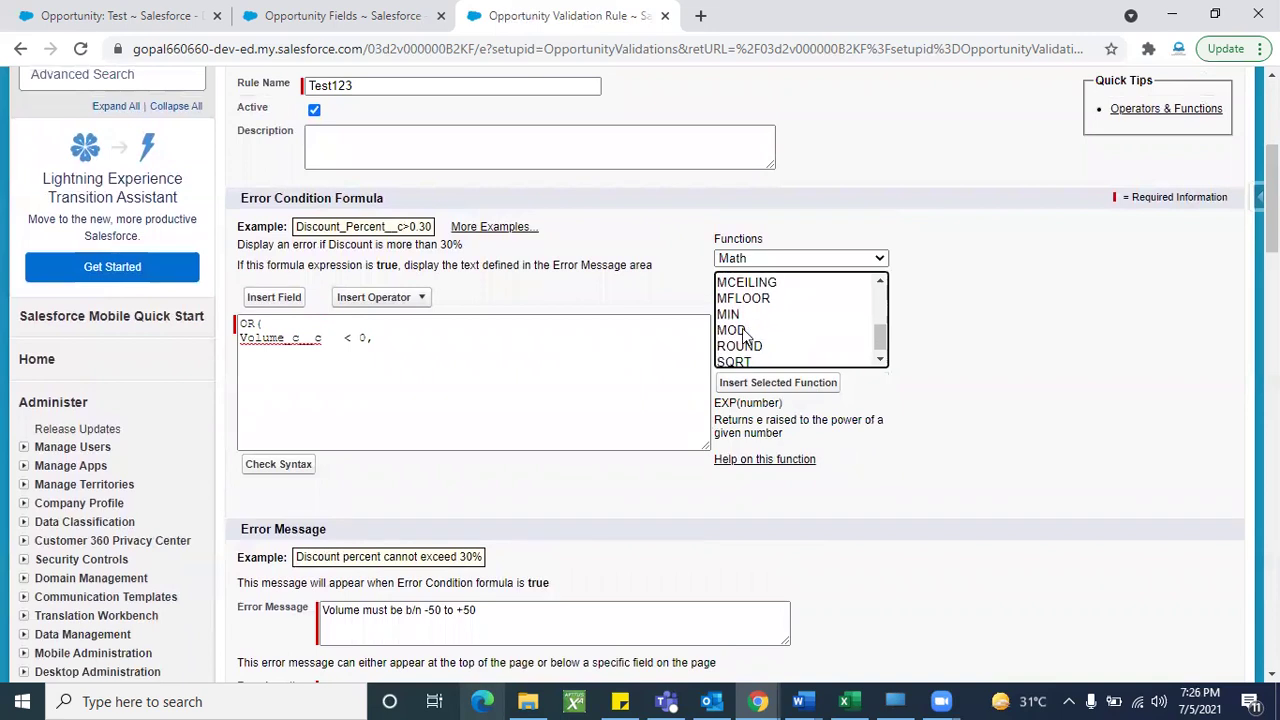
pyautogui.click(742, 328)
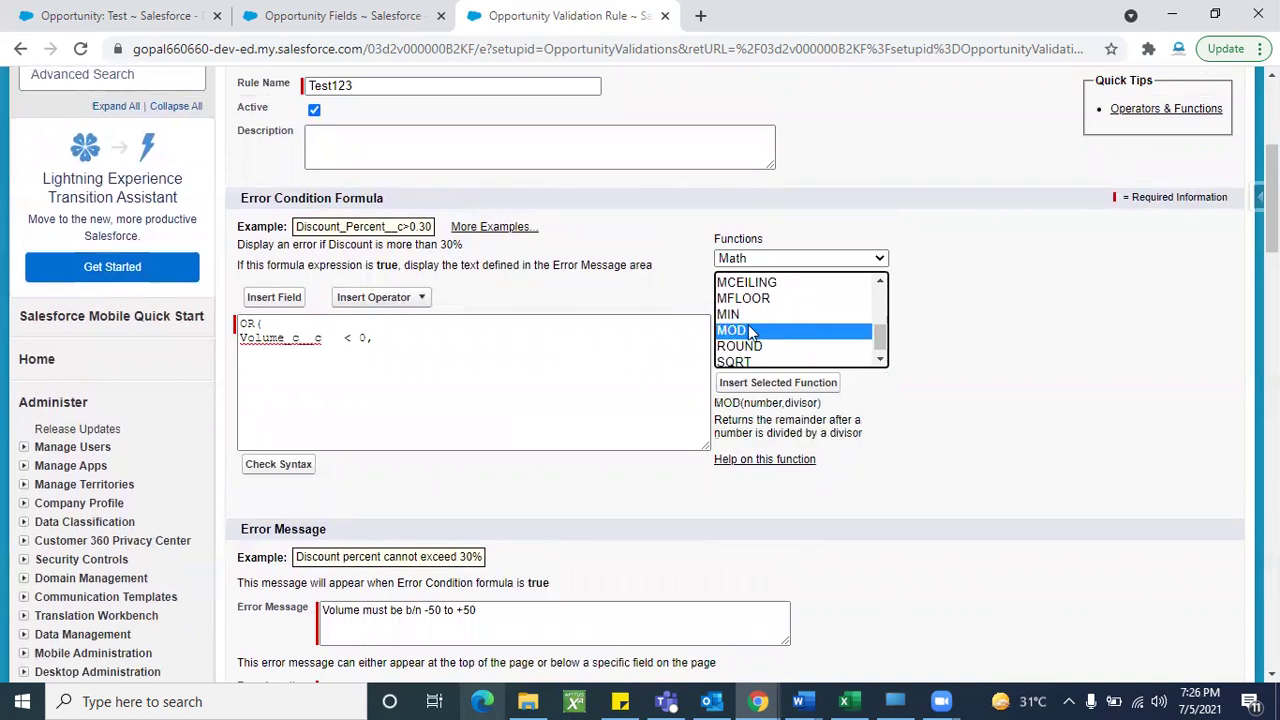
pyautogui.doubleClick(778, 403)
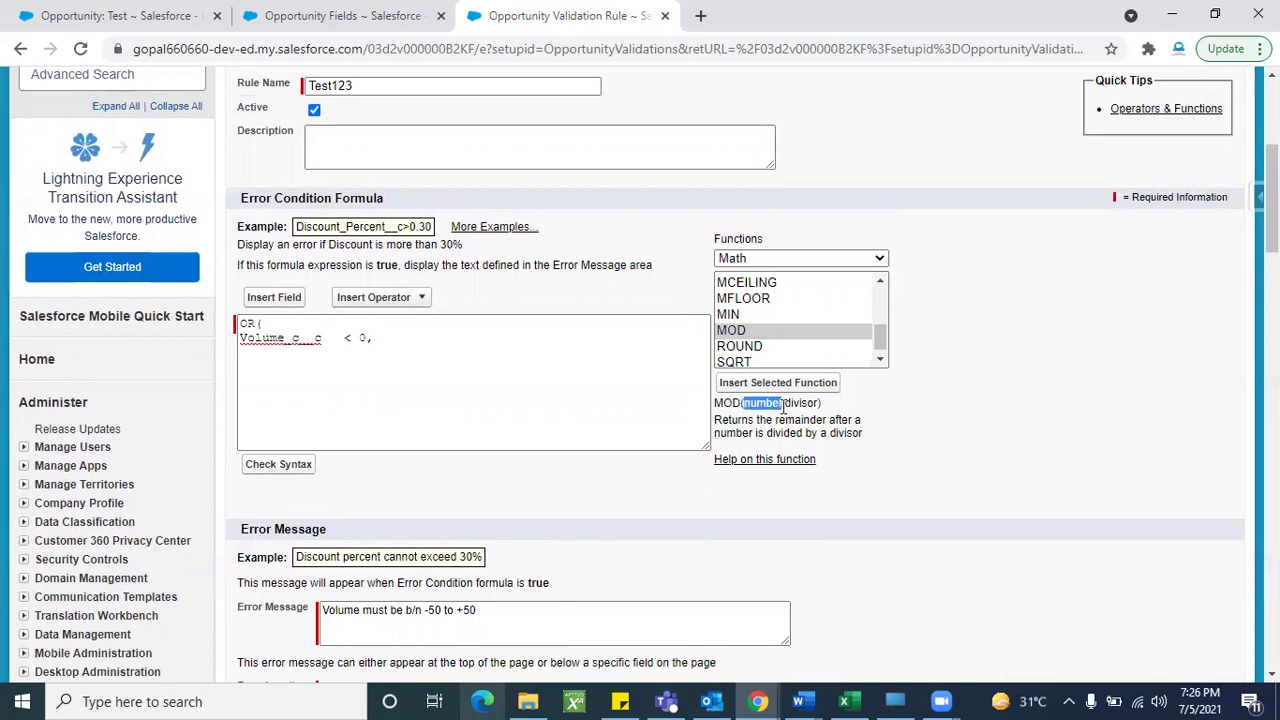
pyautogui.doubleClick(791, 404)
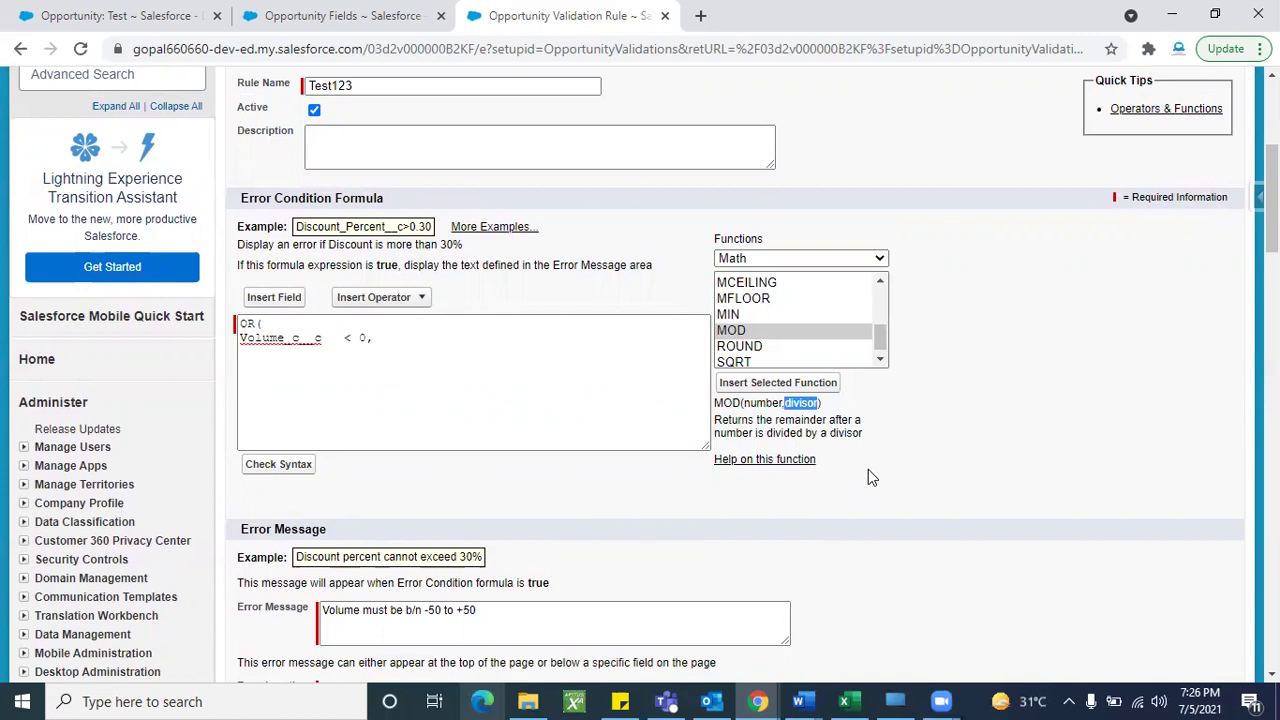
pyautogui.click(778, 382)
pyautogui.click(249, 353)
pyautogui.press('BackSpace')
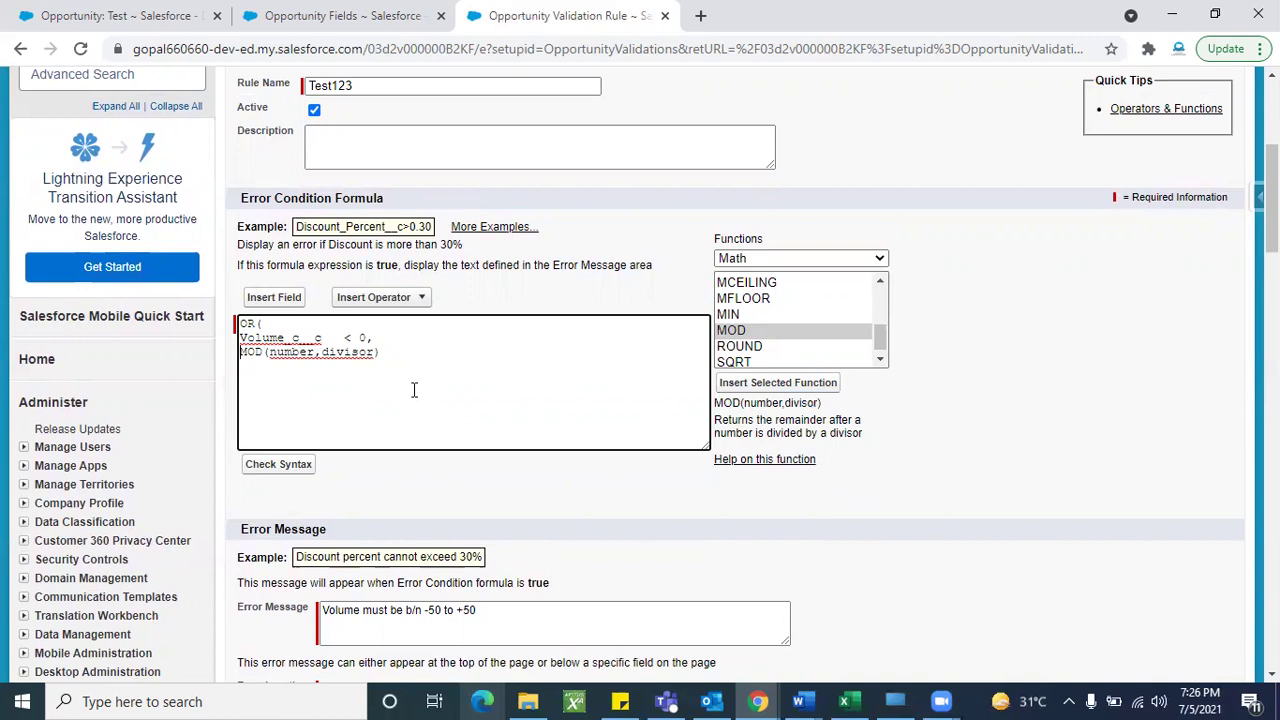
# Replace MOD's number argument with Volume_c__c and its divisor argument with 2.
pyautogui.doubleClick(283, 355)
pyautogui.doubleClick(284, 339)
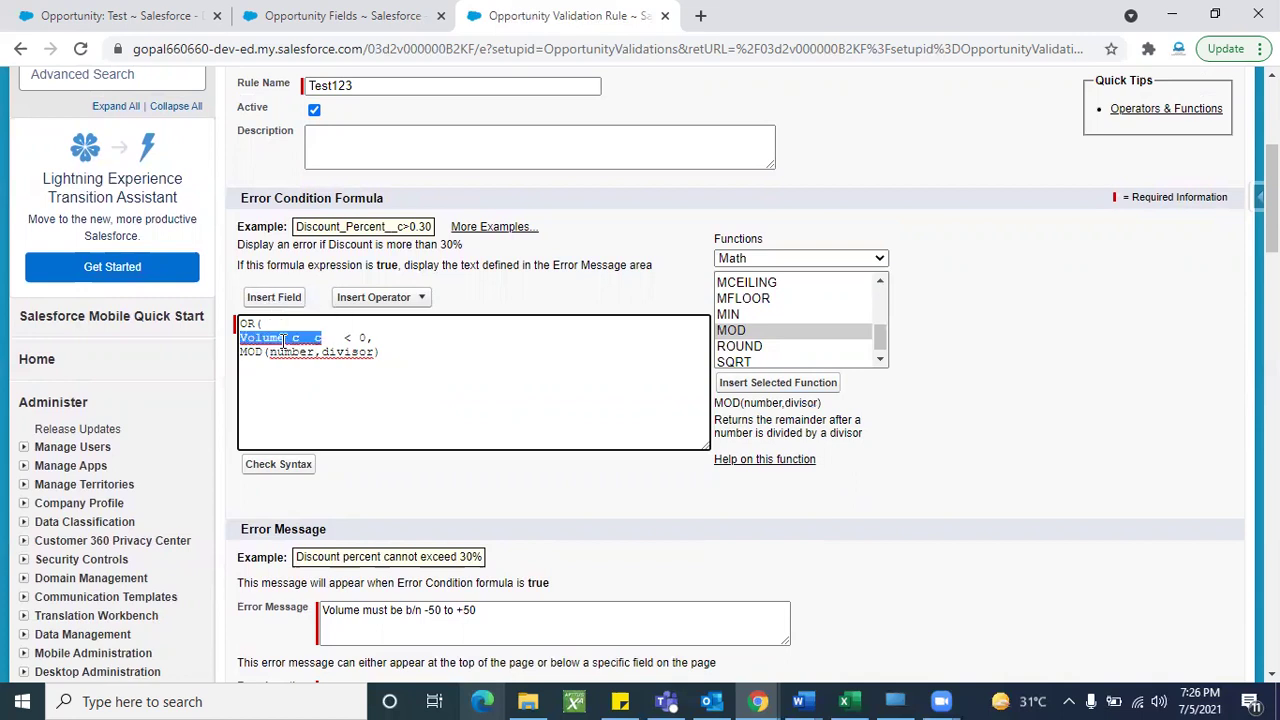
pyautogui.doubleClick(300, 352)
pyautogui.write('Volume_c__c')
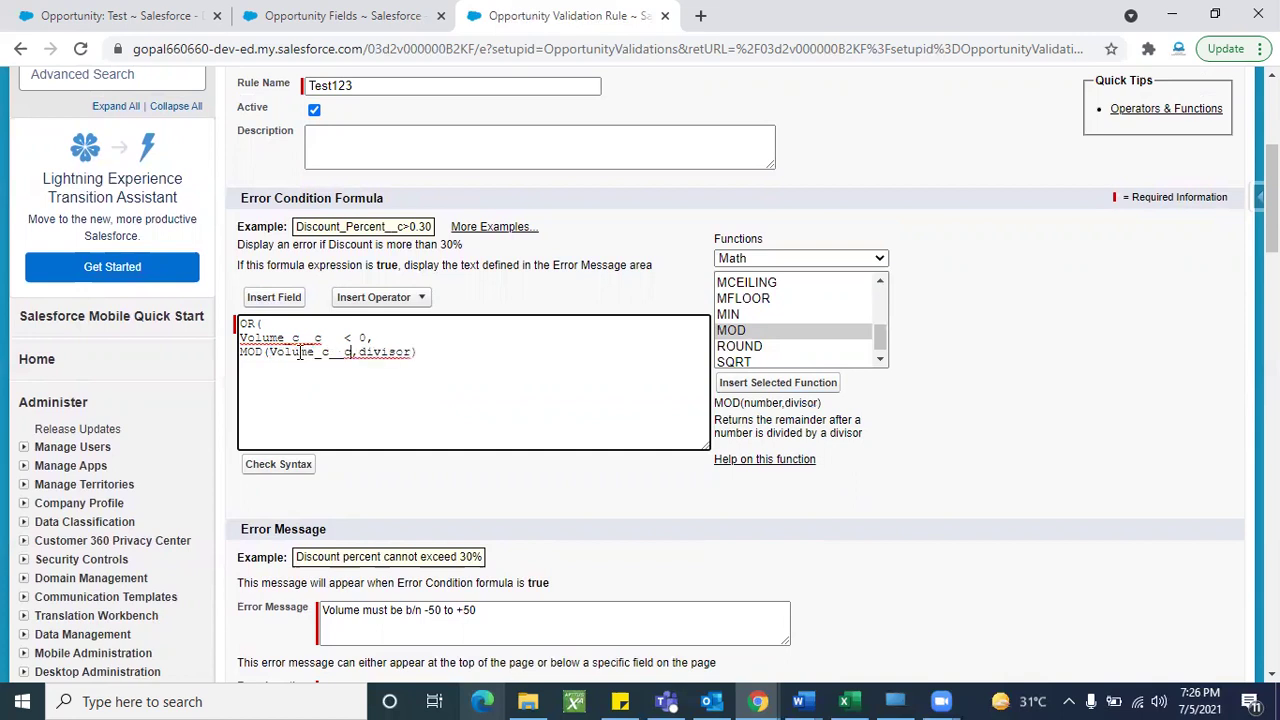
pyautogui.doubleClick(389, 356)
pyautogui.press('BackSpace')
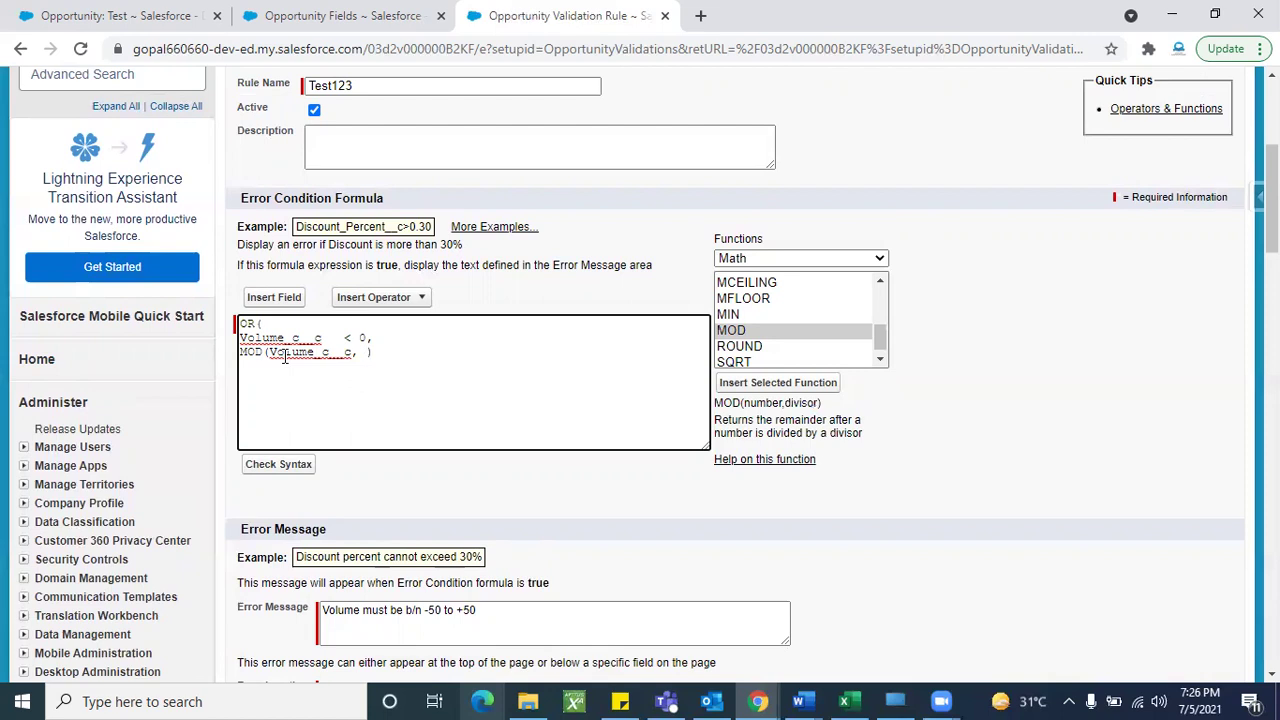
pyautogui.write('2')
# Finish the OR formula with "<> 0)" after the MOD function and check its syntax.
pyautogui.click(398, 298)
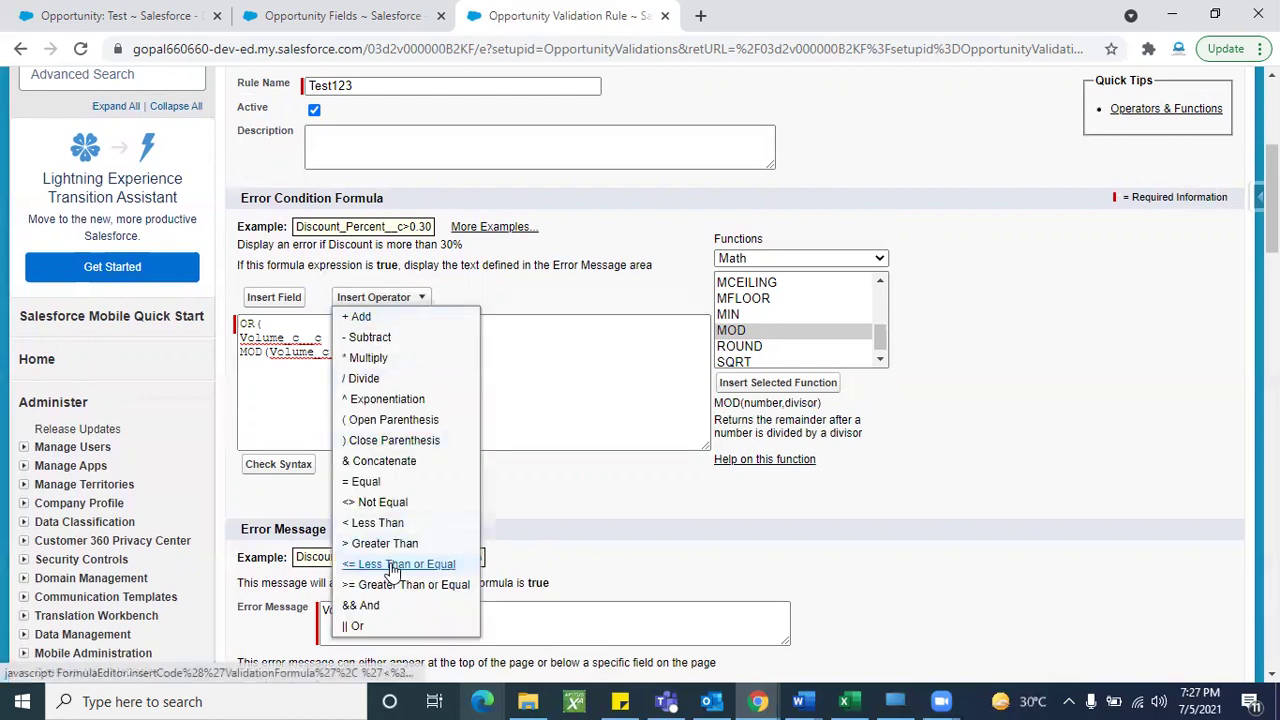
pyautogui.click(372, 503)
pyautogui.write('0')
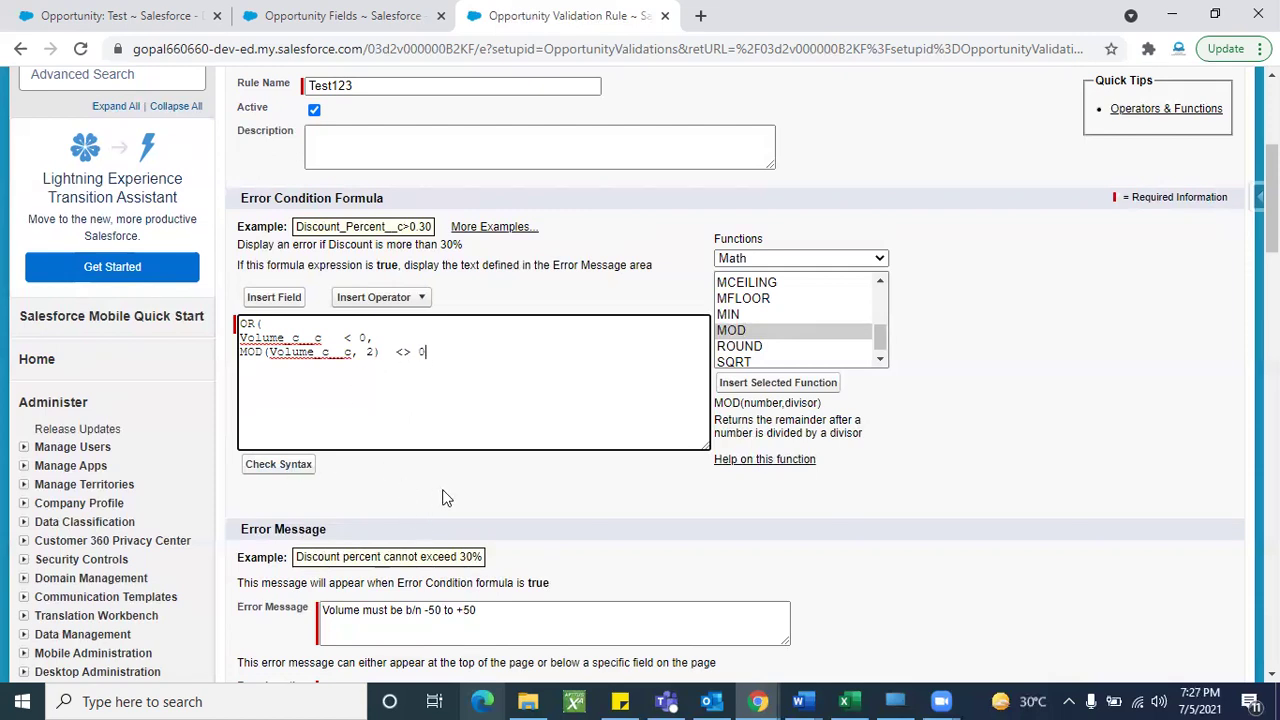
pyautogui.click(290, 466)
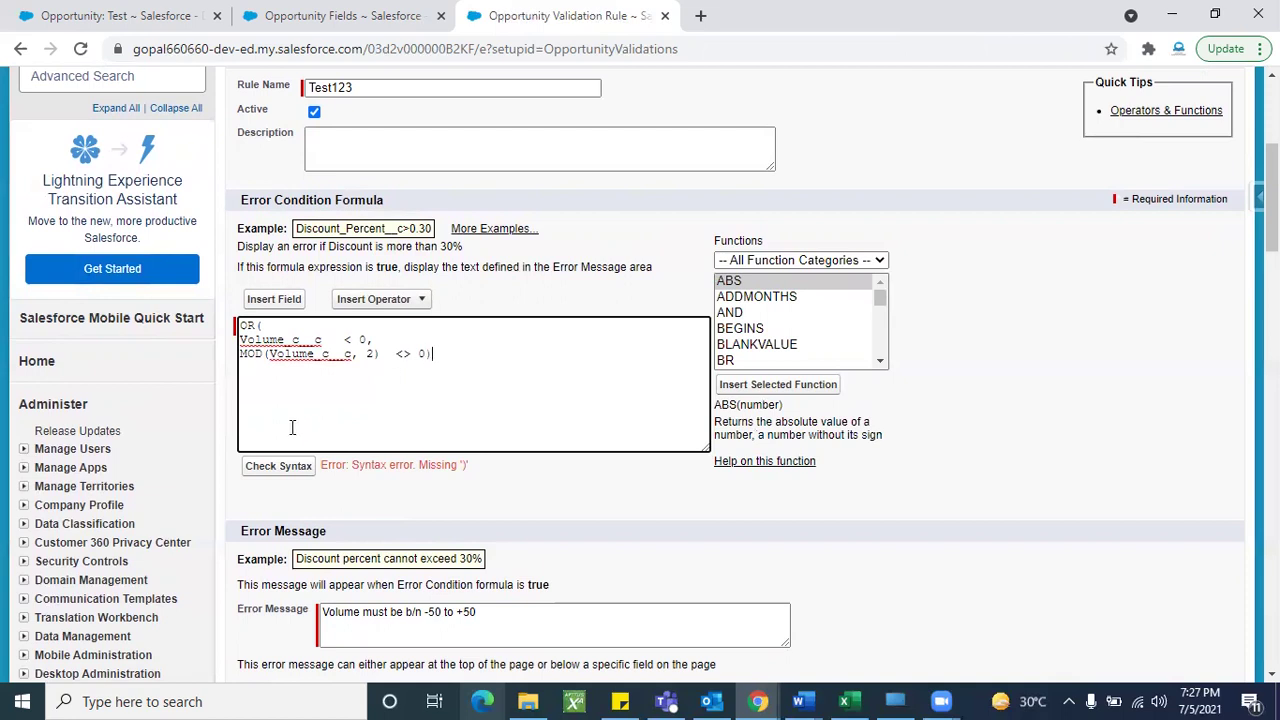
pyautogui.click(278, 465)
# Replace the error message with "even or not" and save the validation rule.
pyautogui.scroll(-5, 545, 530)
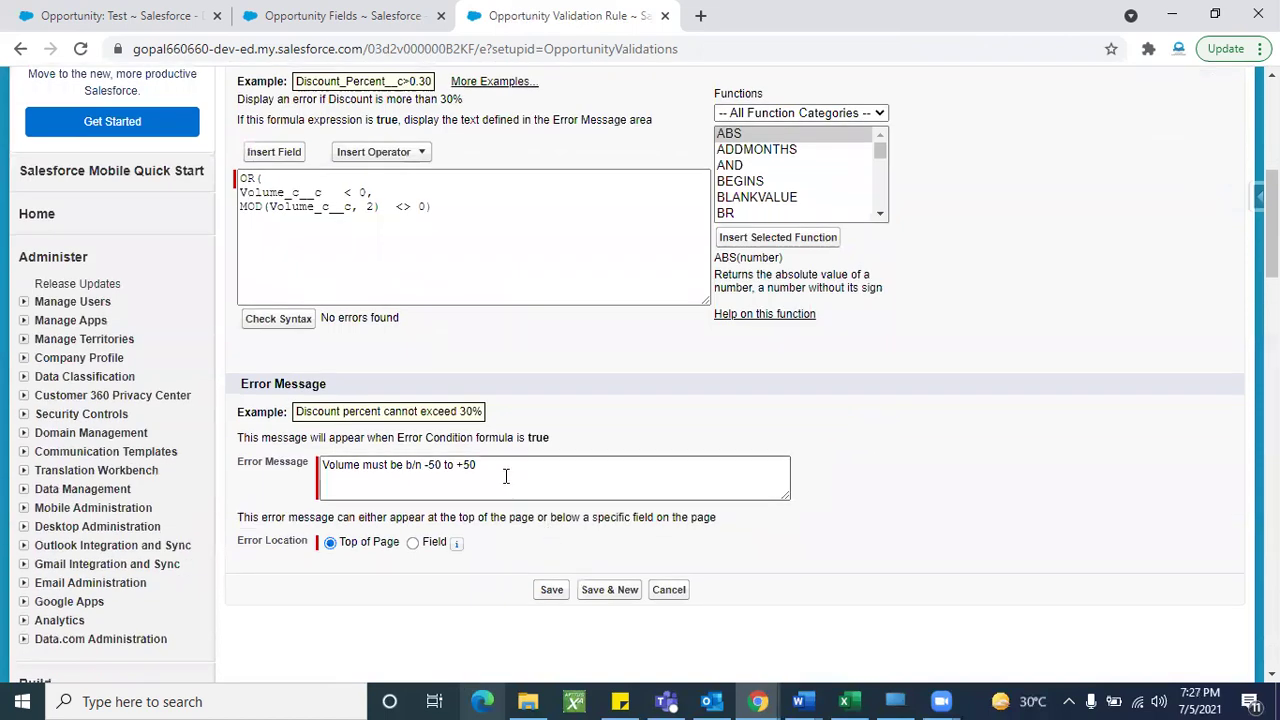
pyautogui.tripleClick(506, 476)
pyautogui.press('BackSpace')
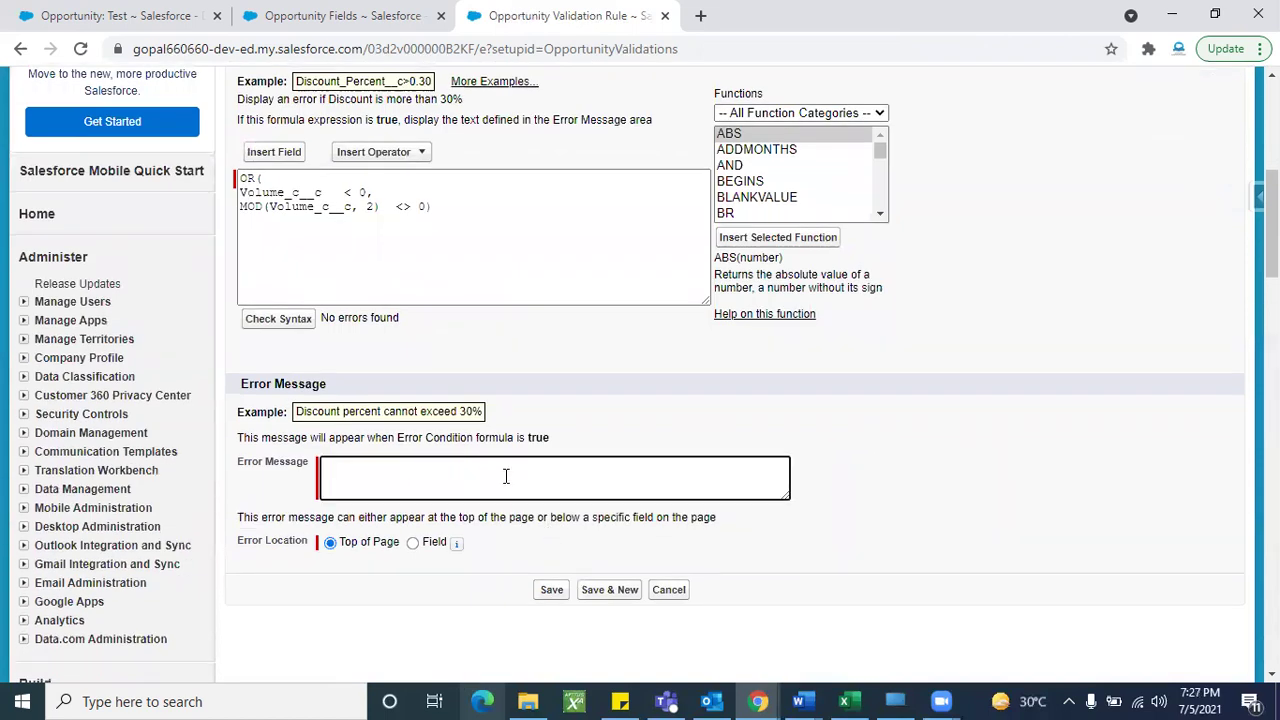
pyautogui.write('ev')
pyautogui.press('BackSpace')
pyautogui.press('BackSpace')
pyautogui.write('ev')
pyautogui.press('BackSpace')
pyautogui.write('d')
pyautogui.press('BackSpace')
pyautogui.press('BackSpace')
pyautogui.write('even or not')
pyautogui.click(551, 590)
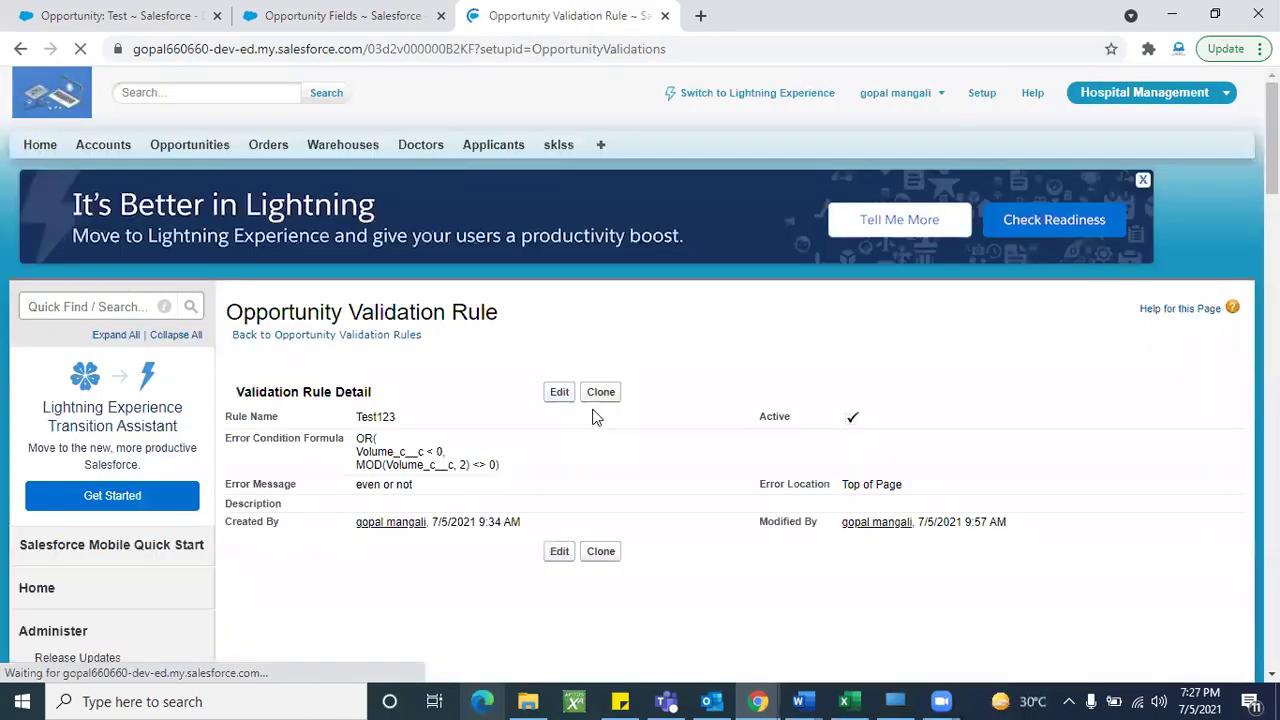
# Review the saved rule's error condition formula, examining the Volume comparison and the MOD condition inside OR.
pyautogui.scroll(-3, 639, 514)
pyautogui.scroll(1, 640, 511)
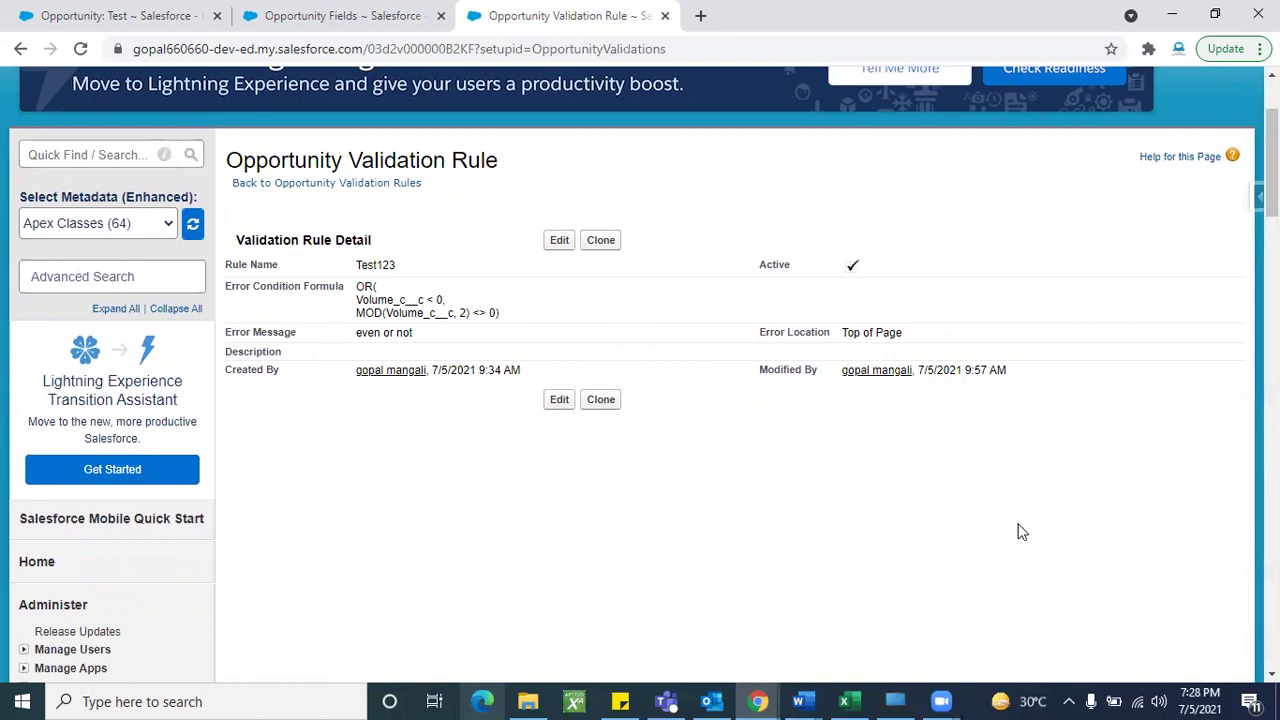
pyautogui.tripleClick(412, 313)
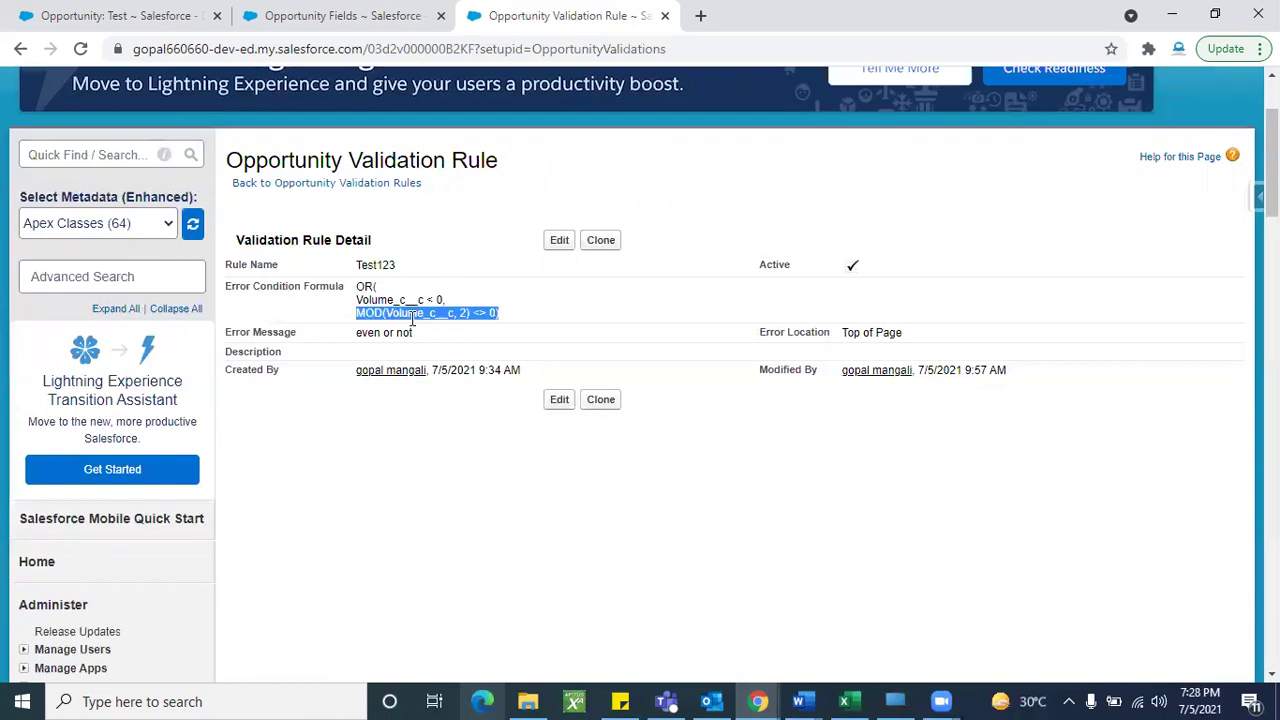
pyautogui.doubleClick(376, 288)
pyautogui.doubleClick(402, 303)
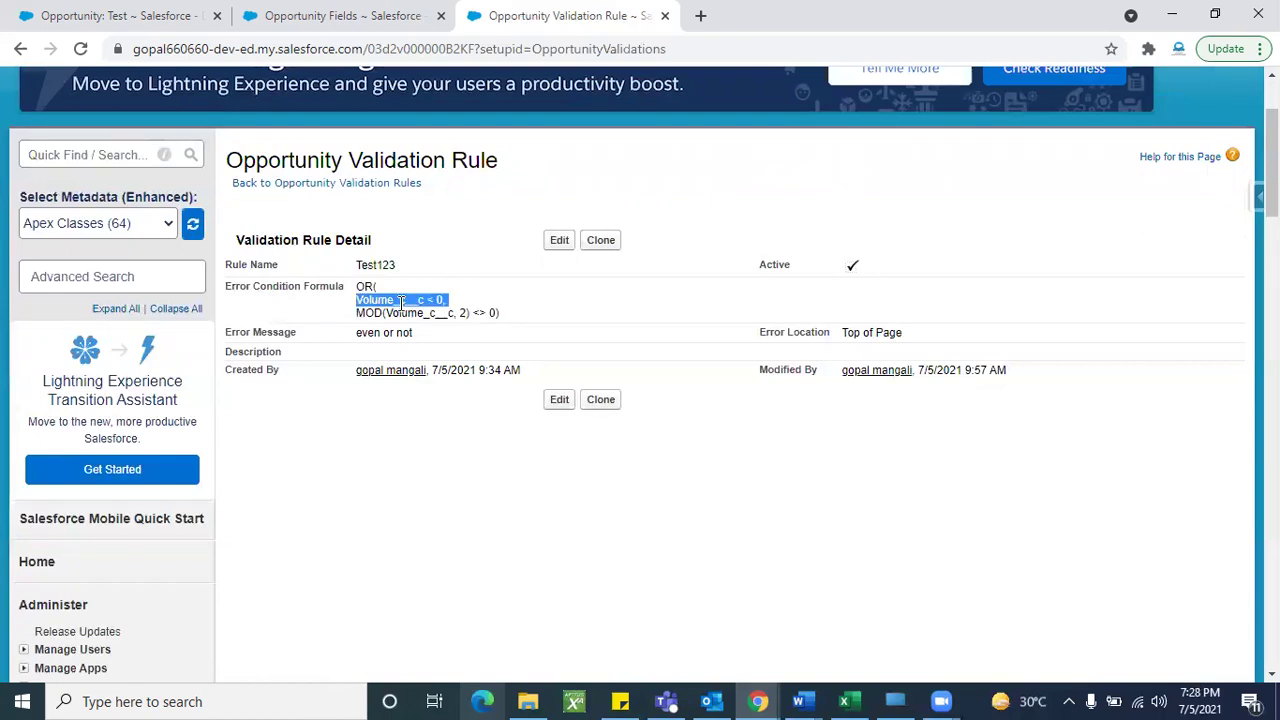
pyautogui.tripleClick(436, 314)
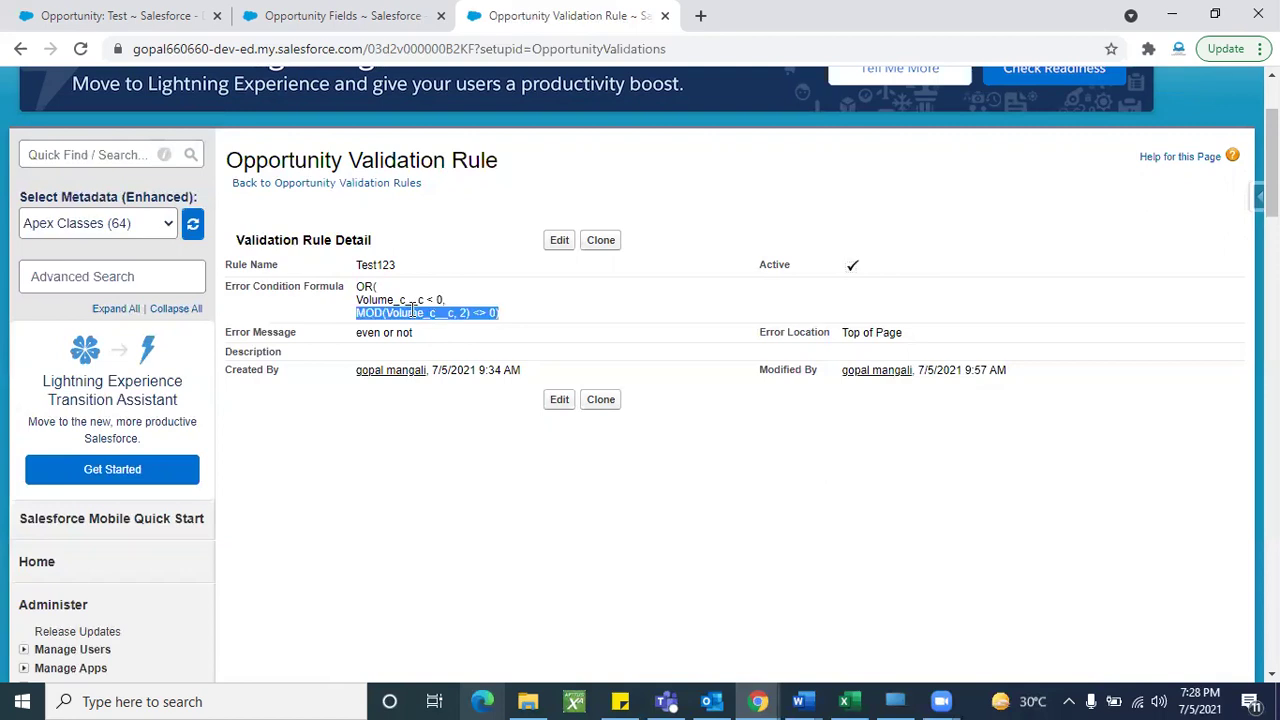
pyautogui.tripleClick(399, 300)
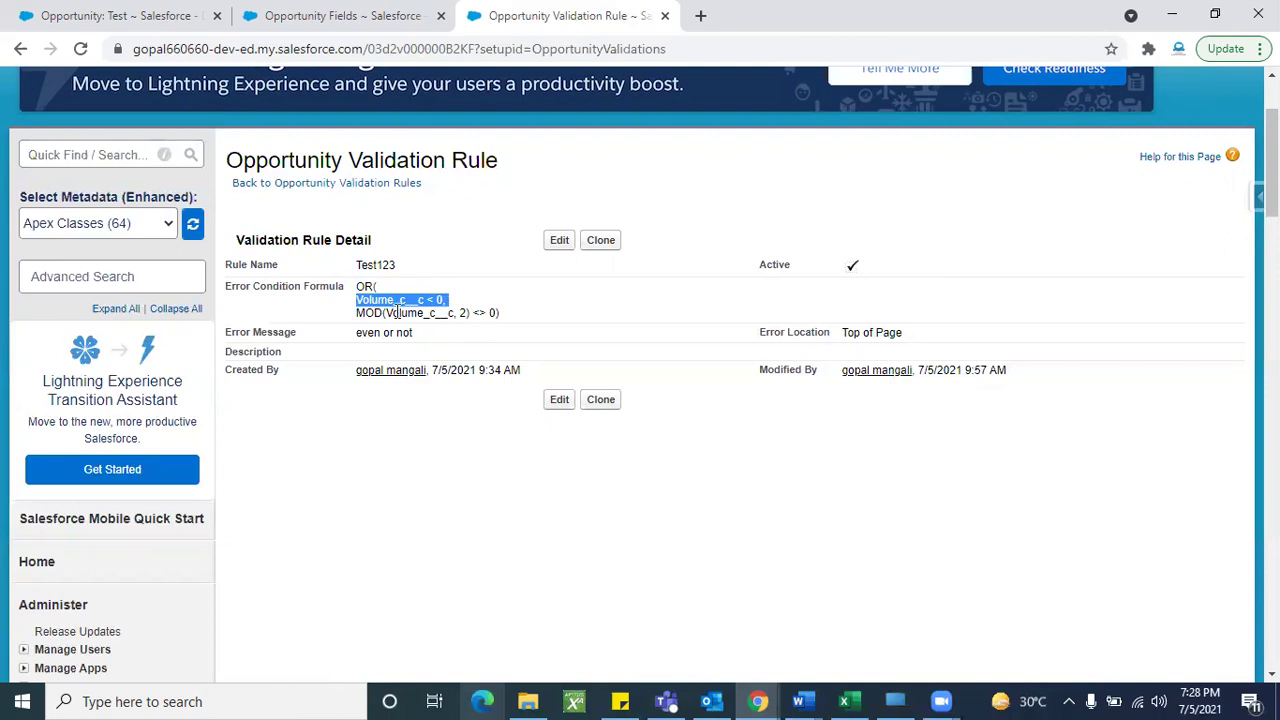
pyautogui.tripleClick(425, 313)
pyautogui.click(500, 322)
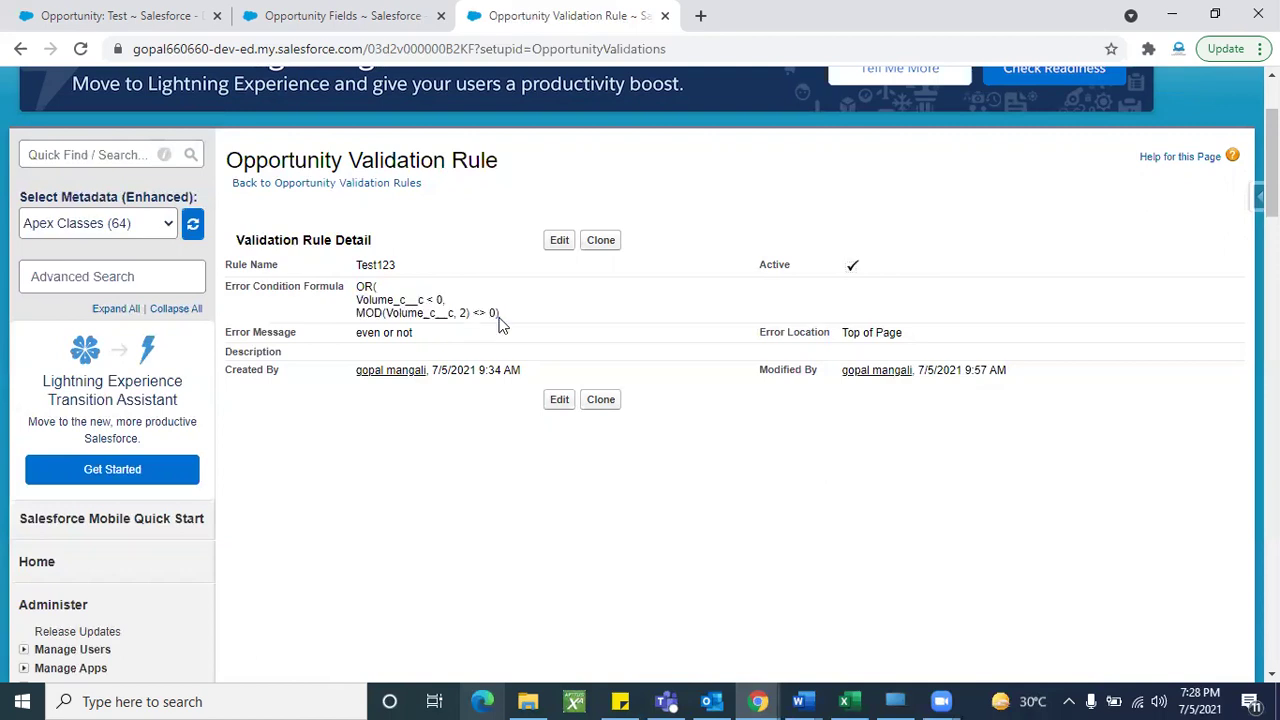
pyautogui.moveTo(500, 314); pyautogui.dragTo(356, 298)
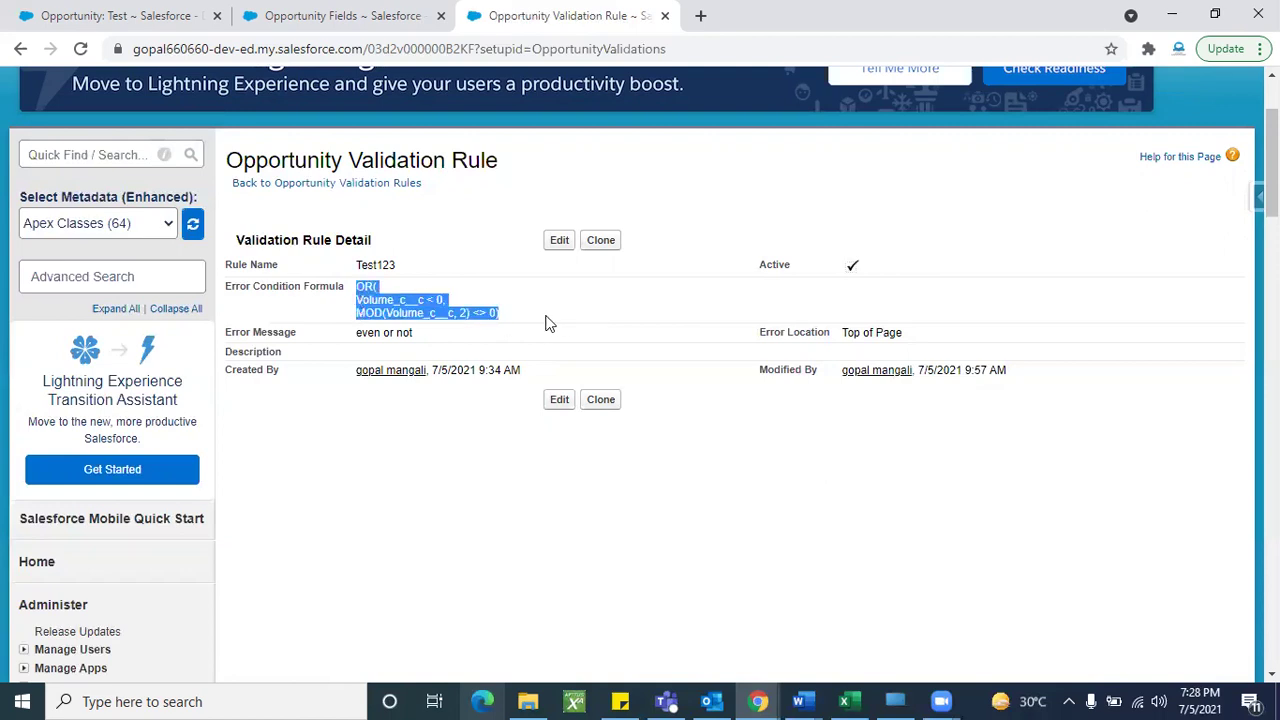
pyautogui.click(547, 322)
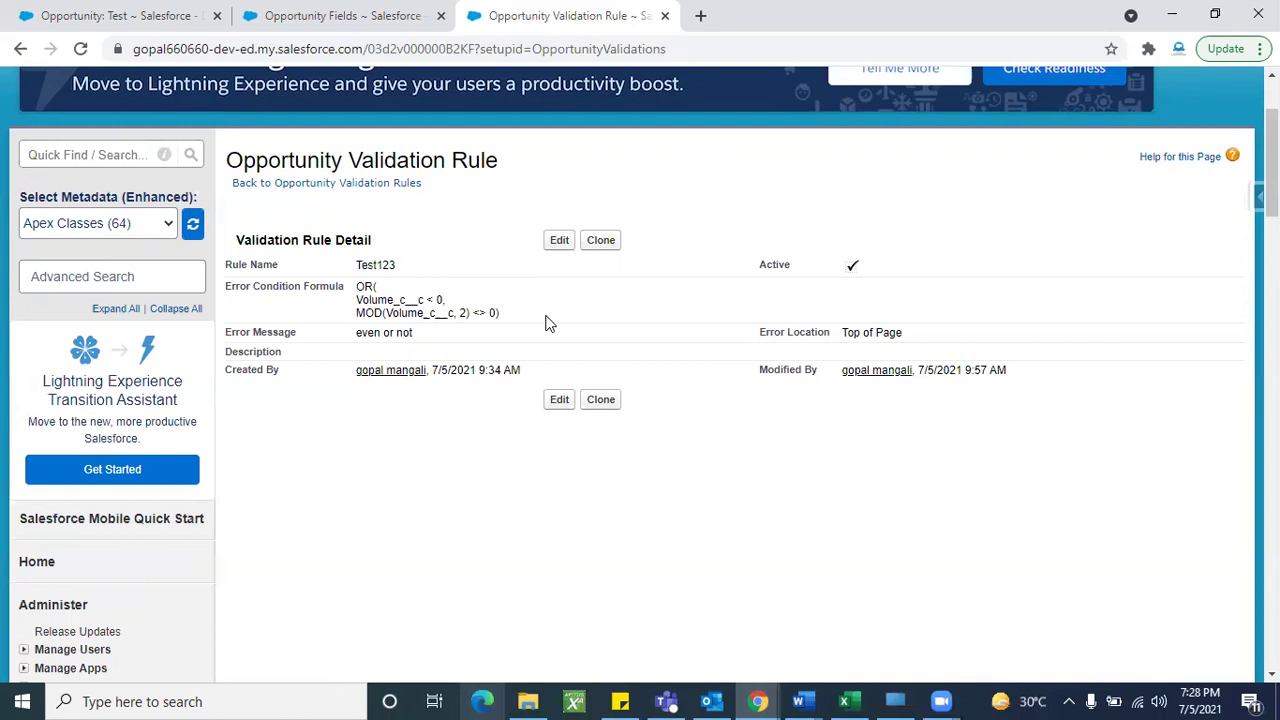
# Switch to the Test opportunity and try to save it with a Volume of 11.
pyautogui.click(115, 15)
pyautogui.scroll(-3, 448, 400)
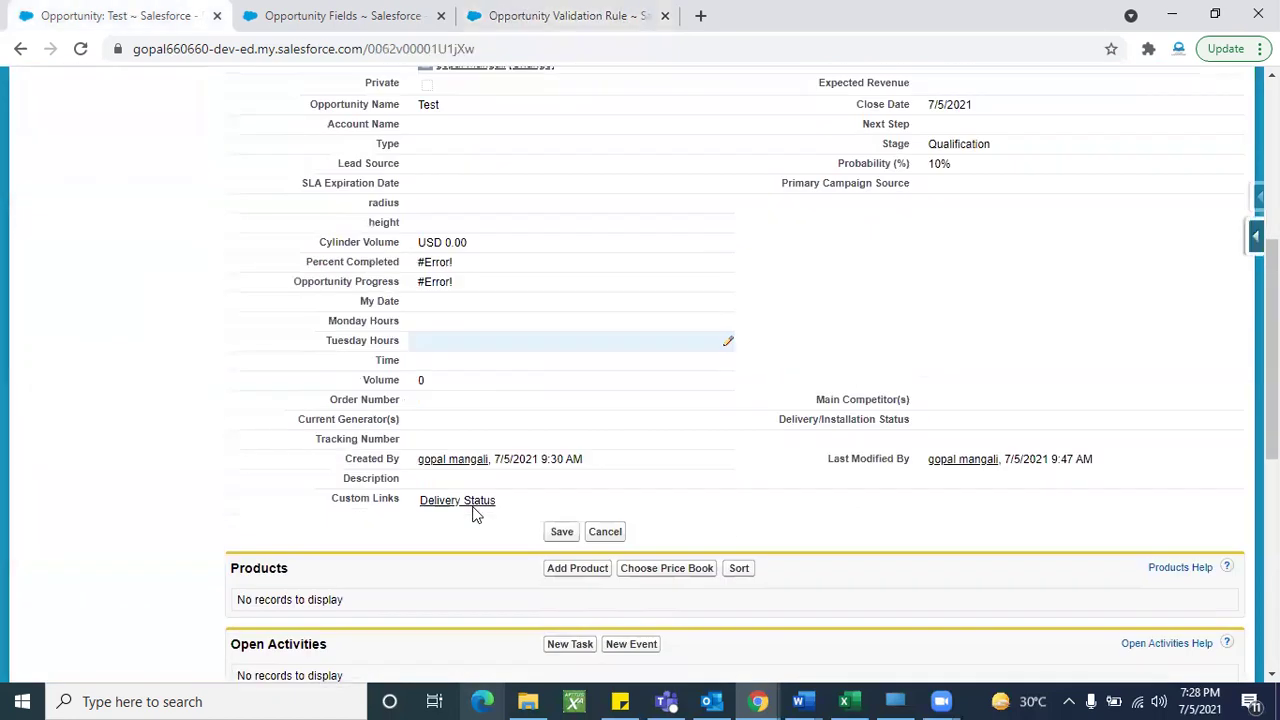
pyautogui.doubleClick(455, 383)
pyautogui.press('BackSpace')
pyautogui.write('11')
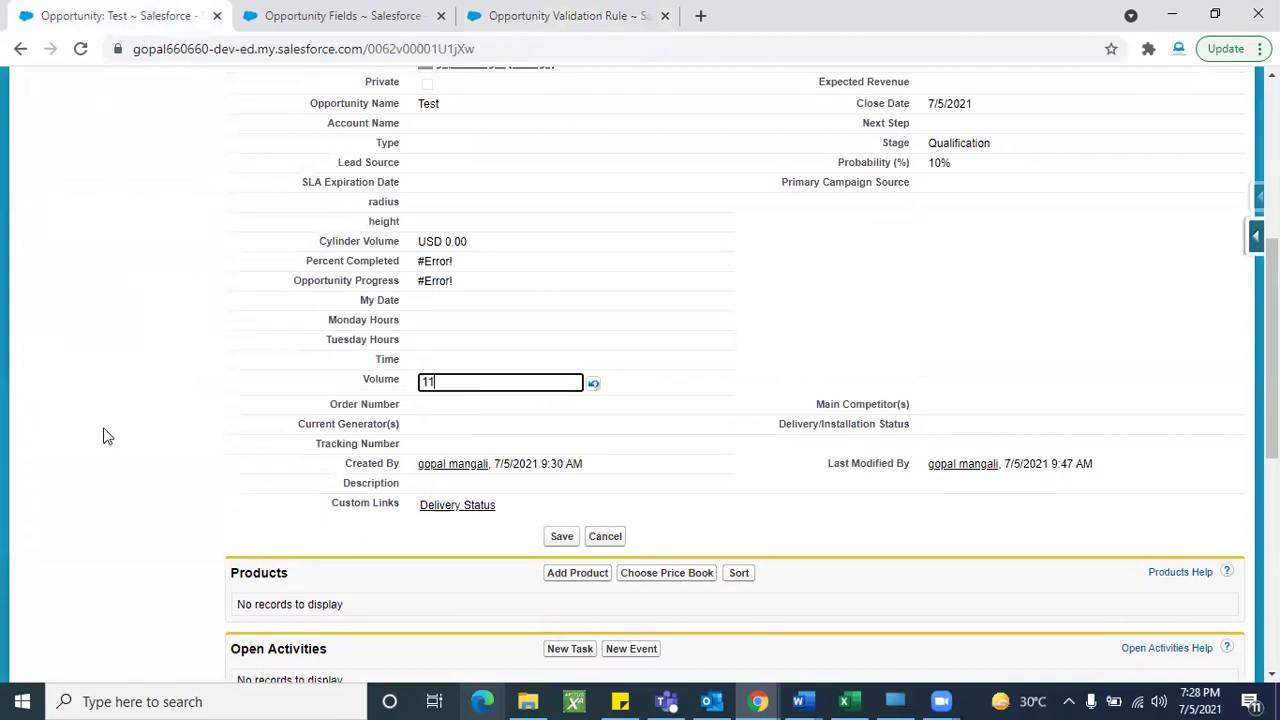
pyautogui.click(107, 436)
pyautogui.scroll(2, 140, 436)
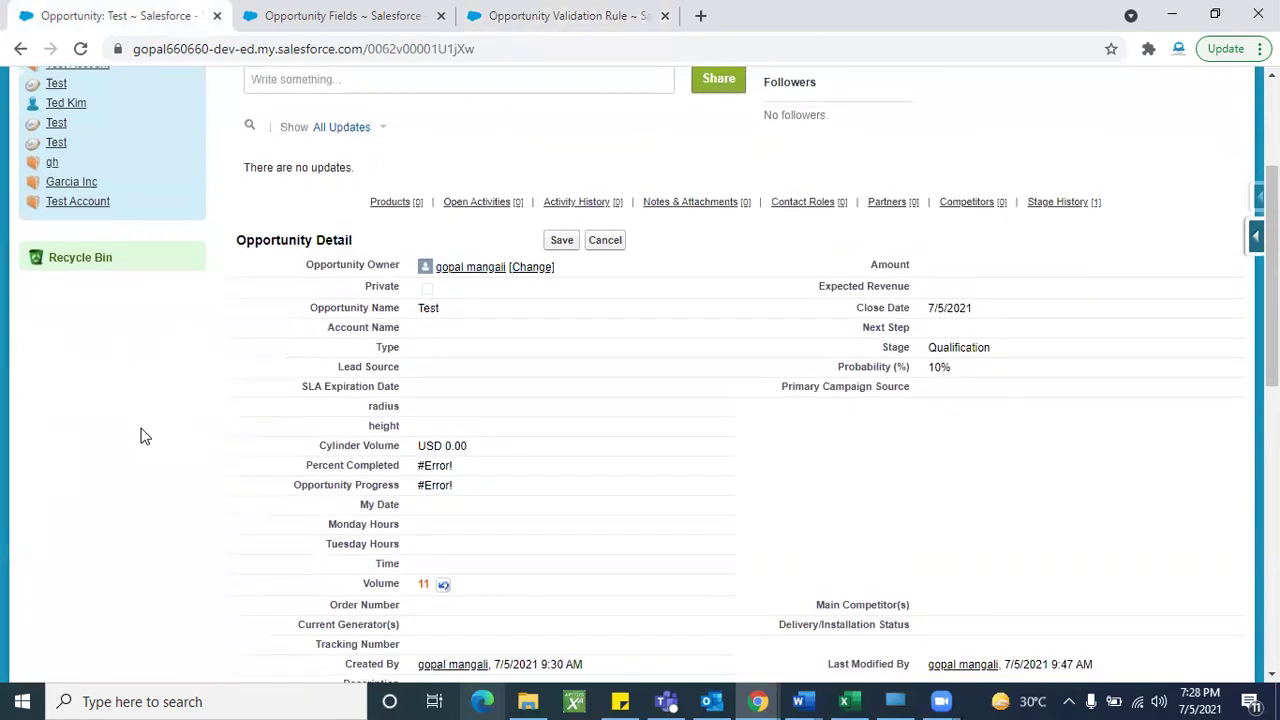
pyautogui.click(557, 241)
# Change the Test opportunity's Volume to 10 and save the record.
pyautogui.scroll(-2, 728, 553)
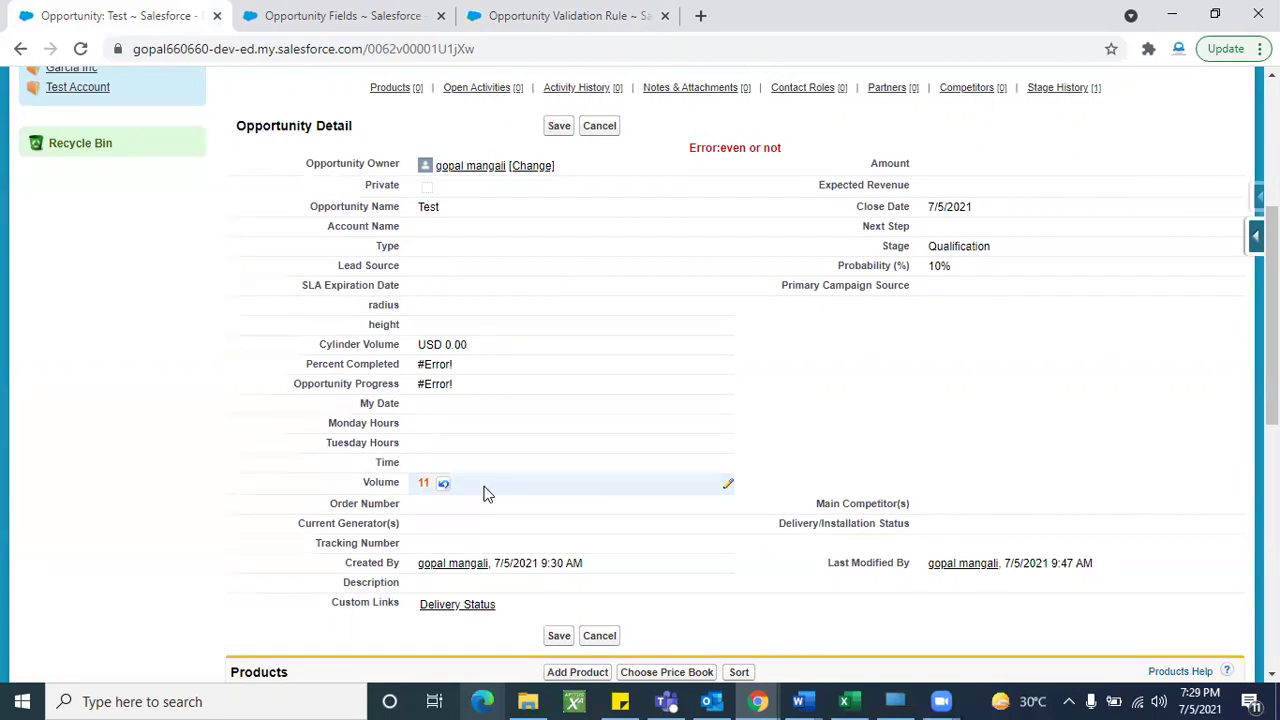
pyautogui.doubleClick(483, 493)
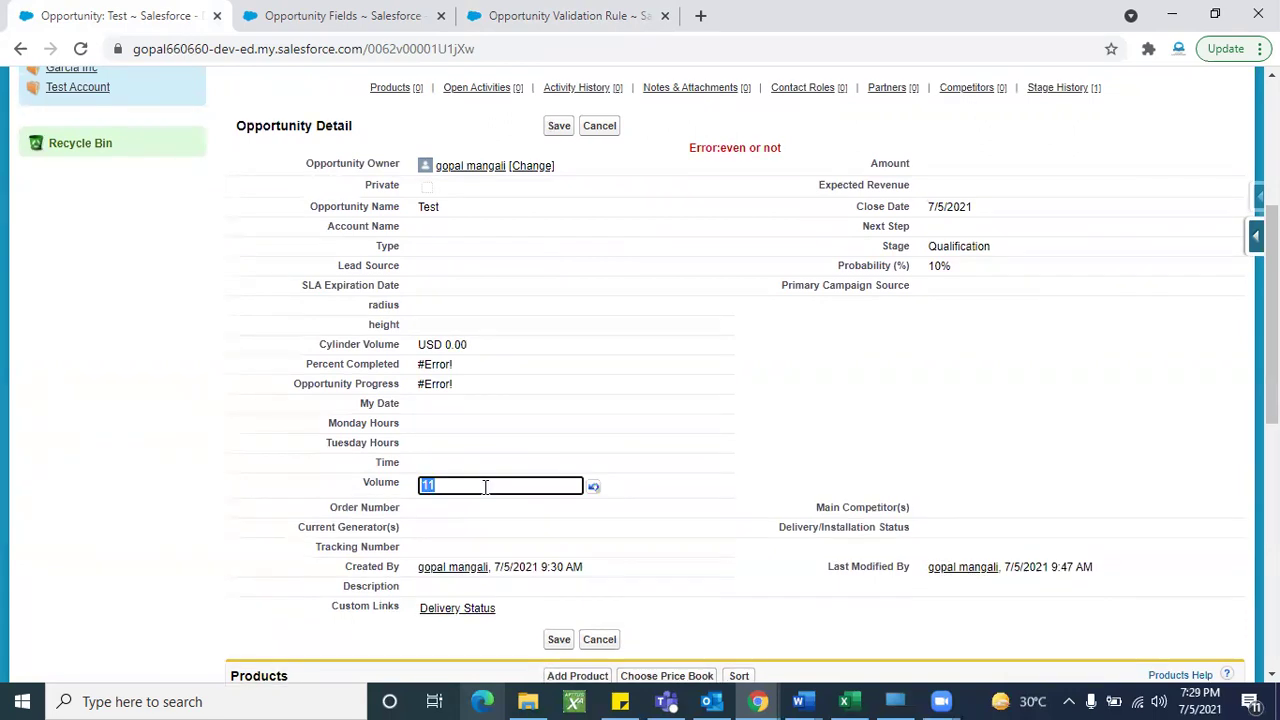
pyautogui.click(485, 487)
pyautogui.press('BackSpace')
pyautogui.write('0')
pyautogui.click(559, 131)
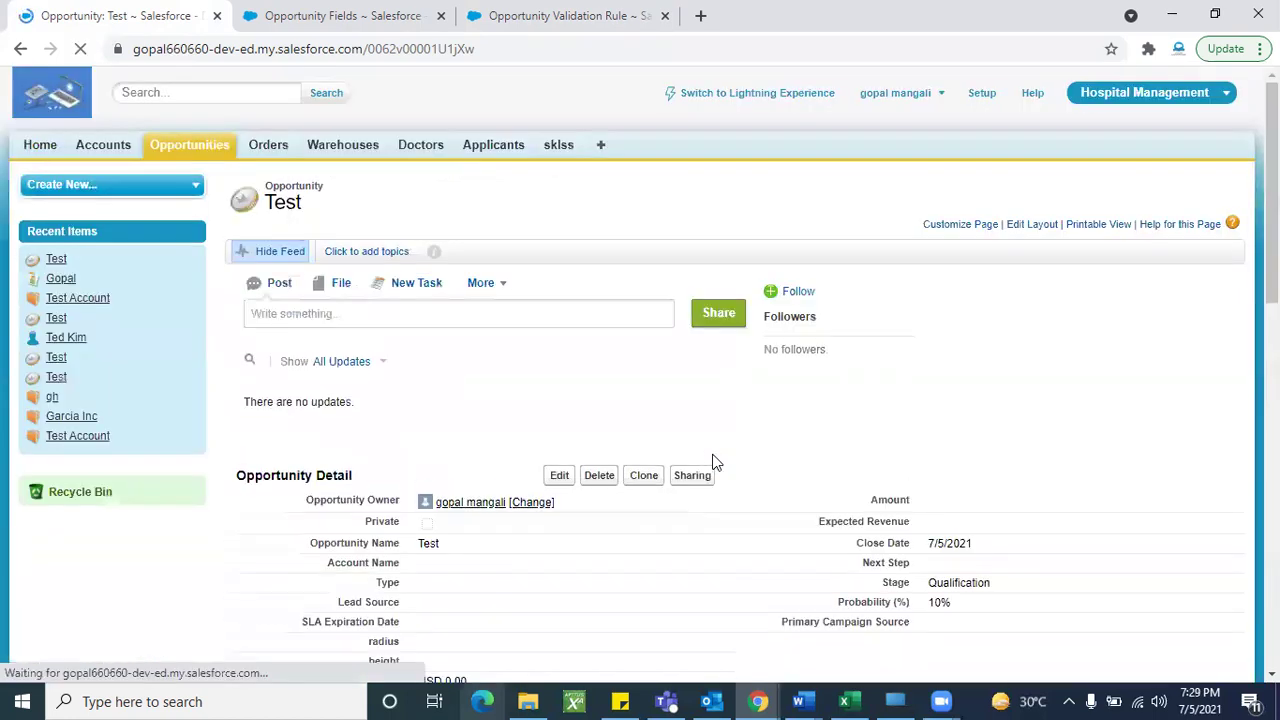
# Set the Test opportunity's Volume to 100 and save the record.
pyautogui.scroll(-5, 571, 537)
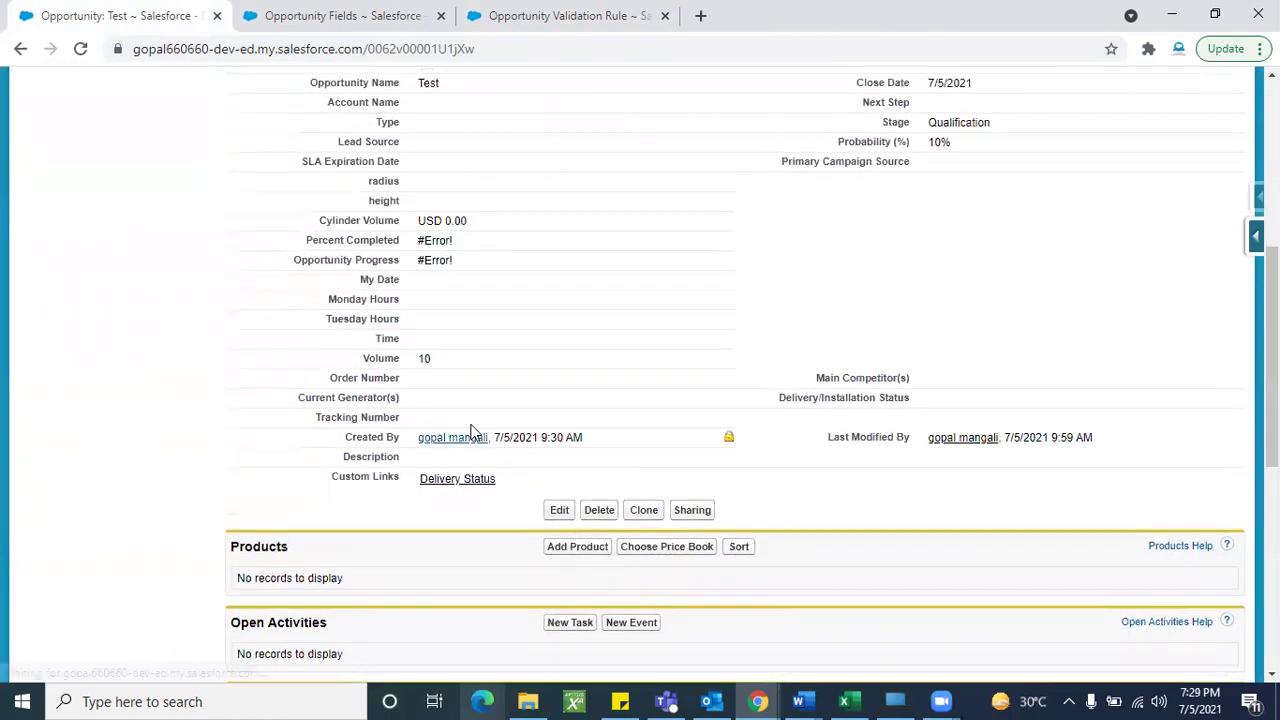
pyautogui.doubleClick(437, 358)
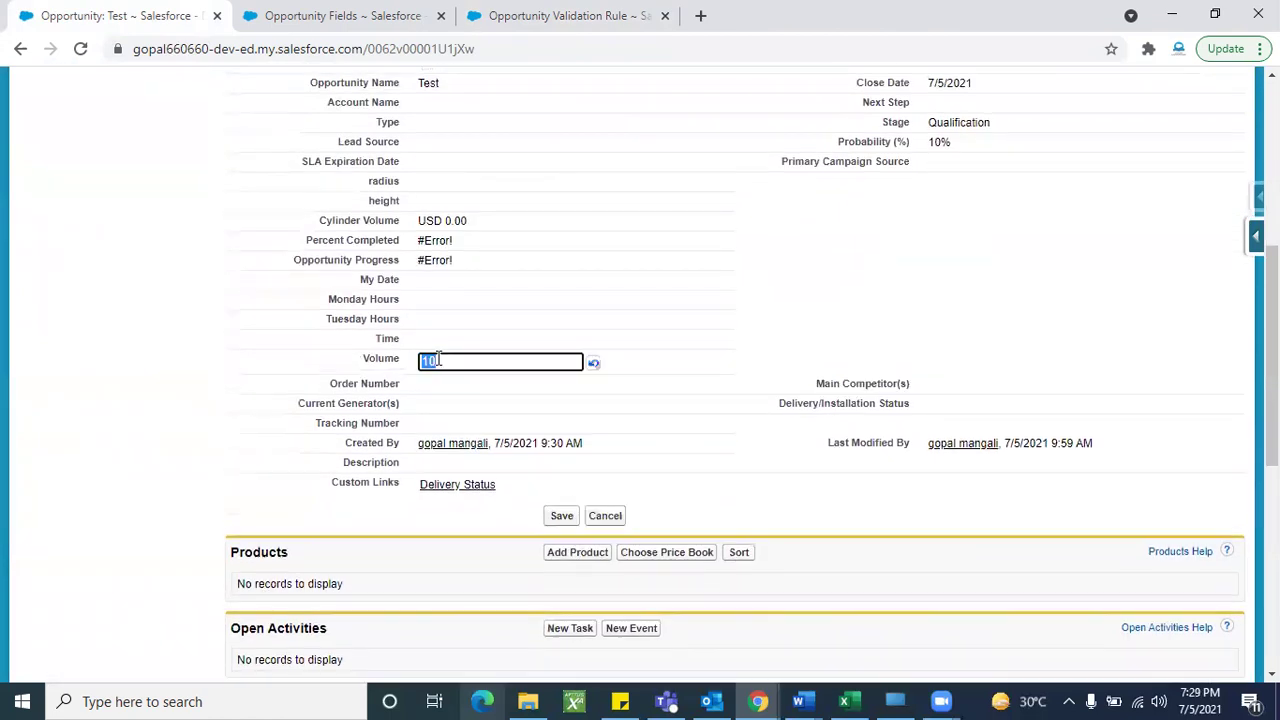
pyautogui.write('100')
pyautogui.scroll(2, 589, 374)
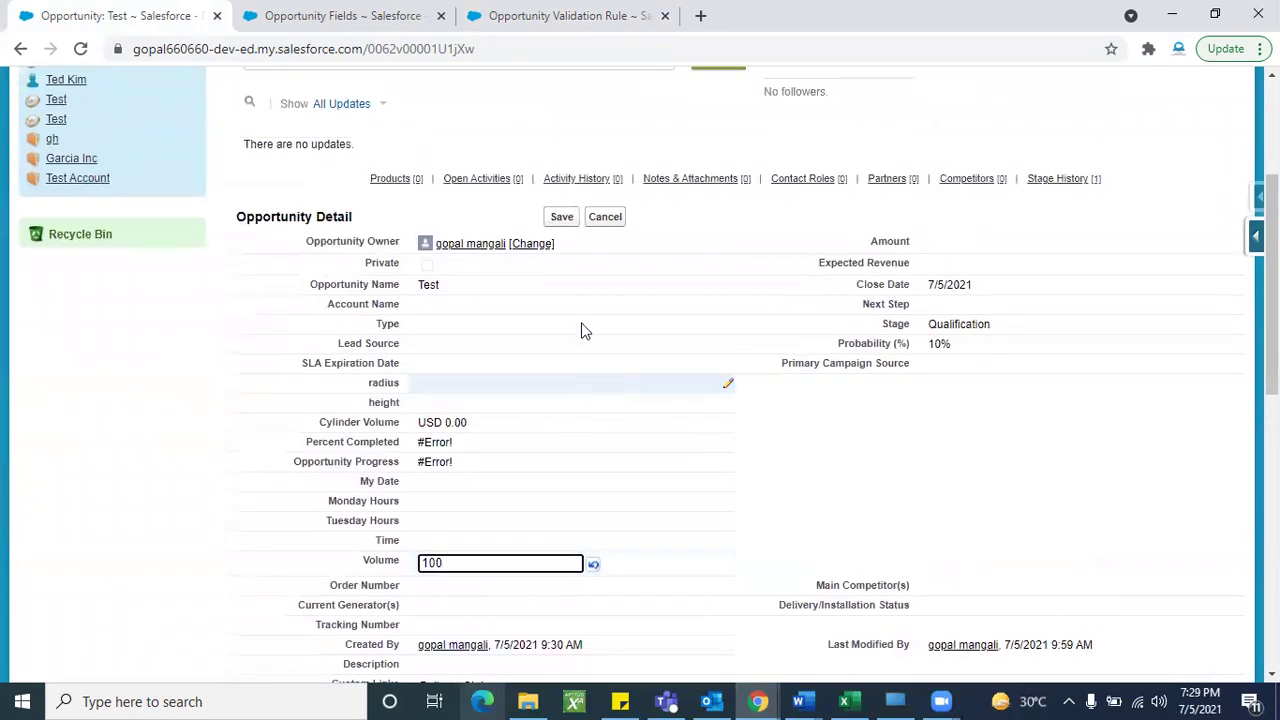
pyautogui.click(562, 218)
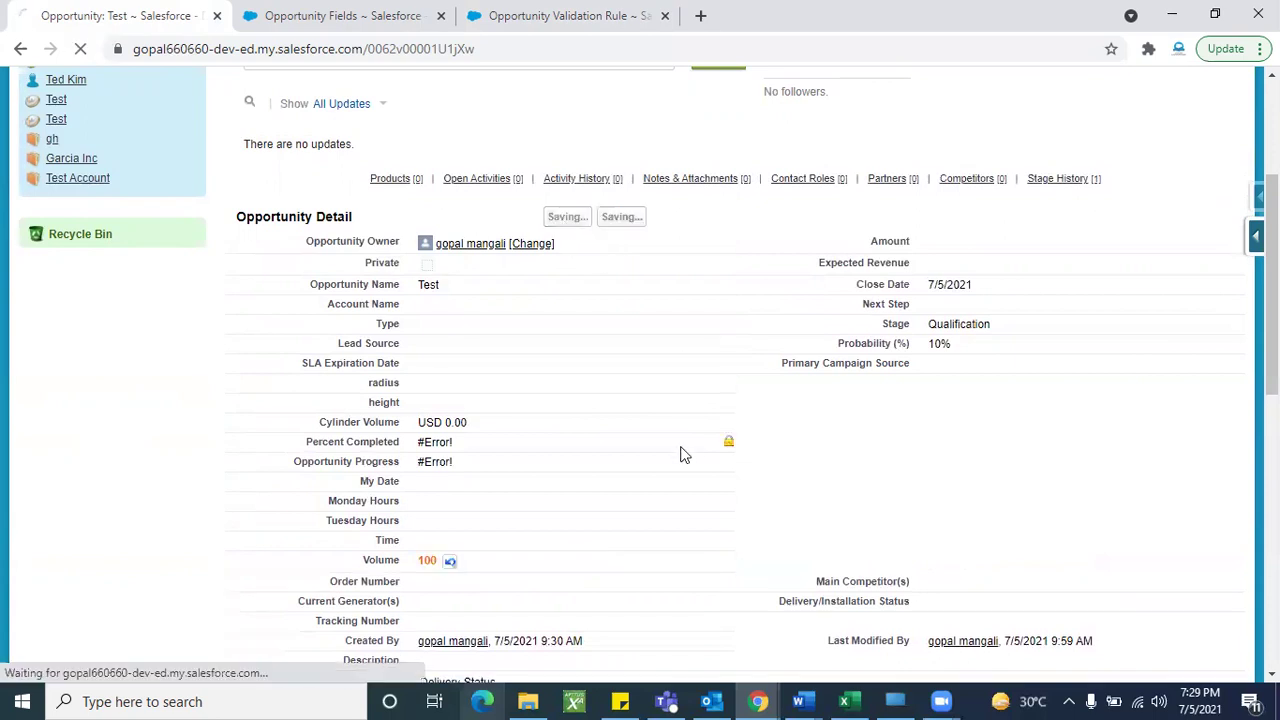
# Try to save the Test opportunity with a negative Volume of -1.
pyautogui.scroll(-3, 740, 529)
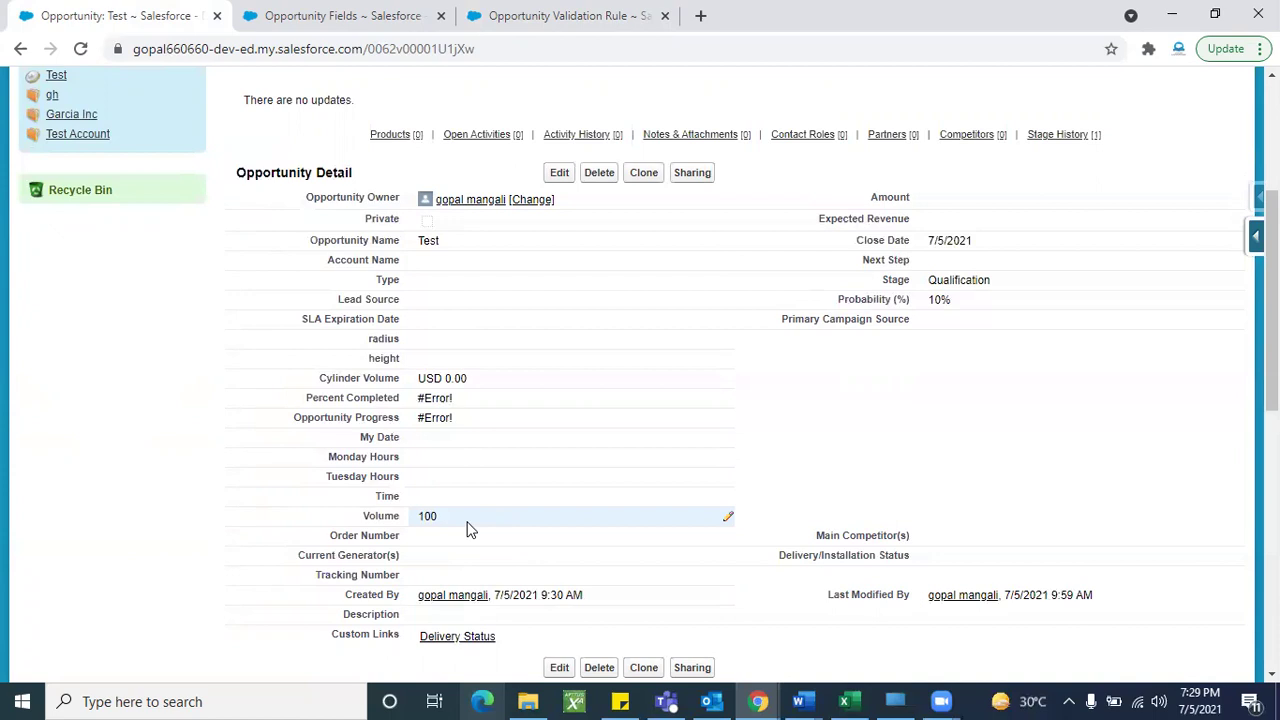
pyautogui.doubleClick(470, 517)
pyautogui.press('BackSpace')
pyautogui.write('-')
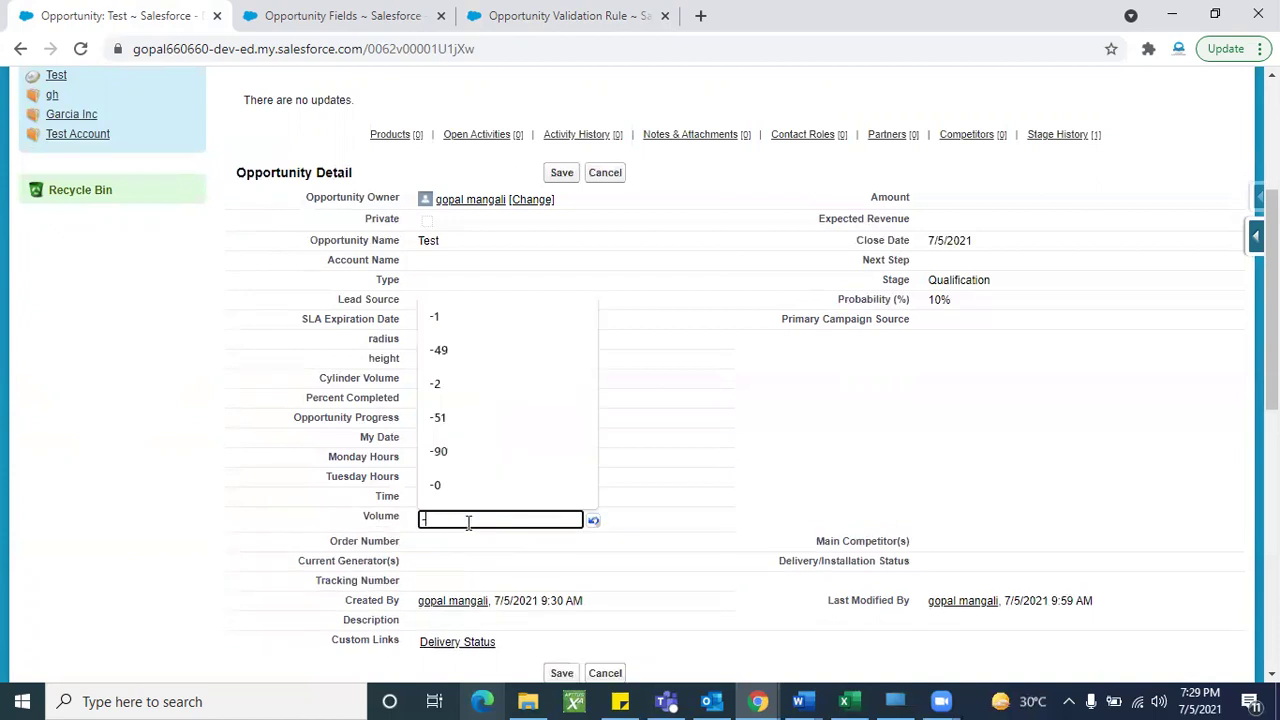
pyautogui.write('1')
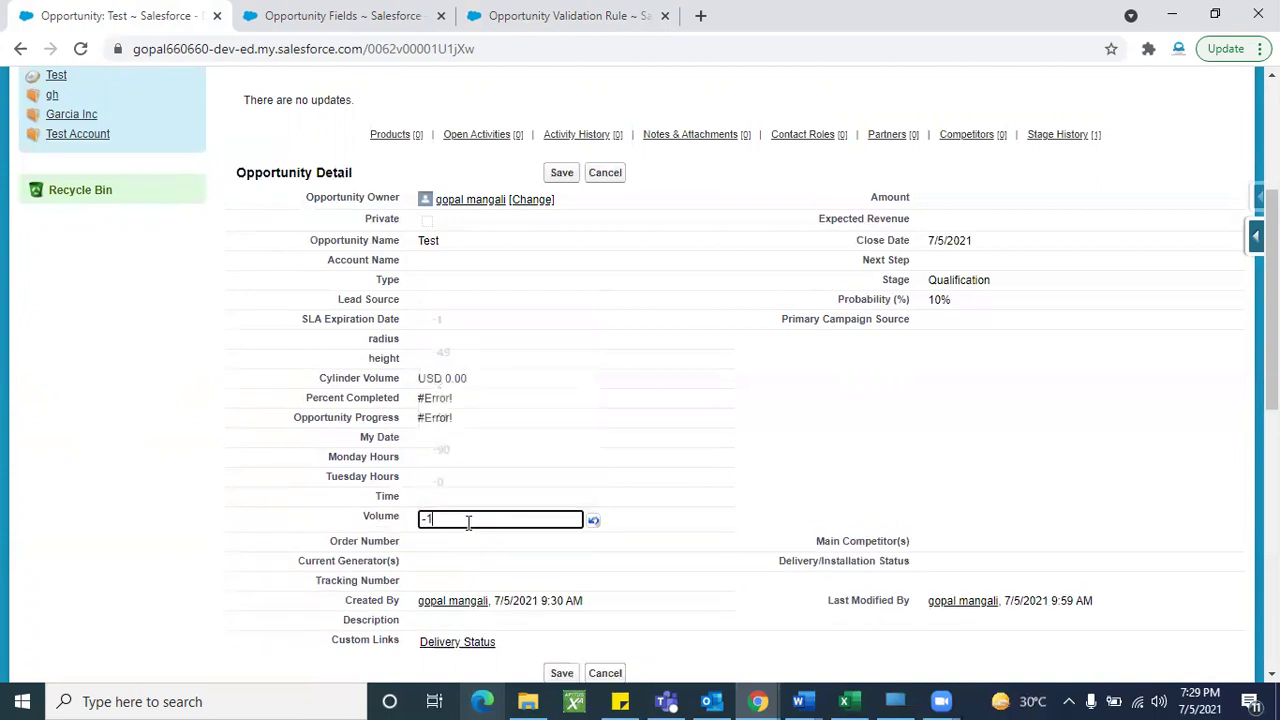
pyautogui.click(564, 180)
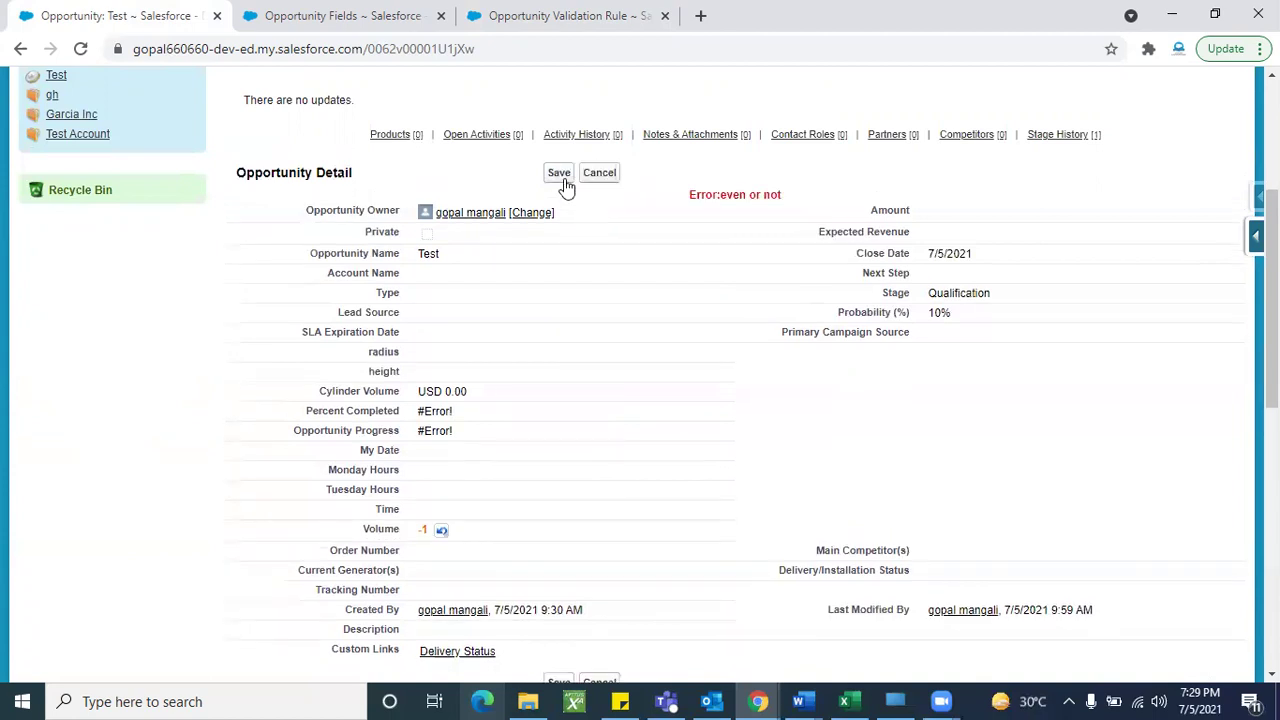
# Replace the Volume with the odd number 79 and try to save the Test opportunity.
pyautogui.scroll(-1, 636, 471)
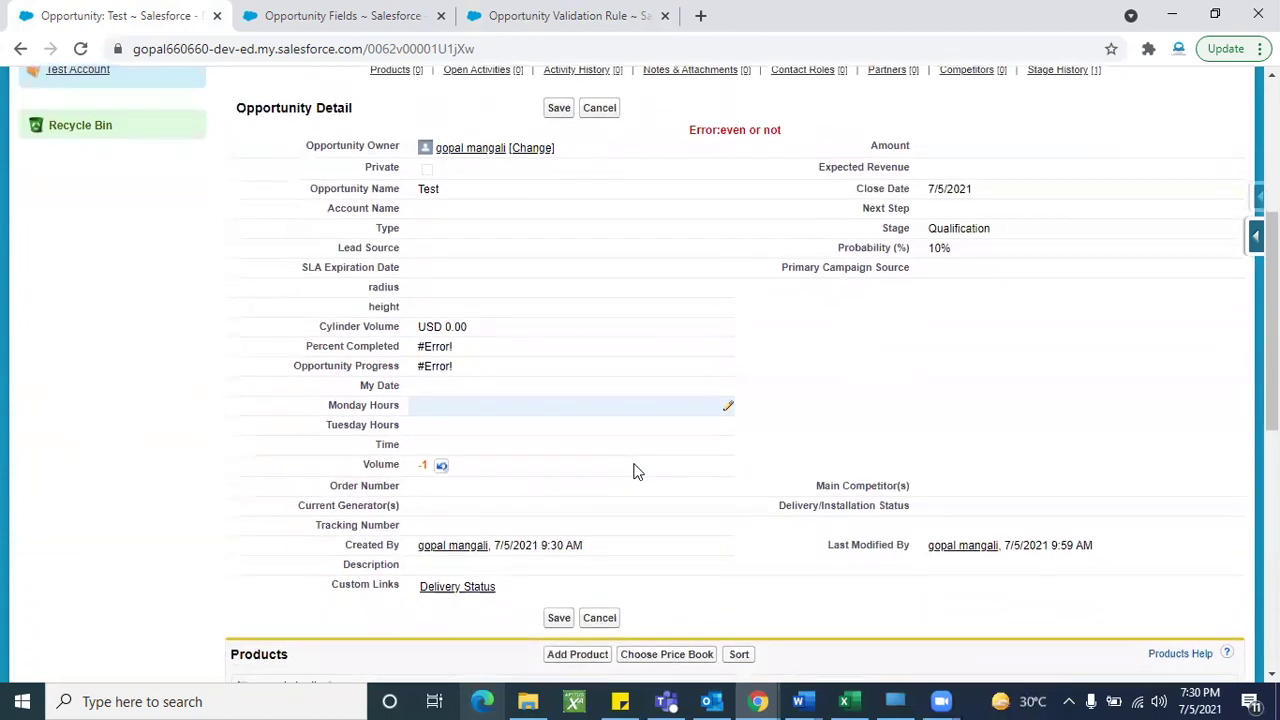
pyautogui.scroll(-1, 636, 471)
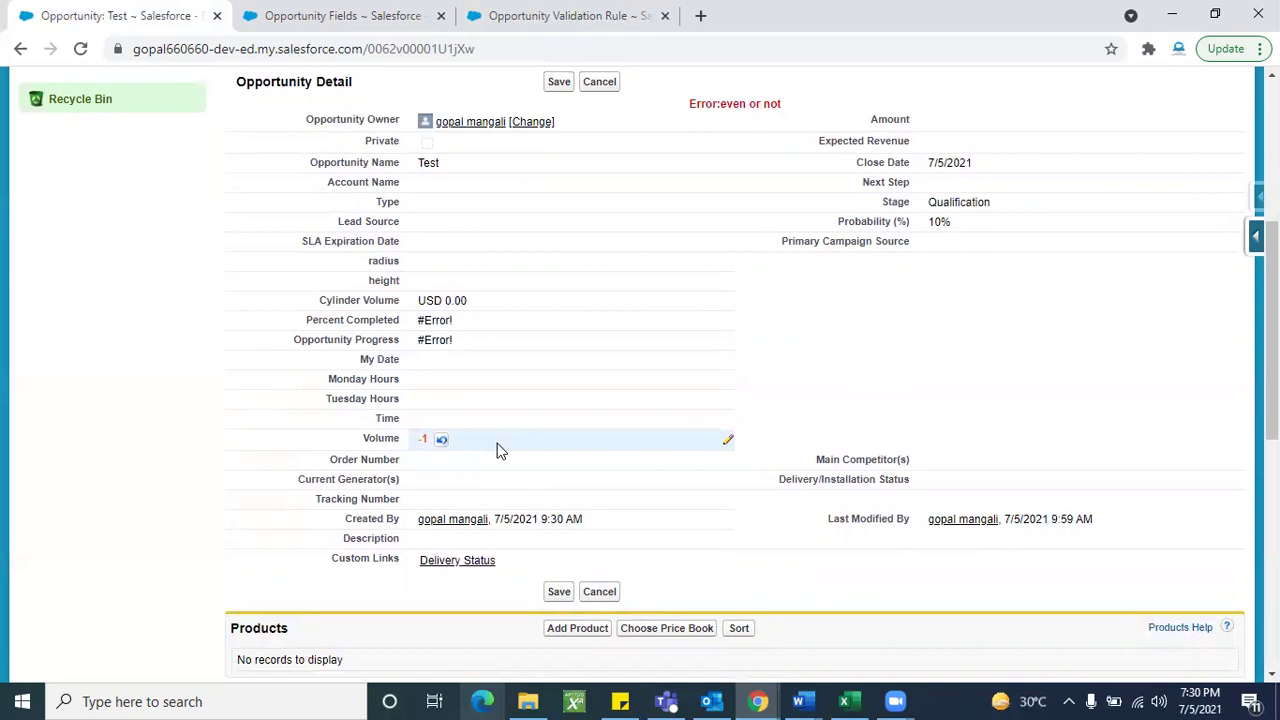
pyautogui.doubleClick(498, 446)
pyautogui.press('BackSpace')
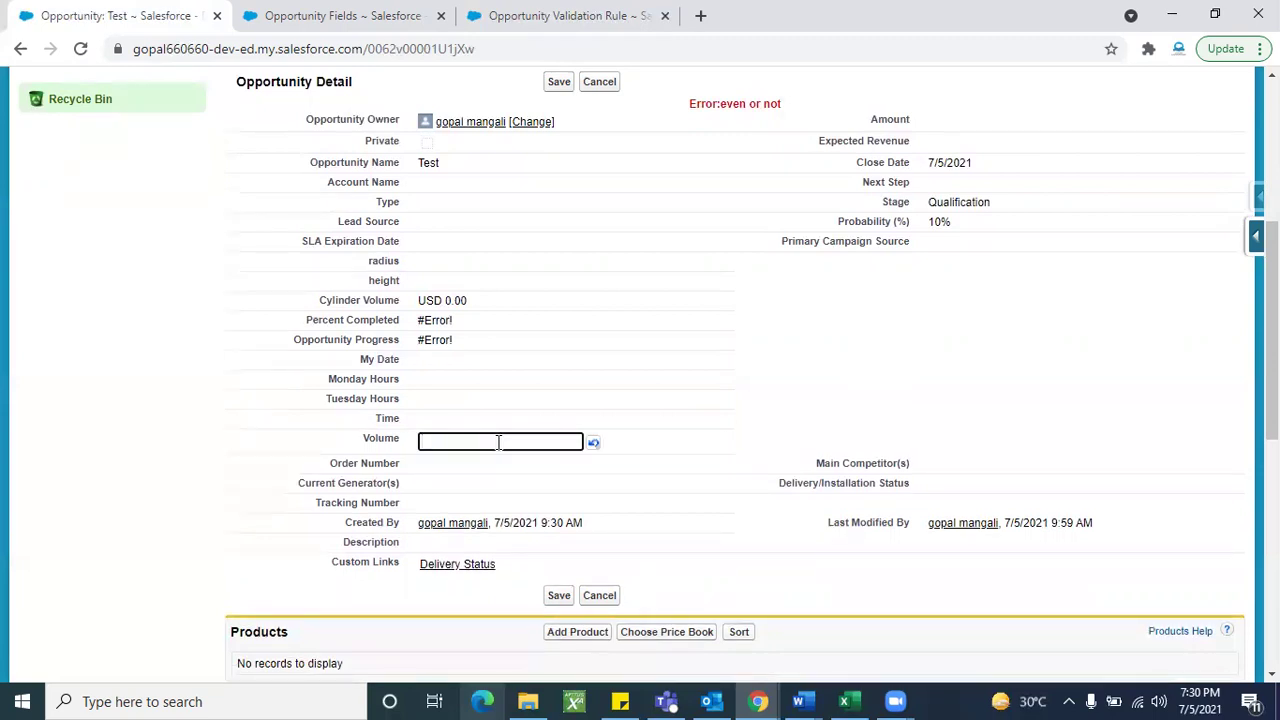
pyautogui.write('79')
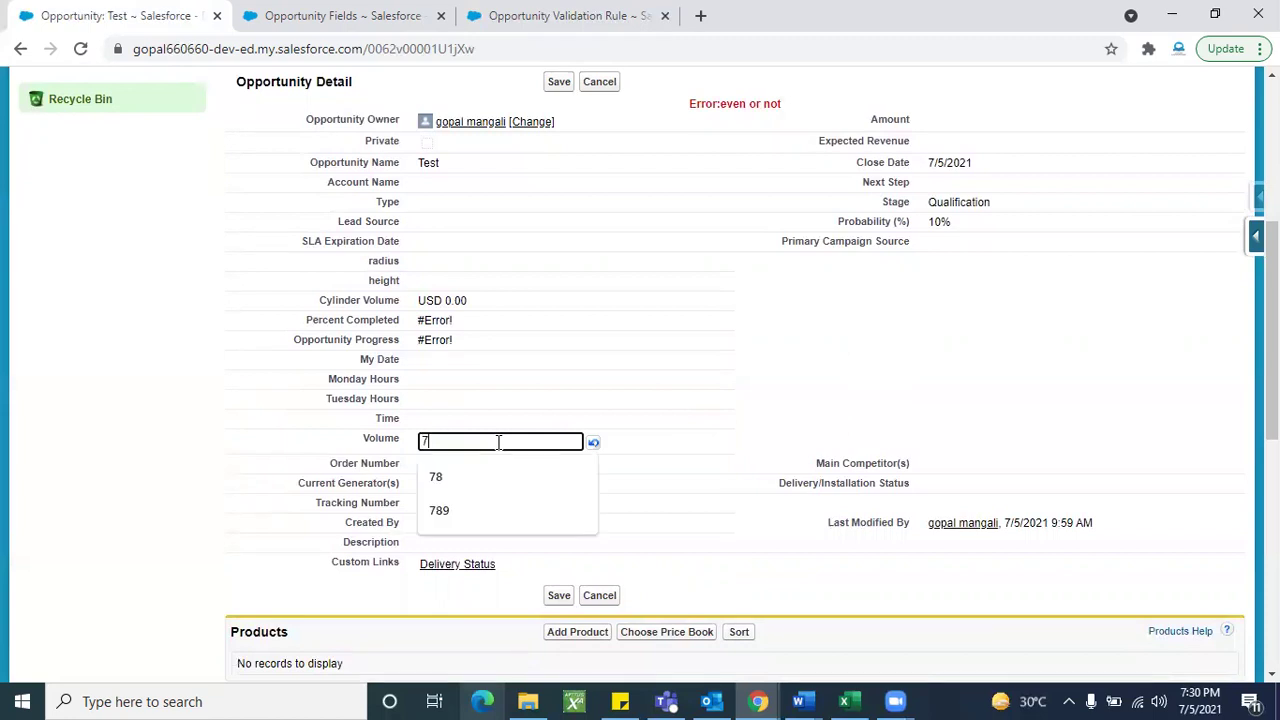
pyautogui.click(120, 455)
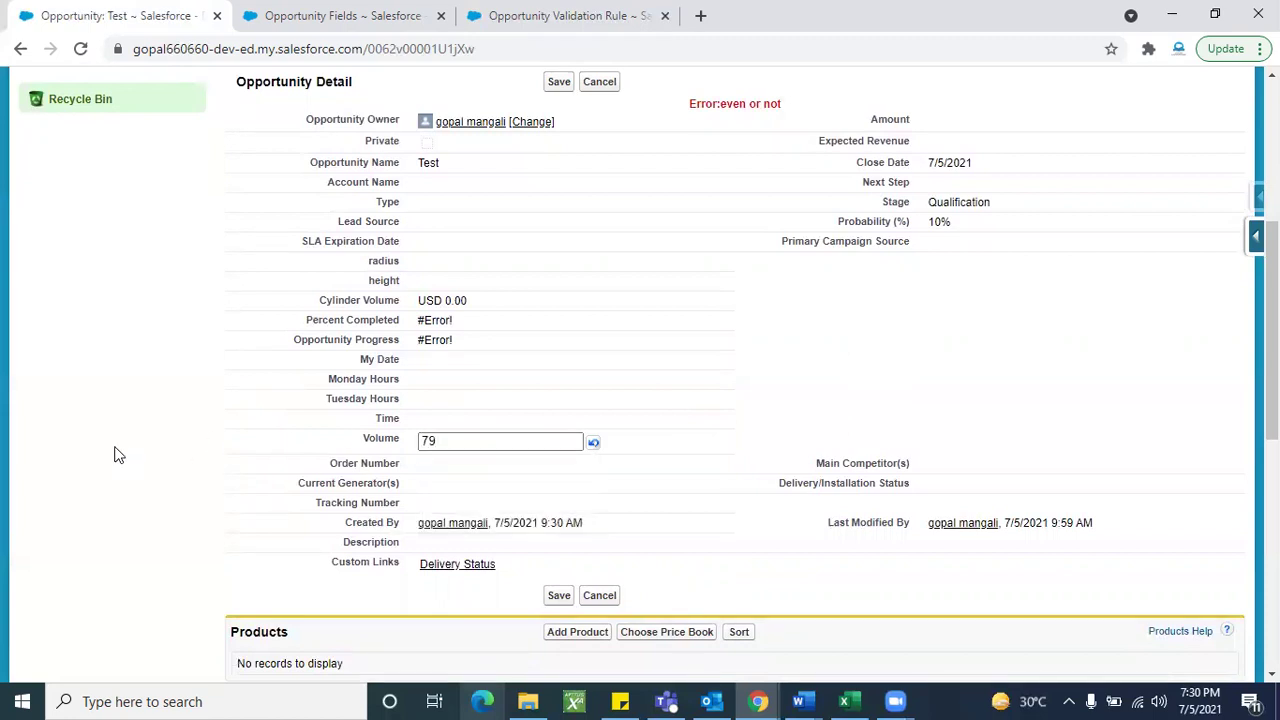
pyautogui.click(555, 84)
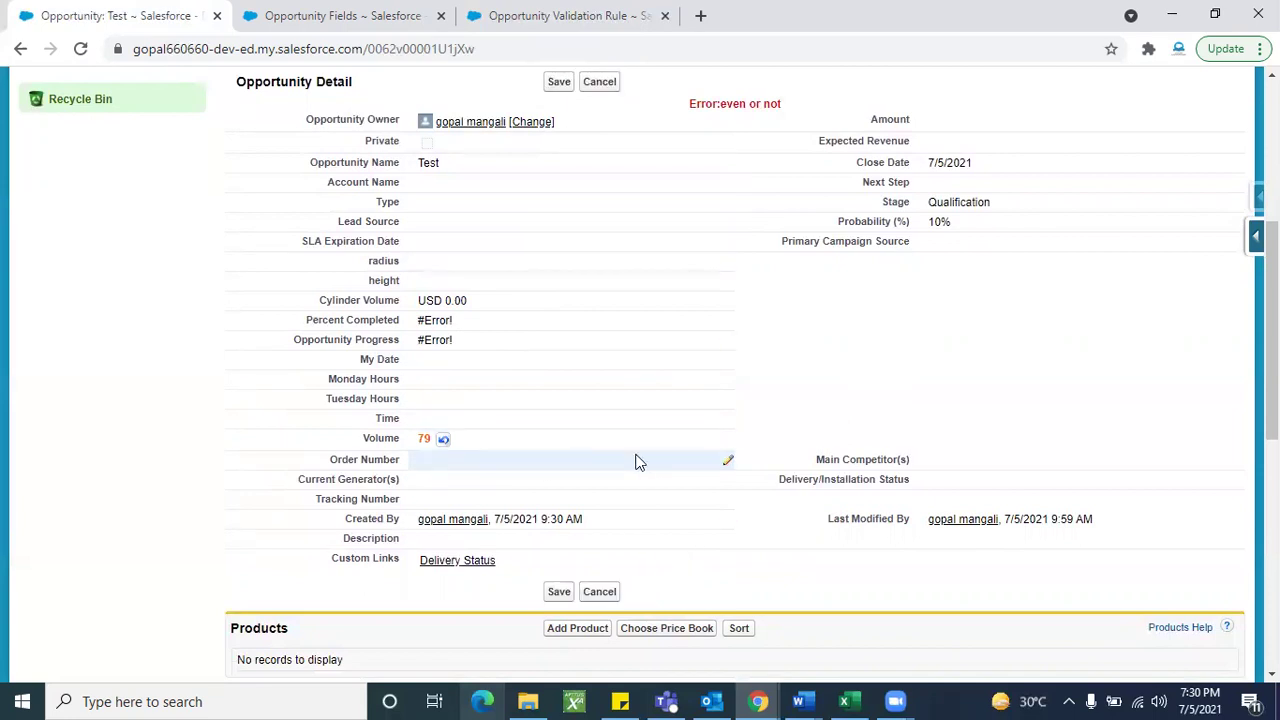
# Replace the Volume with the even number 80, save the Test opportunity, and check the stored value.
pyautogui.doubleClick(521, 437)
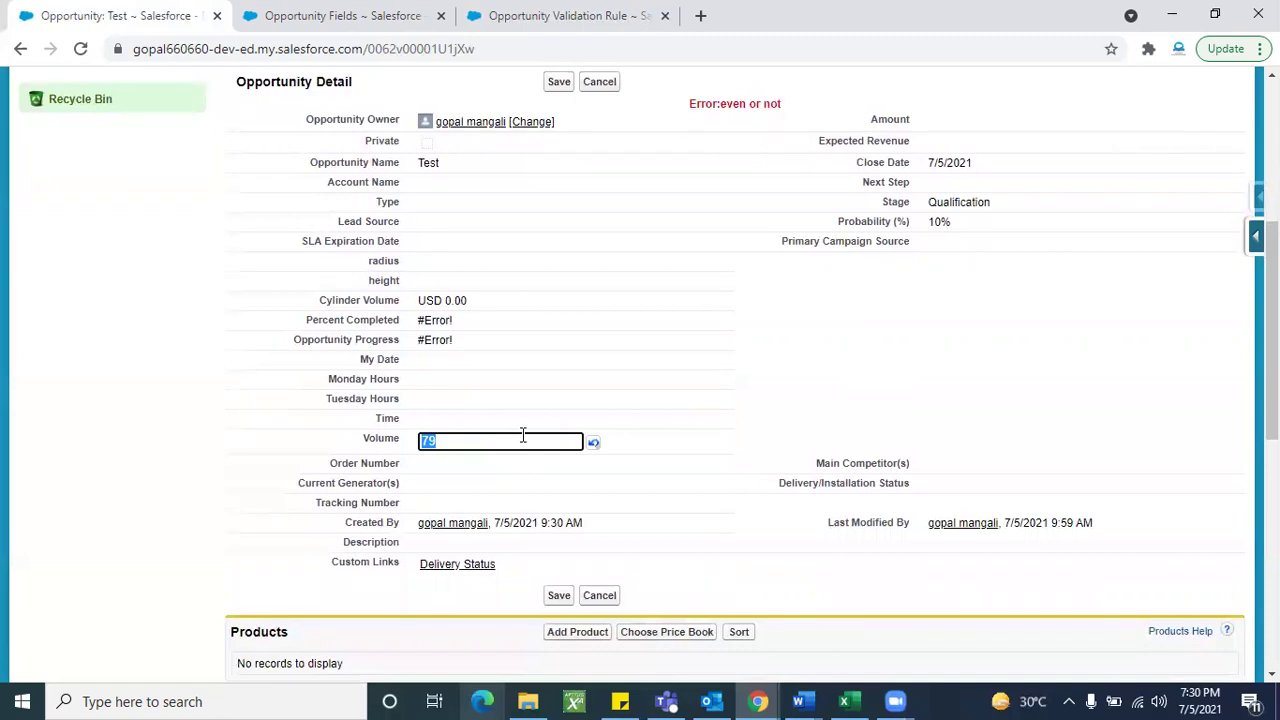
pyautogui.press('BackSpace')
pyautogui.write('80')
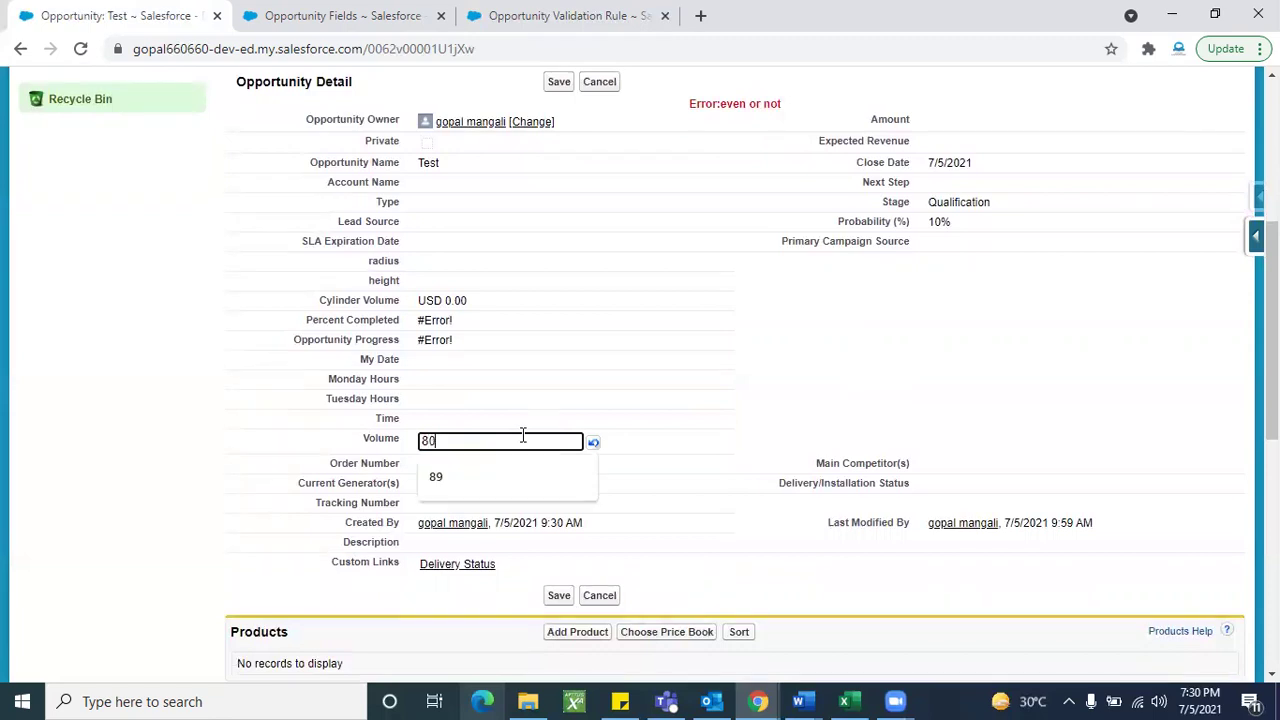
pyautogui.click(560, 84)
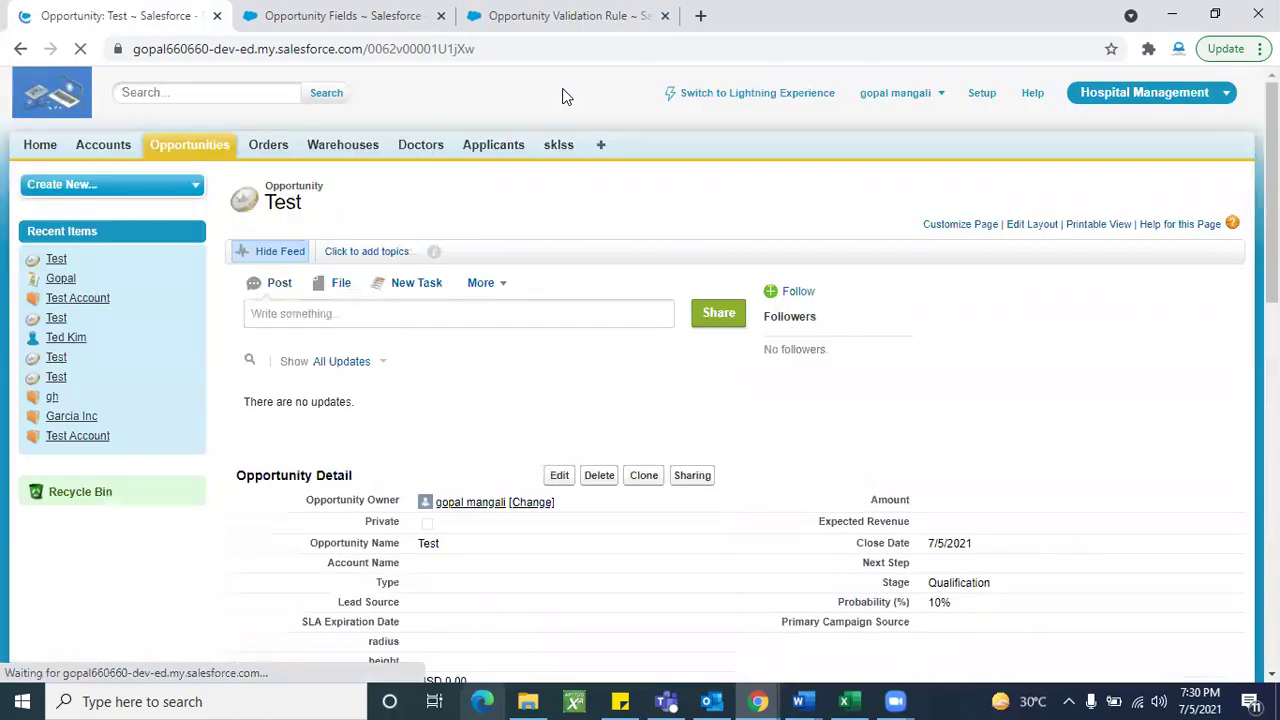
pyautogui.scroll(-3, 503, 569)
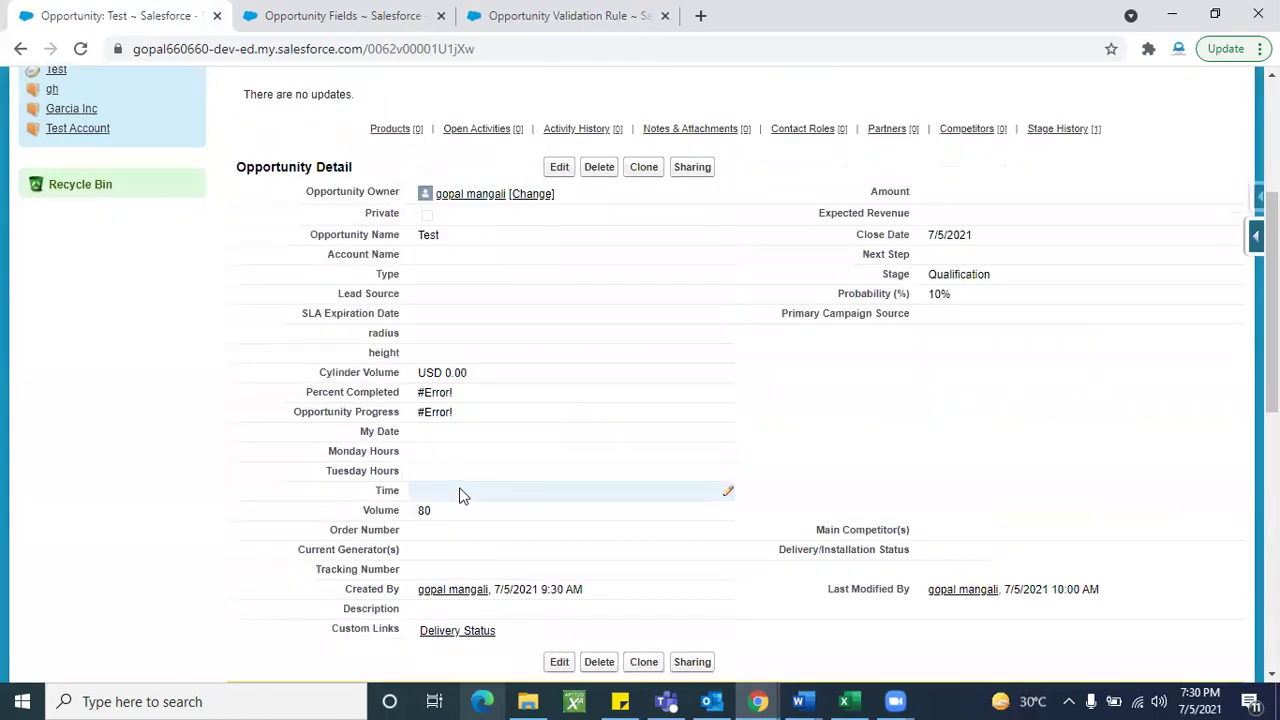
# Return to validation rule Test123, open it for editing, and examine the MOD condition in its error formula.
pyautogui.click(491, 32)
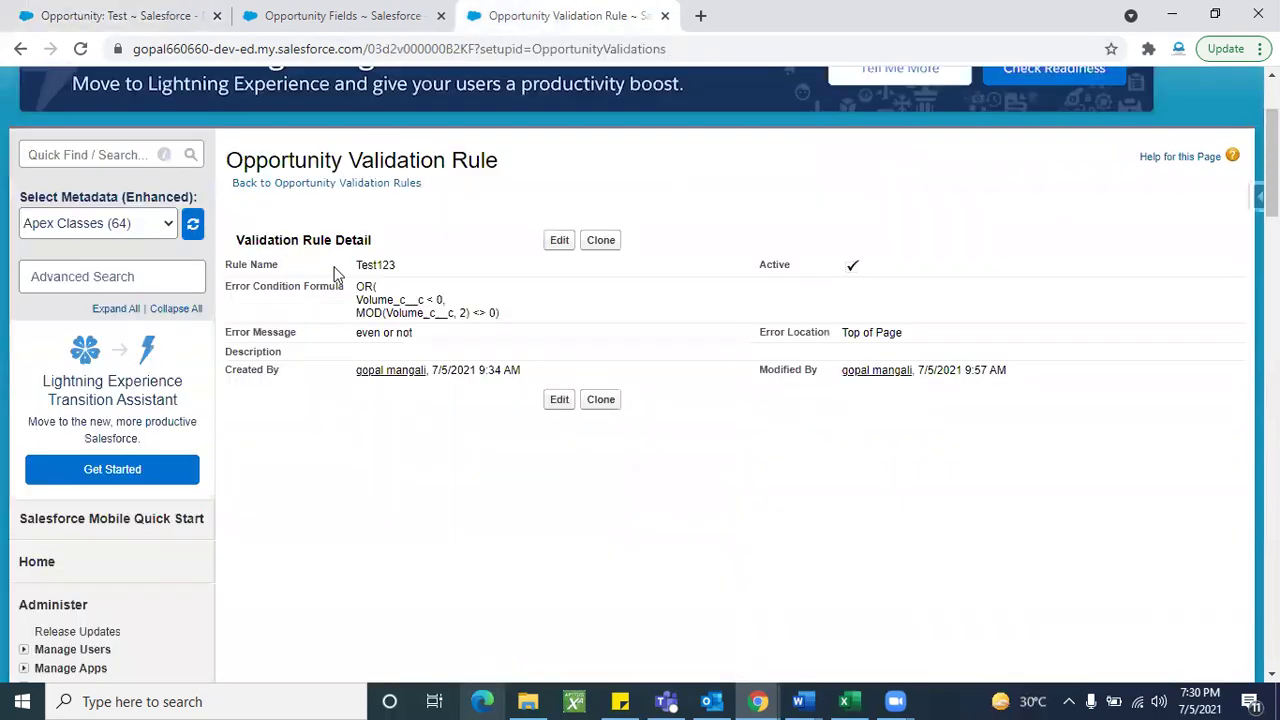
pyautogui.doubleClick(368, 313)
pyautogui.tripleClick(368, 313)
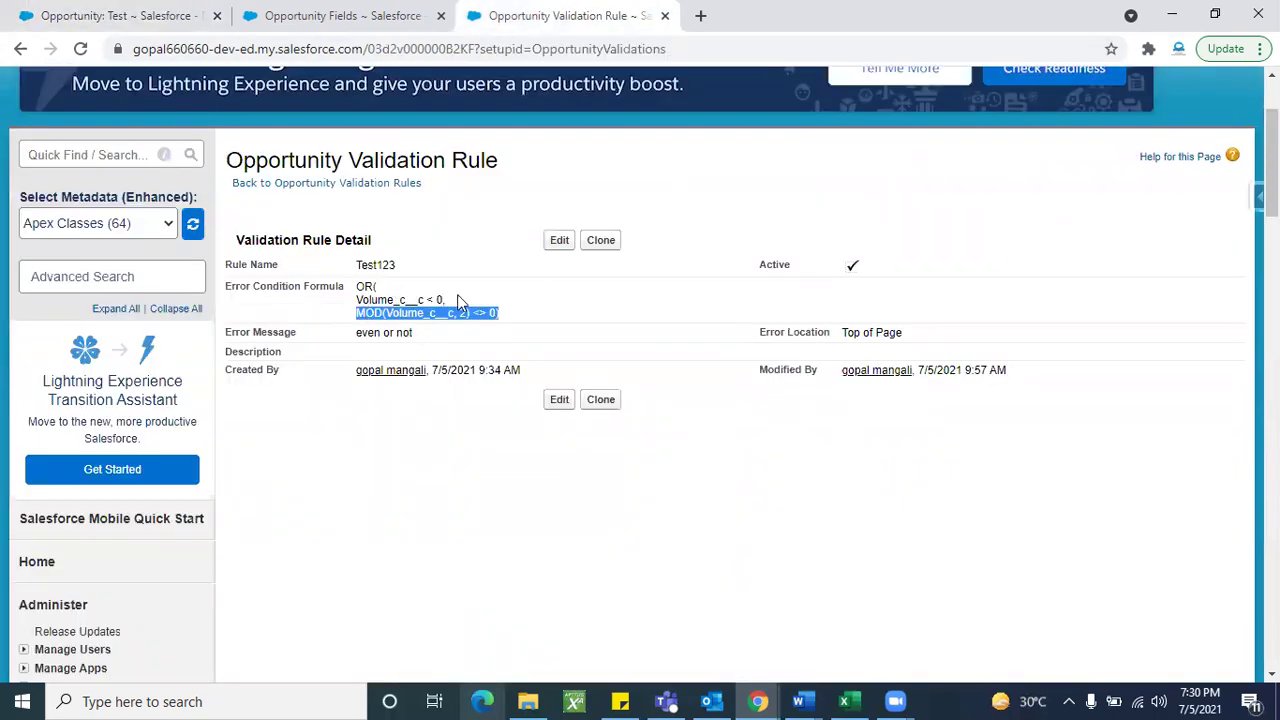
pyautogui.click(555, 245)
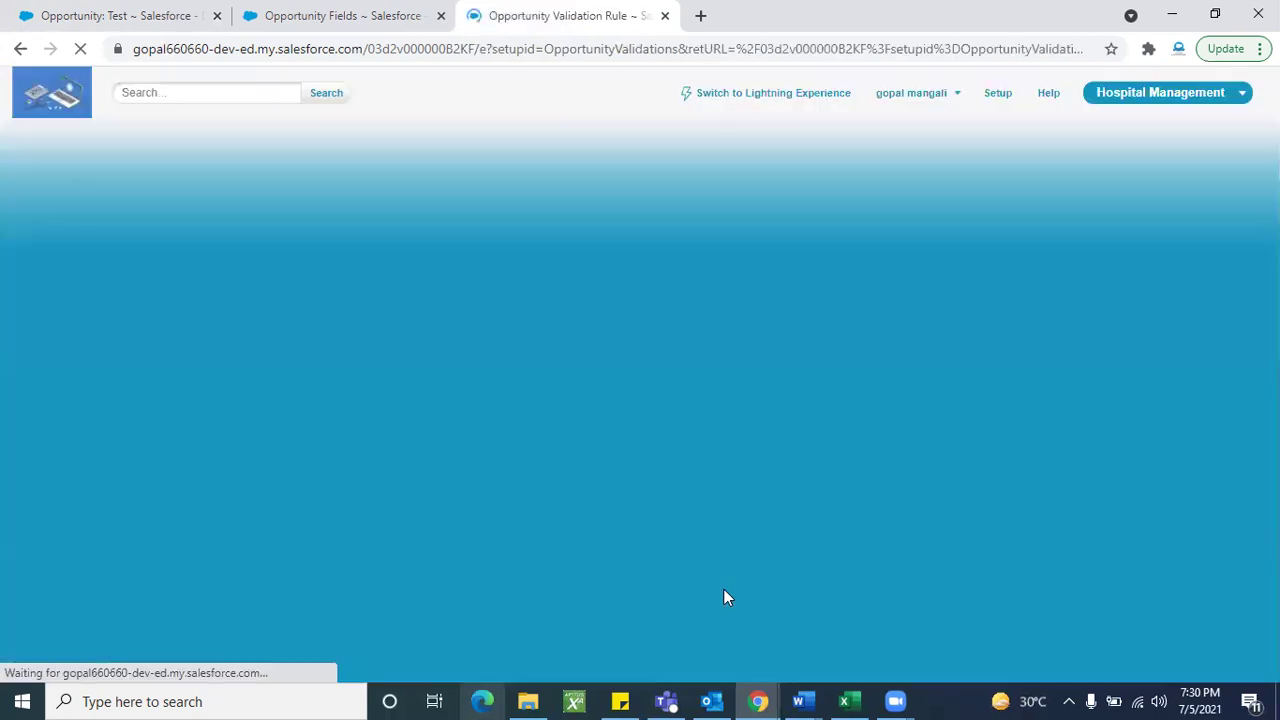
pyautogui.scroll(-3, 505, 568)
pyautogui.click(256, 384)
pyautogui.doubleClick(256, 384)
pyautogui.tripleClick(344, 384)
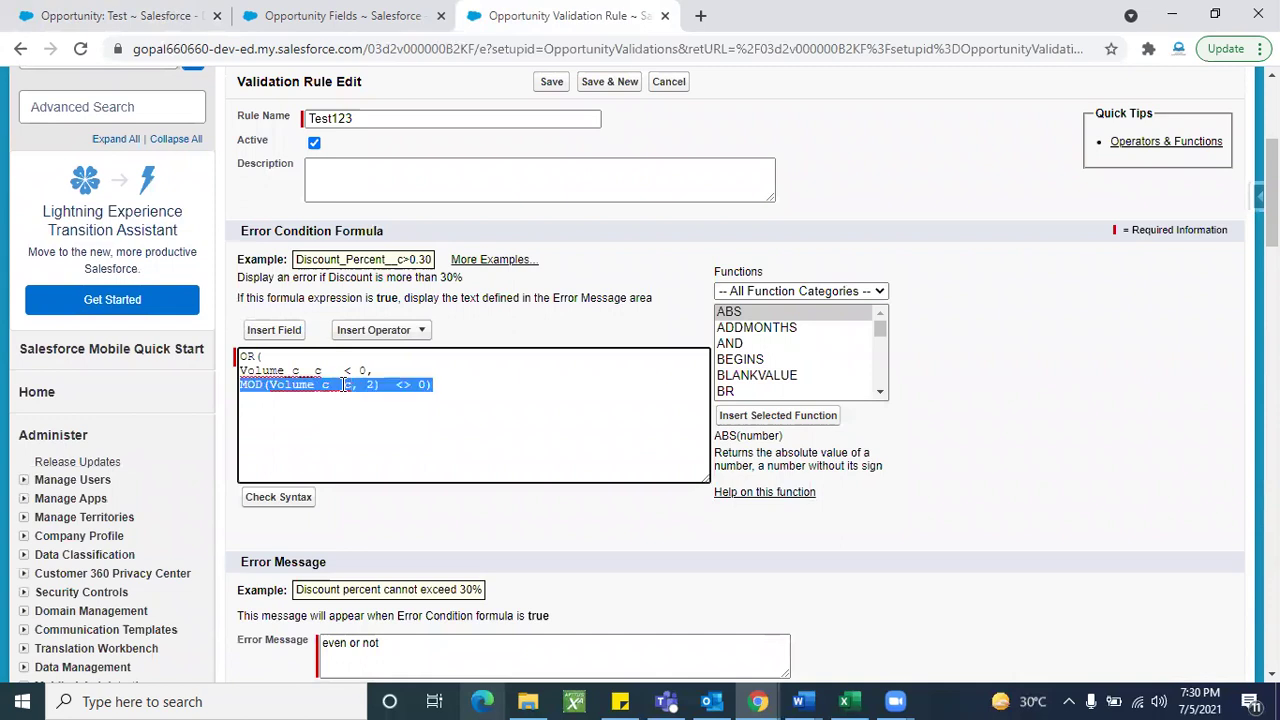
pyautogui.moveTo(434, 386); pyautogui.dragTo(240, 388)
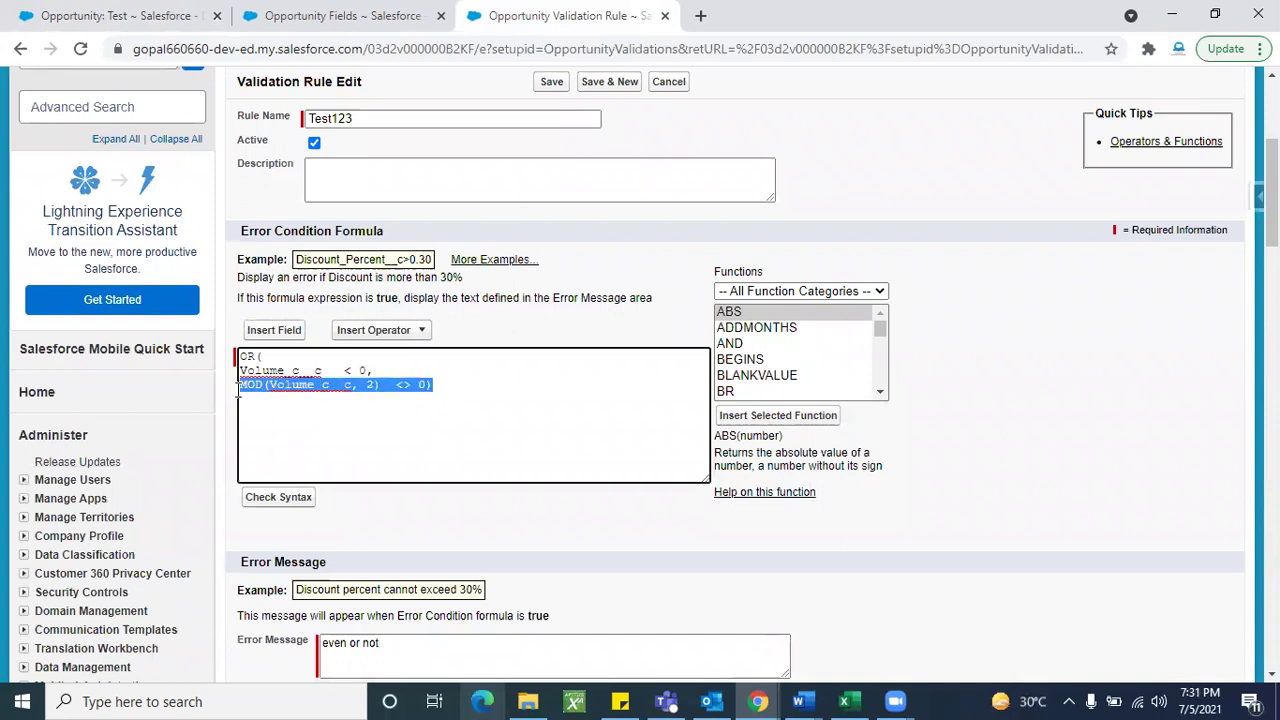
pyautogui.click(301, 412)
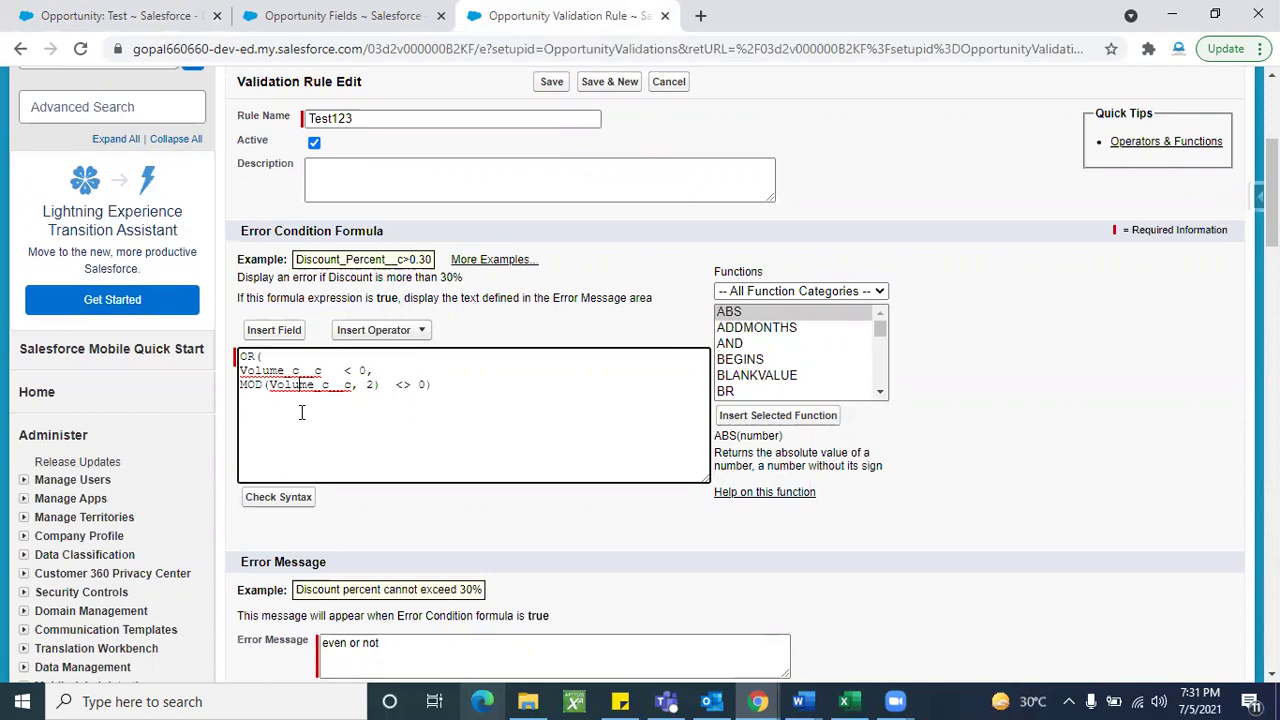
# Examine the Volume_c__c < 0 condition, cancel editing the rule, and review the MOD condition on its detail page.
pyautogui.doubleClick(300, 386)
pyautogui.click(303, 400)
pyautogui.tripleClick(293, 369)
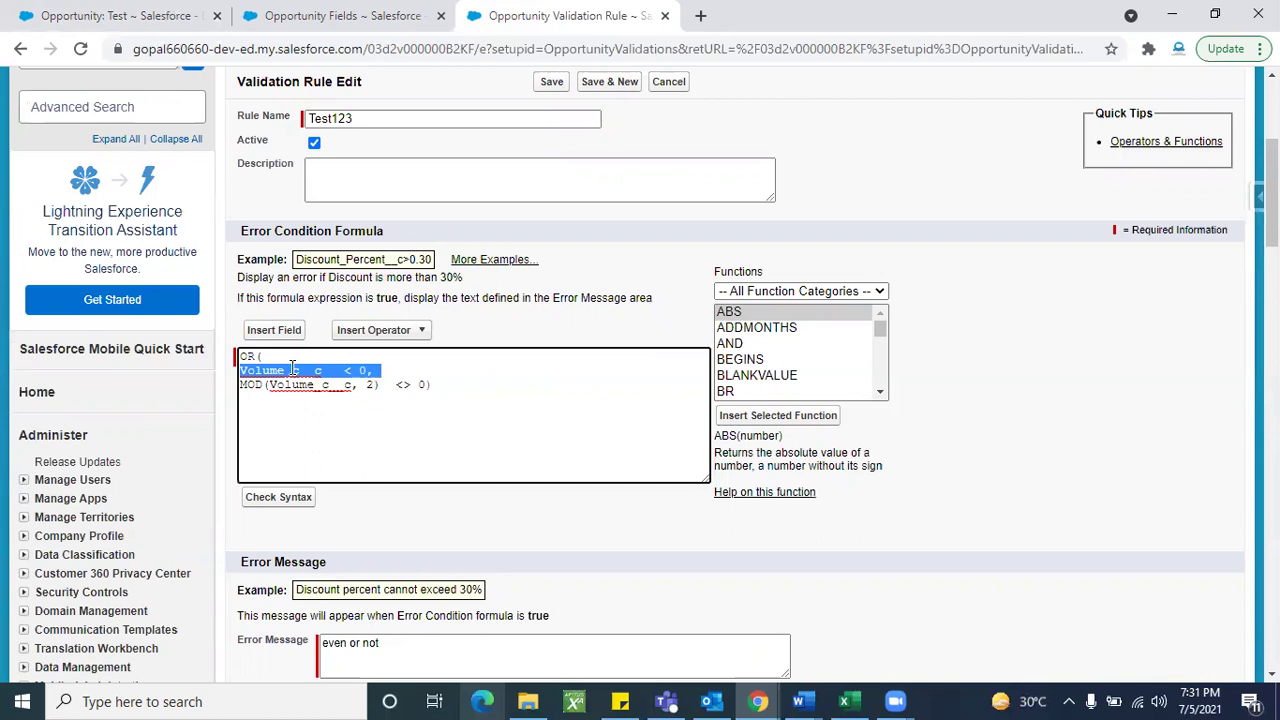
pyautogui.scroll(1, 486, 468)
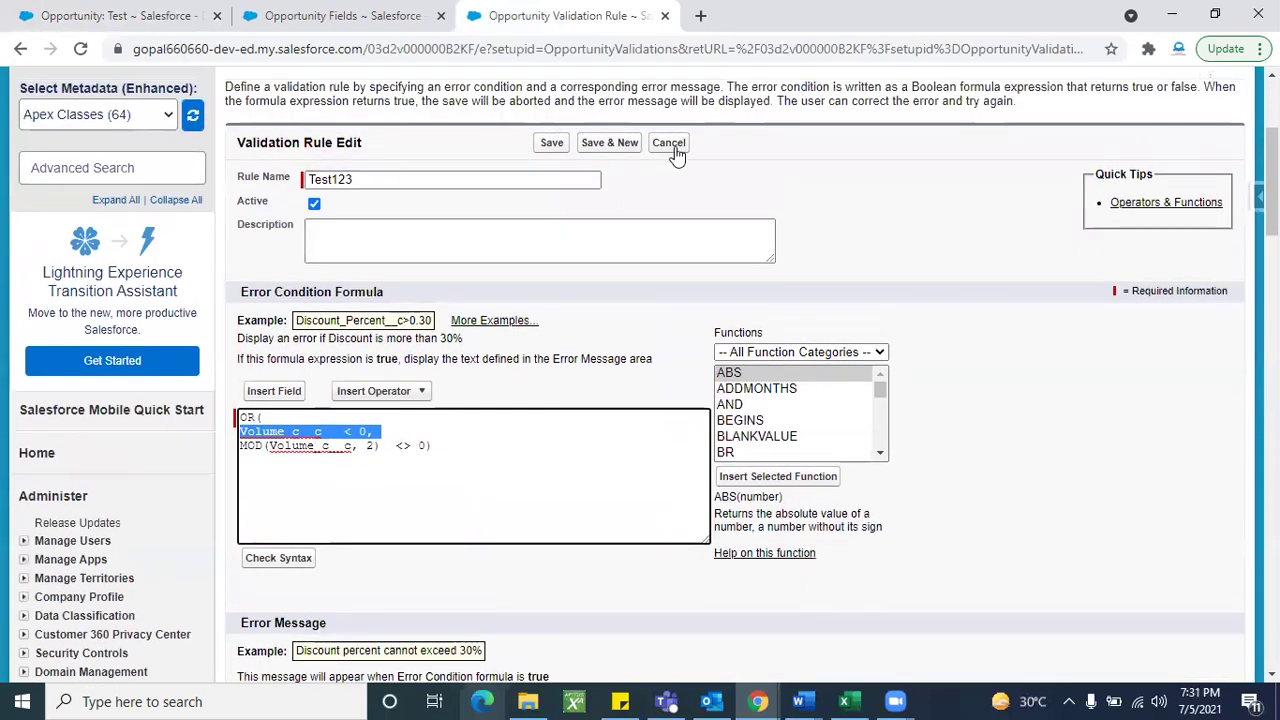
pyautogui.click(670, 145)
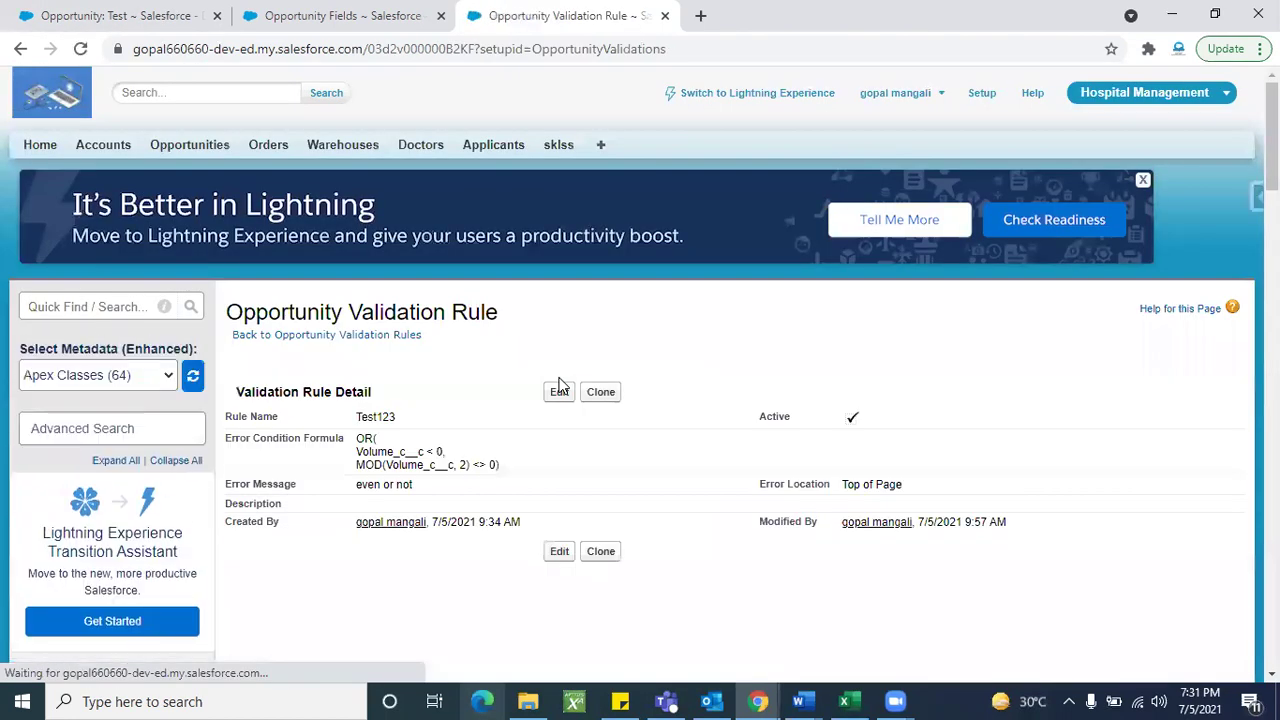
pyautogui.tripleClick(375, 466)
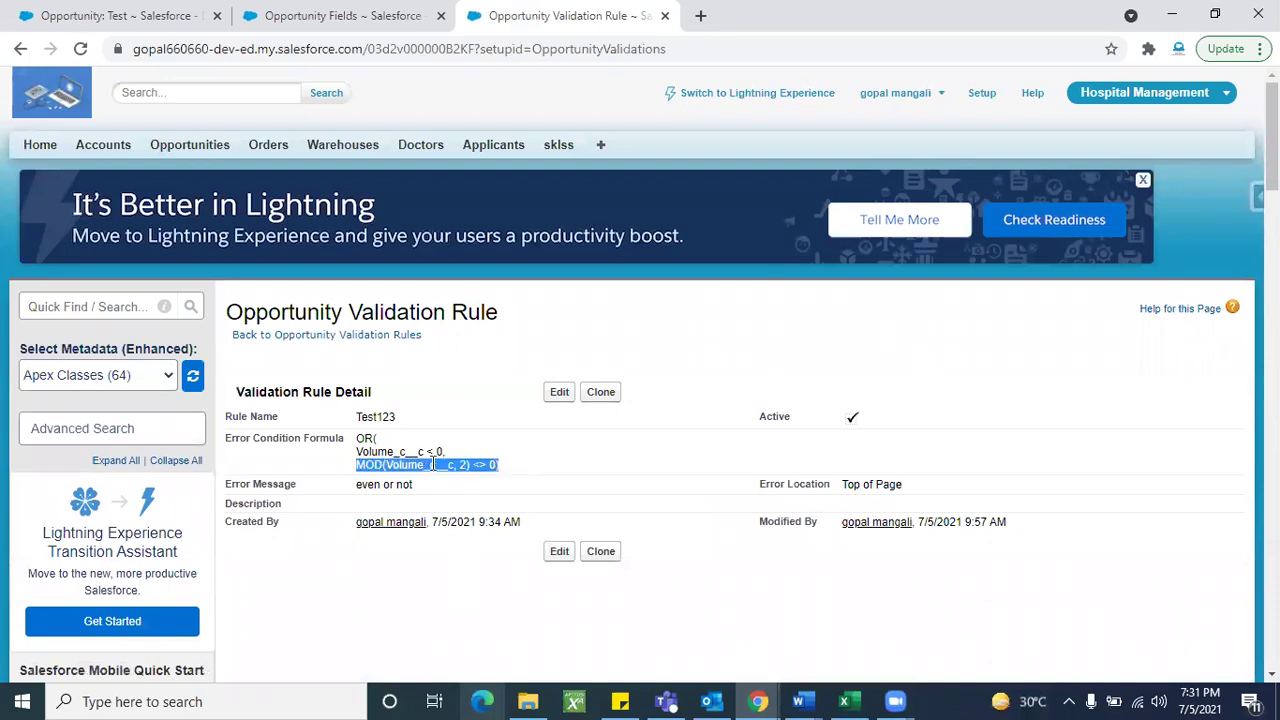
pyautogui.click(428, 400)
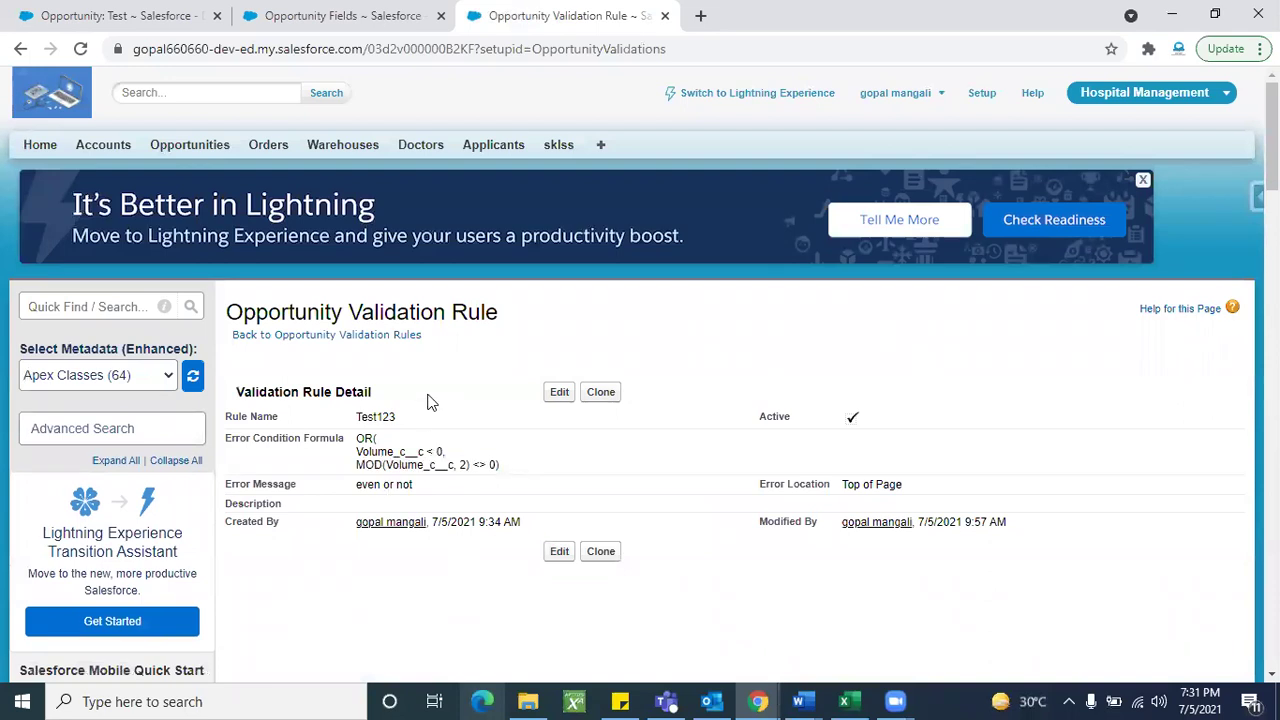
# Examine the MOD function and its Volume_c__c argument in the error condition formula of validation rule Test123.
pyautogui.tripleClick(369, 440)
pyautogui.tripleClick(375, 464)
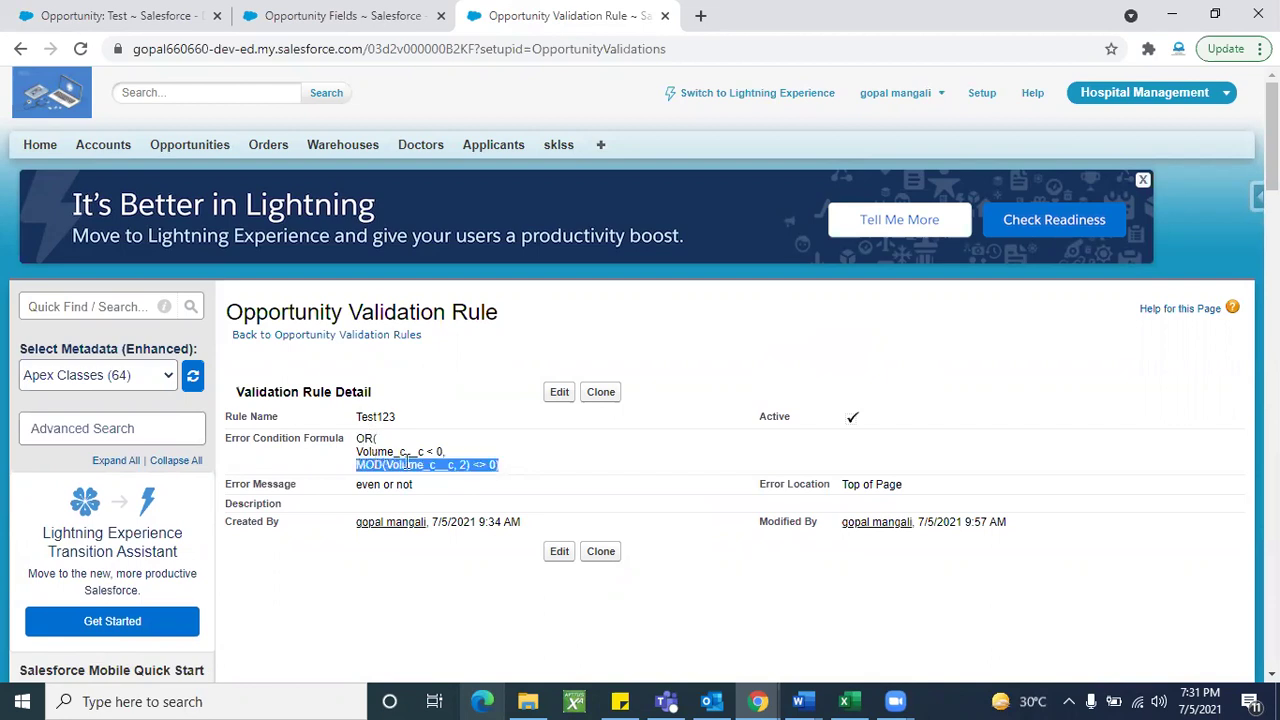
pyautogui.doubleClick(407, 463)
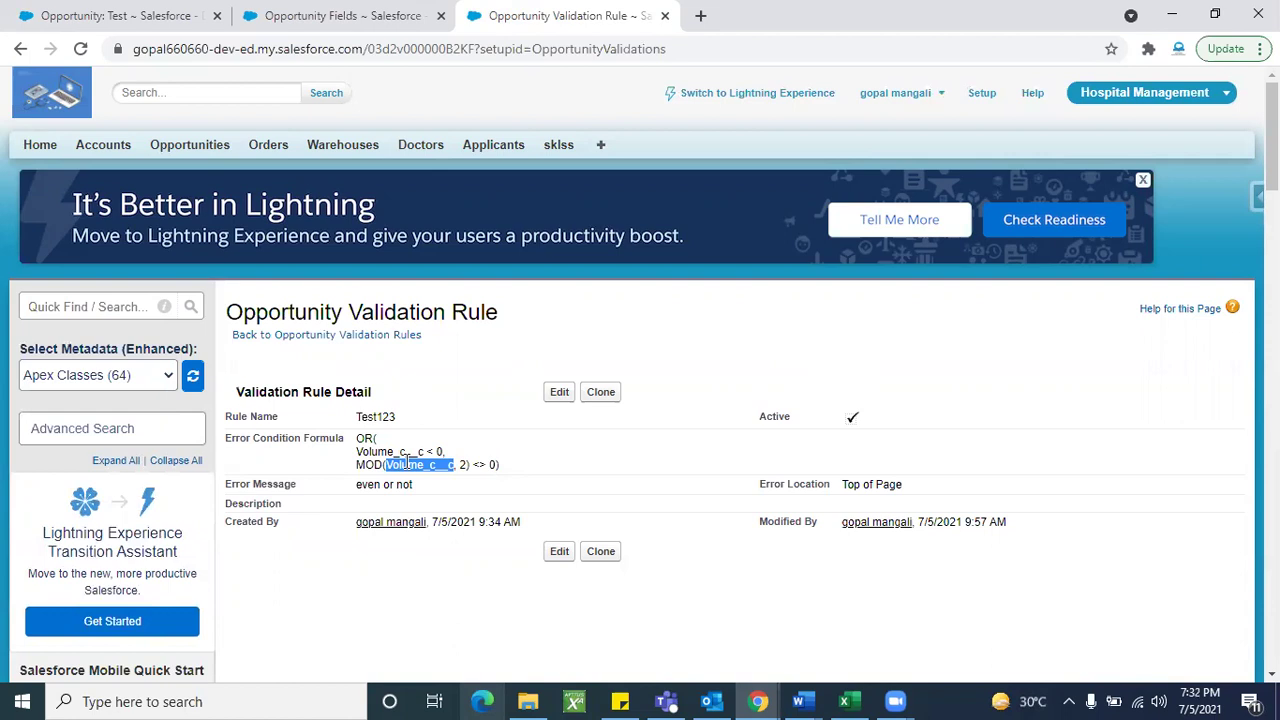
pyautogui.click(386, 561)
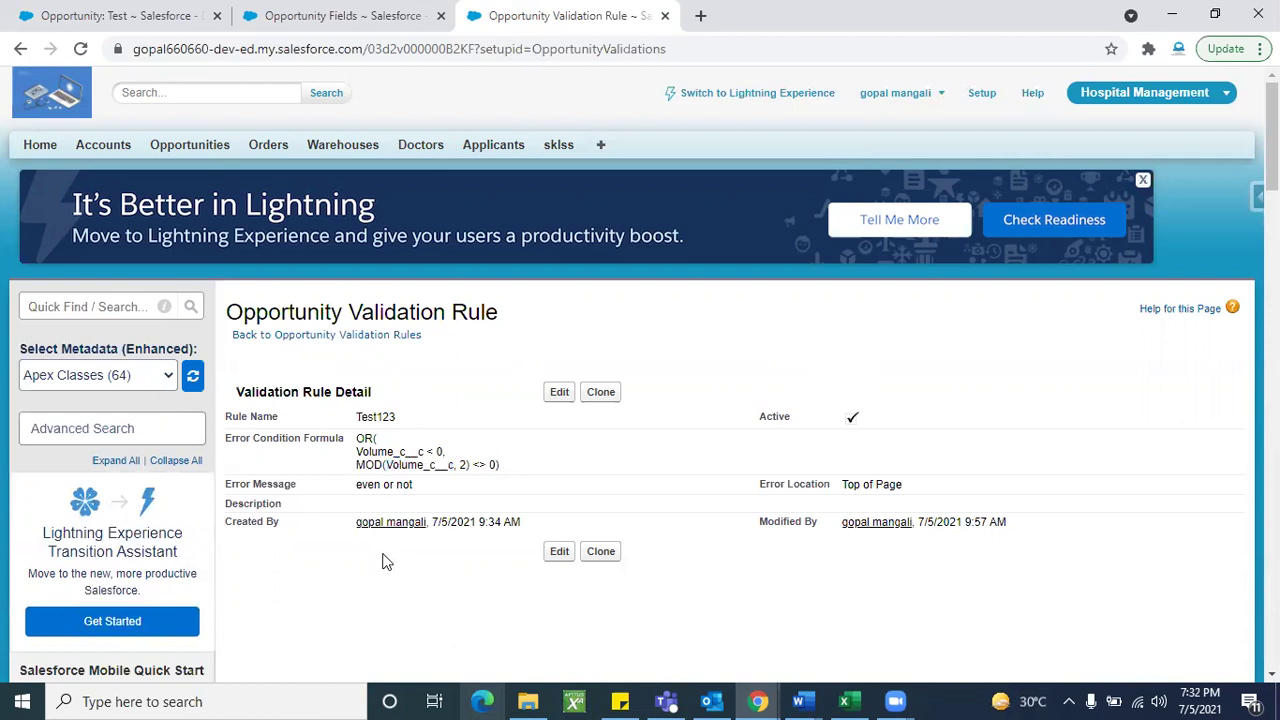
pyautogui.tripleClick(371, 466)
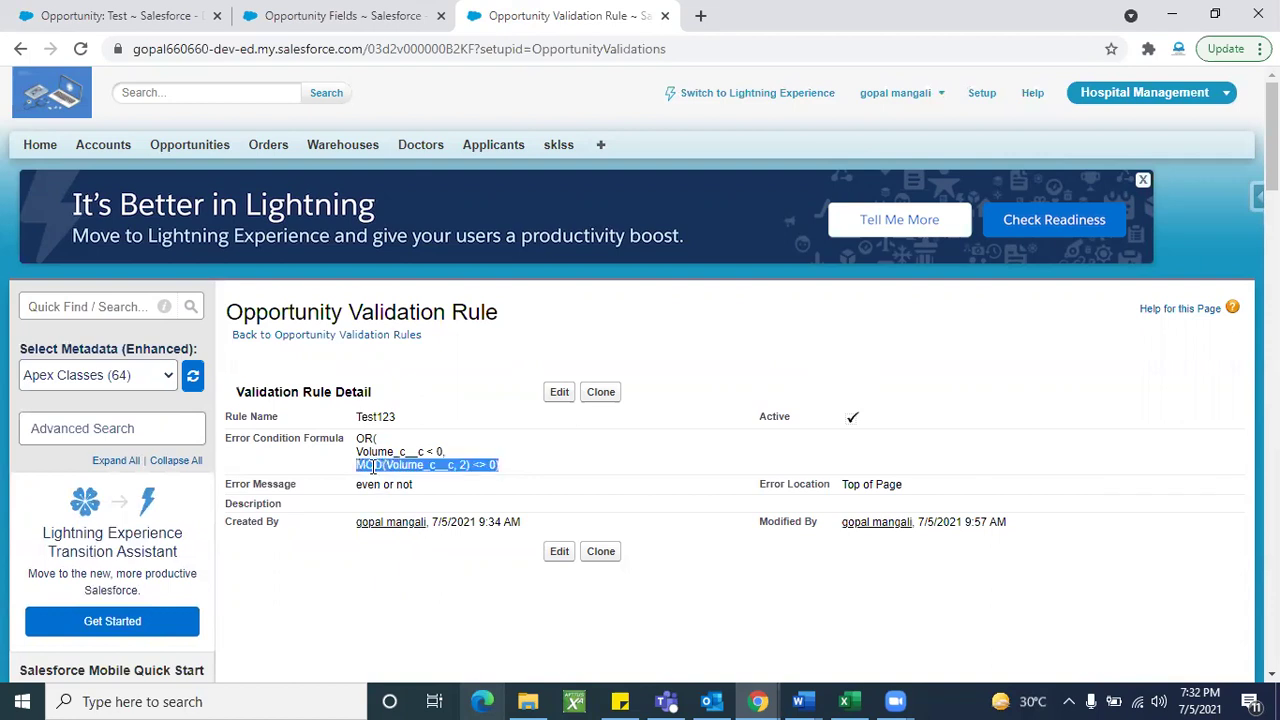
pyautogui.doubleClick(420, 466)
pyautogui.hotkey('ctrl', '+')
pyautogui.hotkey('ctrl', '+')
pyautogui.hotkey('ctrl', '+')
pyautogui.hotkey('ctrl', '+')
pyautogui.hotkey('ctrl', '+')
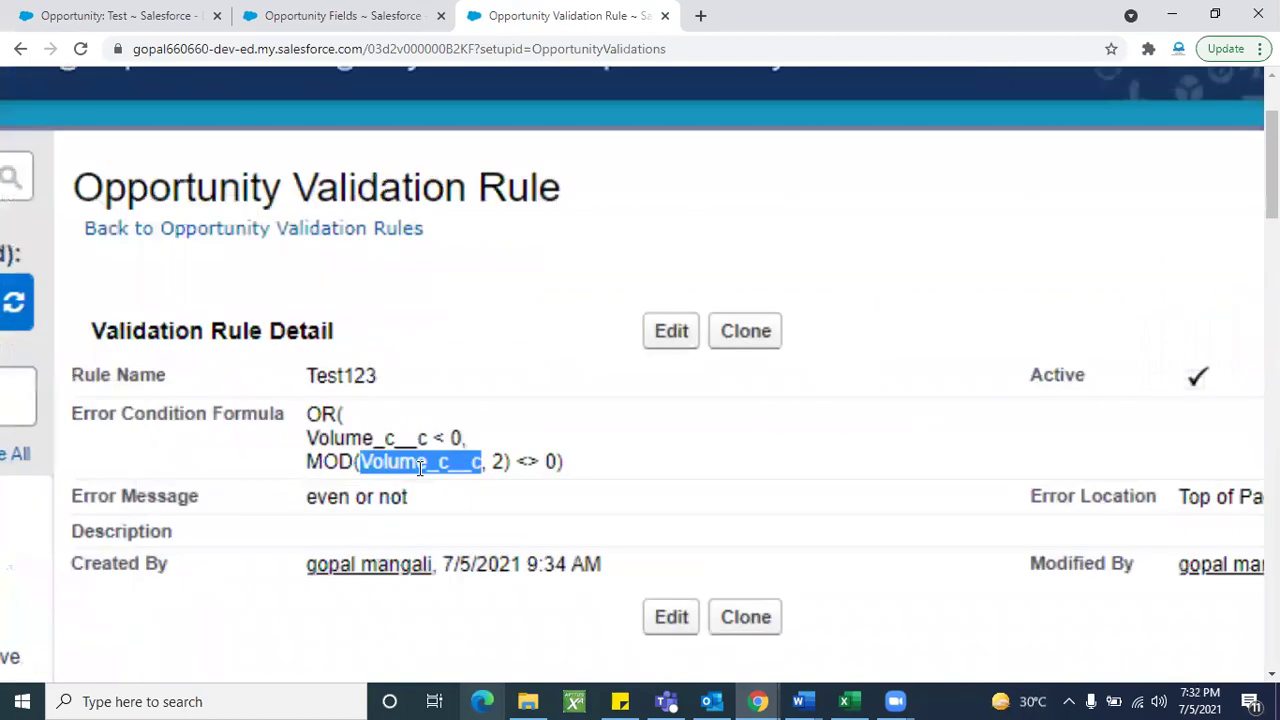
pyautogui.tripleClick(316, 461)
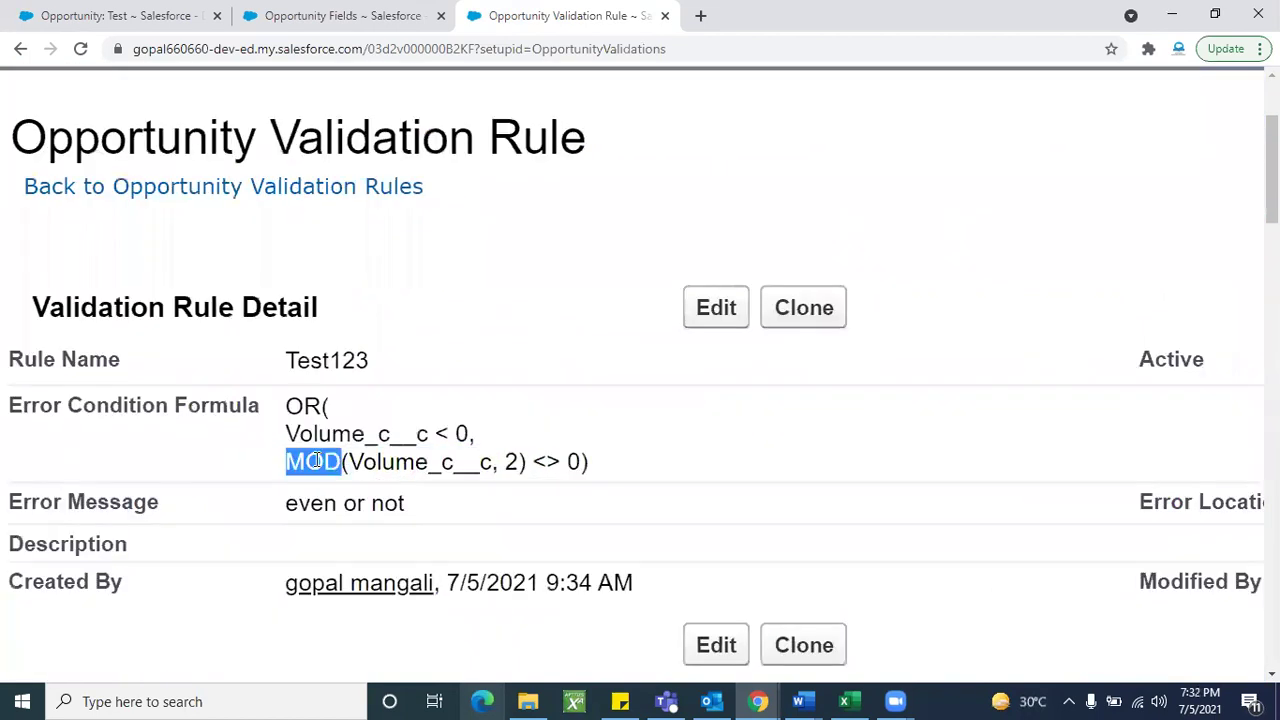
pyautogui.click(413, 475)
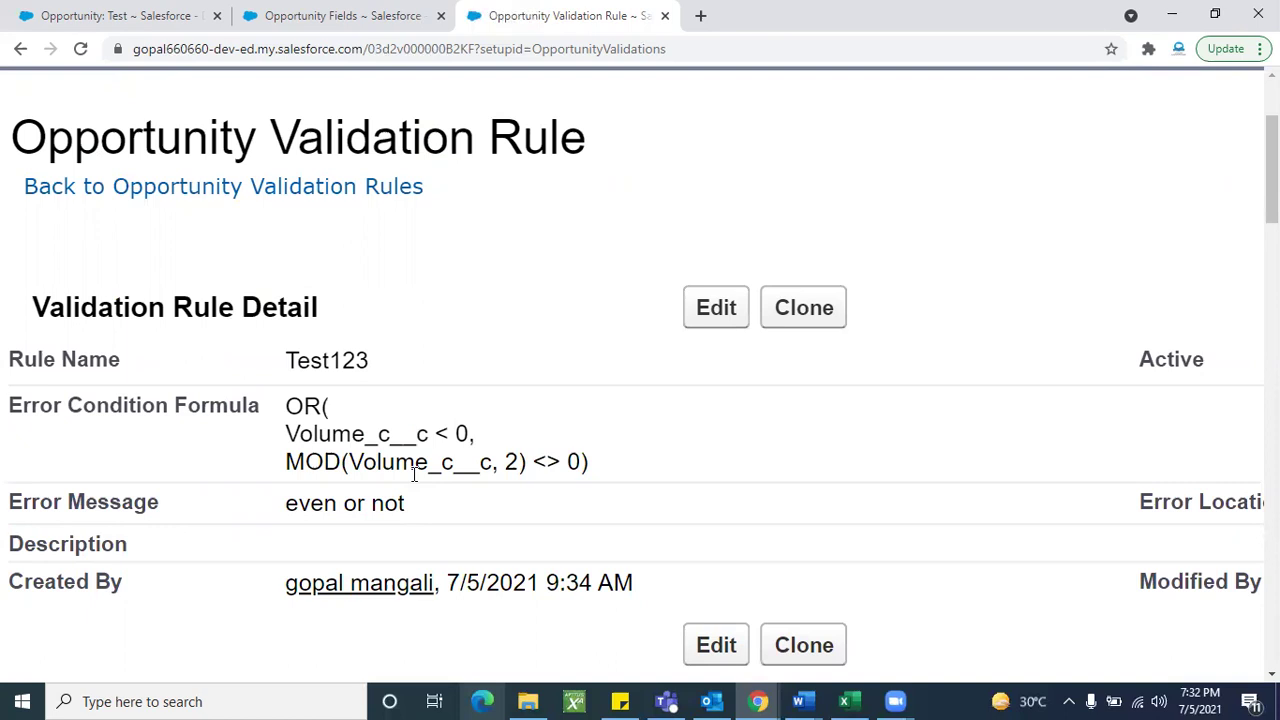
# Compare the MOD condition with the Volume_c__c < 0 condition inside the rule's OR formula.
pyautogui.hotkey('ctrl', '-')
pyautogui.hotkey('ctrl', '-')
pyautogui.hotkey('ctrl', '-')
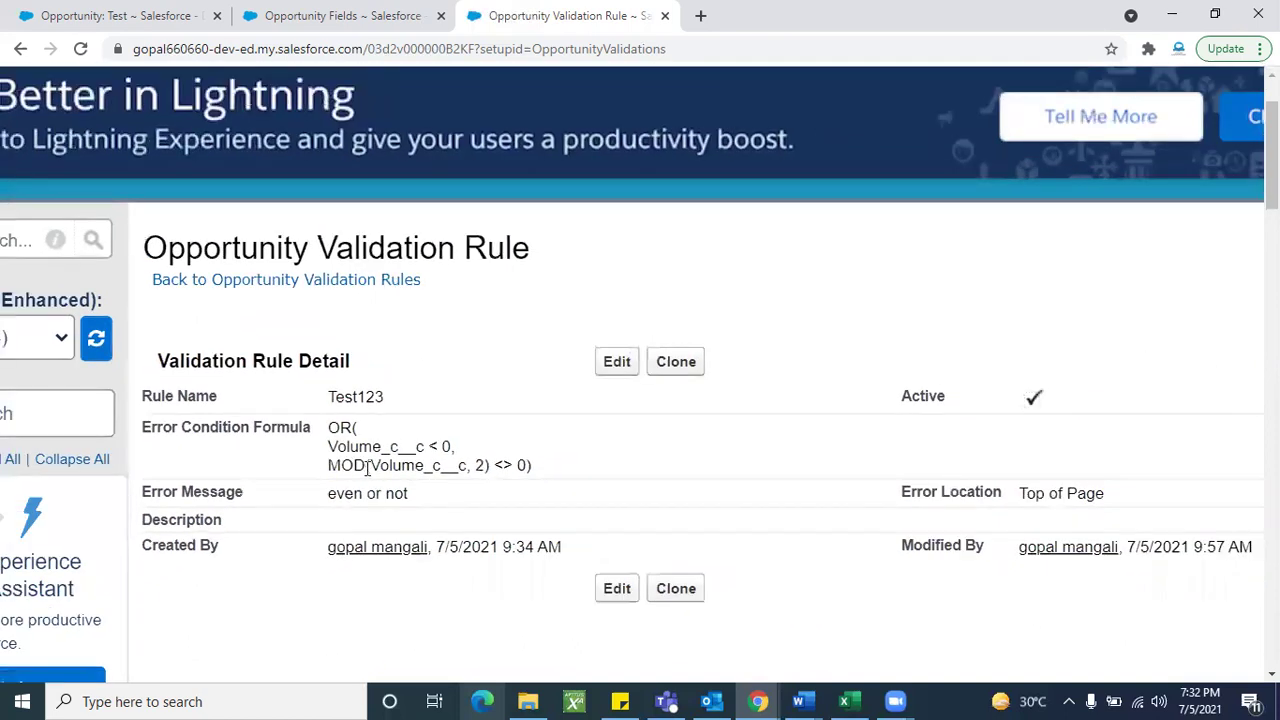
pyautogui.tripleClick(367, 469)
pyautogui.click(467, 470)
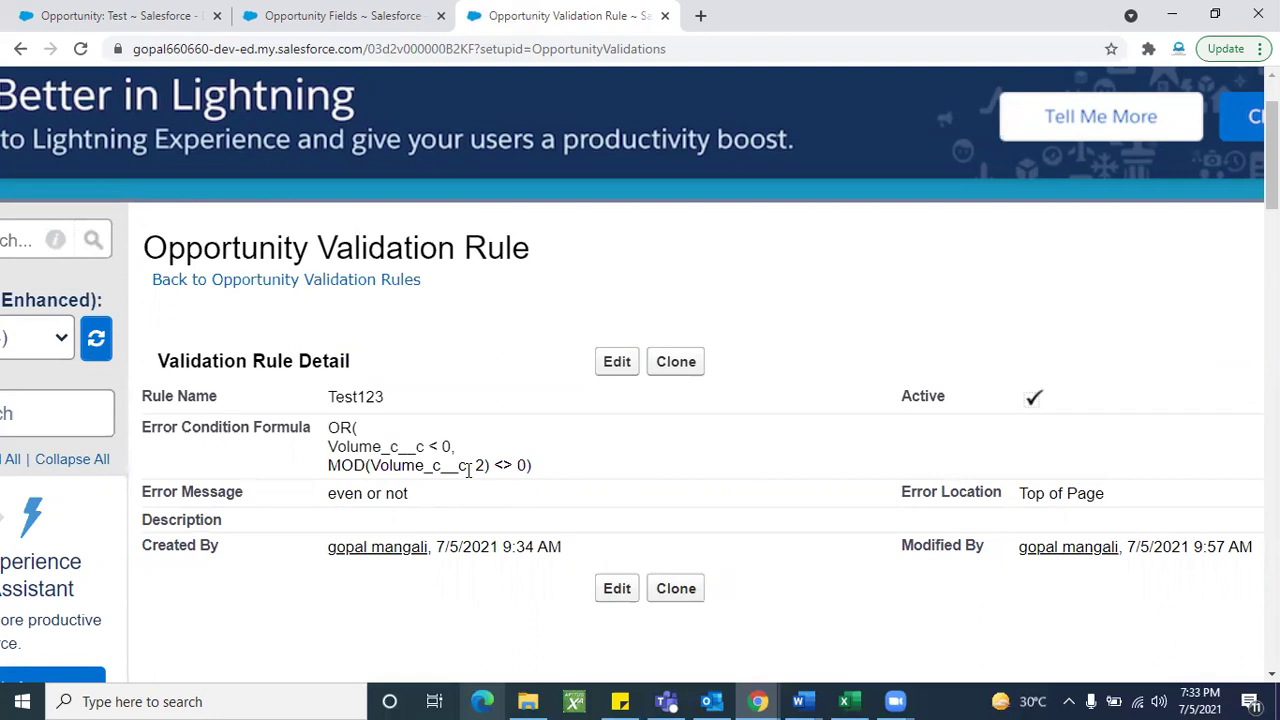
pyautogui.tripleClick(412, 460)
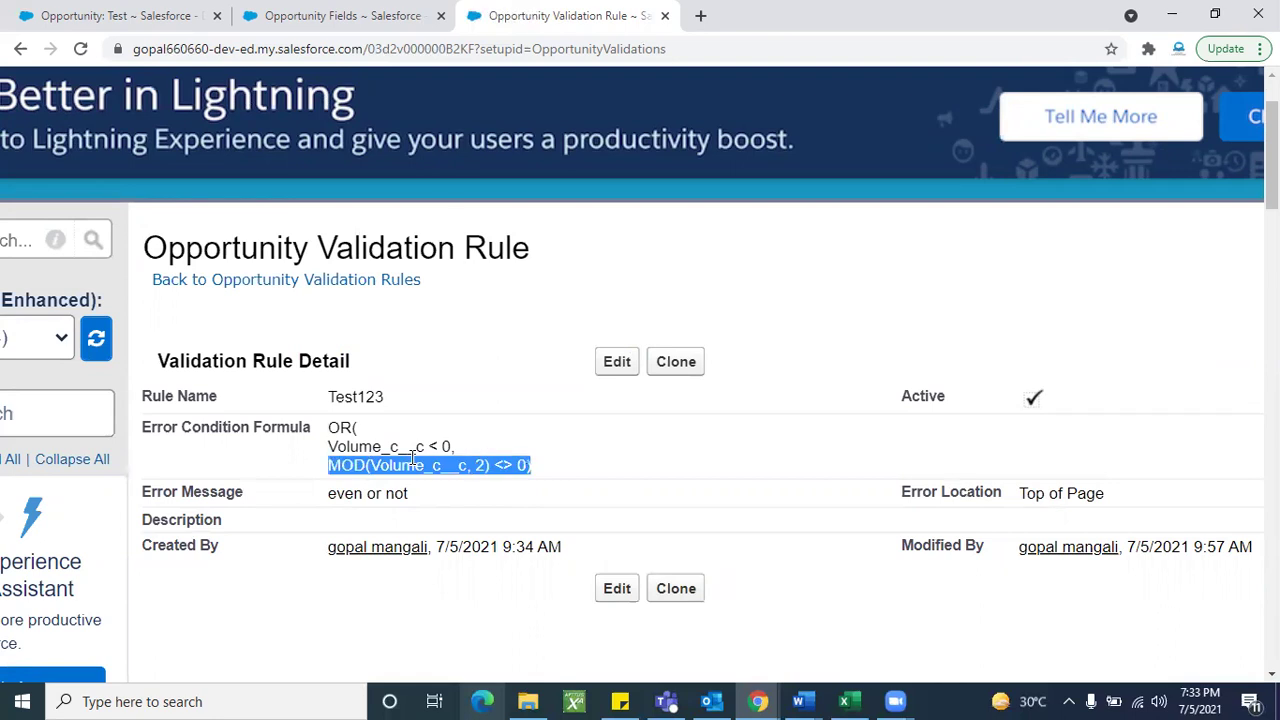
pyautogui.tripleClick(400, 447)
pyautogui.click(470, 455)
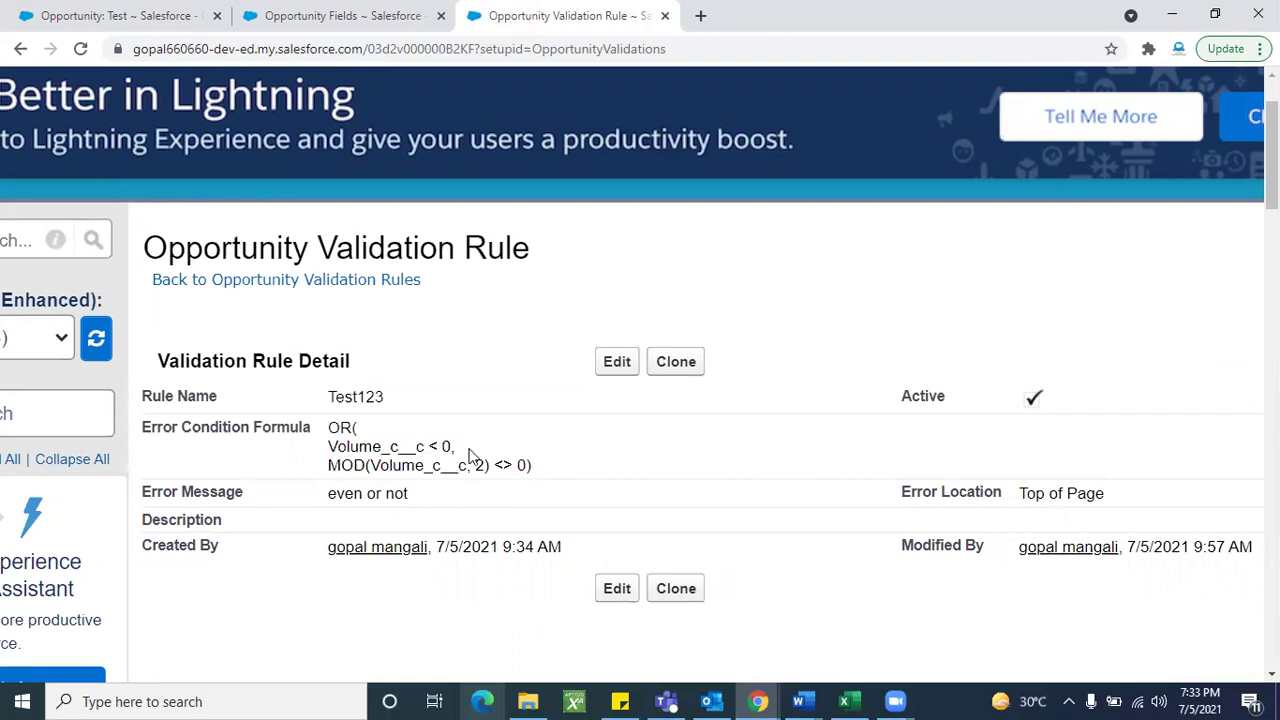
# Examine the MOD condition's parts up close: the Volume_c__c field, the divisor 2 and the <> 0 comparison.
pyautogui.scroll(-1, 470, 455)
pyautogui.tripleClick(396, 450)
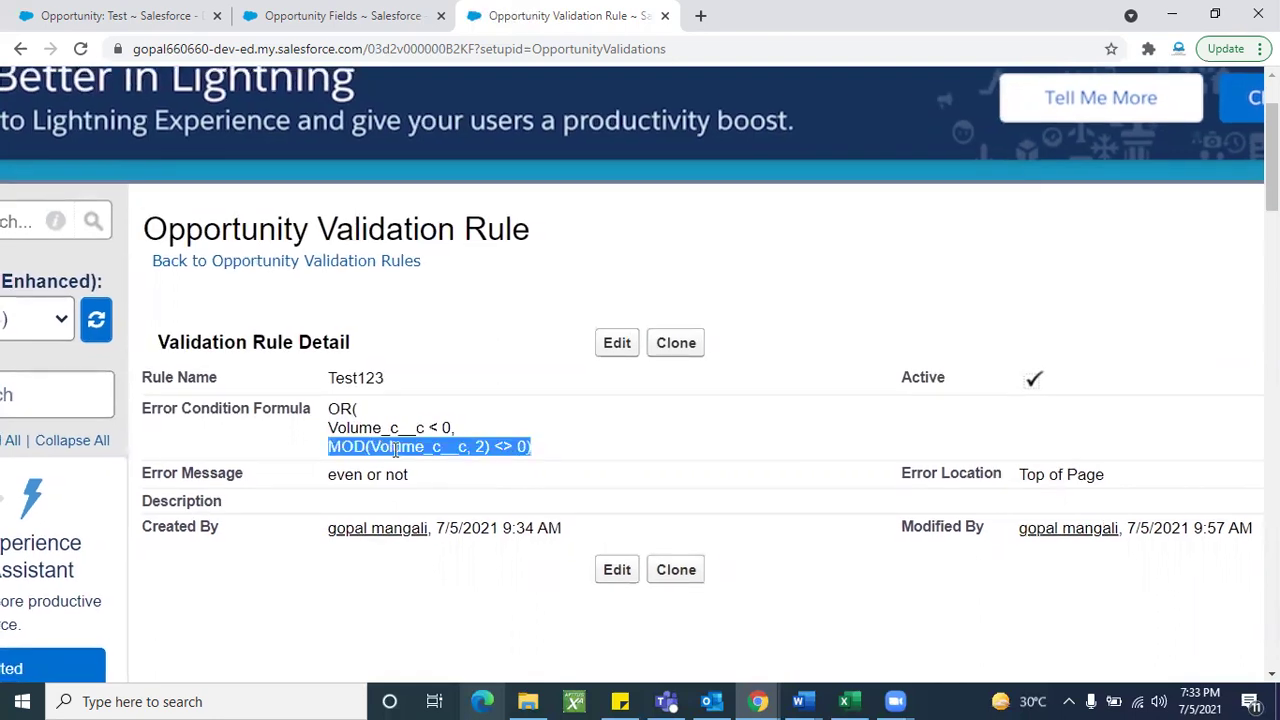
pyautogui.hotkey('ctrl', '+')
pyautogui.hotkey('ctrl', '+')
pyautogui.hotkey('ctrl', '+')
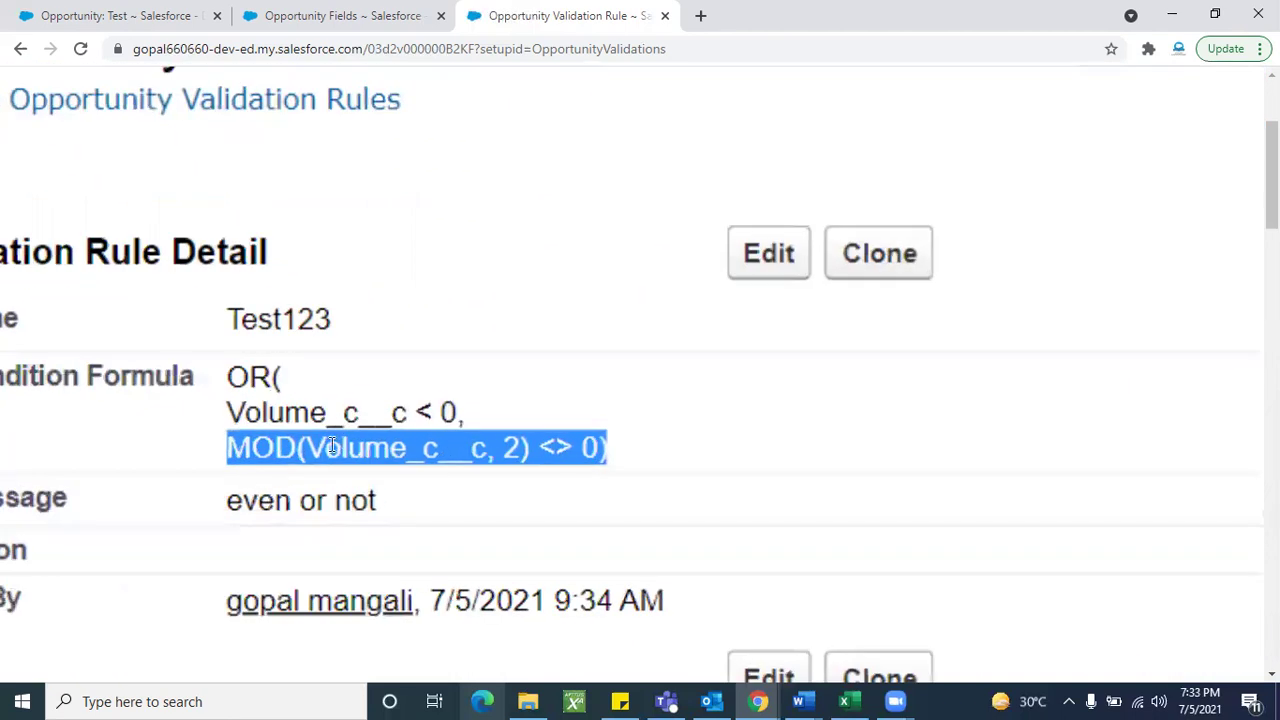
pyautogui.hotkey('ctrl', '+')
pyautogui.doubleClick(512, 393)
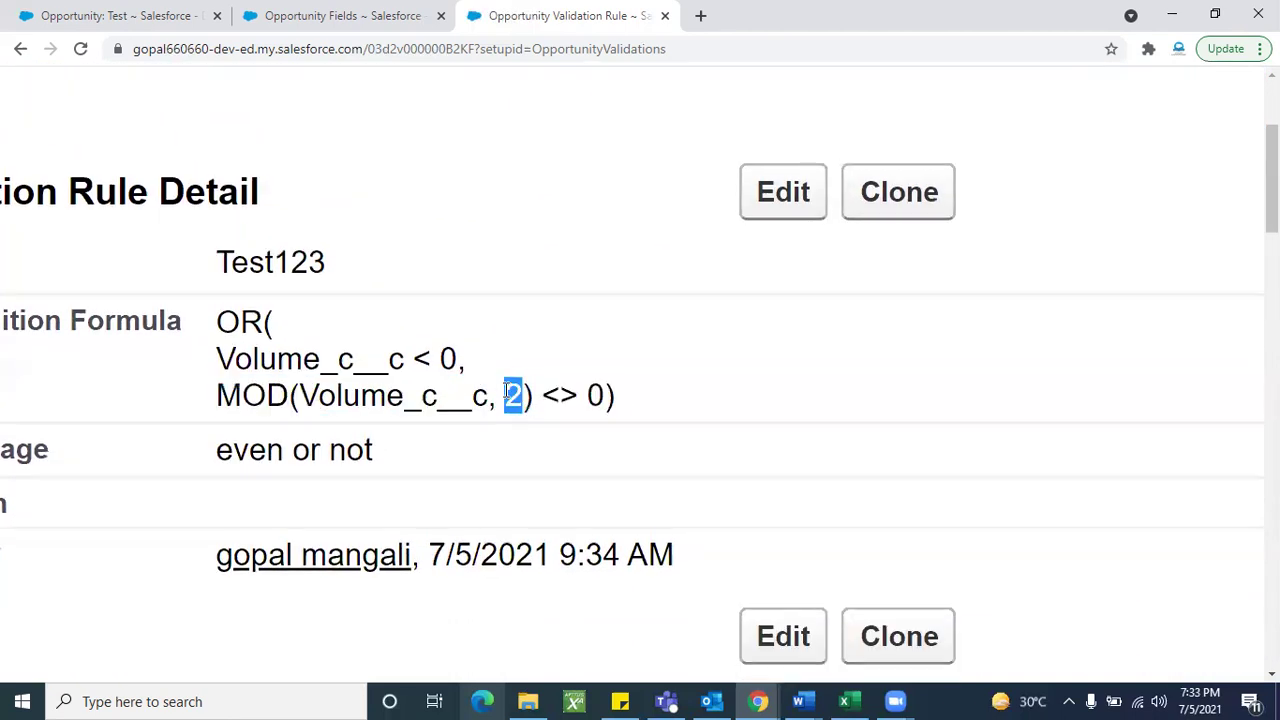
pyautogui.doubleClick(403, 392)
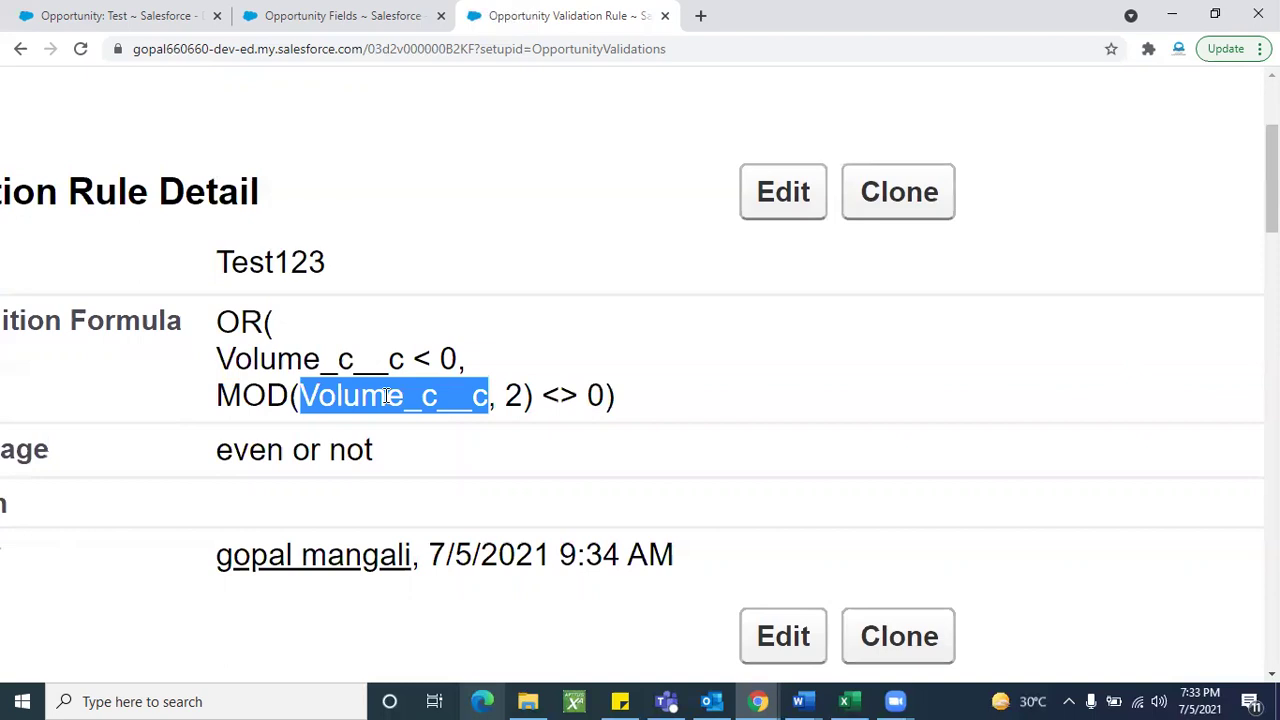
pyautogui.click(400, 394)
pyautogui.doubleClick(386, 398)
pyautogui.doubleClick(594, 396)
pyautogui.moveTo(612, 398); pyautogui.dragTo(306, 395)
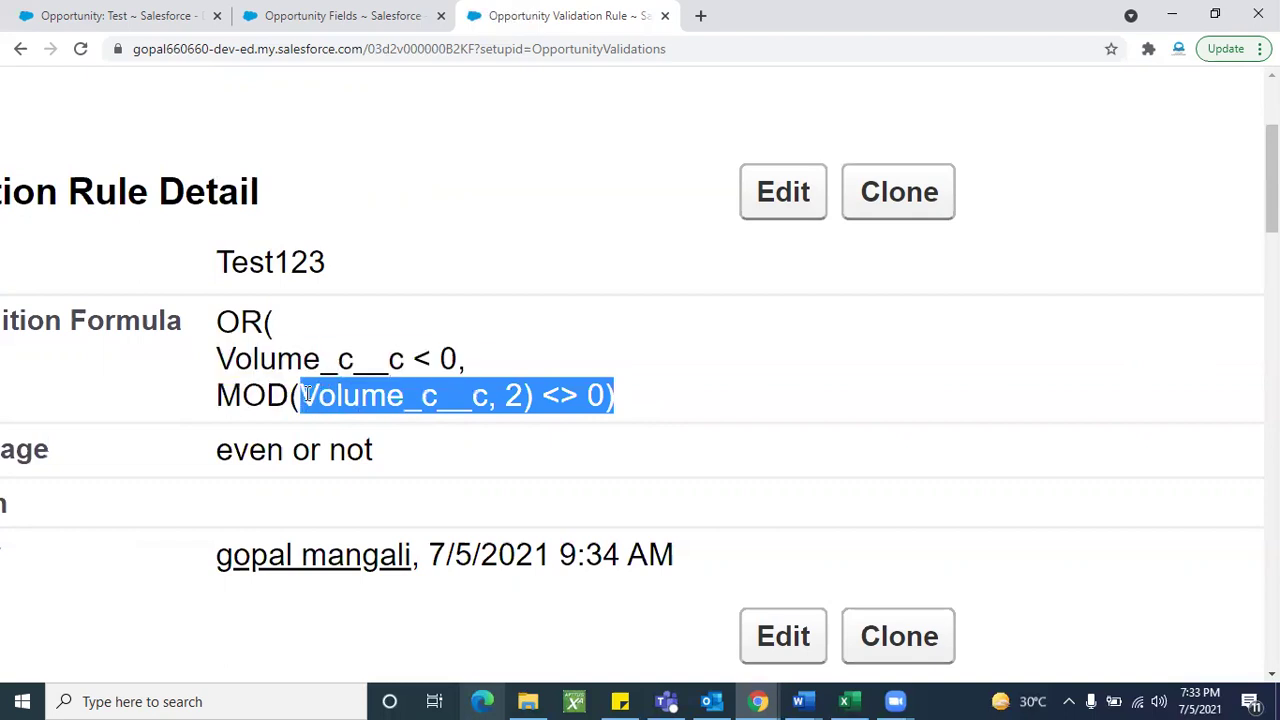
pyautogui.click(650, 420)
# Review the rule's error message and the Volume_c__c field in both conditions of the error formula.
pyautogui.hotkey('ctrl', '-')
pyautogui.hotkey('ctrl', '-')
pyautogui.hotkey('ctrl', '-')
pyautogui.hotkey('ctrl', '-')
pyautogui.hotkey('ctrl', '-')
pyautogui.hotkey('ctrl', '-')
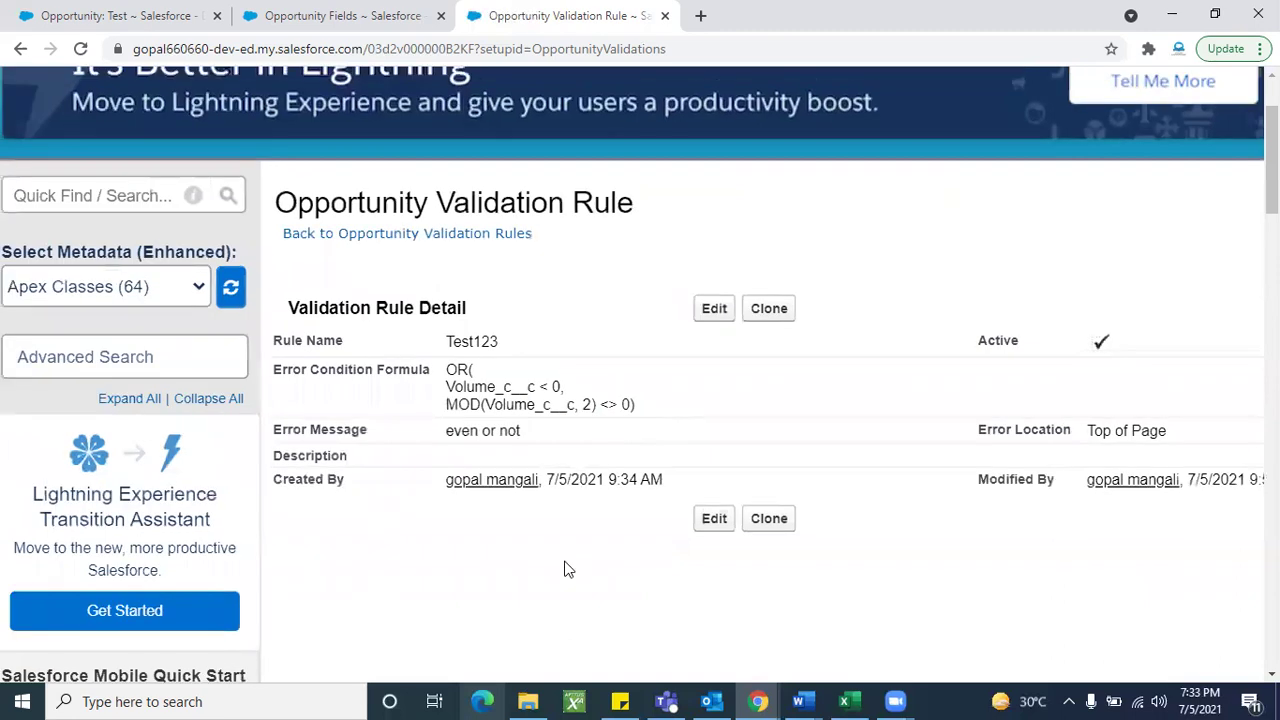
pyautogui.hotkey('ctrl', '-')
pyautogui.hotkey('ctrl', '-')
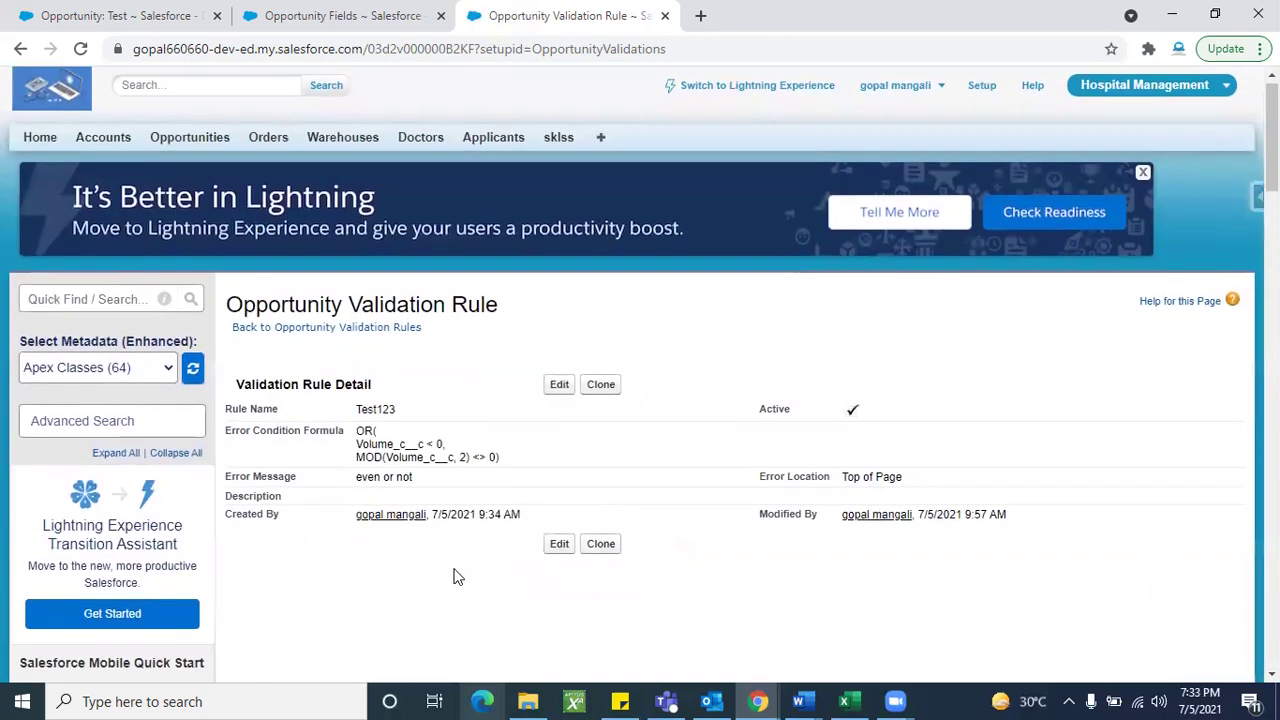
pyautogui.tripleClick(437, 479)
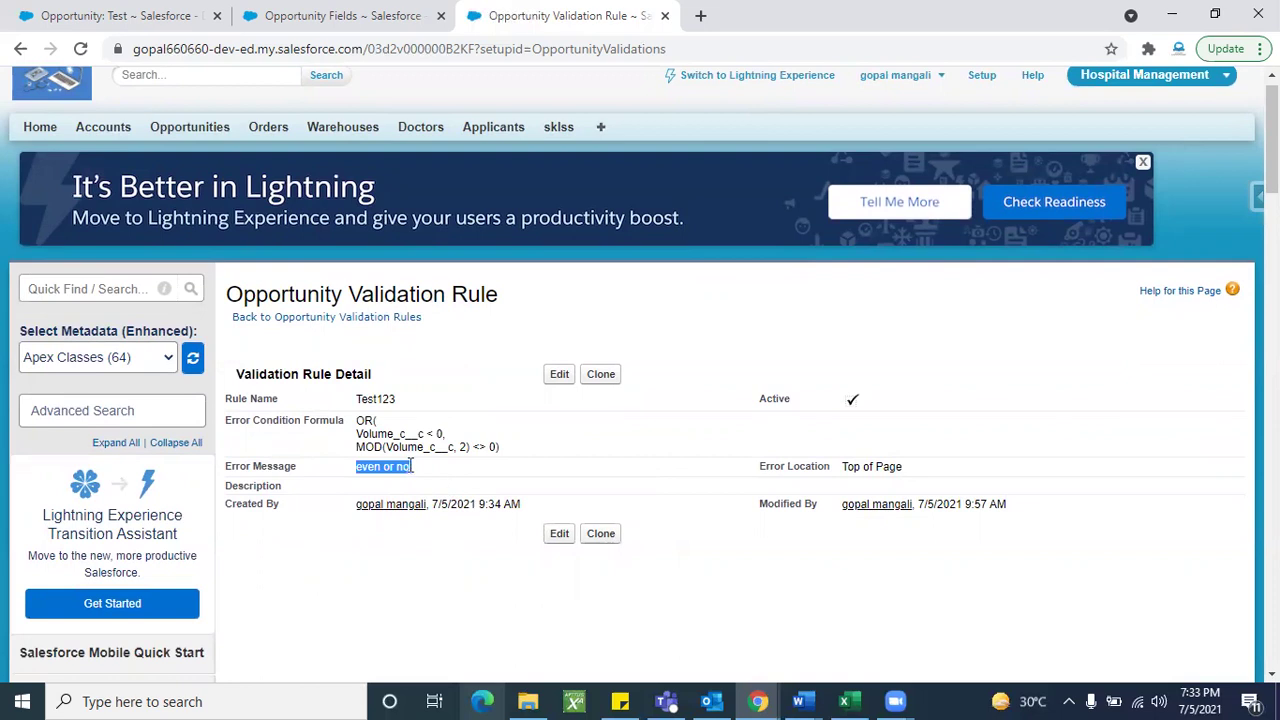
pyautogui.click(455, 479)
pyautogui.doubleClick(390, 432)
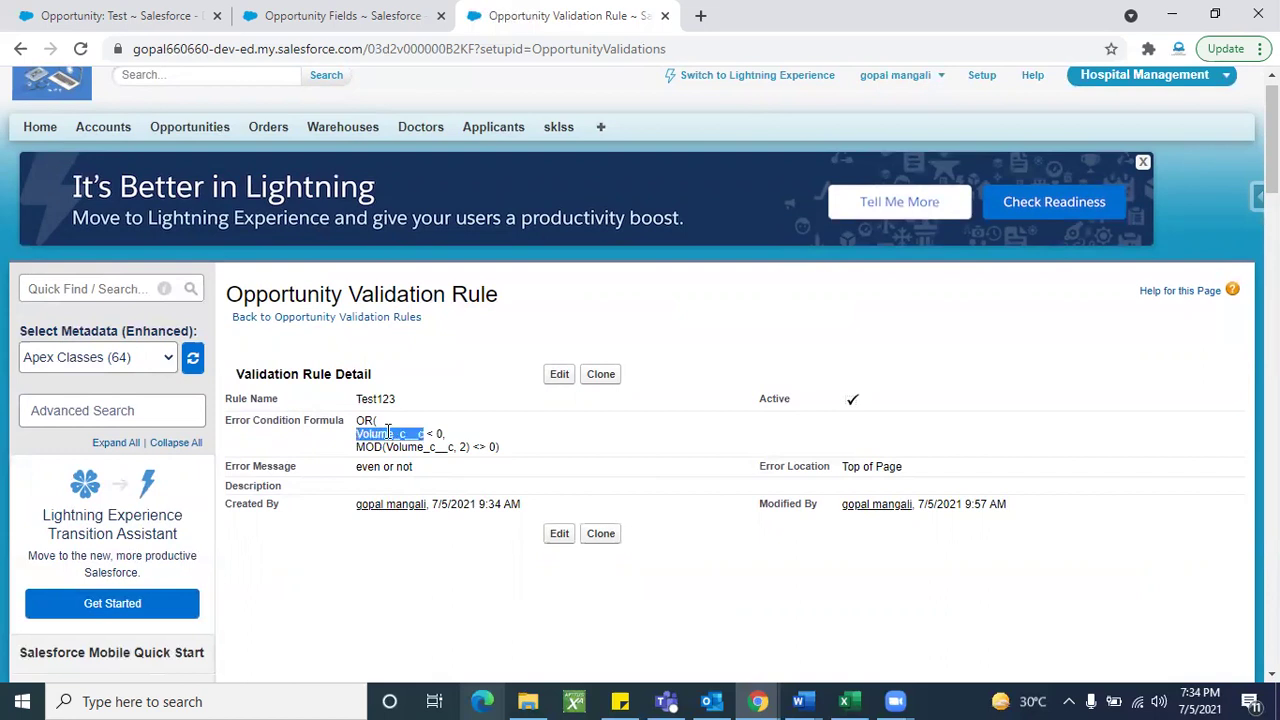
pyautogui.click(437, 447)
pyautogui.doubleClick(437, 447)
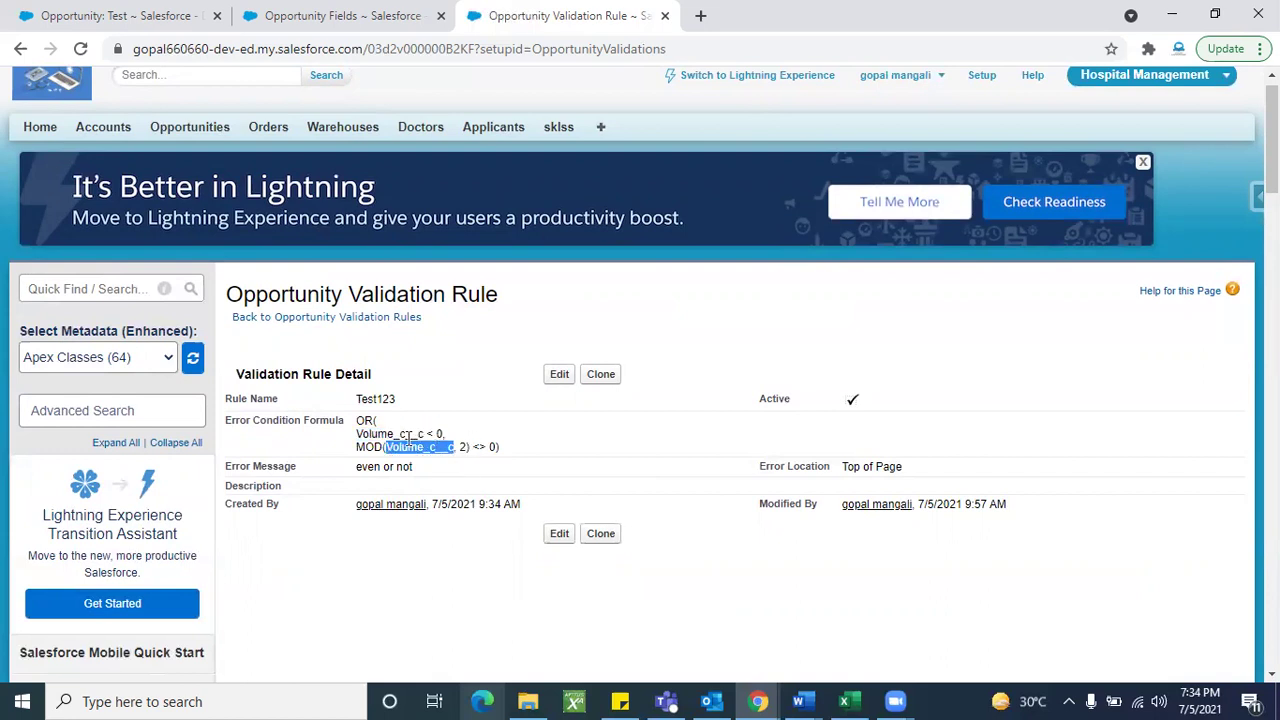
pyautogui.doubleClick(409, 436)
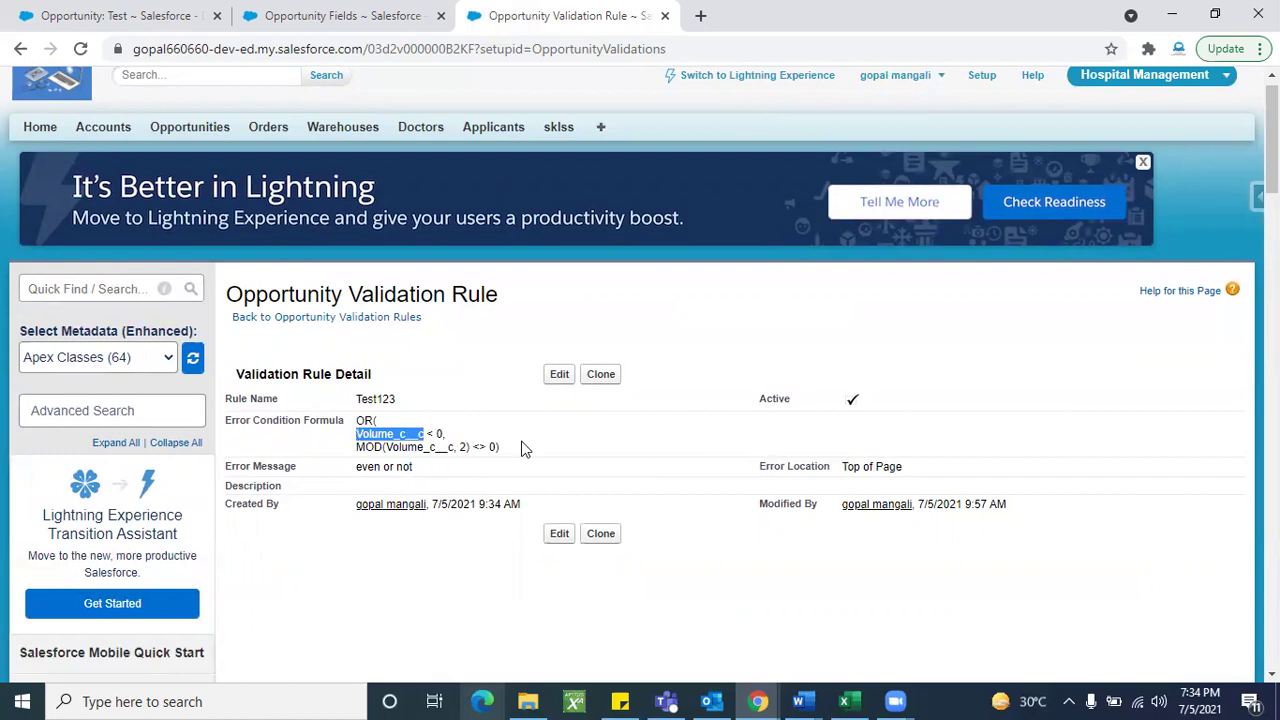